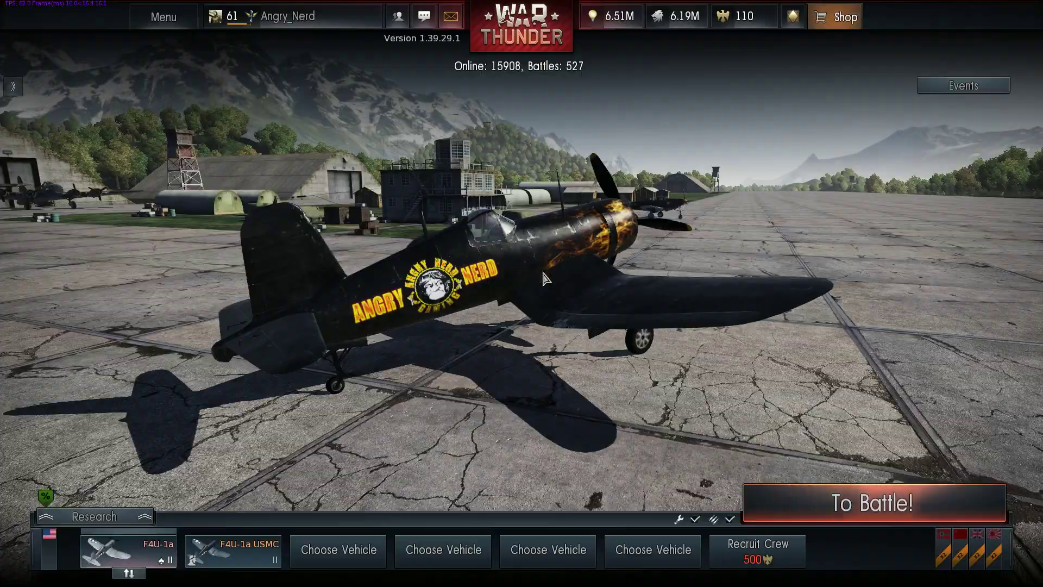
# Step: Assign the P-40E-1 from the American aviation research tree to the first crew slot in place of the F4U-1a
pyautogui.moveTo(565, 326); pyautogui.dragTo(378, 347)
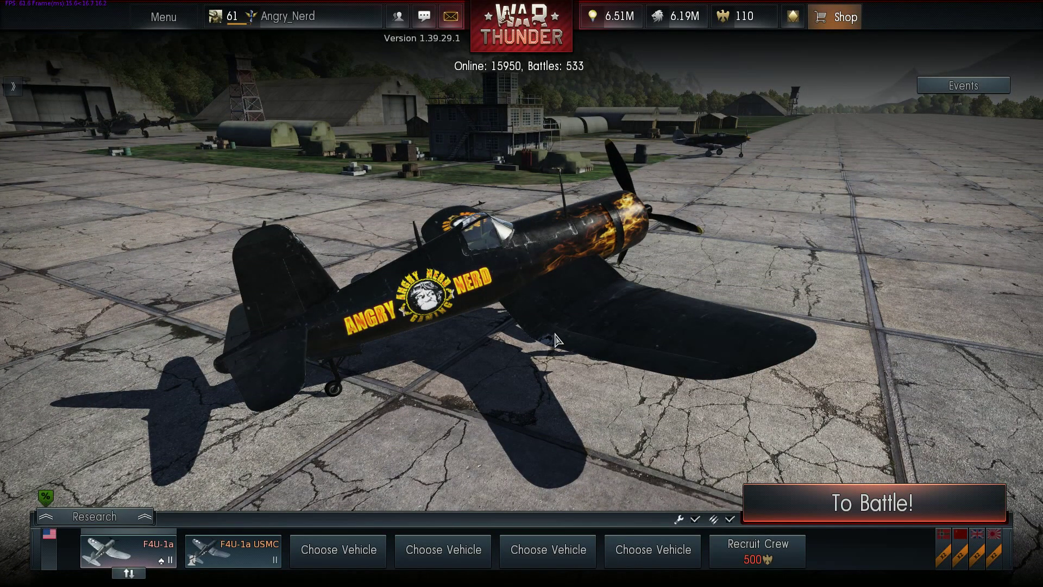
pyautogui.click(148, 525)
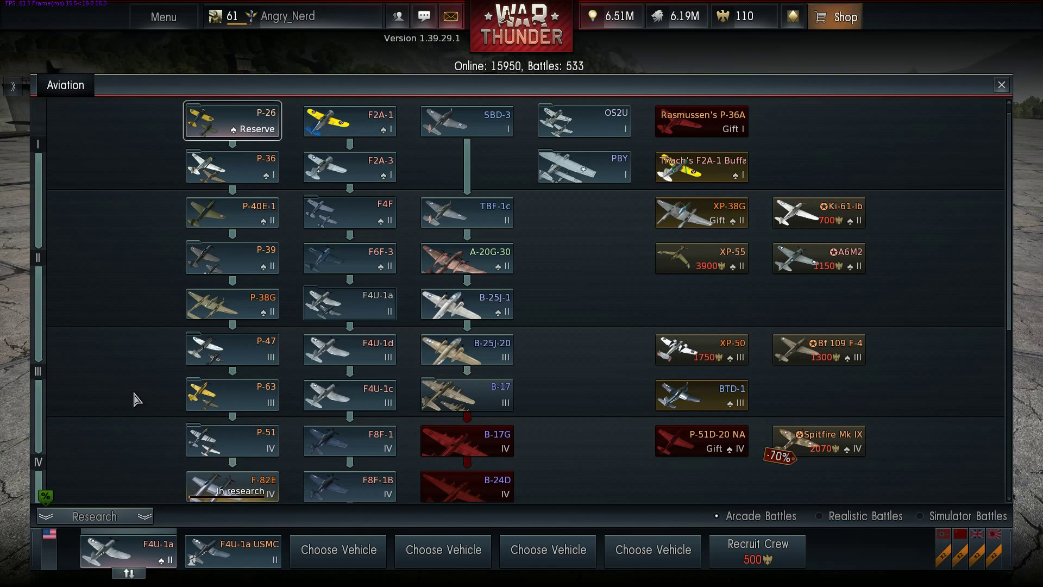
pyautogui.click(242, 220)
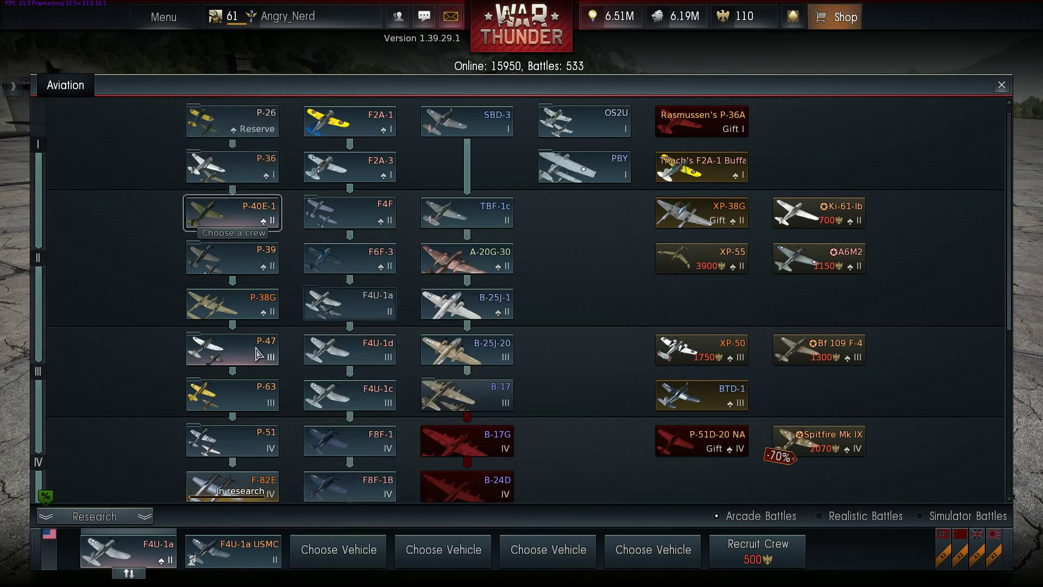
pyautogui.click(249, 234)
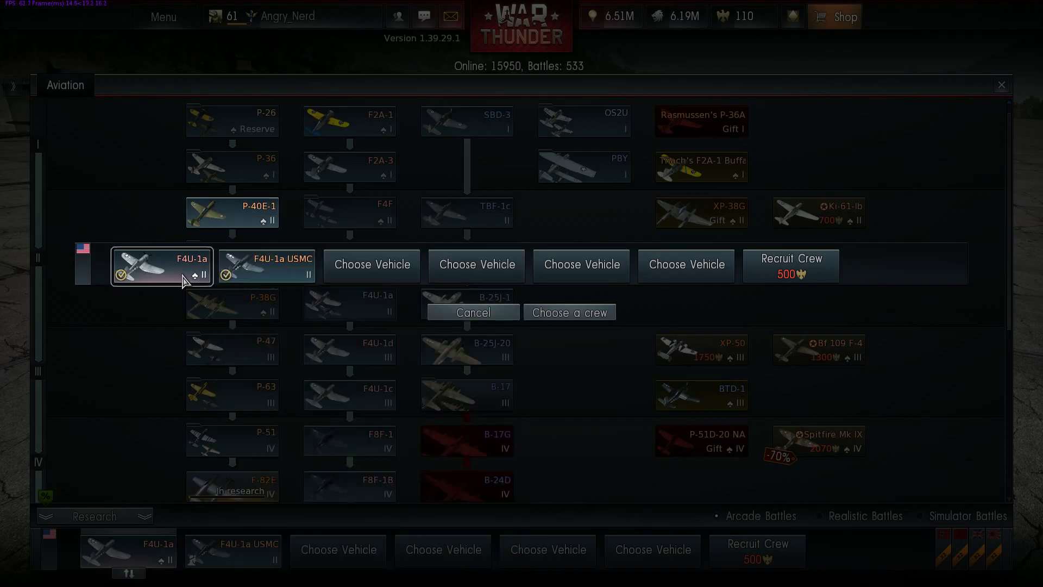
pyautogui.click(563, 314)
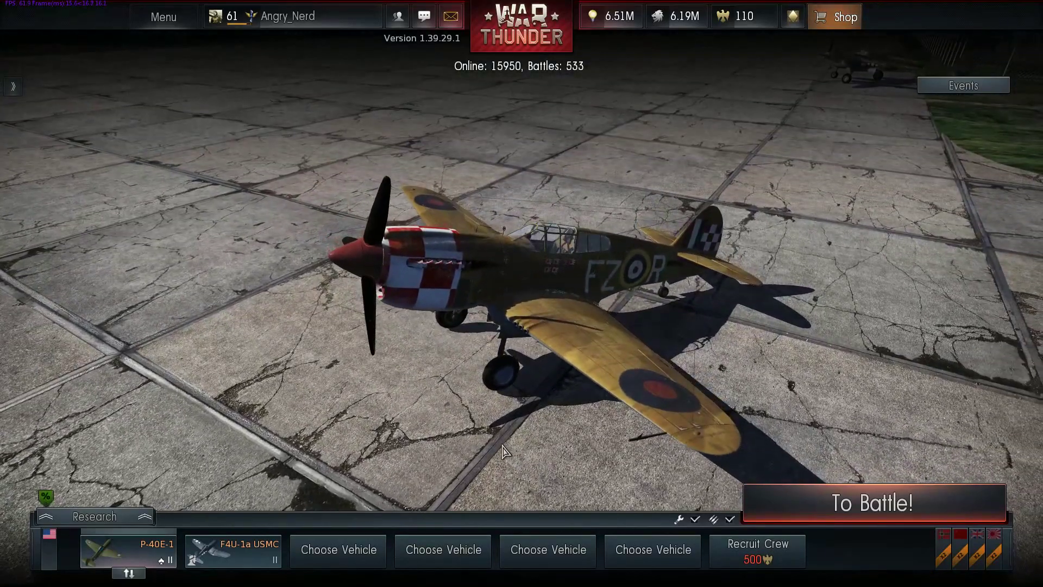
# Step: Open the P-40E-1's customization and set its camouflage to Pacific War camouflage
pyautogui.click(131, 548)
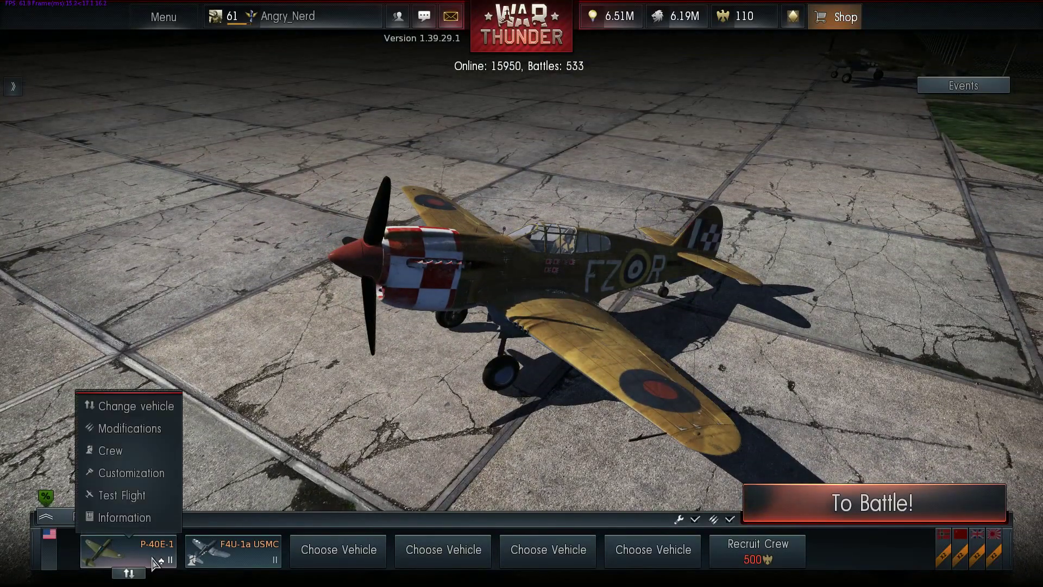
pyautogui.click(128, 474)
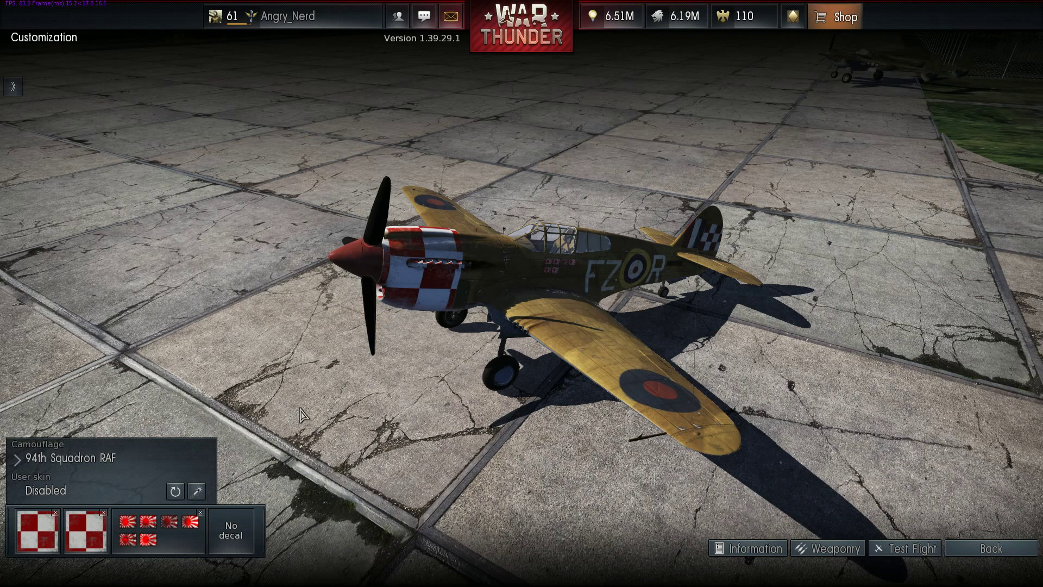
pyautogui.click(68, 460)
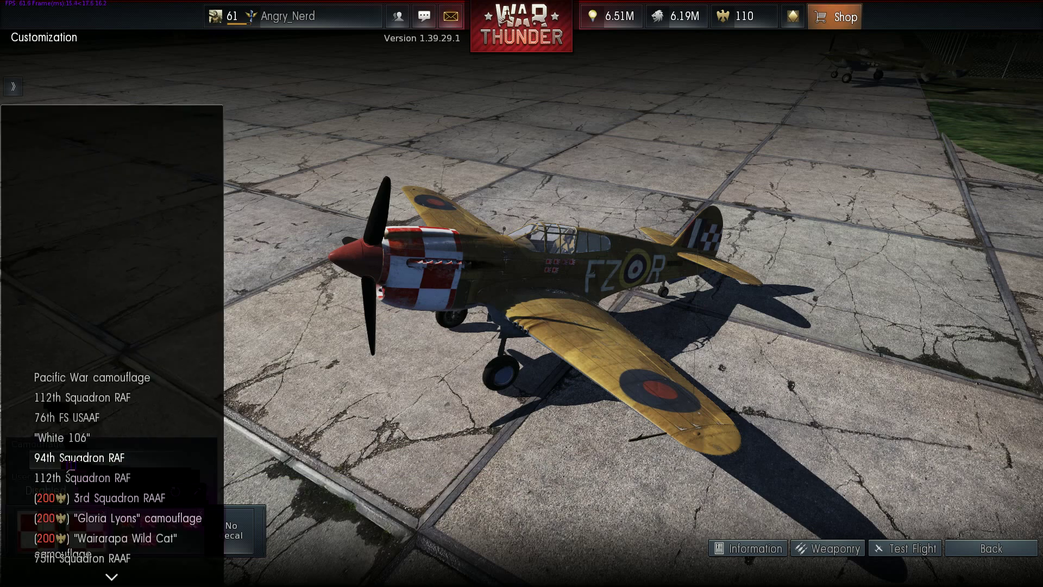
pyautogui.click(80, 380)
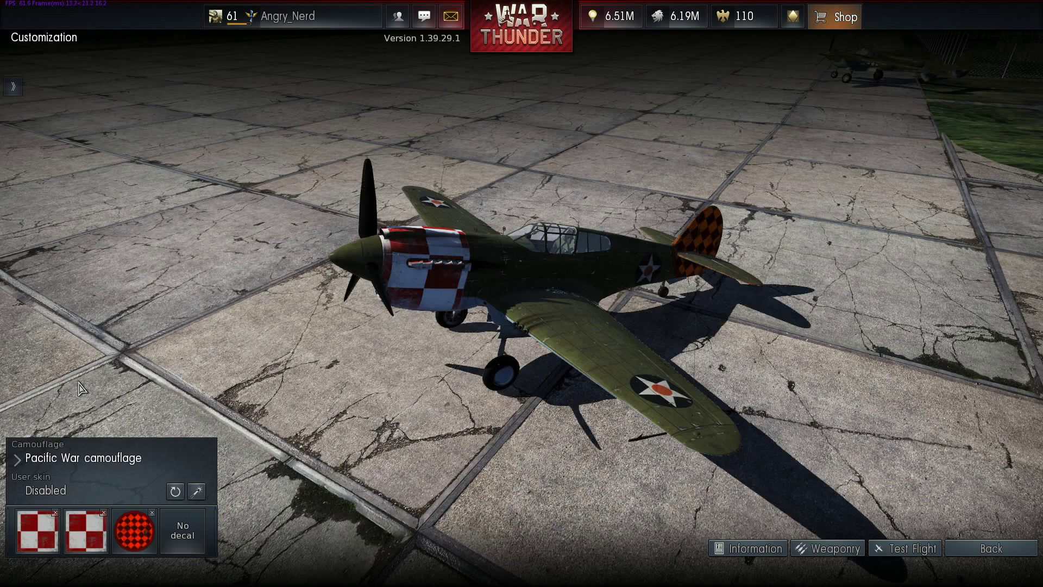
# Step: Delete the orange checkered tail decal and both red-and-white checkered decals from the P-40E-1
pyautogui.click(153, 512)
pyautogui.click(449, 349)
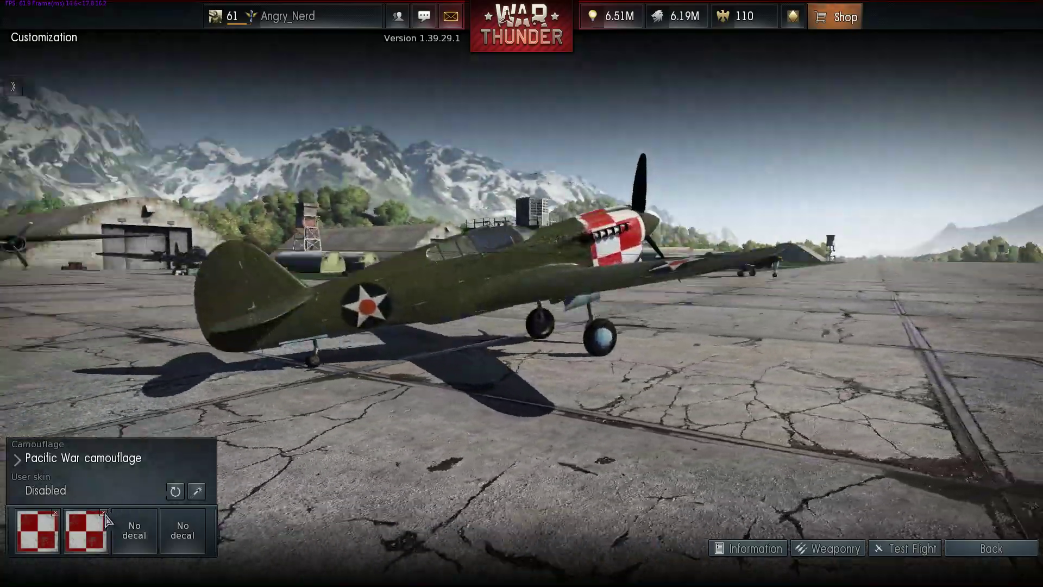
pyautogui.click(104, 513)
pyautogui.click(429, 345)
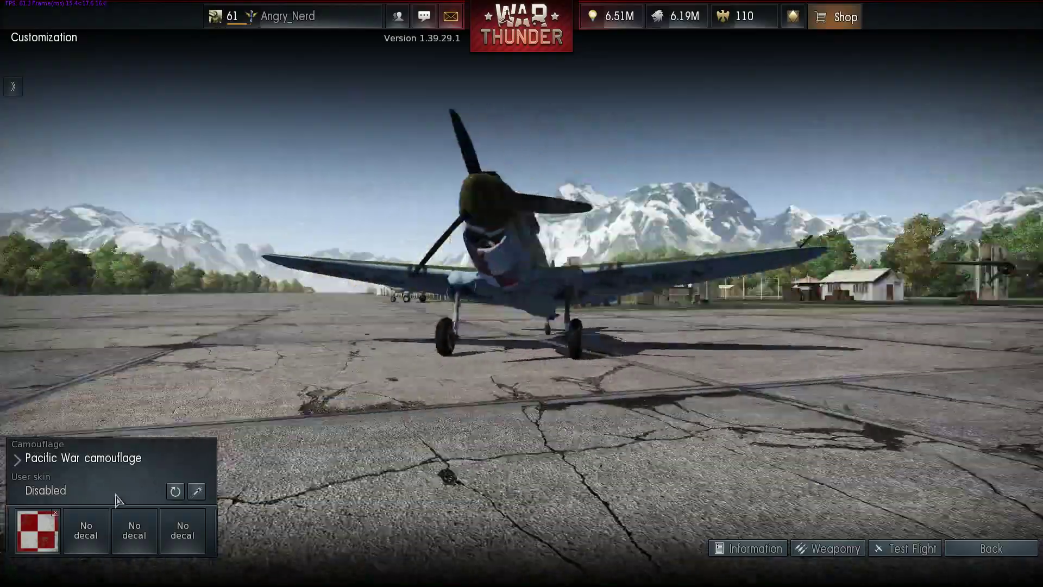
pyautogui.click(107, 491)
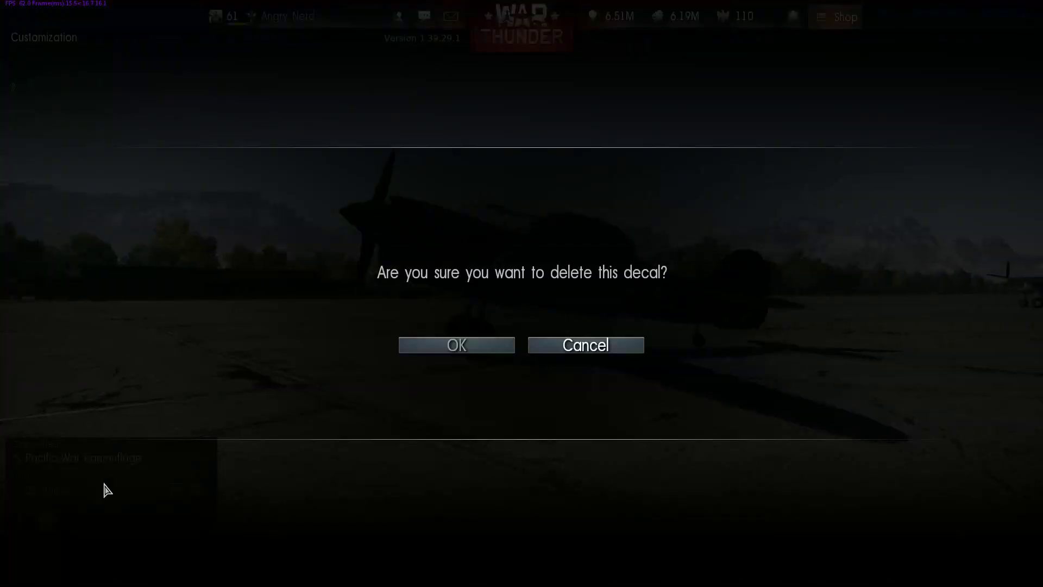
pyautogui.click(440, 349)
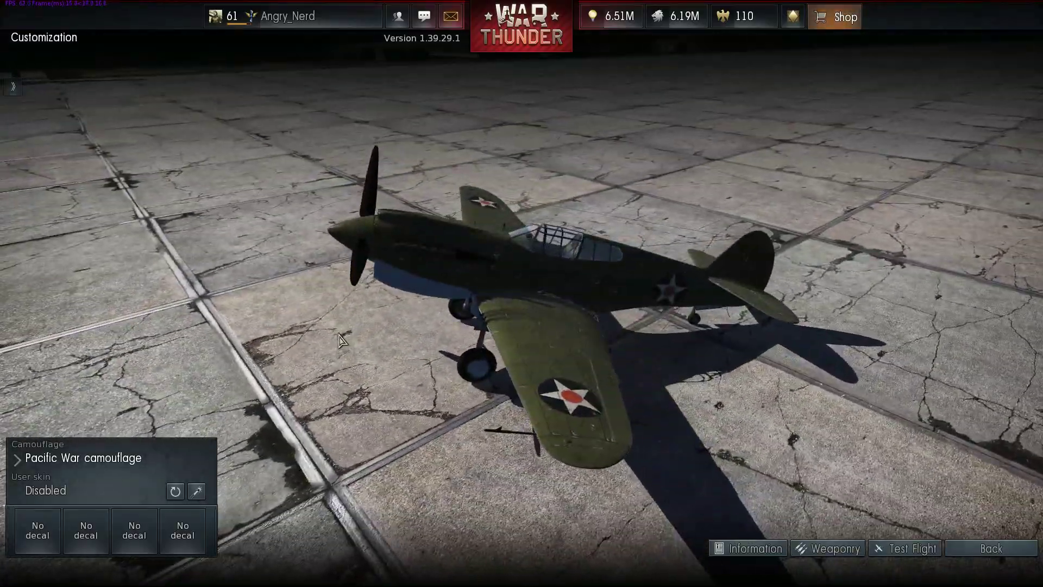
# Step: Create the sample user skin files for the P-40E-1, and switch to Photoshop
pyautogui.click(200, 492)
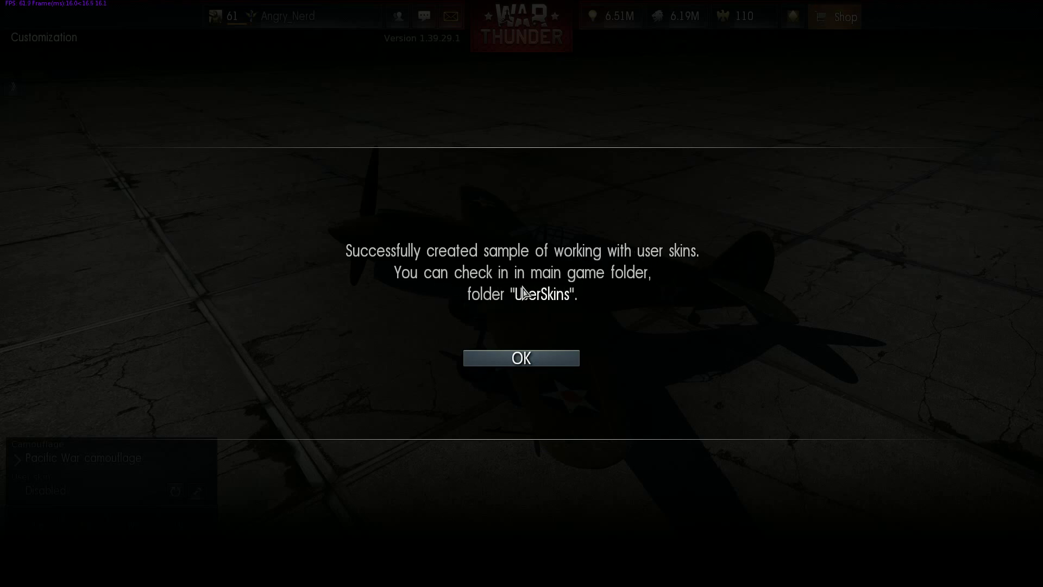
pyautogui.click(525, 361)
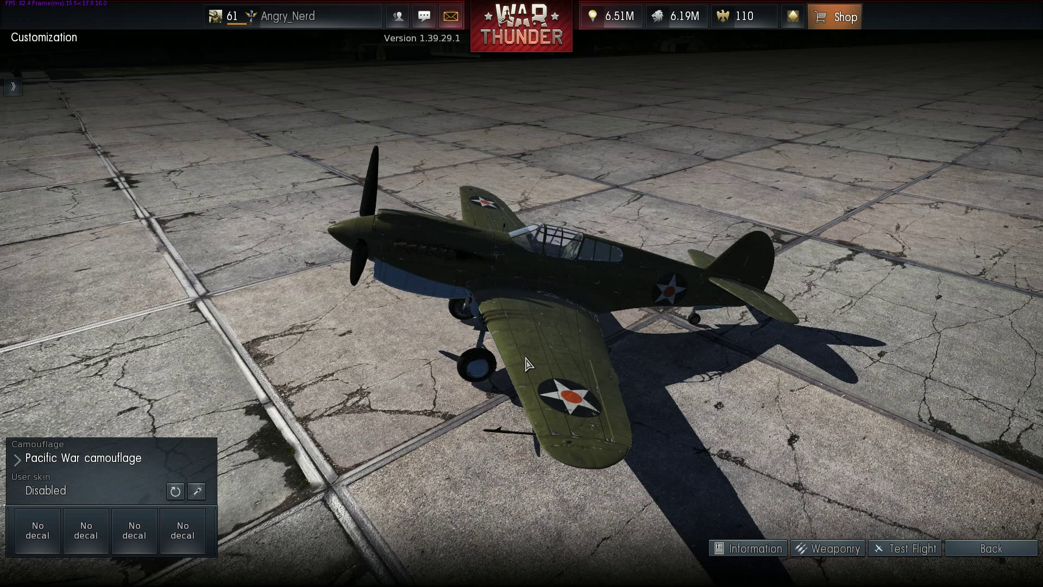
pyautogui.hotkey('alt', 'Tab')
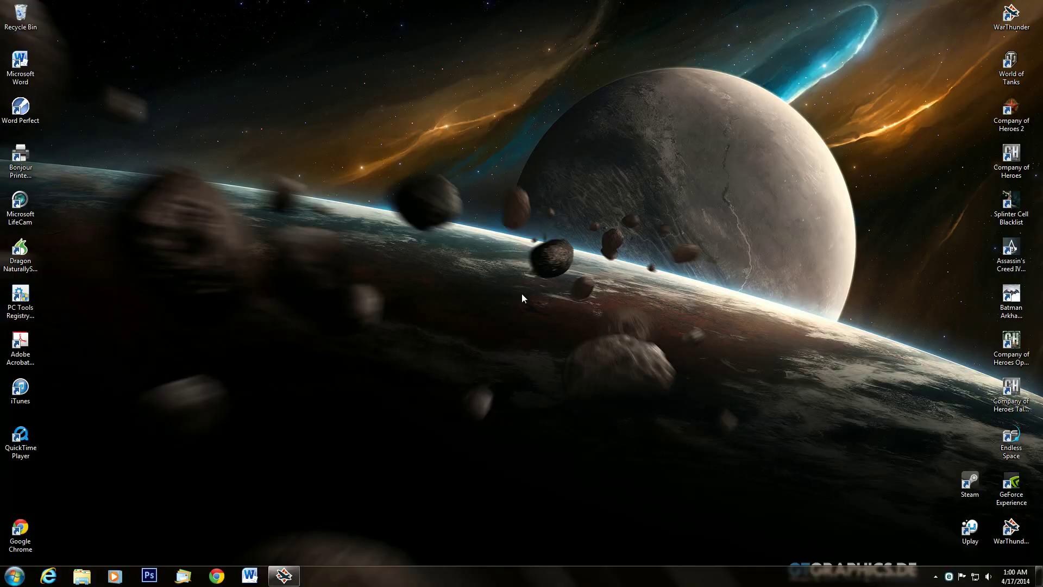
pyautogui.click(150, 575)
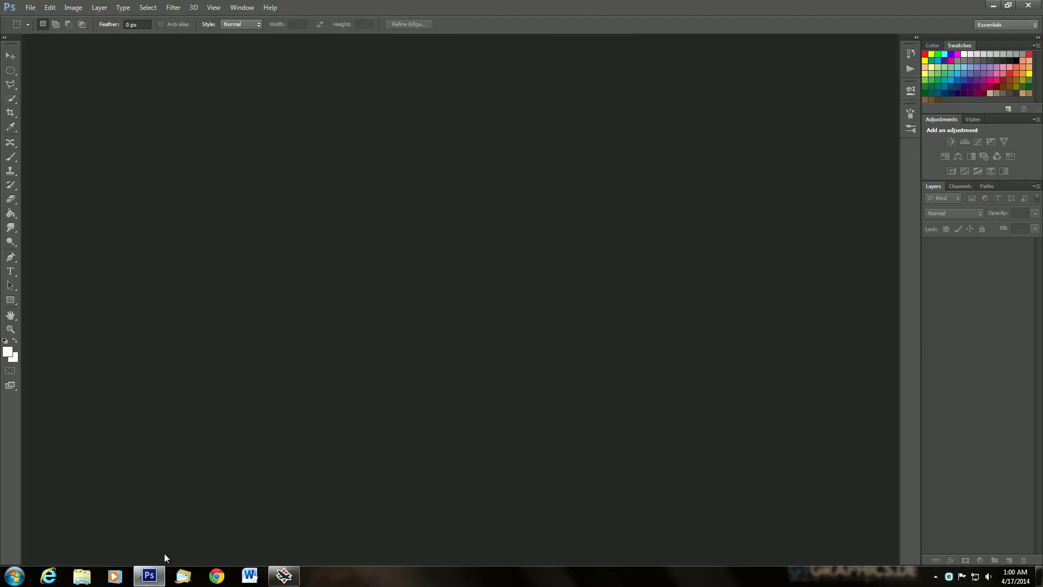
# Step: Open the p_40e_1_c texture from C:, Program Files (x86), WarThunder, UserSkins, template_p-40e
pyautogui.click(32, 11)
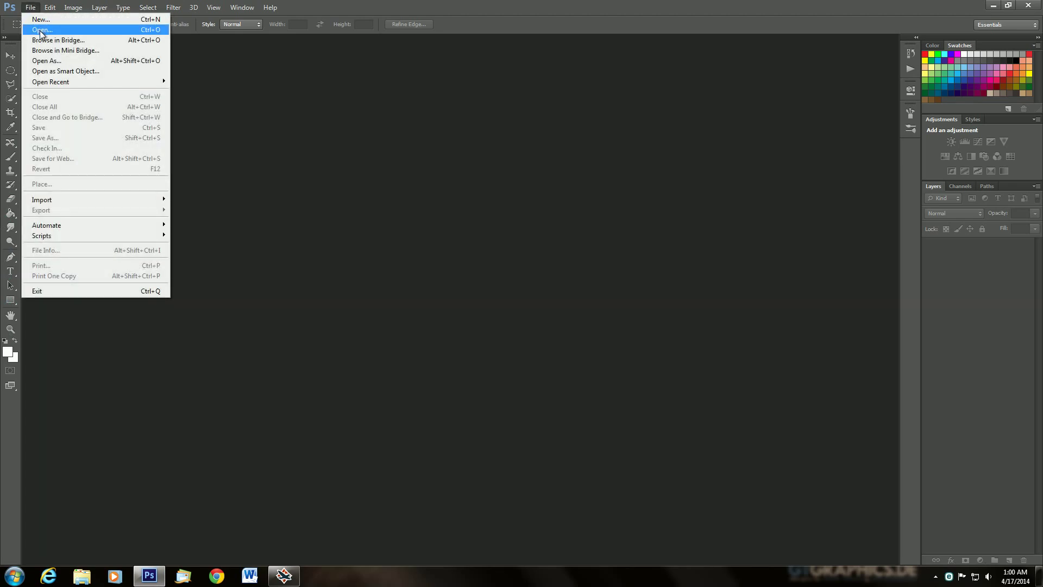
pyautogui.click(40, 30)
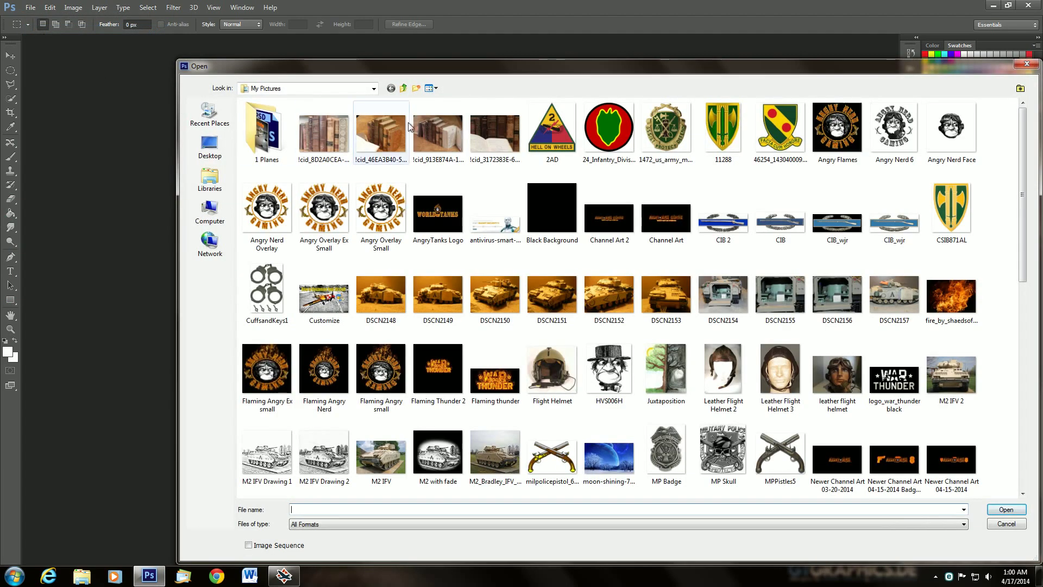
pyautogui.click(373, 92)
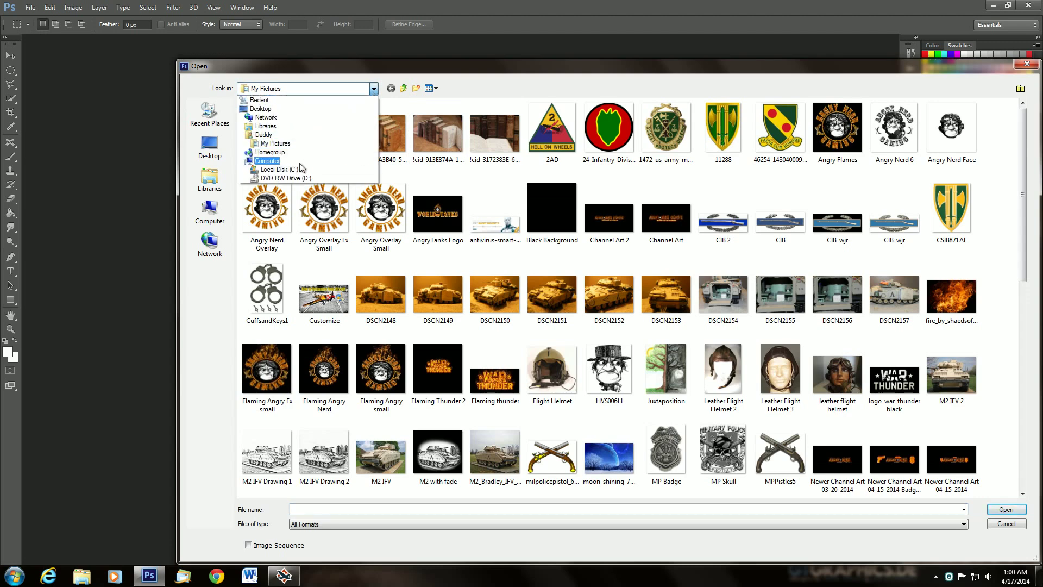
pyautogui.click(279, 169)
pyautogui.doubleClick(282, 168)
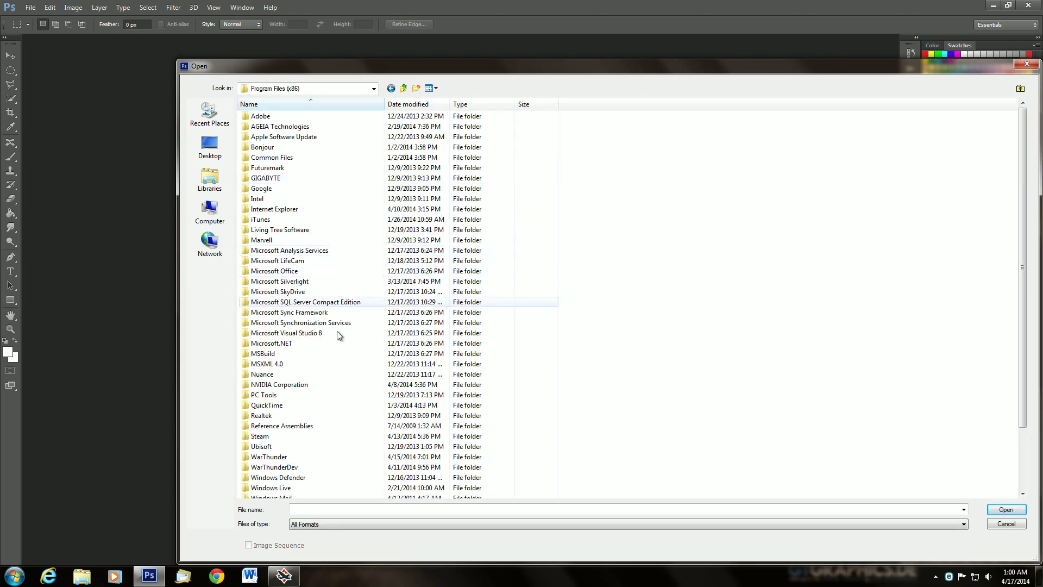
pyautogui.doubleClick(272, 457)
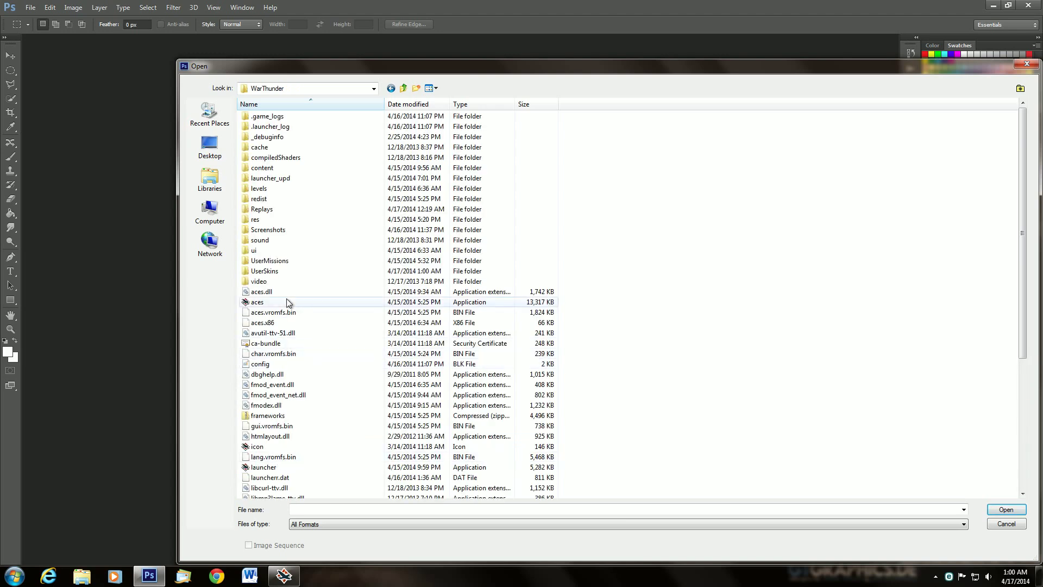
pyautogui.doubleClick(263, 271)
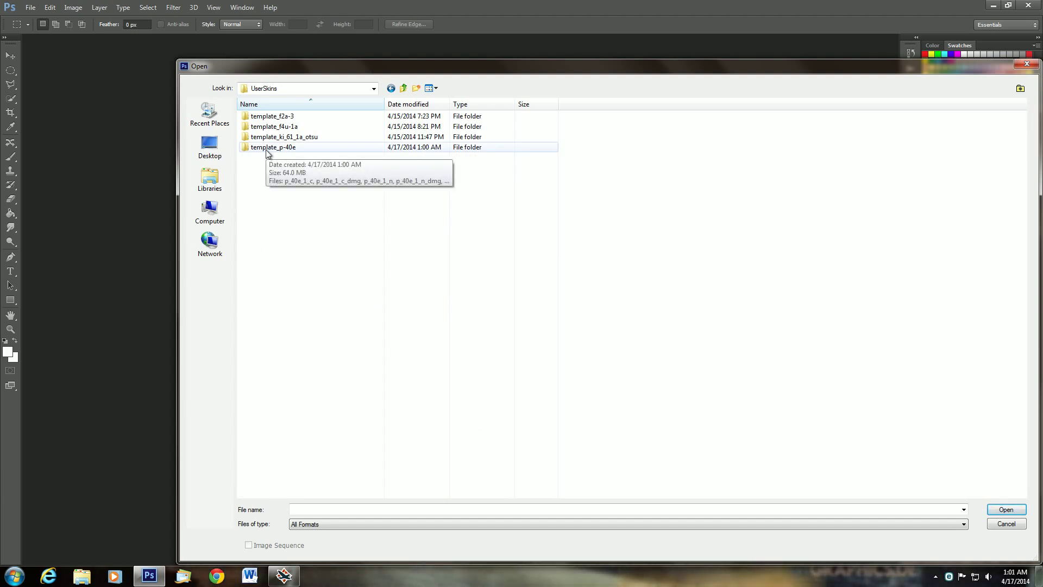
pyautogui.doubleClick(267, 148)
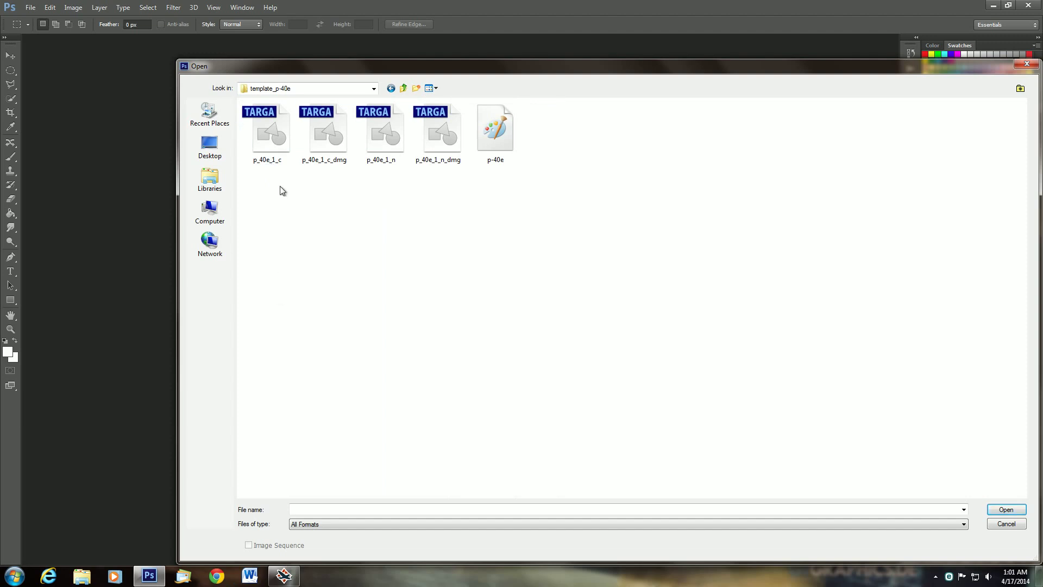
pyautogui.click(273, 135)
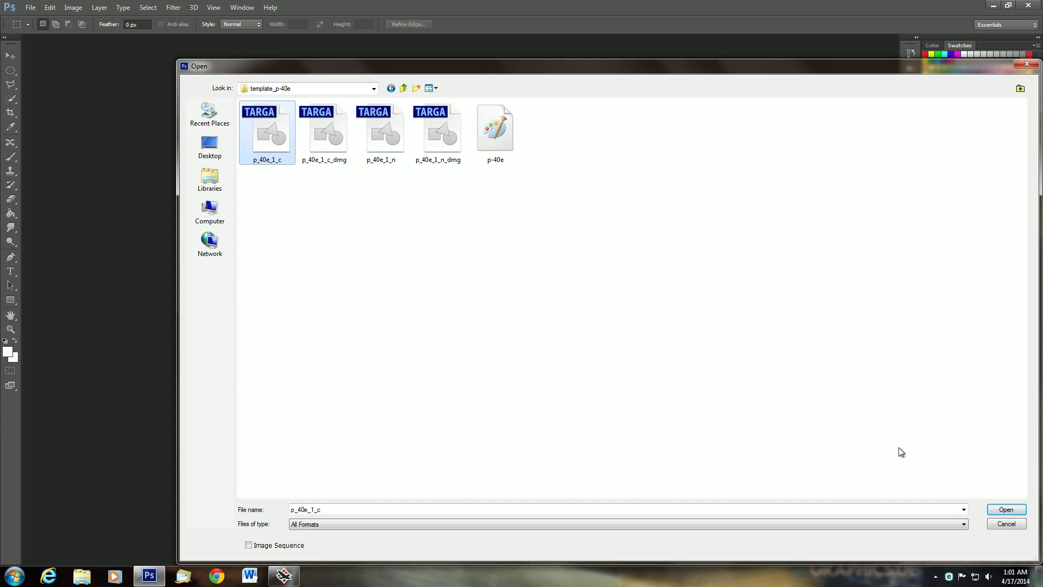
pyautogui.click(1006, 510)
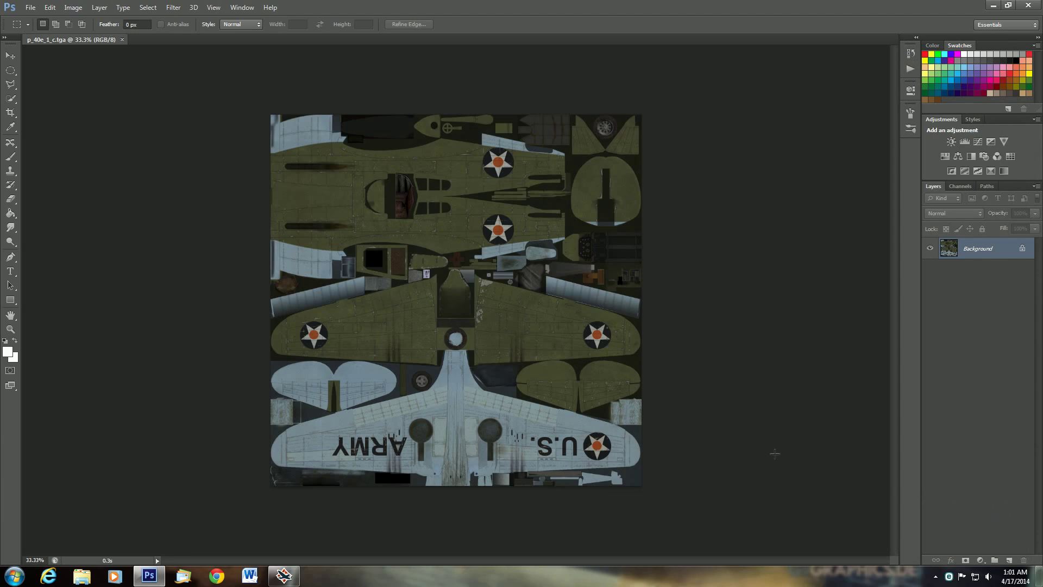
# Step: Examine the fuselage, wing and tail sections of the P-40E skin texture up close
pyautogui.scroll(2, 743, 407)
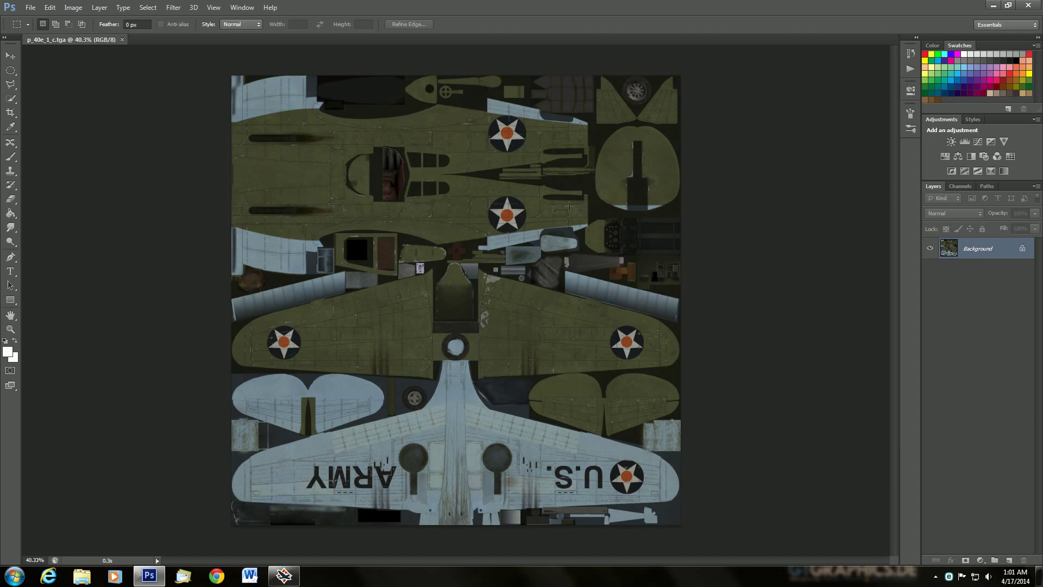
pyautogui.scroll(1, 558, 296)
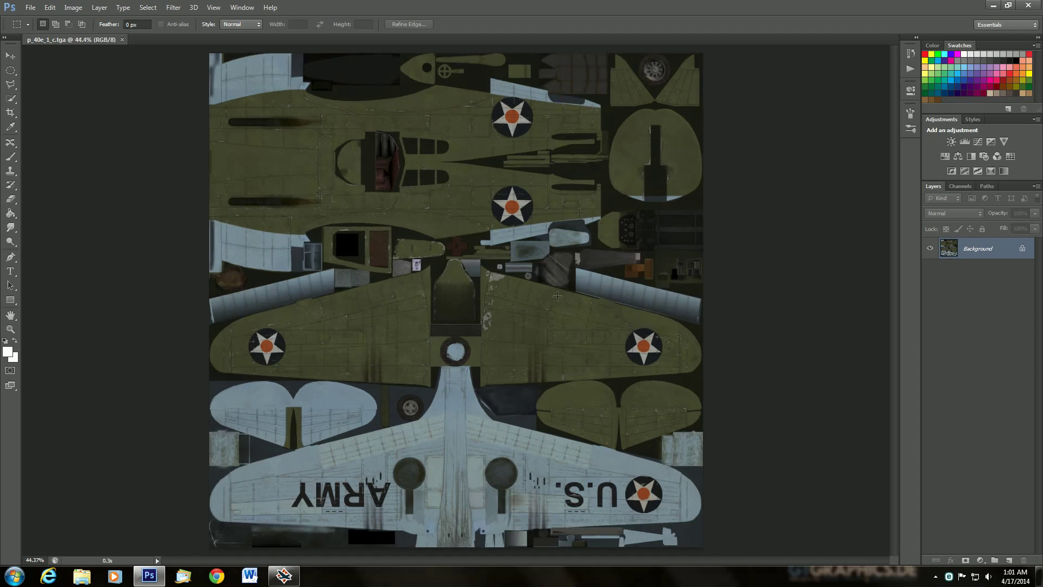
pyautogui.scroll(-2, 558, 296)
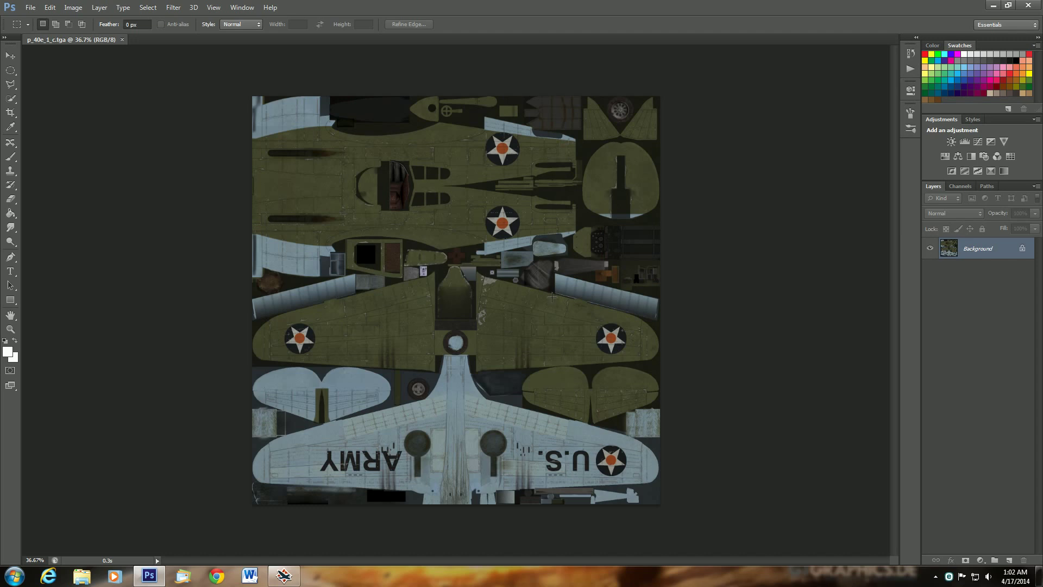
pyautogui.scroll(2, 561, 253)
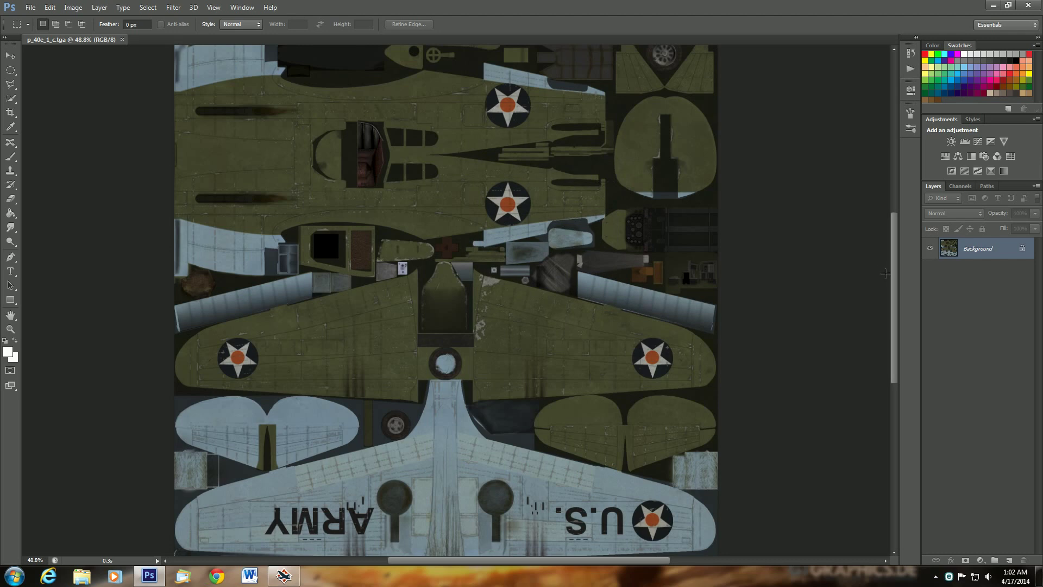
pyautogui.moveTo(894, 276); pyautogui.dragTo(894, 242)
pyautogui.scroll(2, 894, 242)
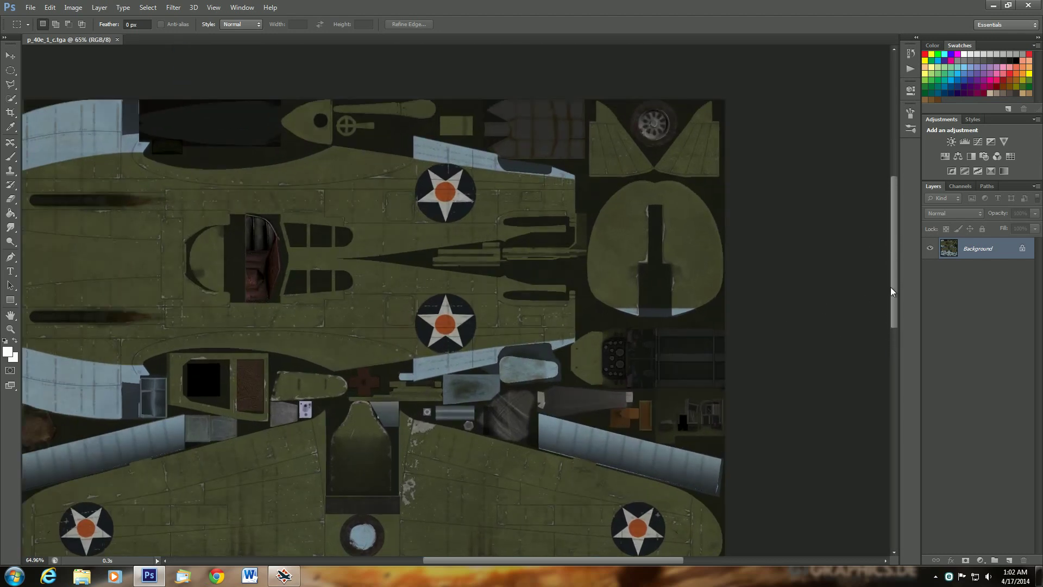
pyautogui.moveTo(891, 286); pyautogui.dragTo(880, 353)
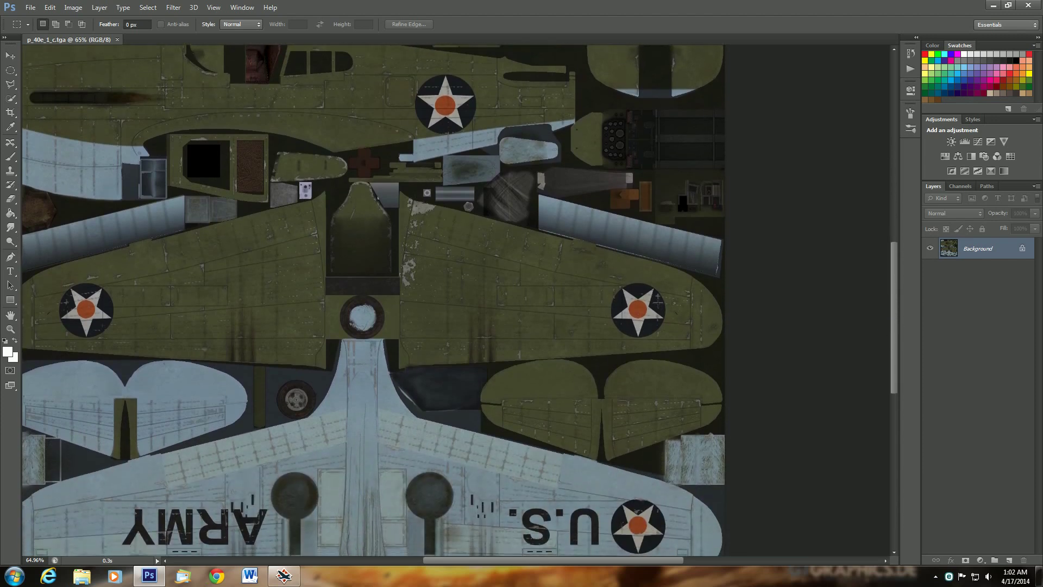
# Step: Duplicate the Background layer as "Background copy" within p_40e_1_c.tga
pyautogui.rightClick(972, 254)
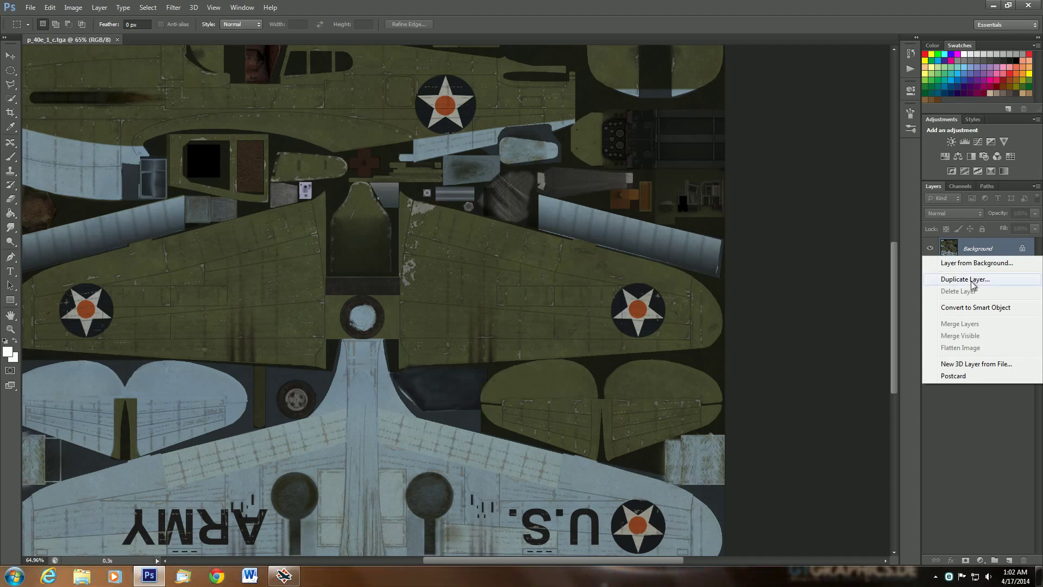
pyautogui.click(965, 280)
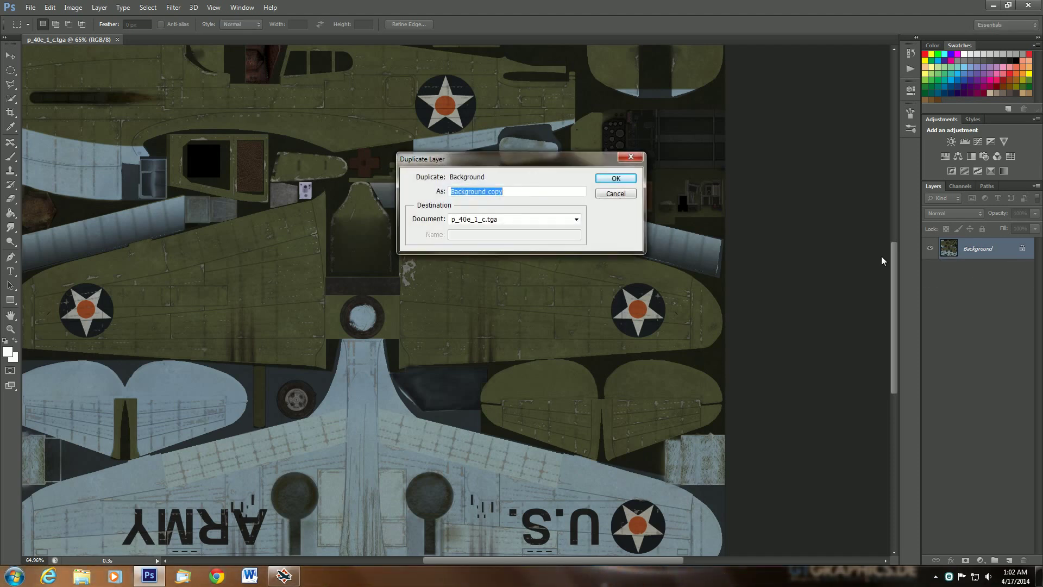
pyautogui.click(626, 181)
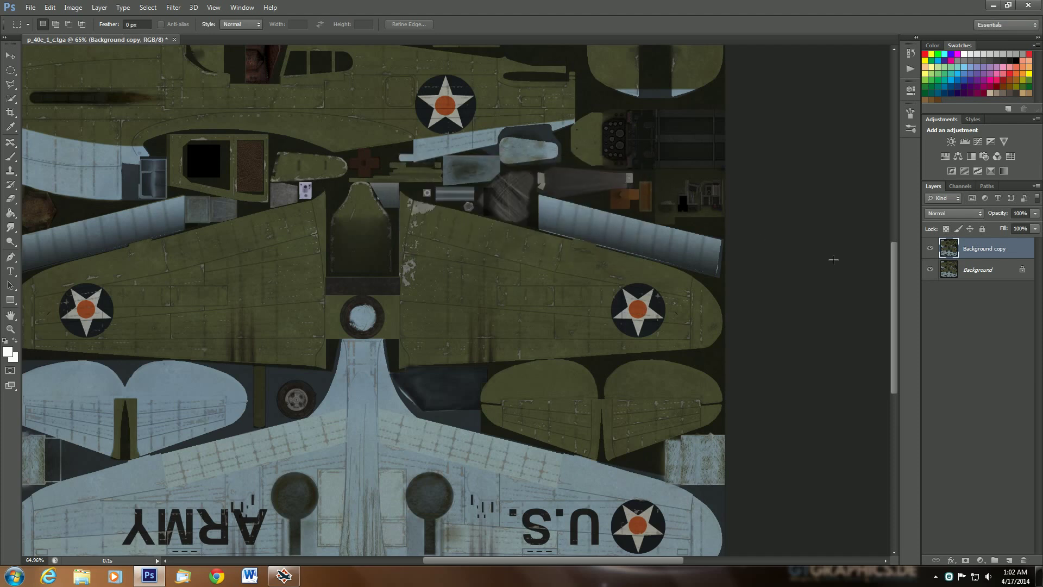
# Step: Rename the duplicated layer to "Coverup" and hide the original Background layer
pyautogui.doubleClick(981, 250)
pyautogui.write('Coverup')
pyautogui.click(1026, 253)
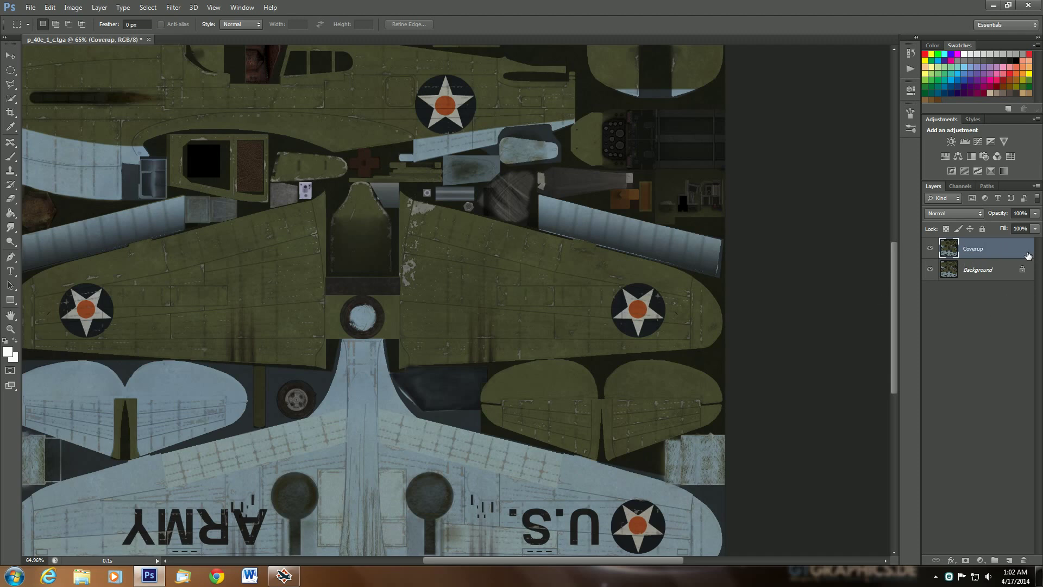
pyautogui.click(931, 270)
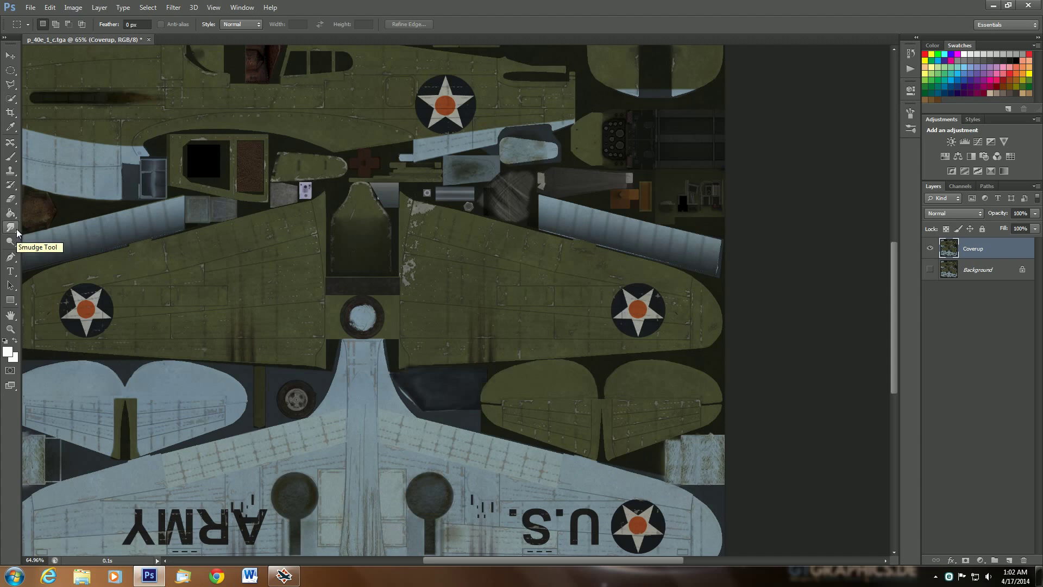
# Step: Clone Stamp plain olive wing paint over the star on the right upper wing, using a soft round 200 px brush
pyautogui.click(15, 174)
pyautogui.click(55, 25)
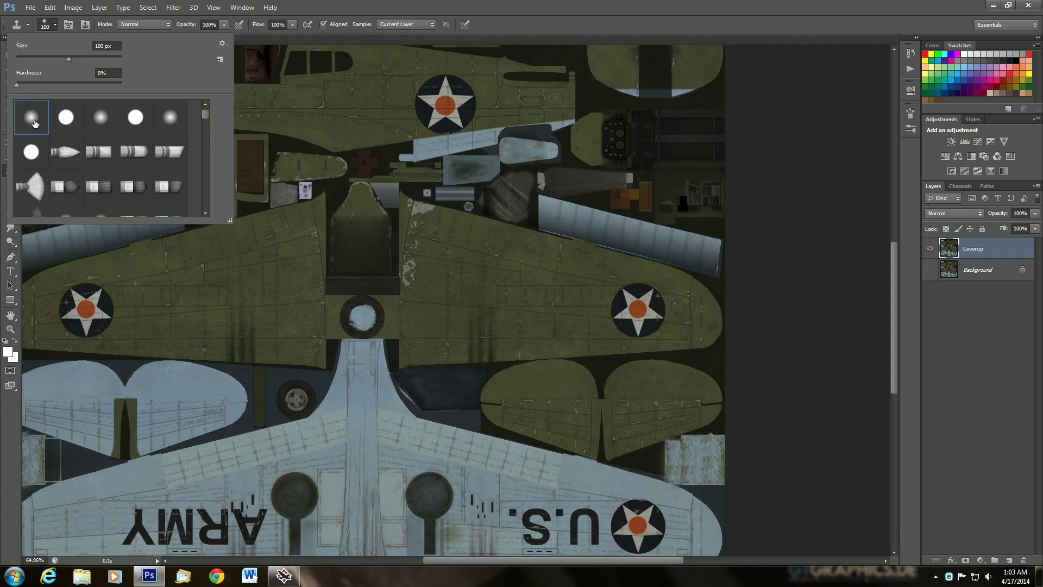
pyautogui.click(56, 26)
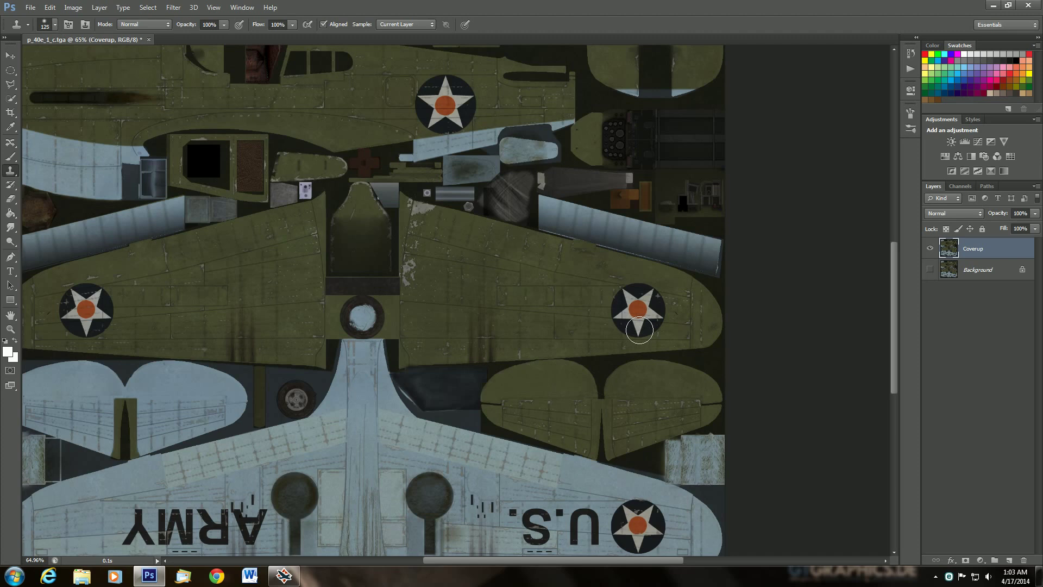
pyautogui.press(']')
pyautogui.press(']')
pyautogui.press(']')
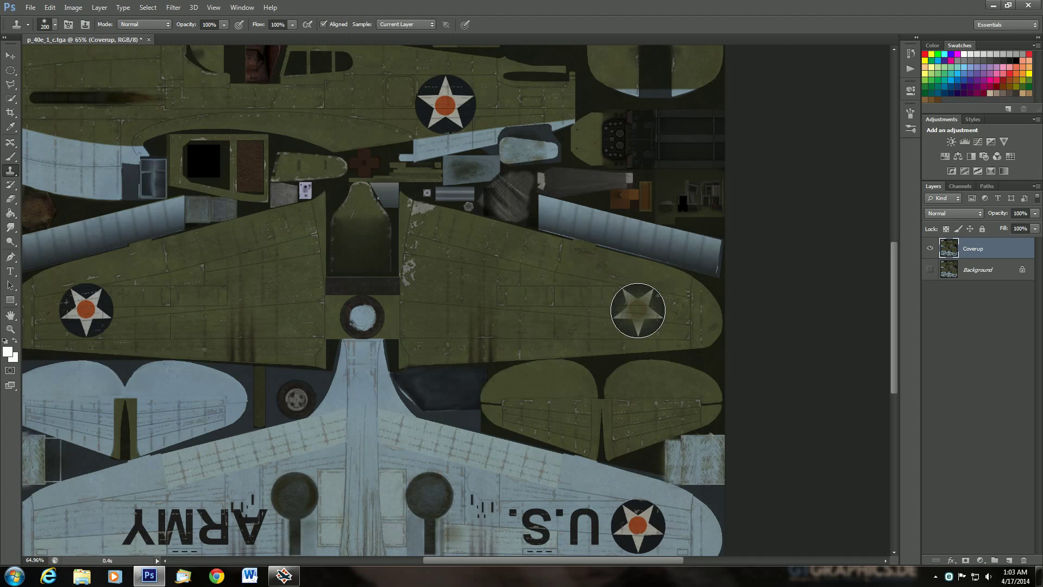
pyautogui.click(638, 310)
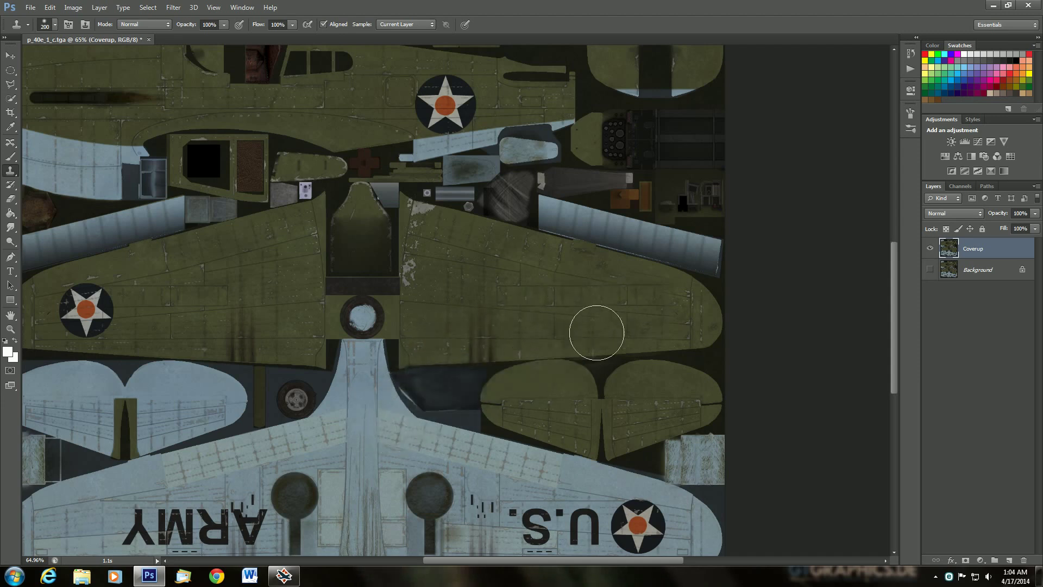
pyautogui.click(638, 309)
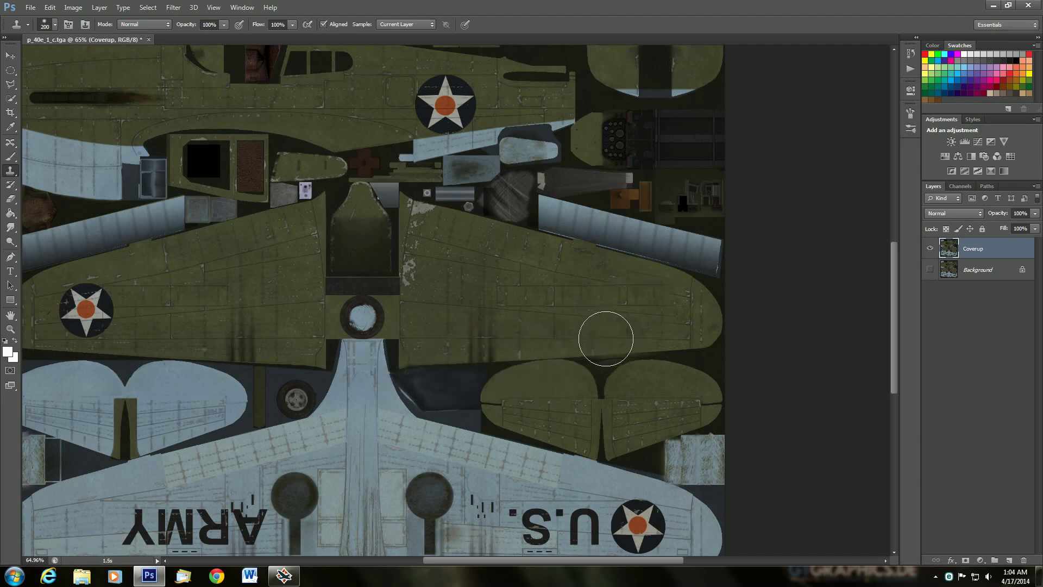
pyautogui.click(417, 414)
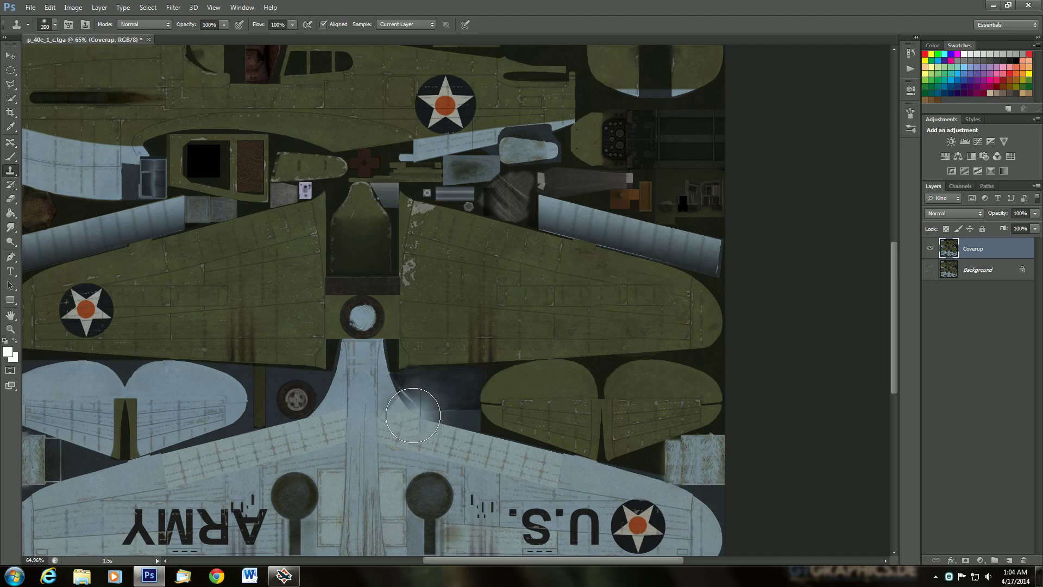
pyautogui.hotkey('ctrl', 'z')
# Step: Cover the star on the left upper wing with plain olive paint cloned from the same wing
pyautogui.moveTo(162, 320); pyautogui.dragTo(179, 303)
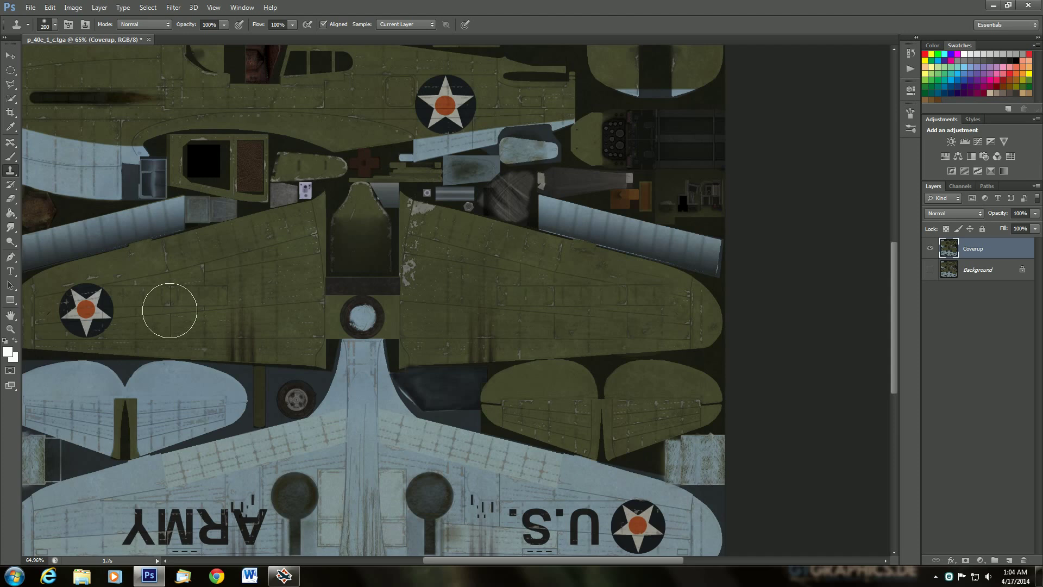
pyautogui.moveTo(170, 311); pyautogui.dragTo(87, 310)
pyautogui.click(86, 309)
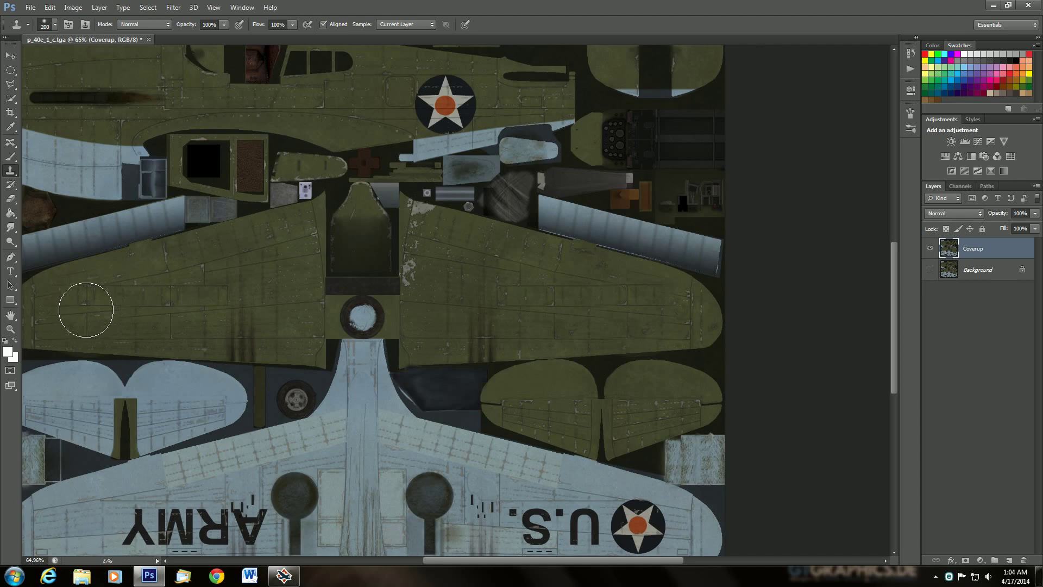
pyautogui.click(309, 530)
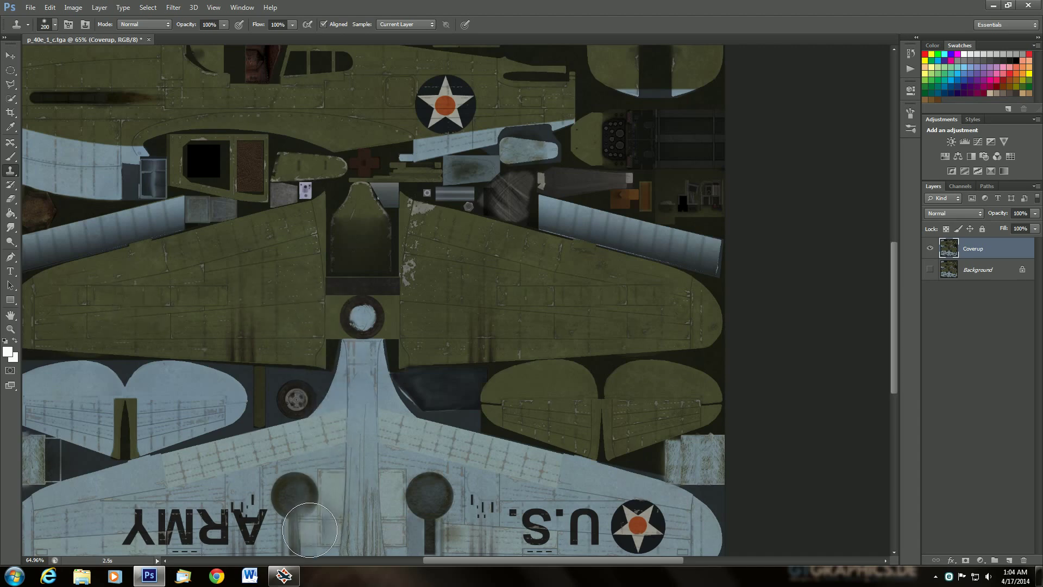
# Step: Cover the lower fuselage star with olive paint cloned from the right upper wing, using a 250 px brush
pyautogui.scroll(-2, 309, 529)
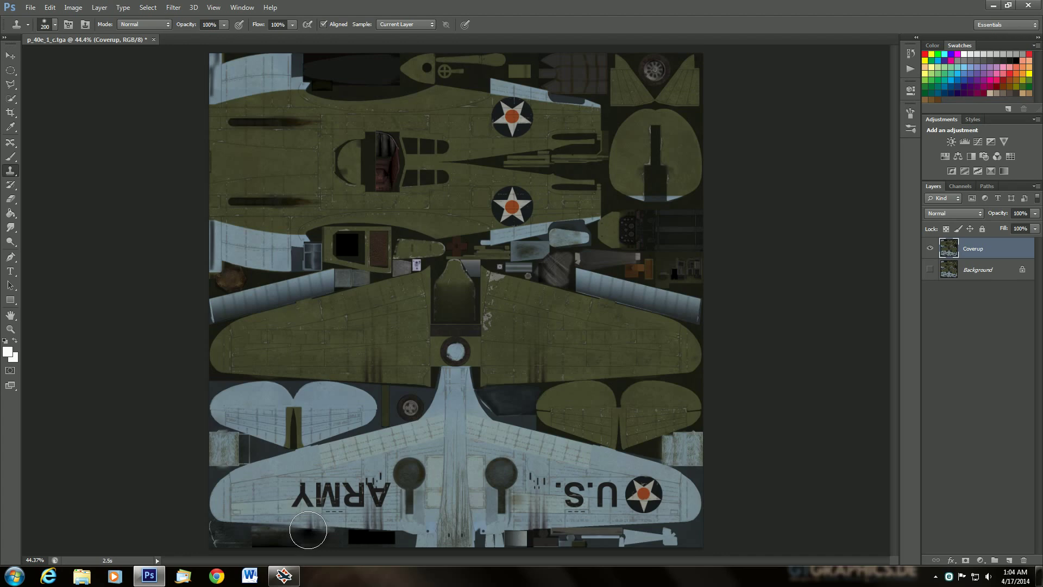
pyautogui.scroll(3, 717, 418)
pyautogui.scroll(3, 595, 301)
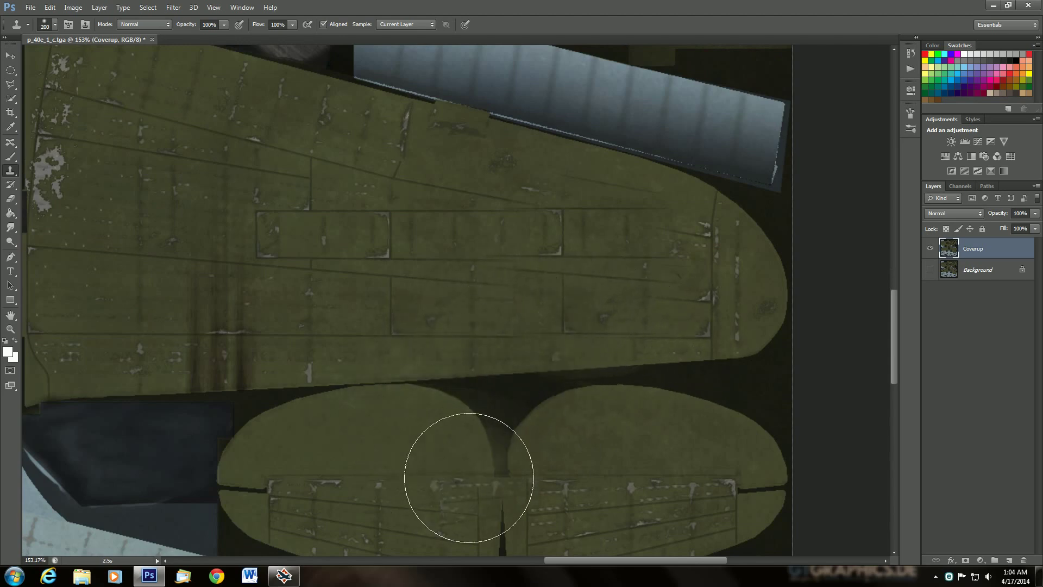
pyautogui.scroll(-5, 460, 482)
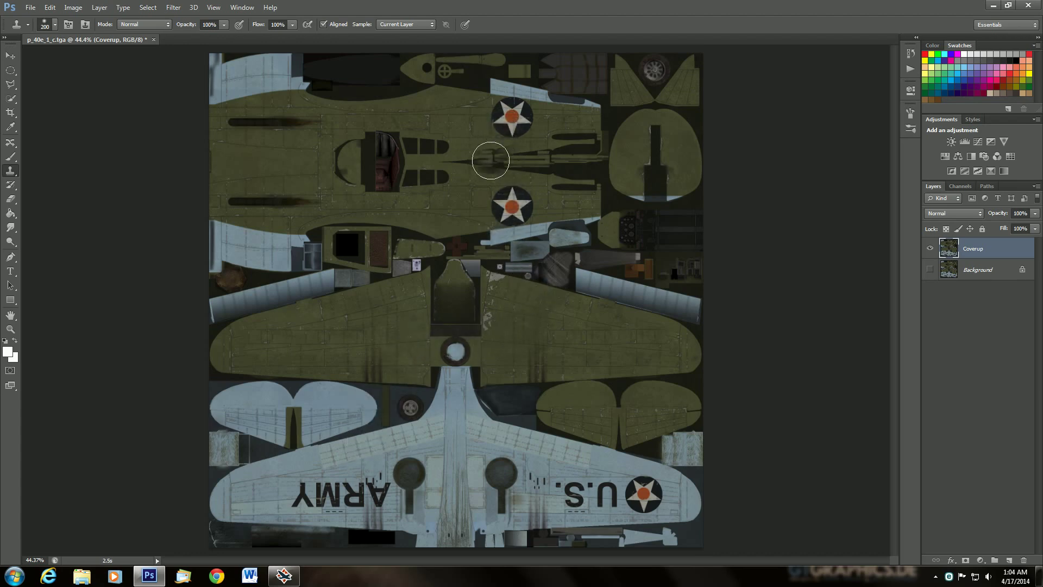
pyautogui.scroll(4, 490, 160)
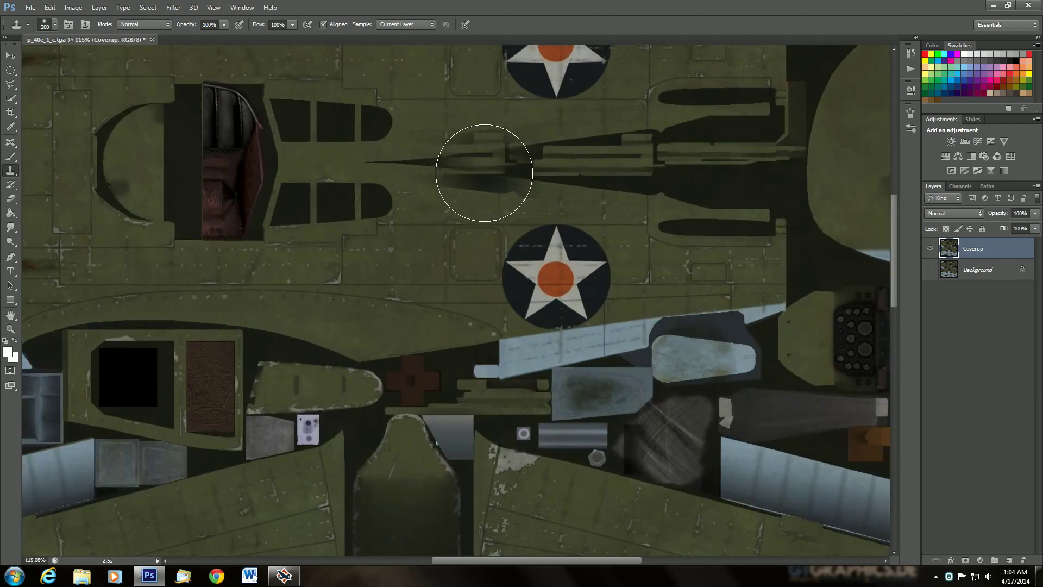
pyautogui.scroll(-2, 491, 233)
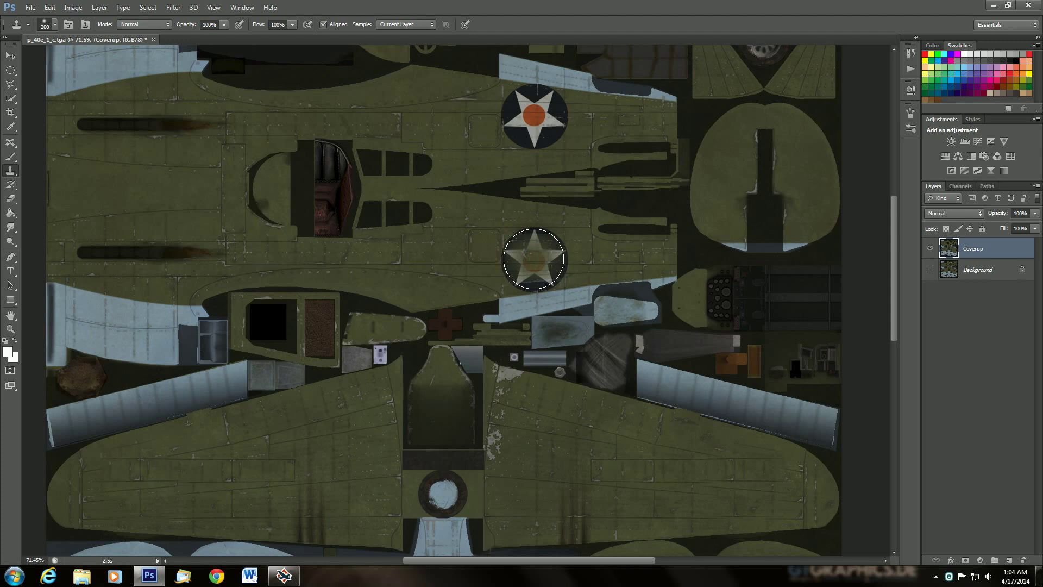
pyautogui.press(']')
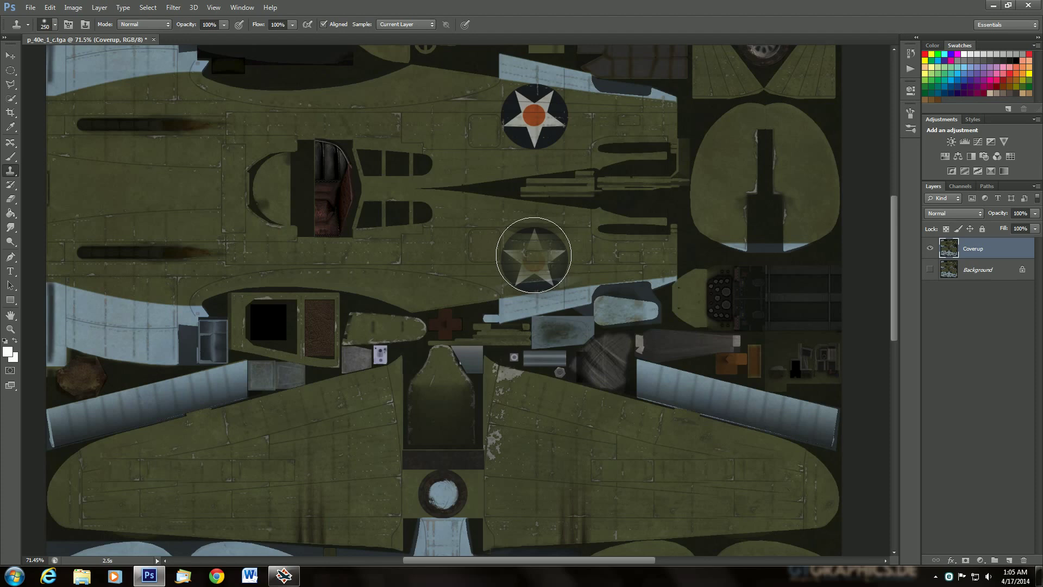
pyautogui.click(533, 255)
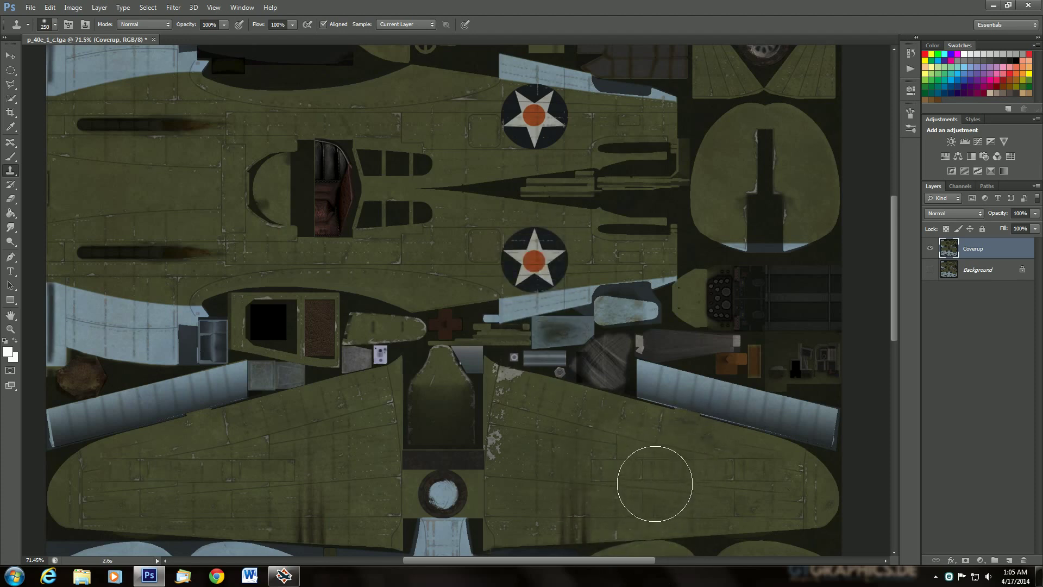
pyautogui.keyDown('alt'); pyautogui.click(654, 482); pyautogui.keyUp('alt')
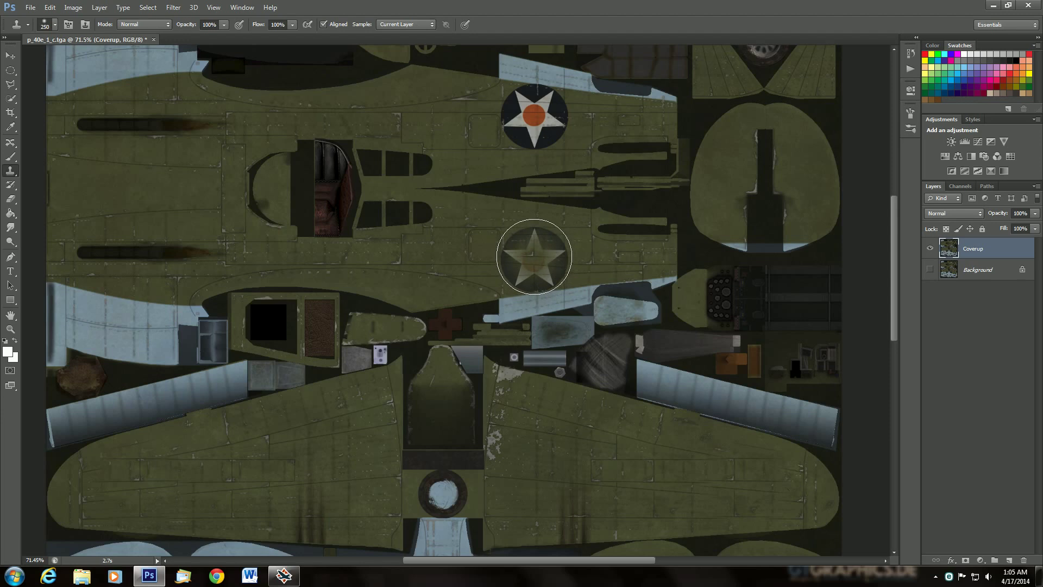
pyautogui.click(534, 256)
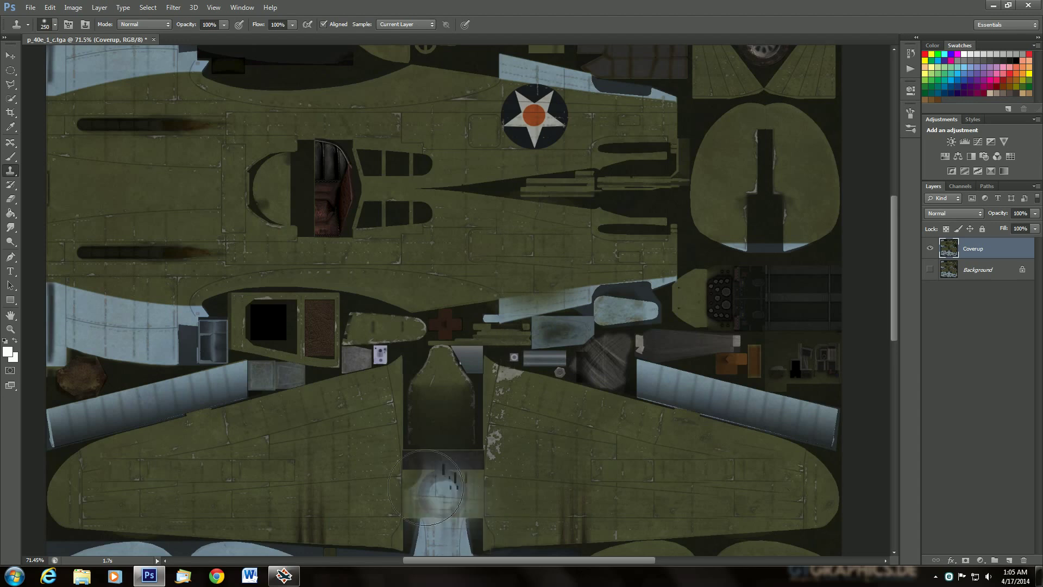
# Step: Try to erase the paint overspill on the light blue strip below the fuselage with a soft 125 px Eraser
pyautogui.click(11, 202)
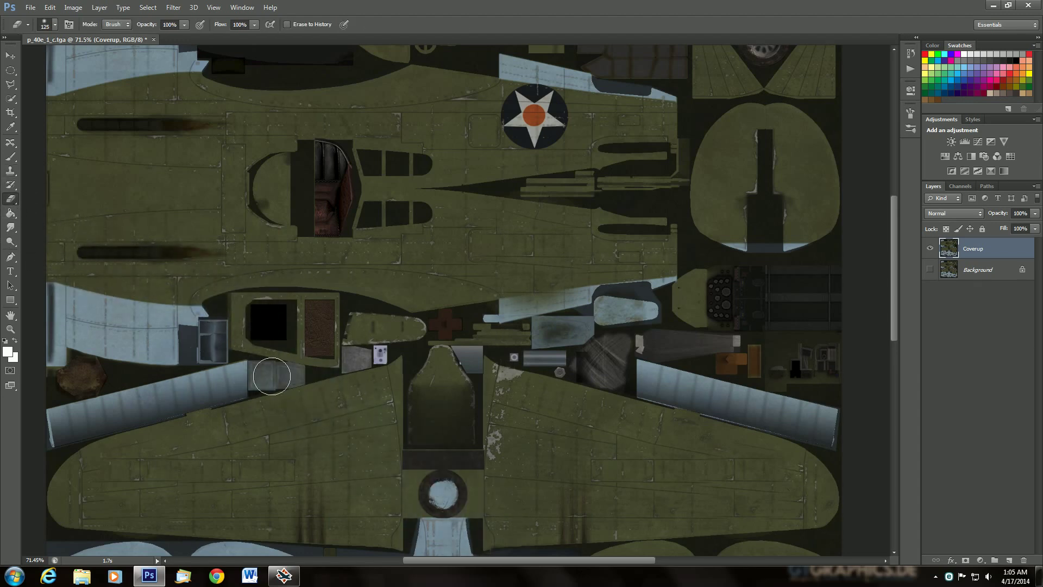
pyautogui.click(560, 313)
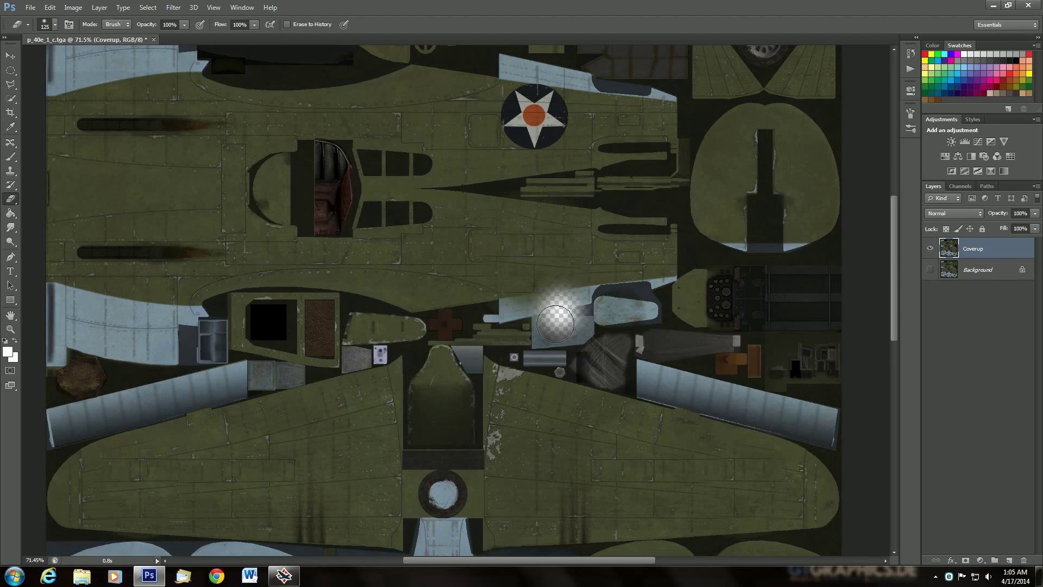
pyautogui.click(48, 12)
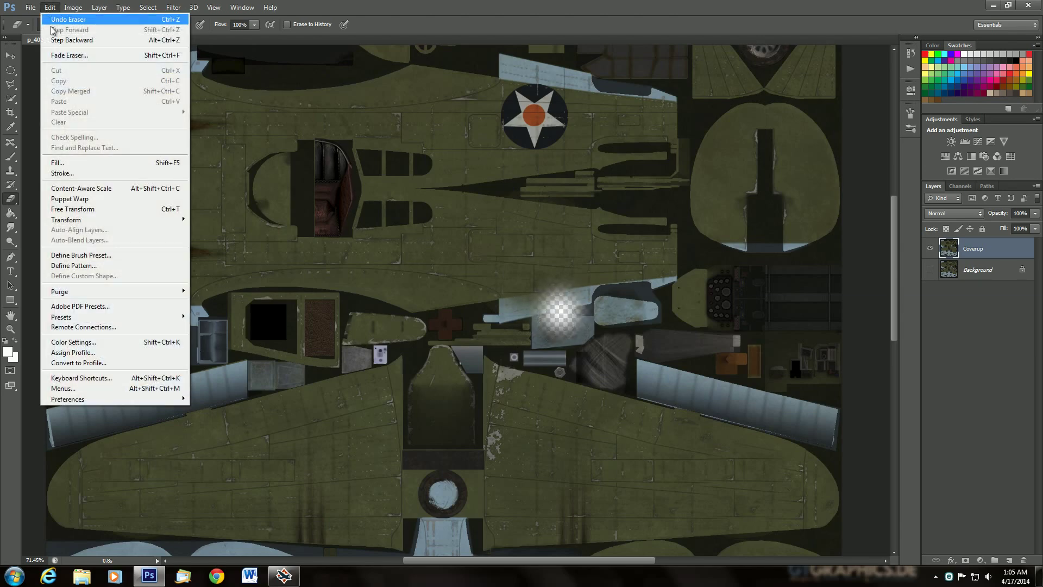
pyautogui.click(58, 41)
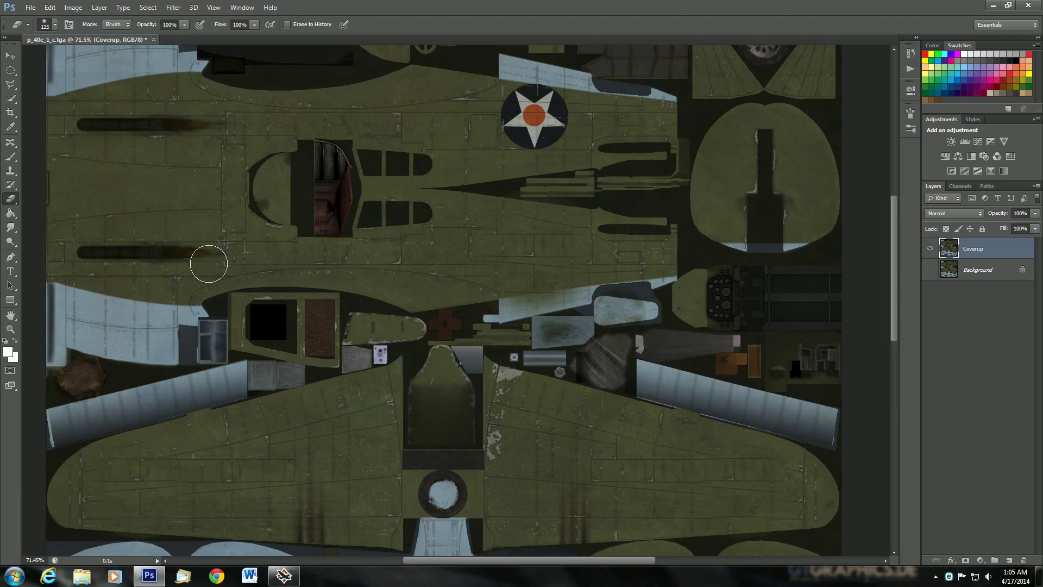
pyautogui.rightClick(17, 207)
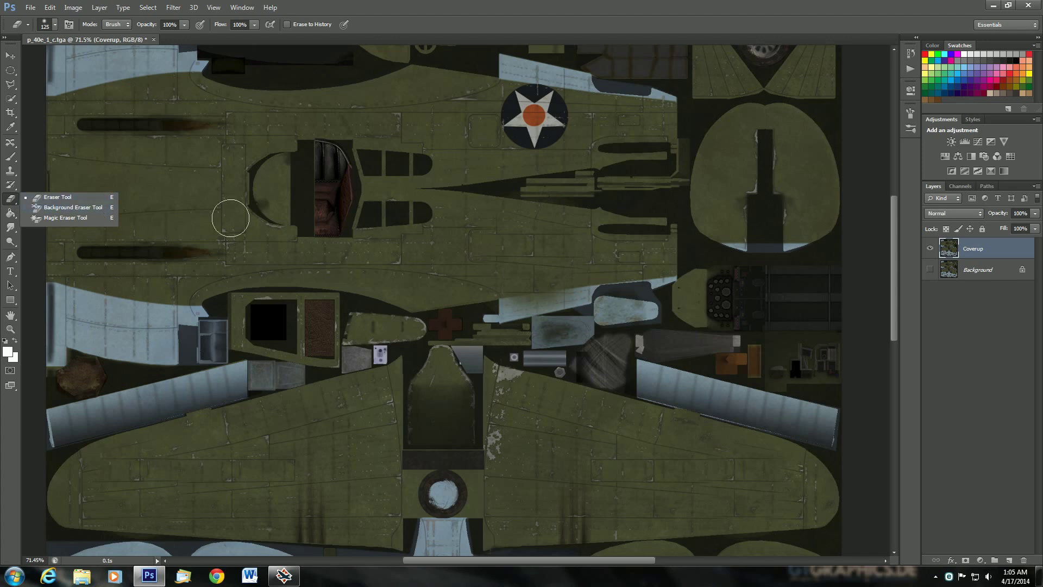
# Step: Show the Background layer beneath Coverup and undo the soft eraser stroke on the light blue strip
pyautogui.click(929, 272)
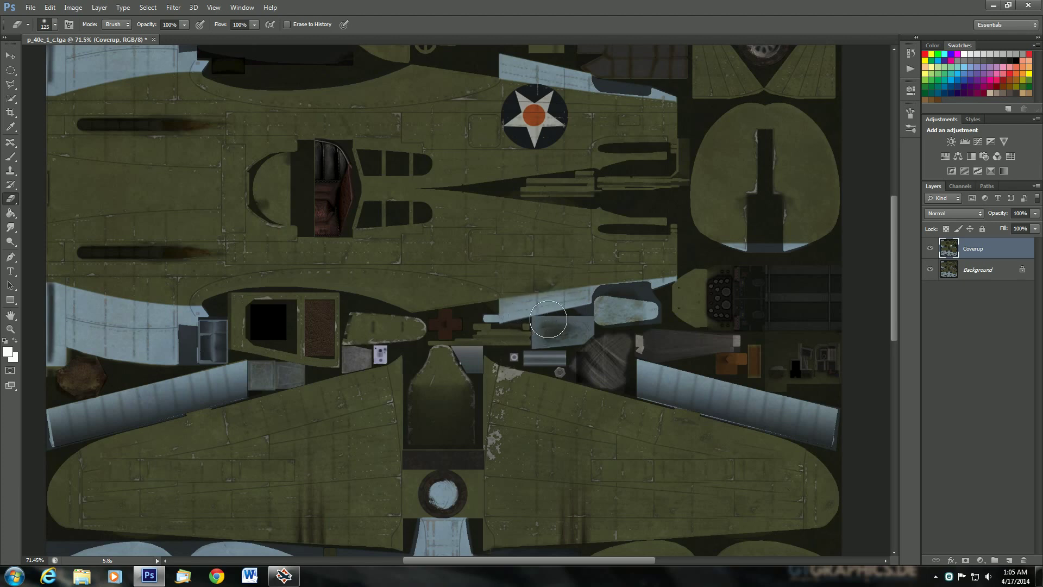
pyautogui.click(49, 9)
pyautogui.click(59, 34)
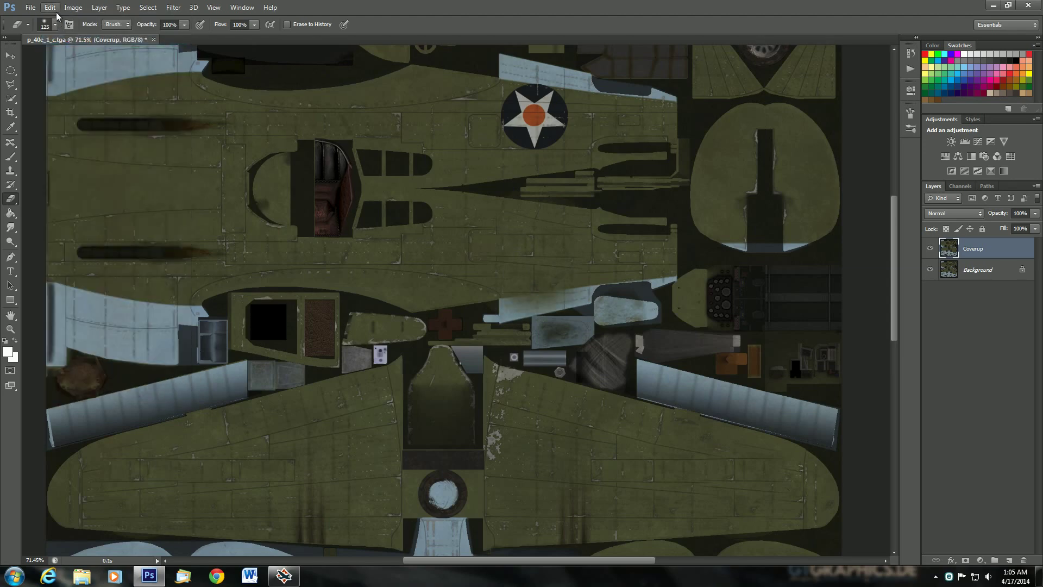
pyautogui.click(50, 8)
pyautogui.click(59, 41)
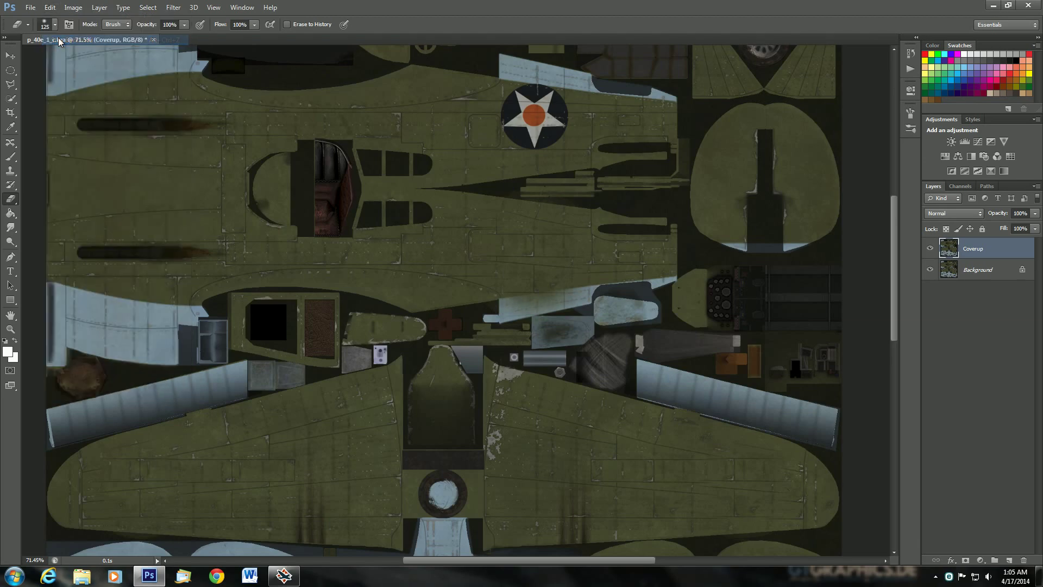
# Step: Erase the olive overspill on the light blue strip and adjacent parts with a hard round 125 px Eraser at 100% hardness
pyautogui.click(54, 25)
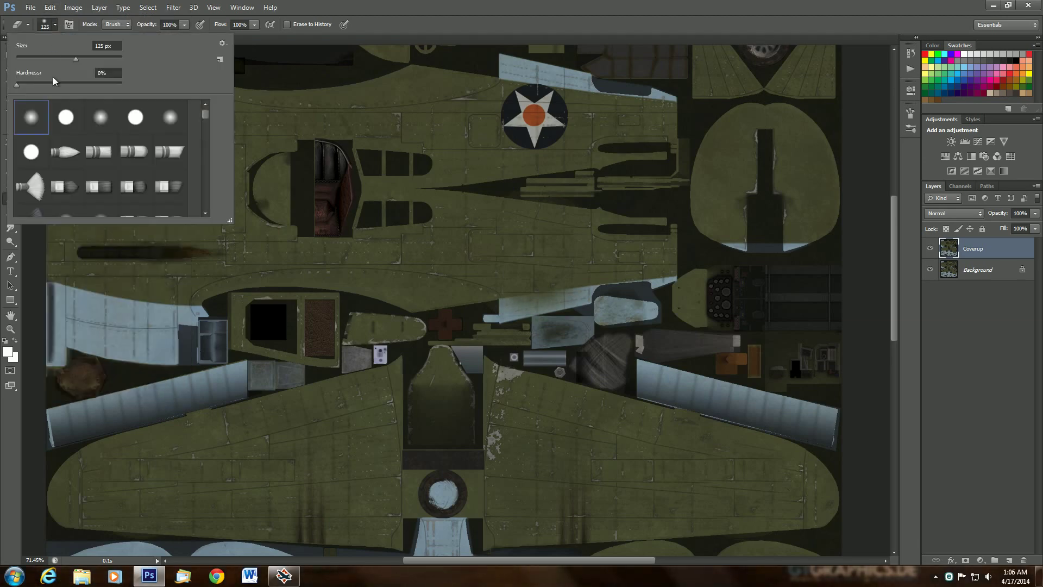
pyautogui.click(67, 118)
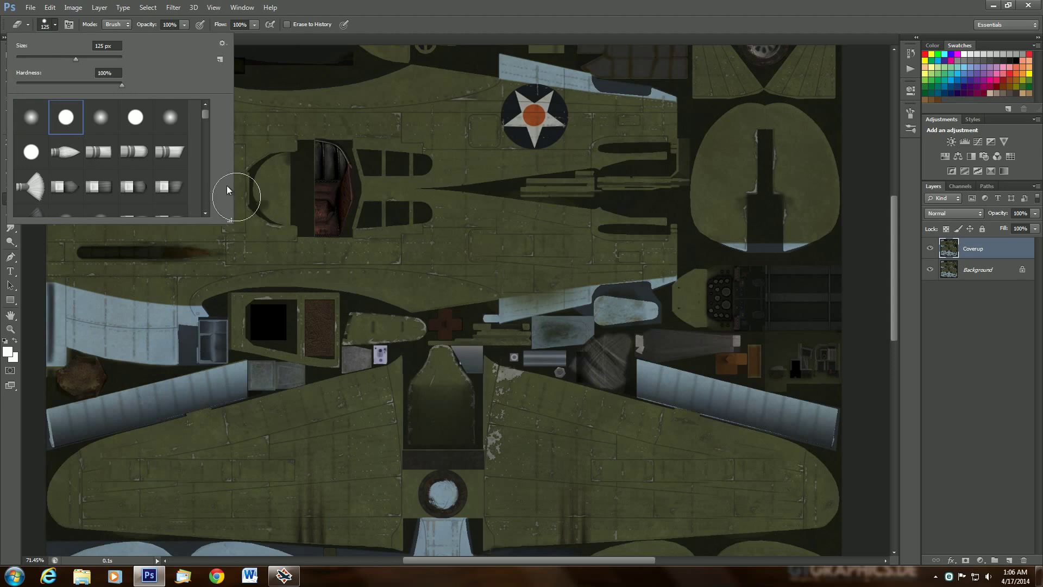
pyautogui.click(55, 26)
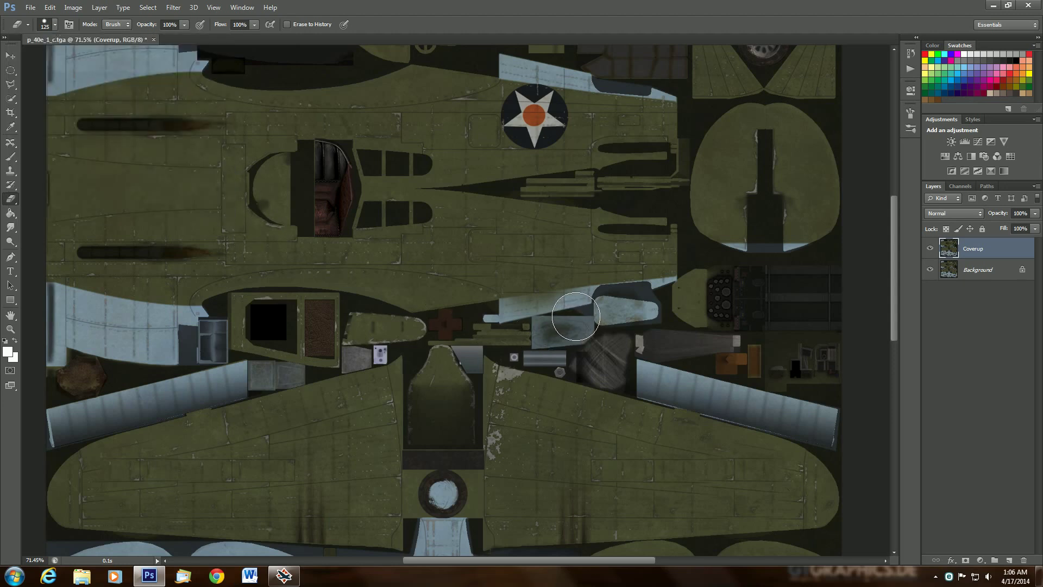
pyautogui.moveTo(576, 316); pyautogui.dragTo(544, 321)
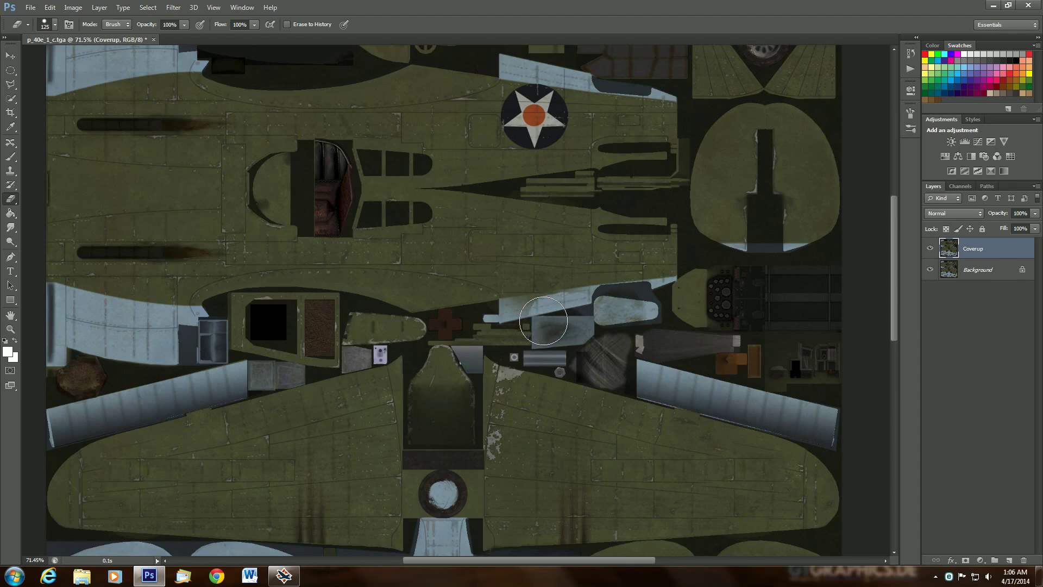
pyautogui.scroll(3, 543, 320)
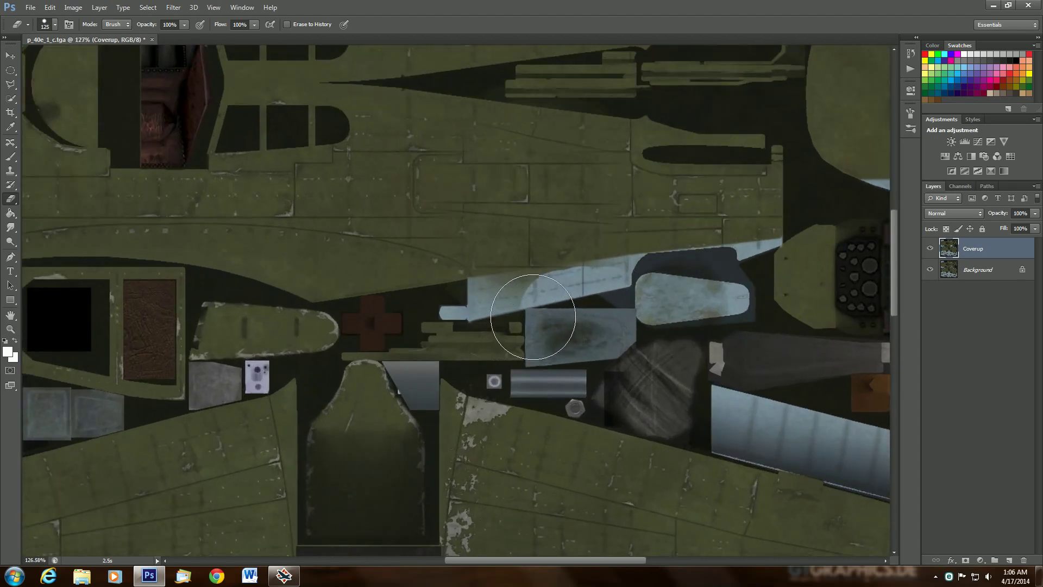
pyautogui.moveTo(532, 315); pyautogui.dragTo(510, 318)
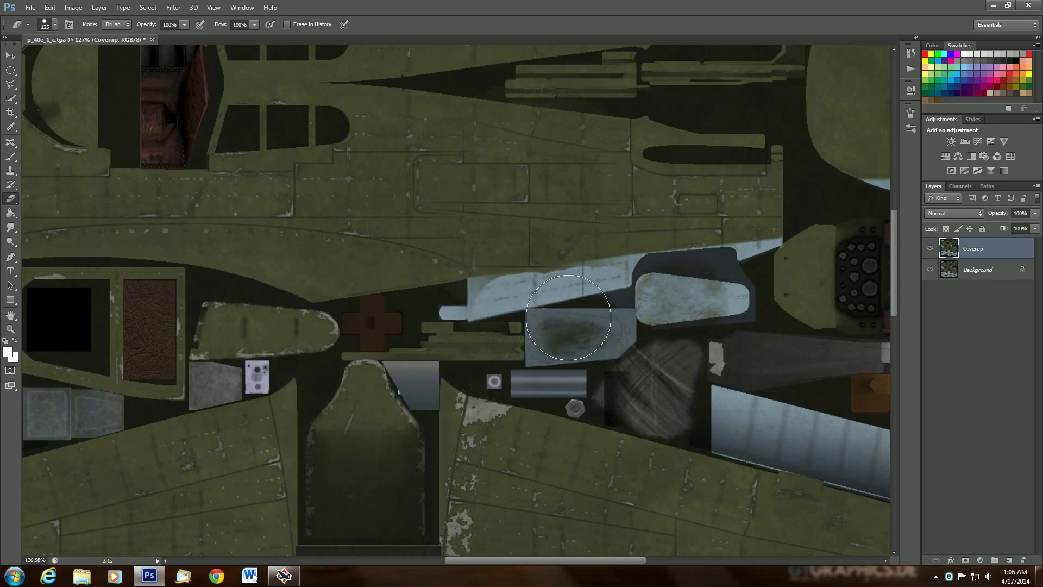
pyautogui.moveTo(641, 297)
pyautogui.mouseDown()
pyautogui.moveTo(484, 321)
pyautogui.moveTo(605, 300)
pyautogui.moveTo(482, 320)
pyautogui.mouseUp()
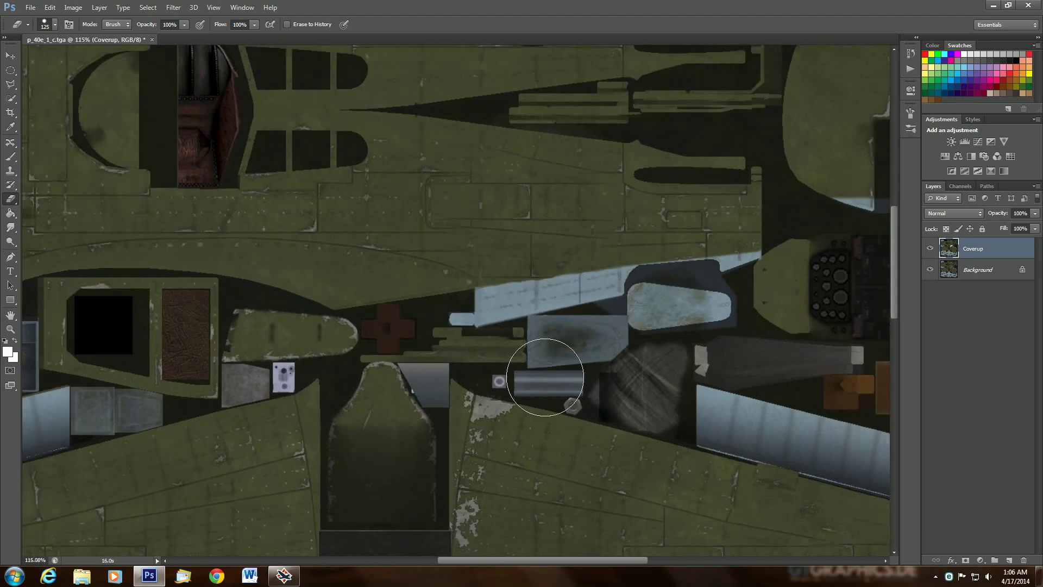
# Step: Hide and reshow the Background layer twice to inspect the area erased from the Coverup layer
pyautogui.scroll(-4, 538, 373)
pyautogui.click(929, 270)
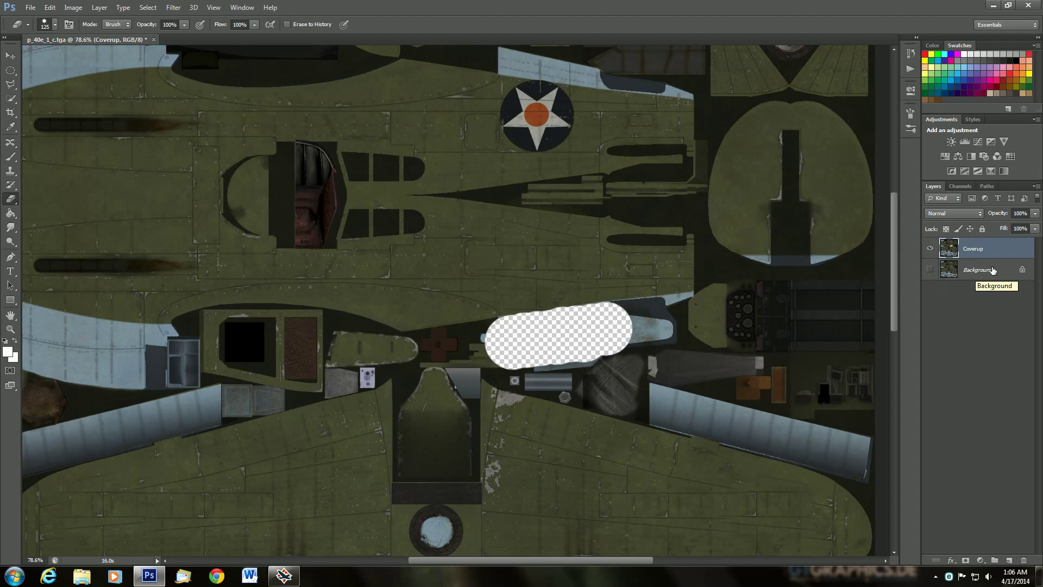
pyautogui.click(929, 270)
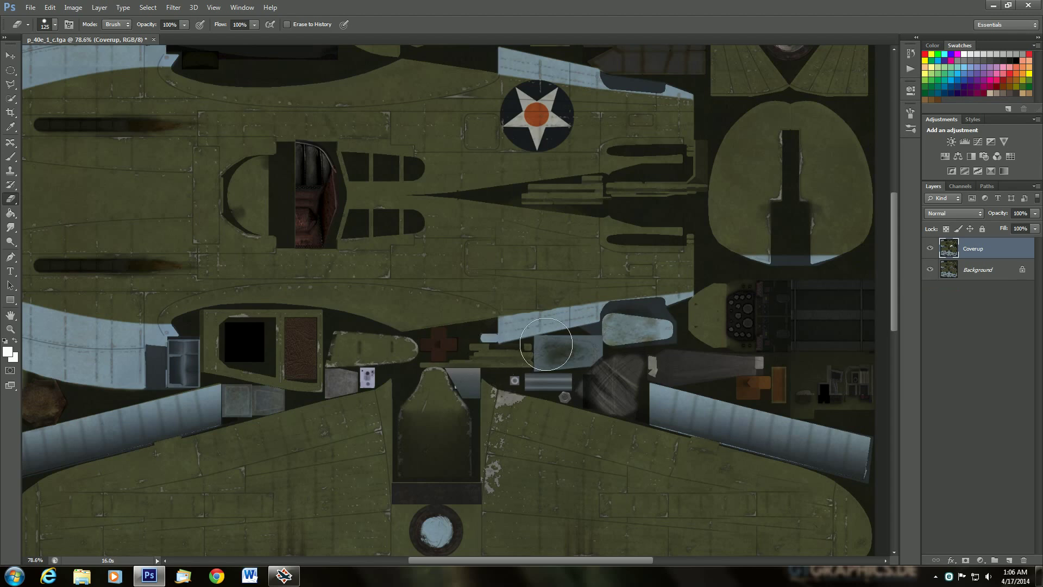
pyautogui.click(929, 270)
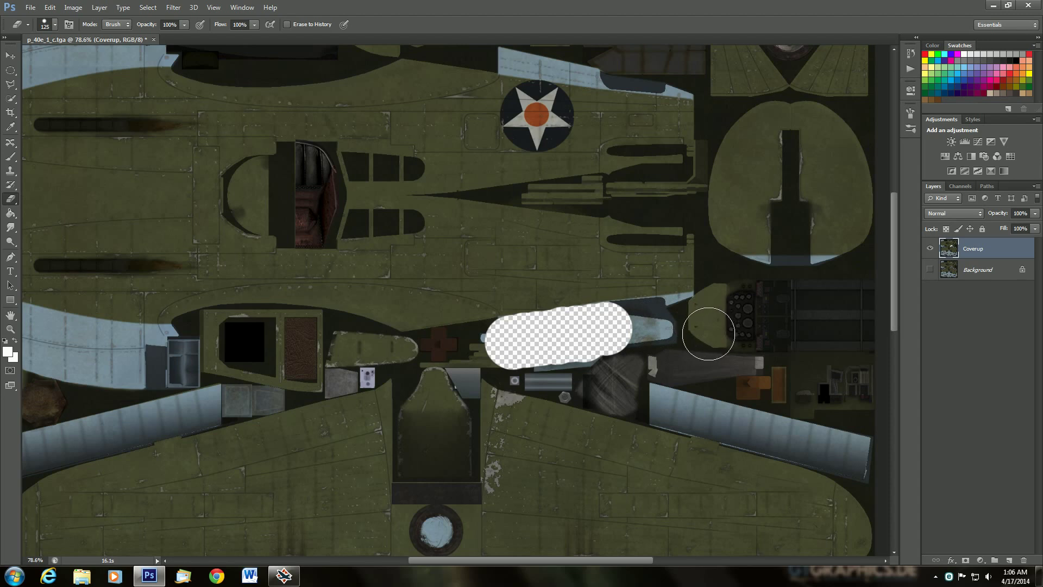
pyautogui.click(930, 270)
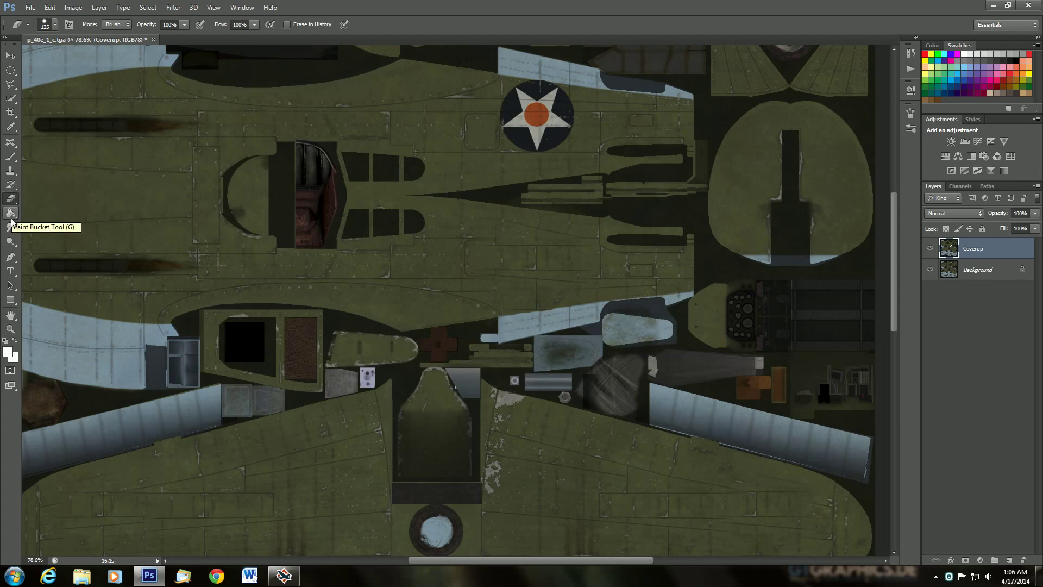
# Step: Try to cover the upper fuselage star with the 250 px Clone Stamp and undo the attempt
pyautogui.click(10, 171)
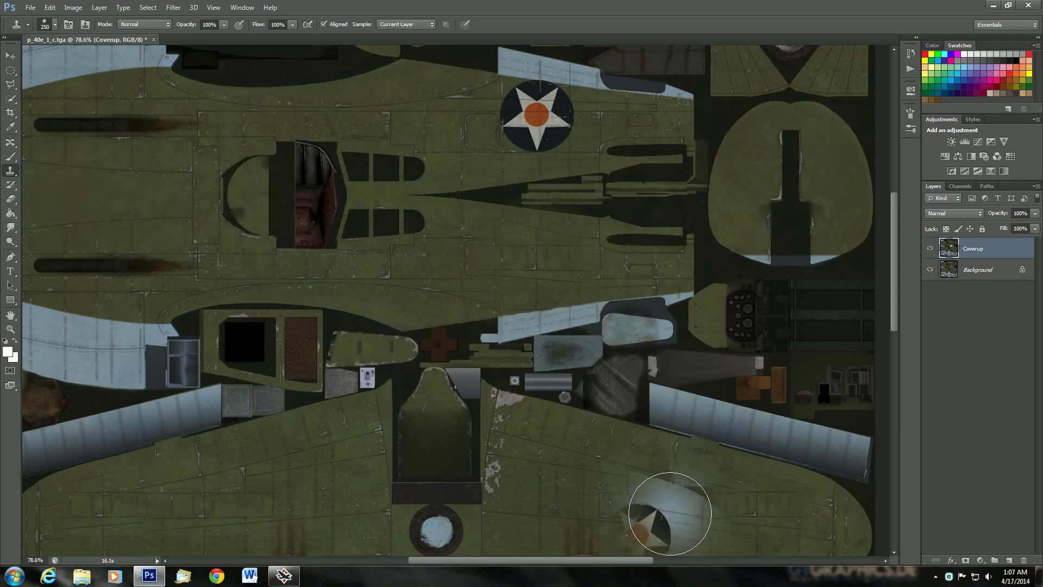
pyautogui.scroll(-2, 669, 513)
pyautogui.scroll(-1, 669, 513)
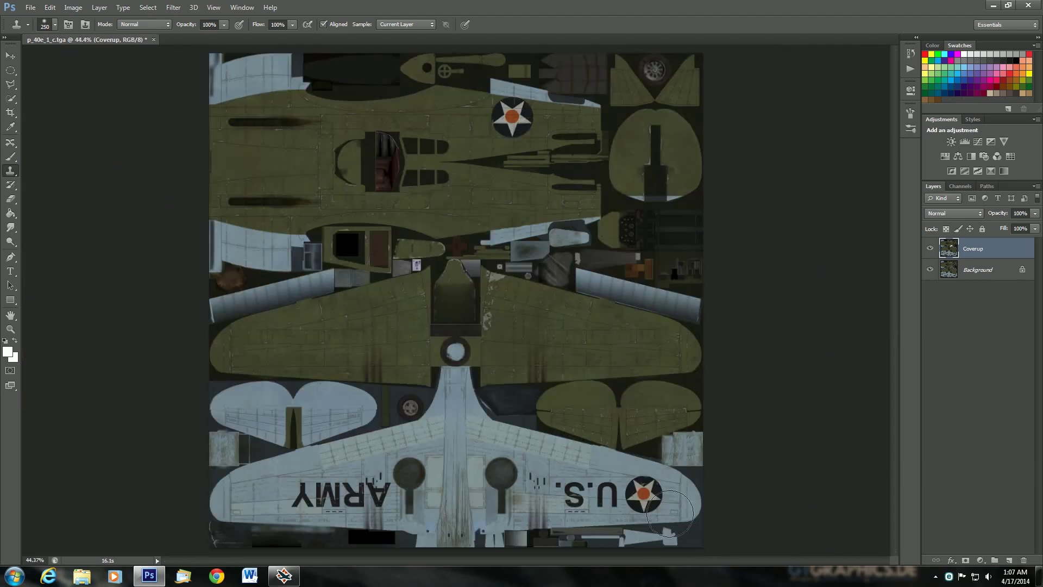
pyautogui.scroll(3, 590, 355)
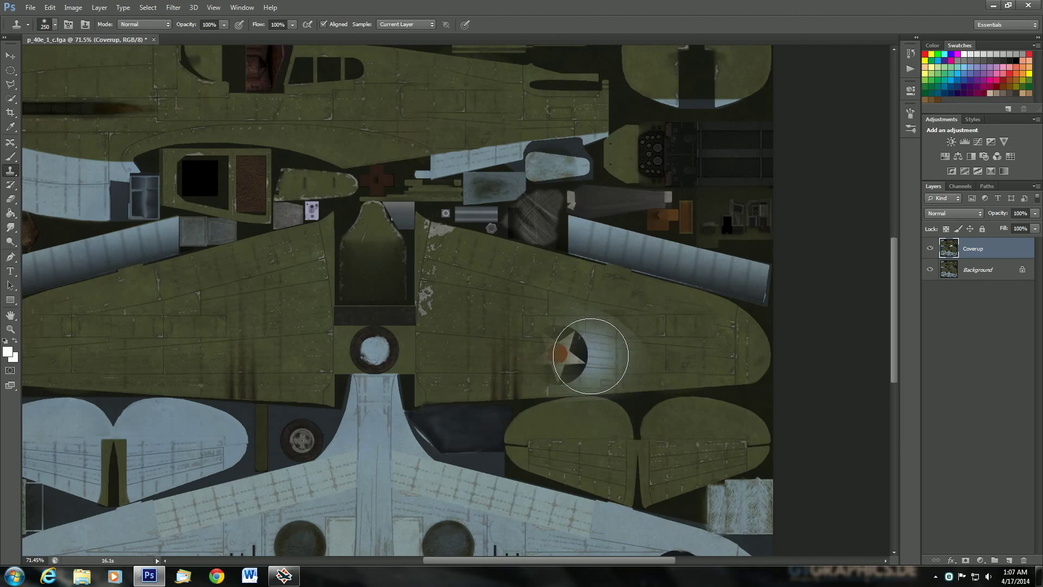
pyautogui.scroll(-2, 591, 355)
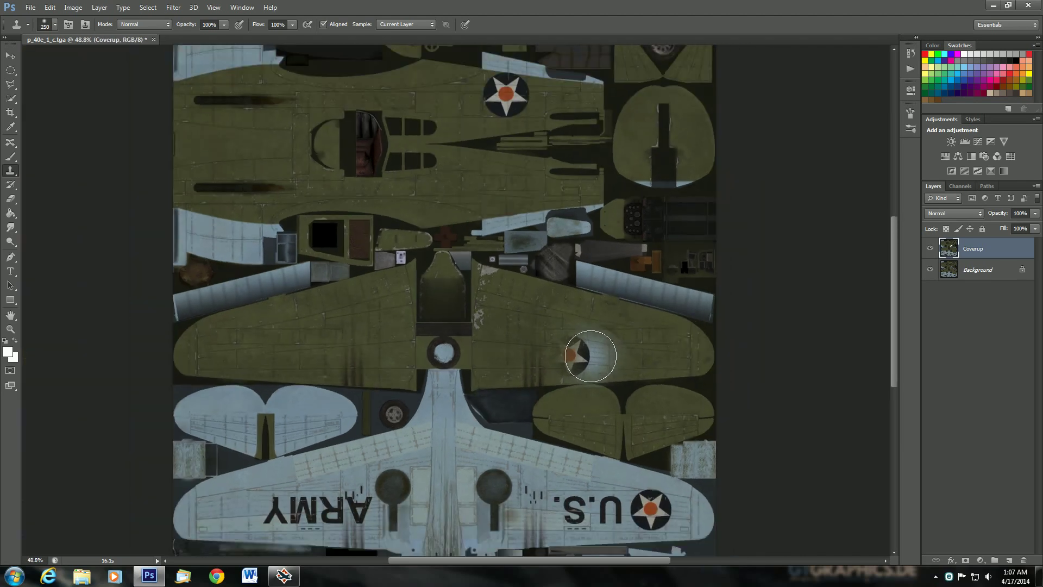
pyautogui.scroll(-1, 590, 356)
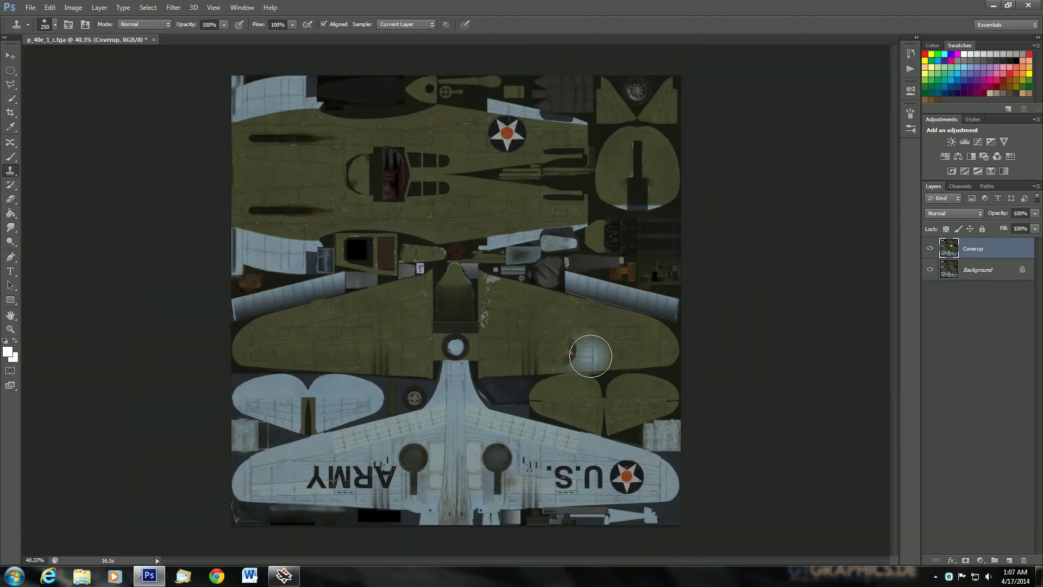
pyautogui.scroll(1, 591, 355)
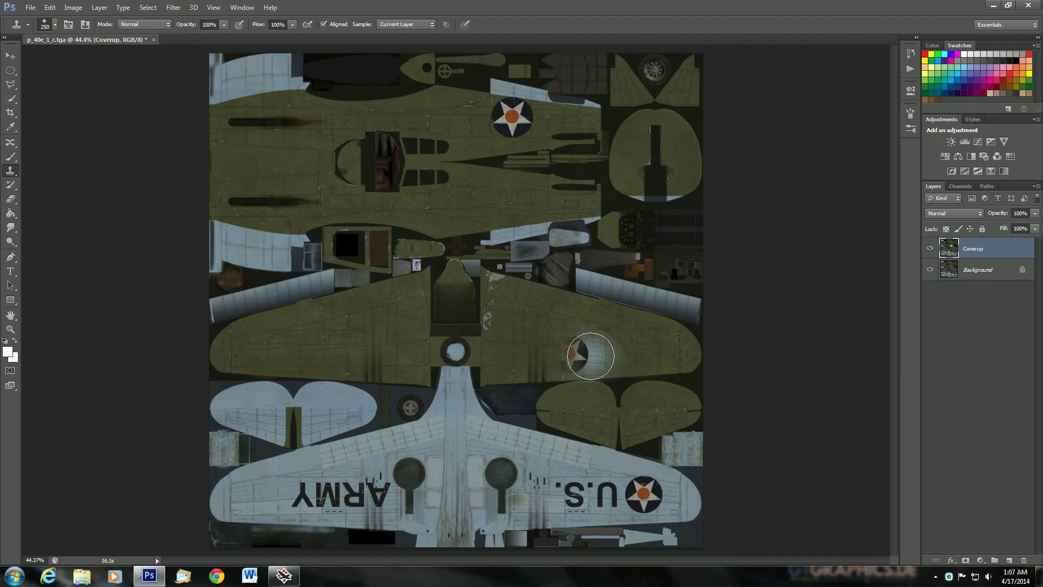
pyautogui.click(591, 356)
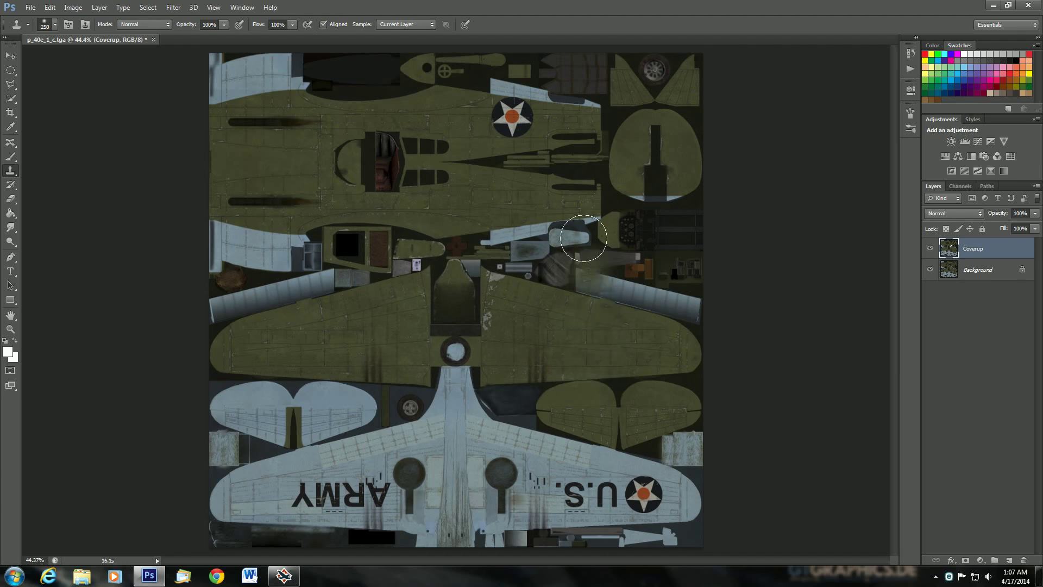
pyautogui.moveTo(543, 115); pyautogui.dragTo(514, 117)
pyautogui.hotkey('ctrl', 'z')
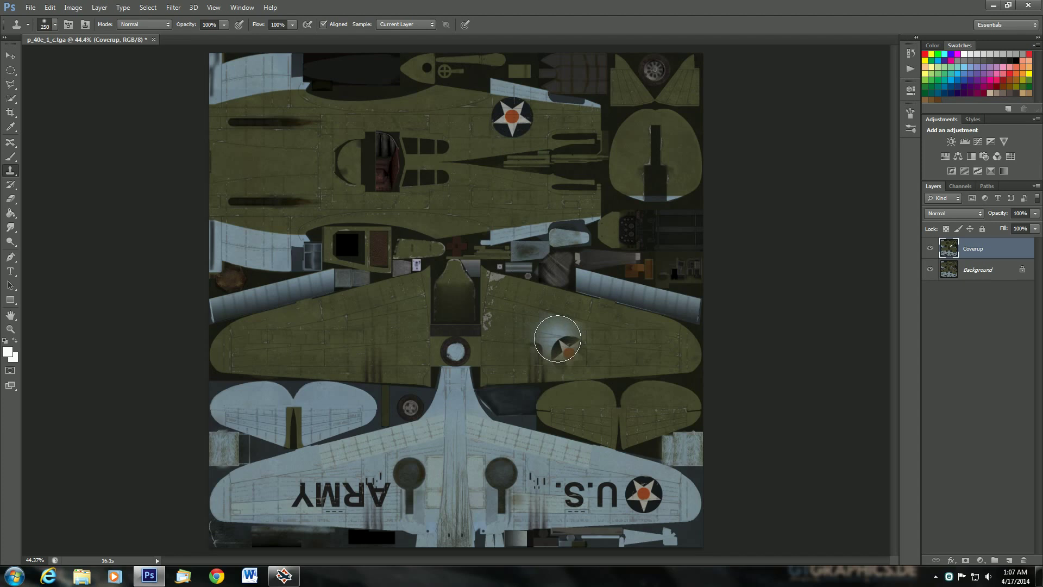
pyautogui.hotkey('ctrl', 'alt', 'z')
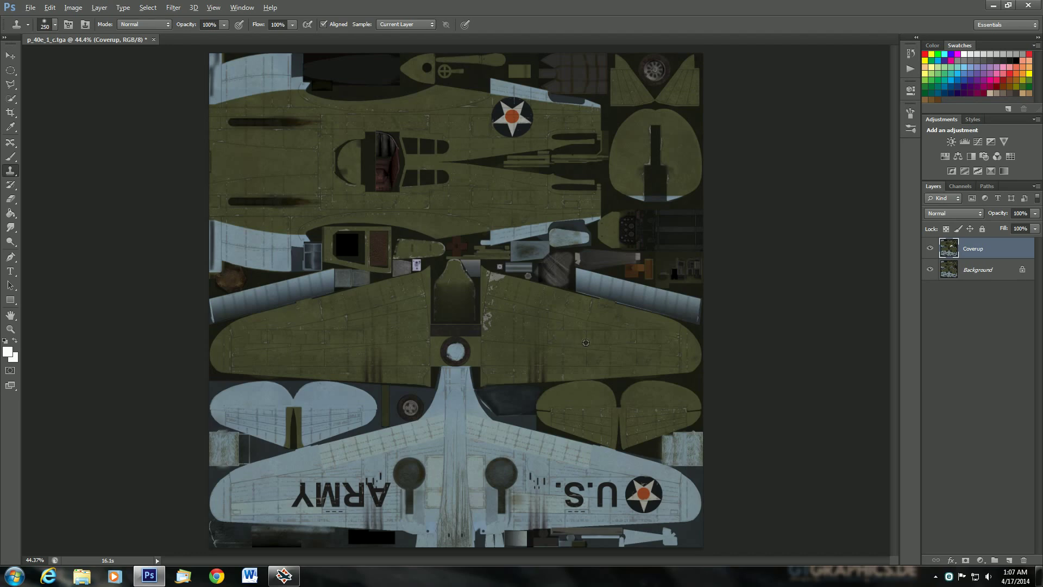
# Step: Cover the upper fuselage star with olive paint cloned from the right upper wing, using a 250 px brush
pyautogui.scroll(3, 481, 190)
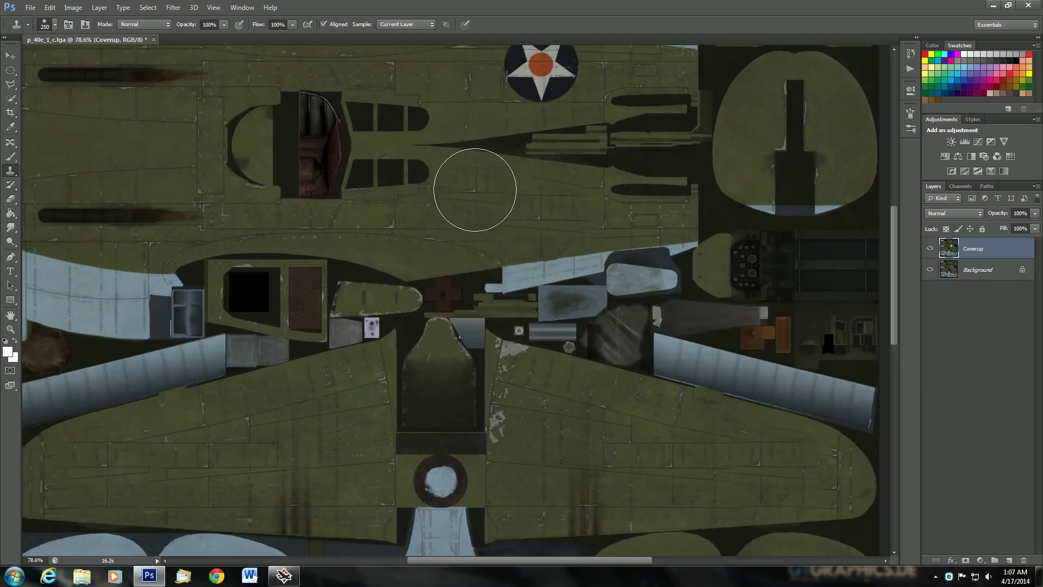
pyautogui.scroll(-3, 475, 192)
pyautogui.scroll(1, 652, 256)
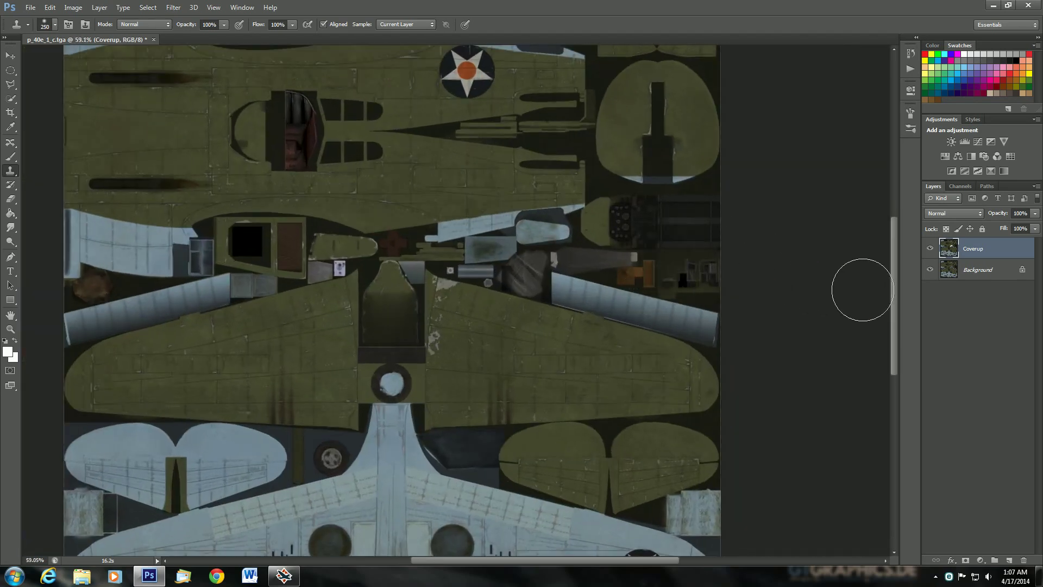
pyautogui.moveTo(892, 292); pyautogui.dragTo(886, 241)
pyautogui.scroll(2, 331, 272)
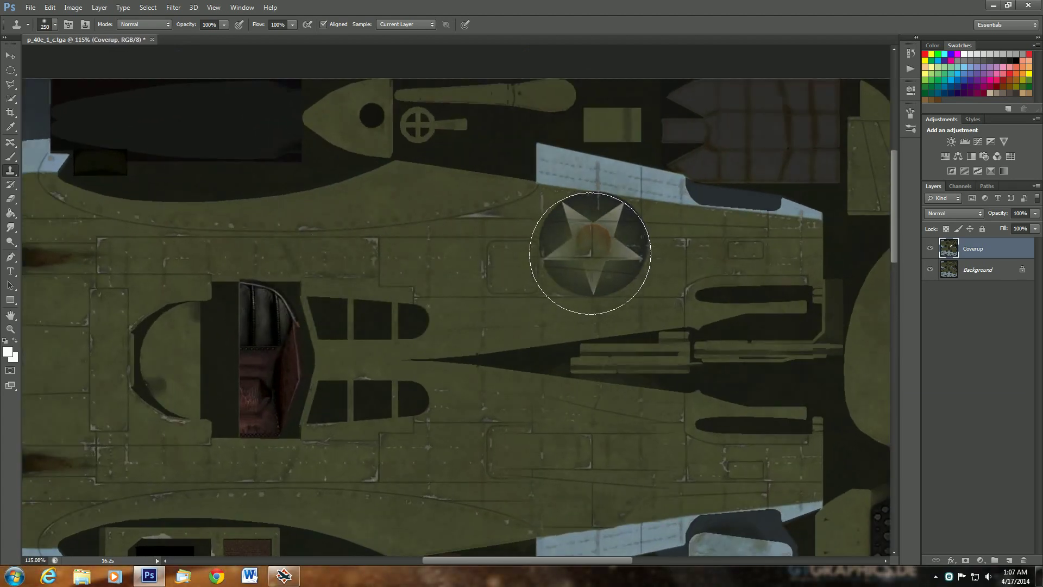
pyautogui.click(591, 252)
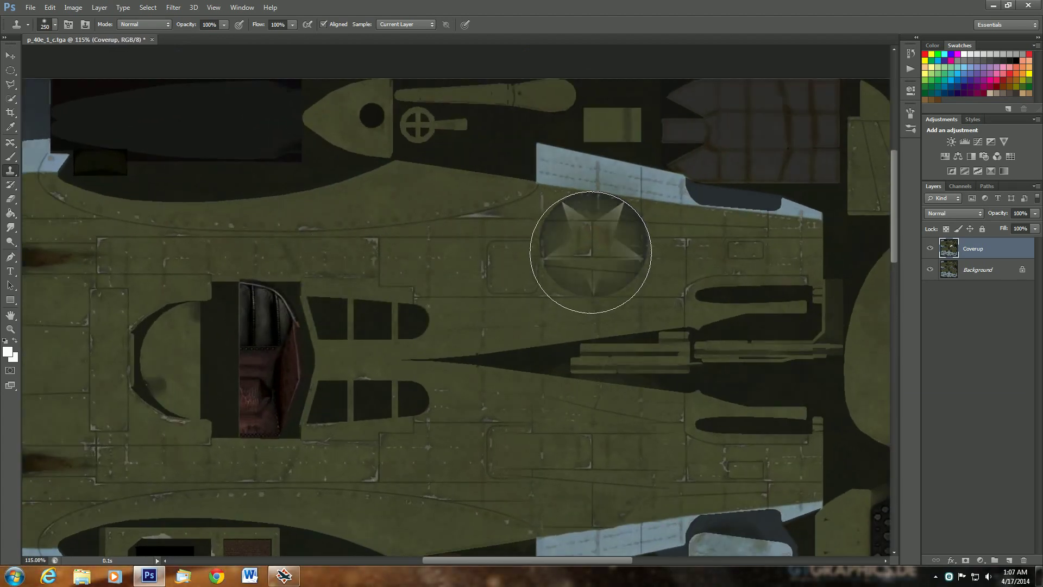
pyautogui.click(590, 252)
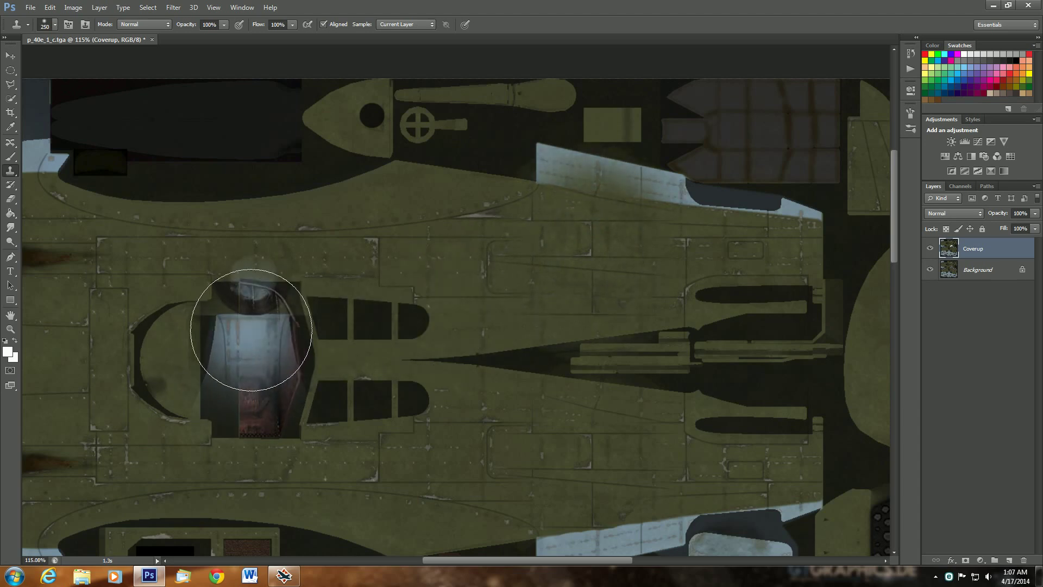
# Step: Erase the olive overspill on the light blue strip above the fuselage with the hard 125 px Eraser at 100% hardness
pyautogui.click(10, 201)
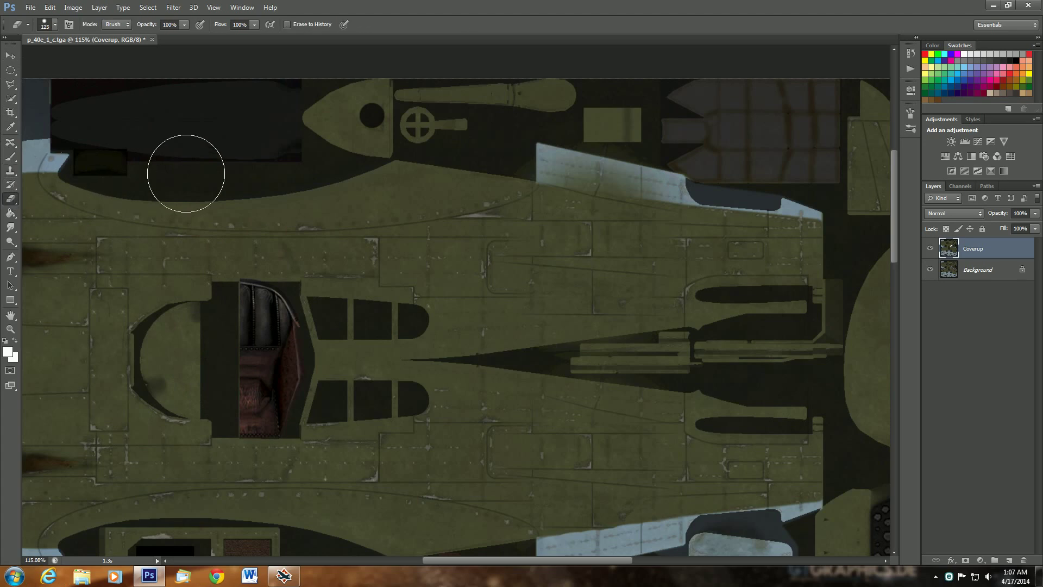
pyautogui.click(53, 27)
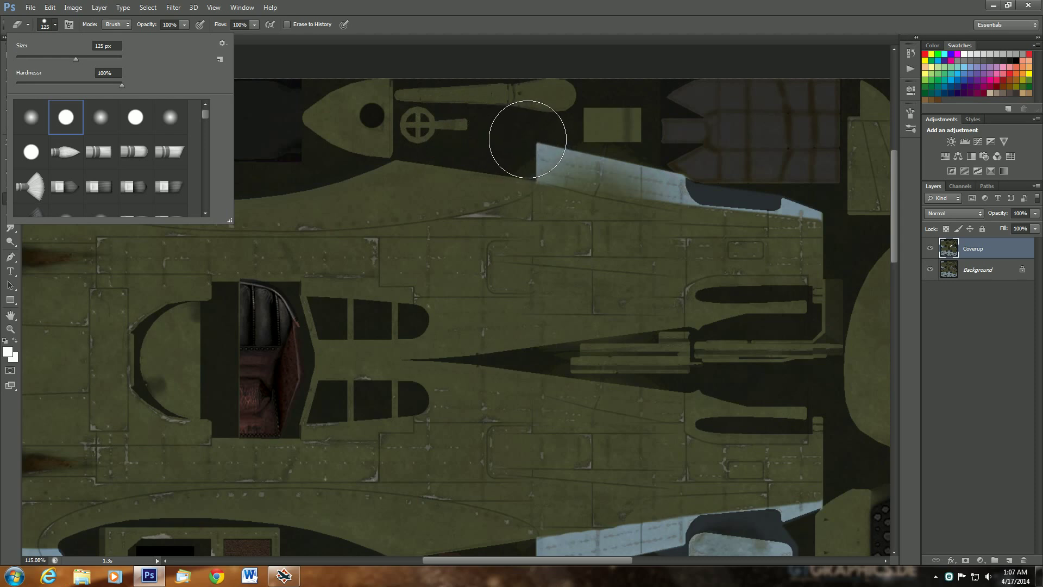
pyautogui.click(525, 138)
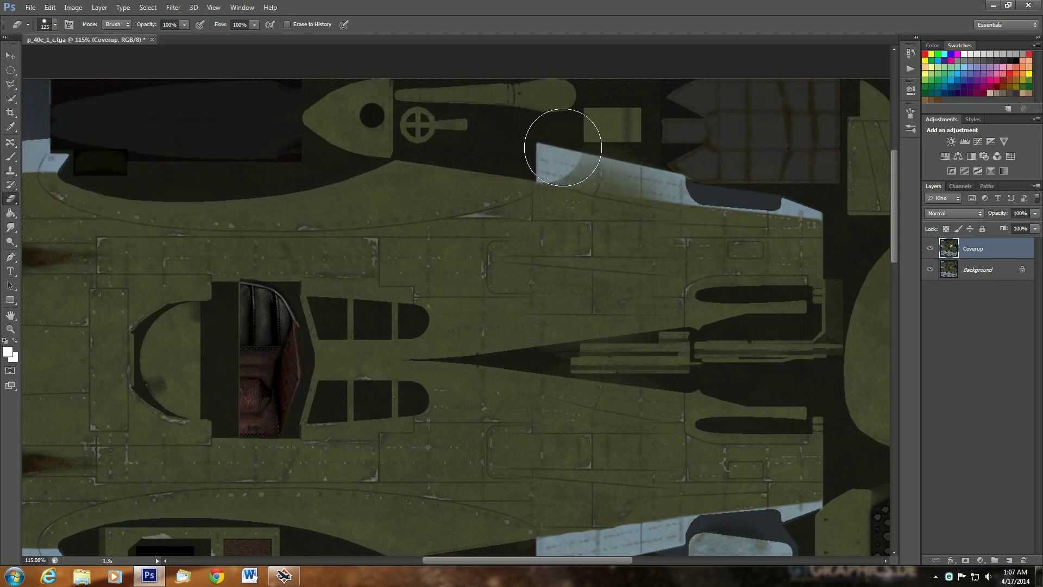
pyautogui.moveTo(563, 147); pyautogui.dragTo(683, 164)
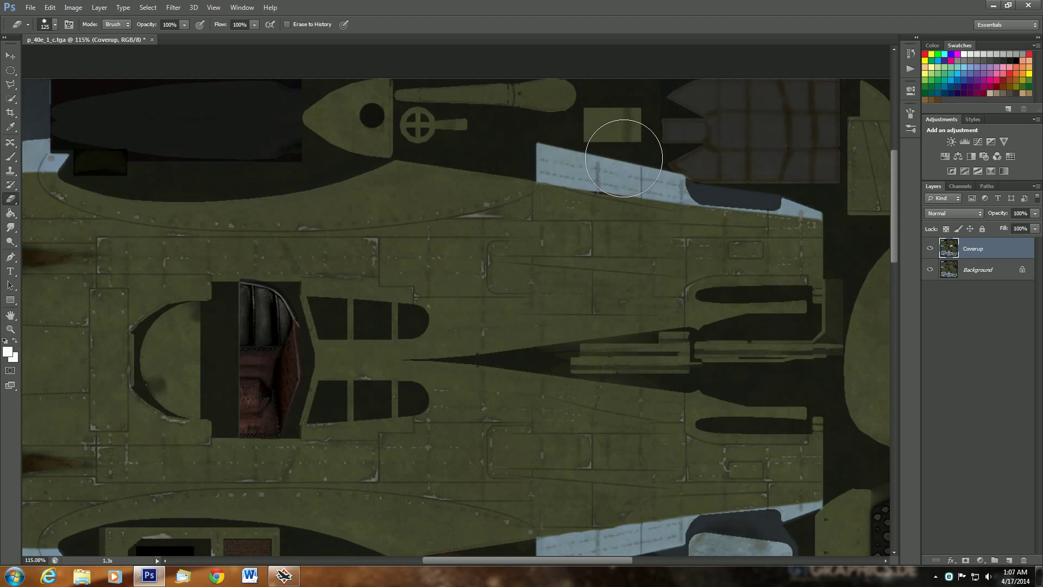
# Step: Look over the whole template and the light blue lower wing for remaining star insignia
pyautogui.scroll(-5, 251, 353)
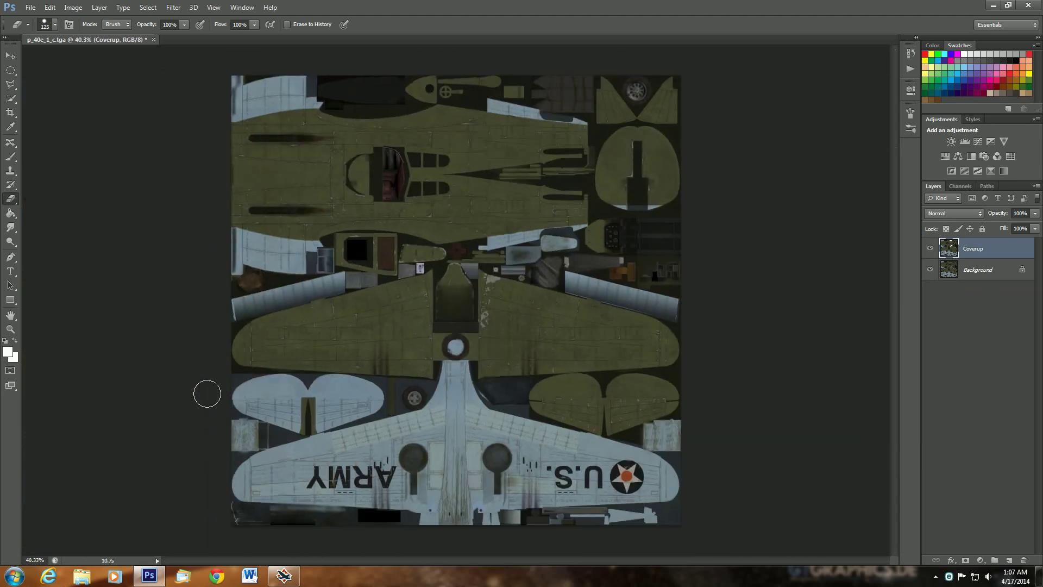
pyautogui.scroll(-1, 113, 487)
pyautogui.scroll(-2, 107, 489)
pyautogui.scroll(4, 94, 496)
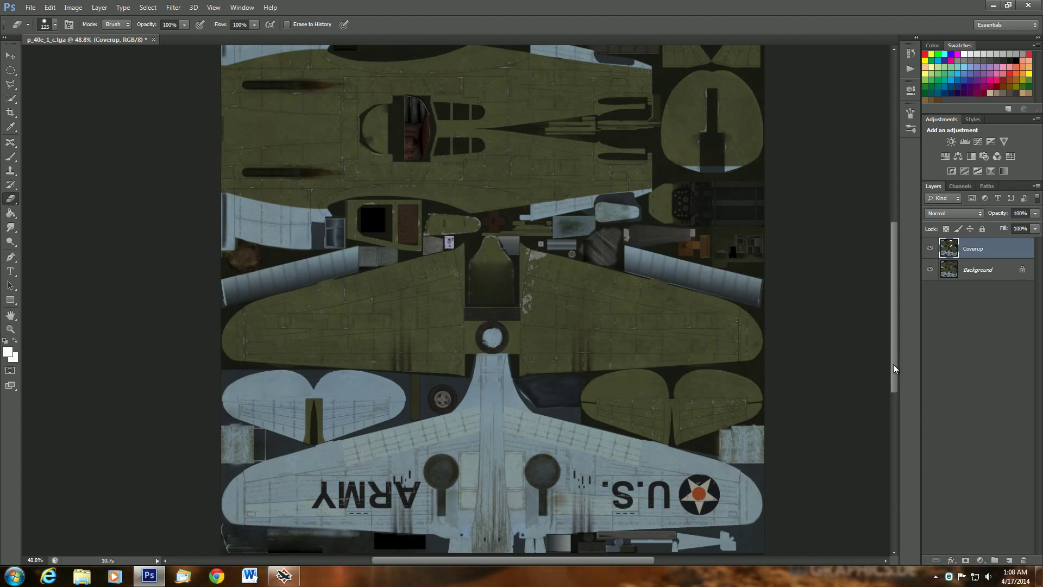
pyautogui.moveTo(896, 369); pyautogui.dragTo(894, 427)
pyautogui.scroll(3, 813, 423)
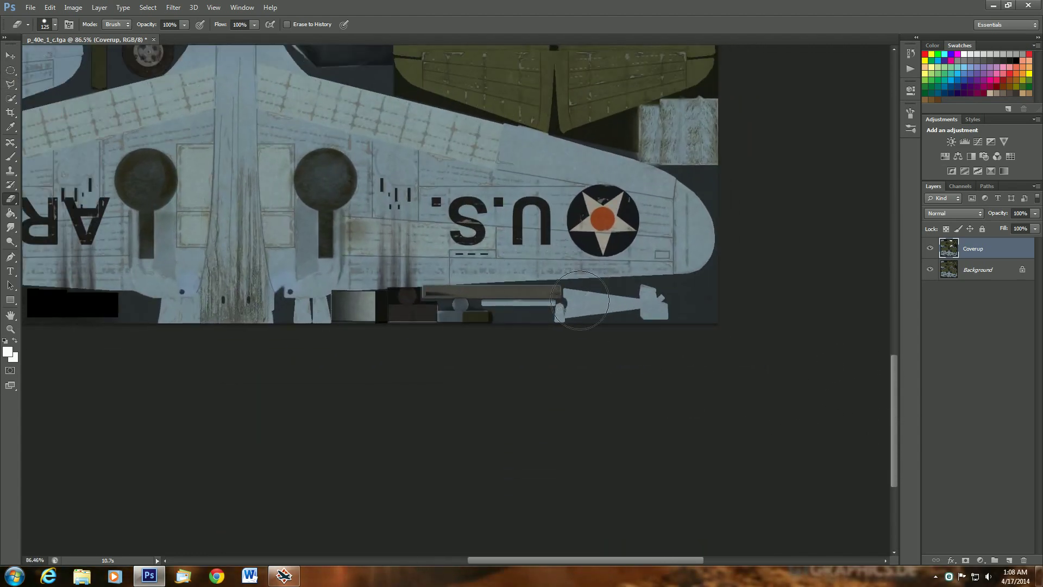
pyautogui.scroll(-2, 581, 300)
pyautogui.scroll(2, 581, 300)
pyautogui.scroll(-2, 581, 300)
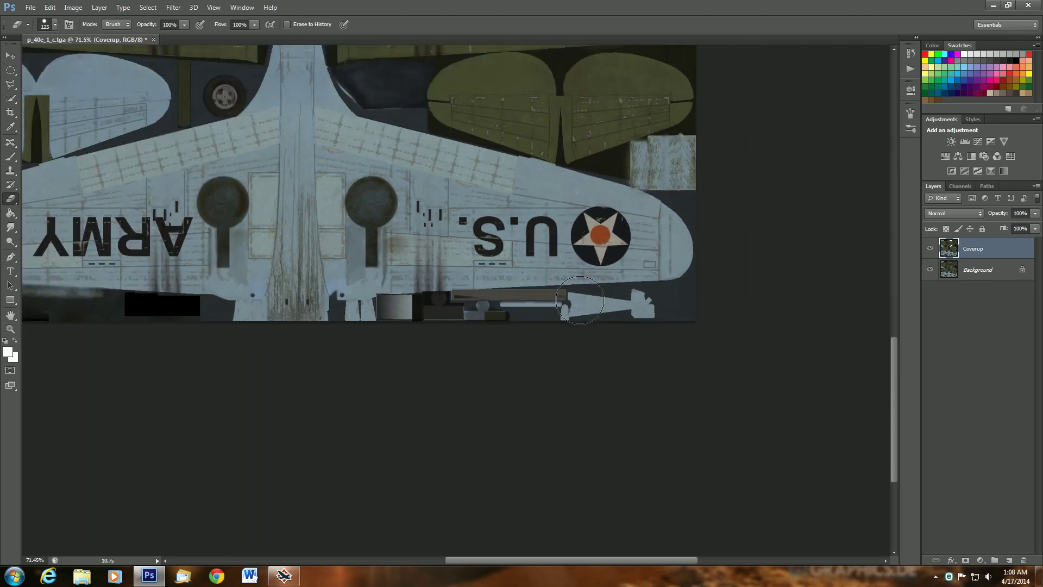
pyautogui.scroll(-1, 580, 300)
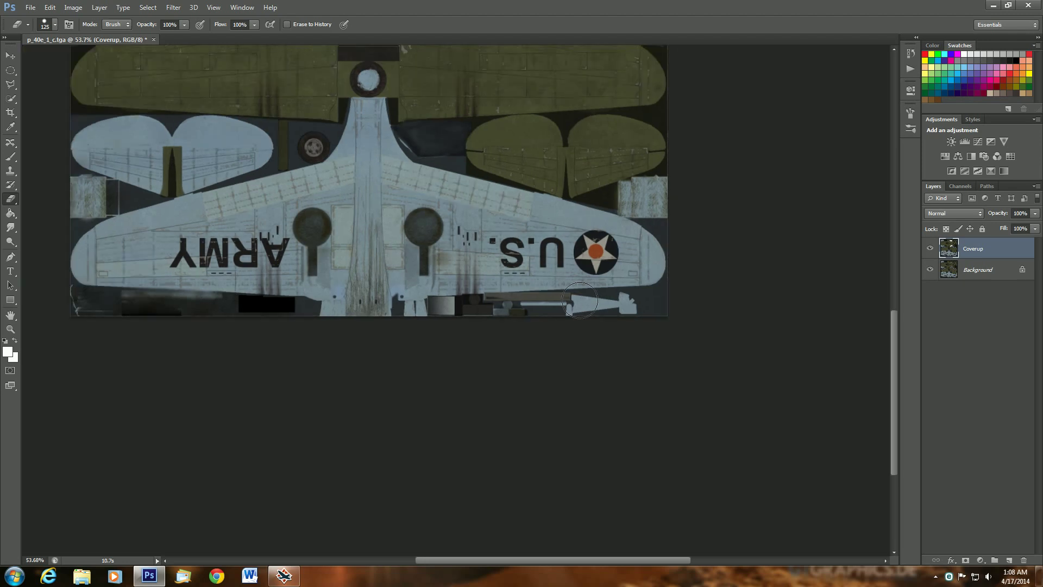
pyautogui.scroll(-1, 580, 300)
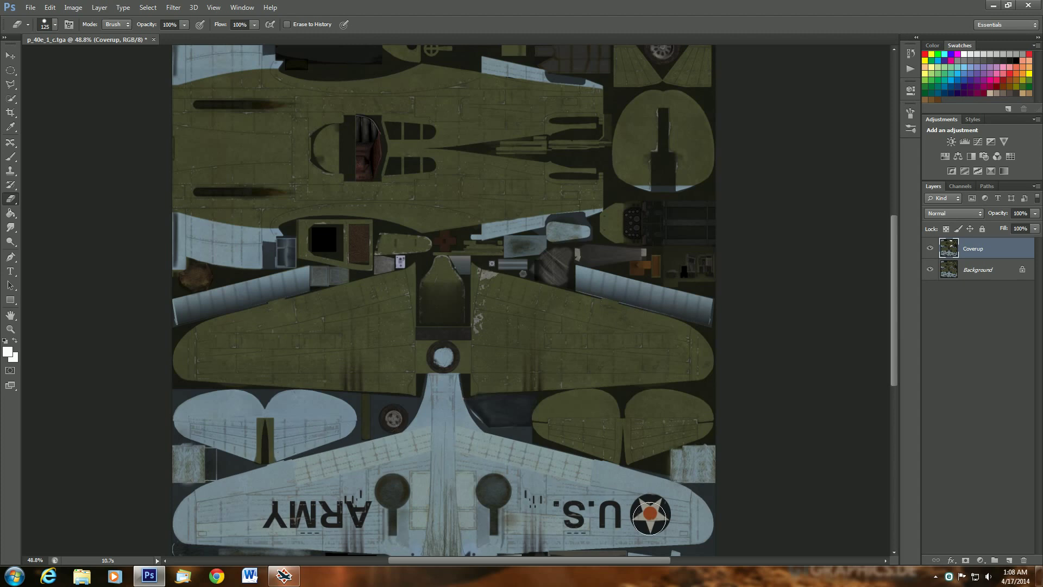
# Step: Cover the star on the light blue lower wing with paint cloned from the light blue tailplane, reducing the Clone Stamp brush to 200 px
pyautogui.press(']')
pyautogui.click(10, 170)
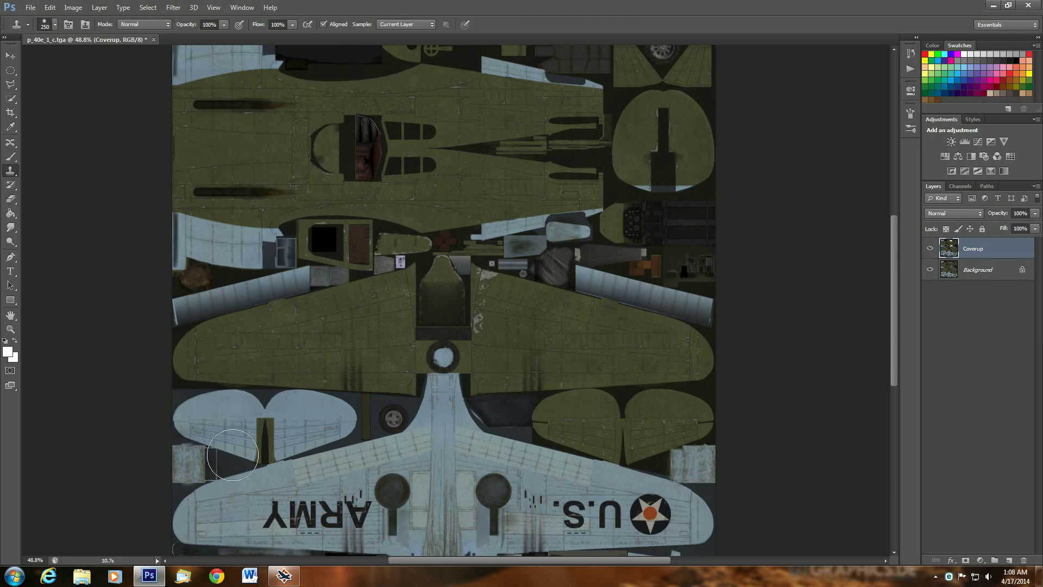
pyautogui.keyDown('alt'); pyautogui.click(302, 421); pyautogui.keyUp('alt')
pyautogui.moveTo(685, 543); pyautogui.dragTo(654, 513)
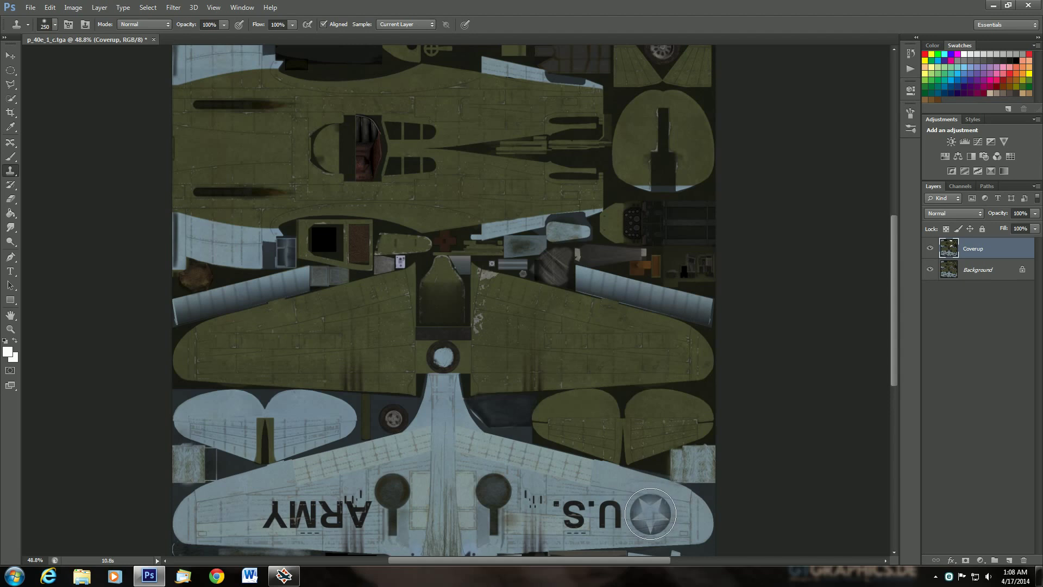
pyautogui.press('[')
pyautogui.press('[')
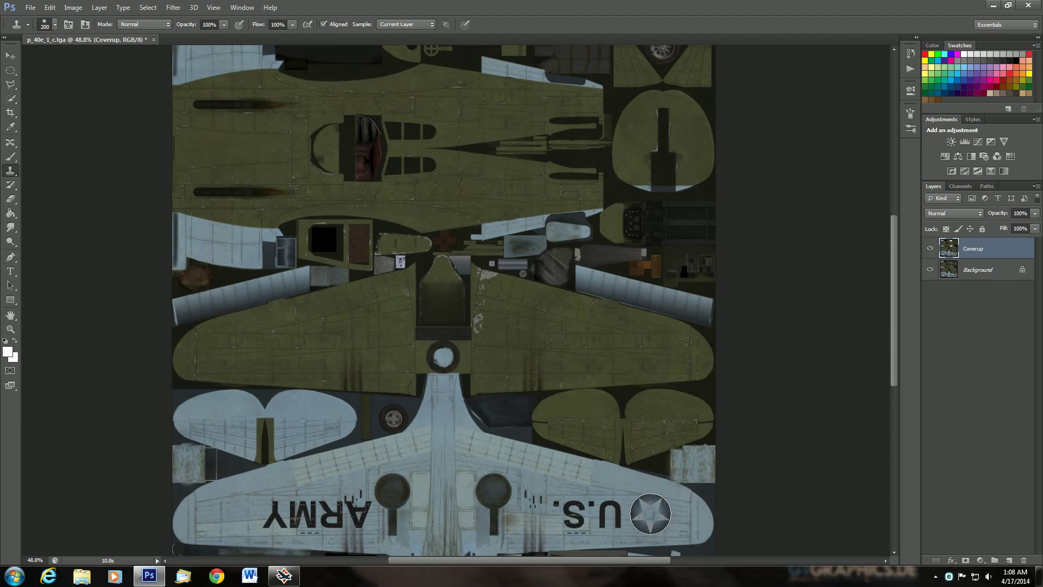
pyautogui.click(650, 514)
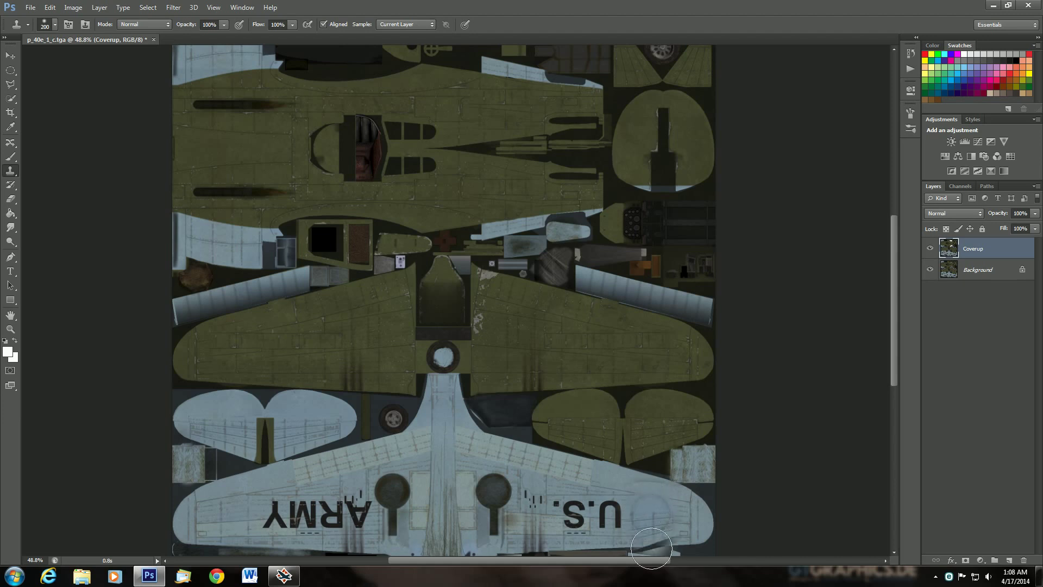
pyautogui.moveTo(656, 545); pyautogui.dragTo(651, 516)
pyautogui.click(650, 514)
pyautogui.click(651, 514)
pyautogui.moveTo(893, 338); pyautogui.dragTo(879, 400)
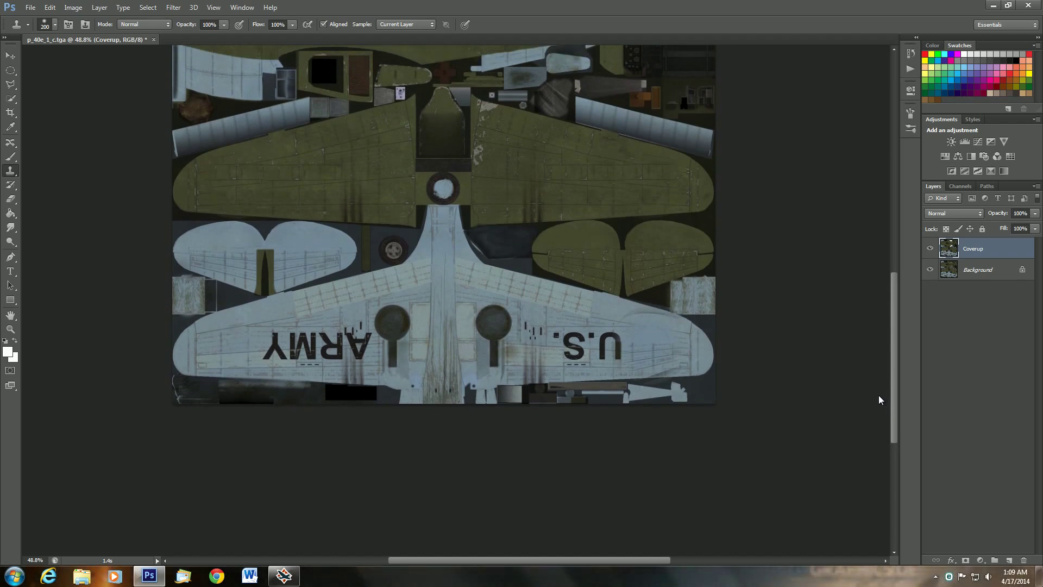
pyautogui.scroll(3, 878, 396)
pyautogui.scroll(-4, 817, 466)
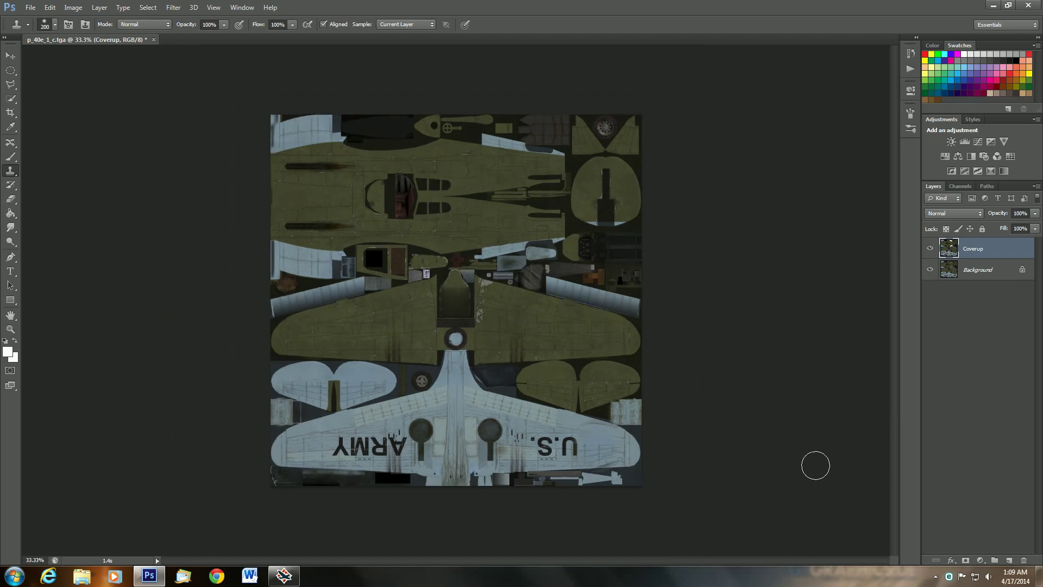
pyautogui.scroll(1, 815, 466)
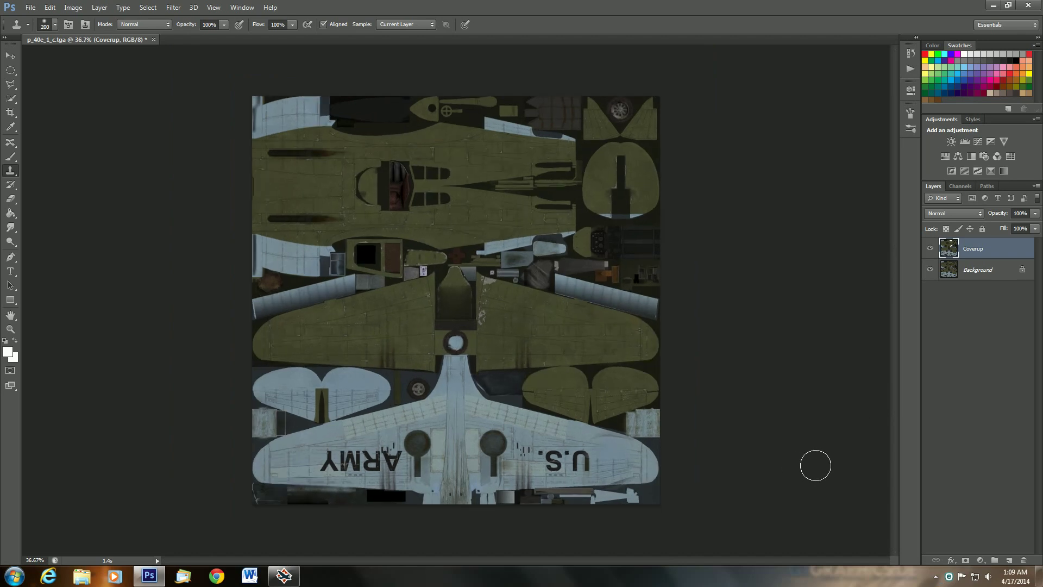
# Step: Cover the ARMY lettering on the light blue lower wing with clean paint cloned from the outer part of the same wing half
pyautogui.scroll(9, 305, 507)
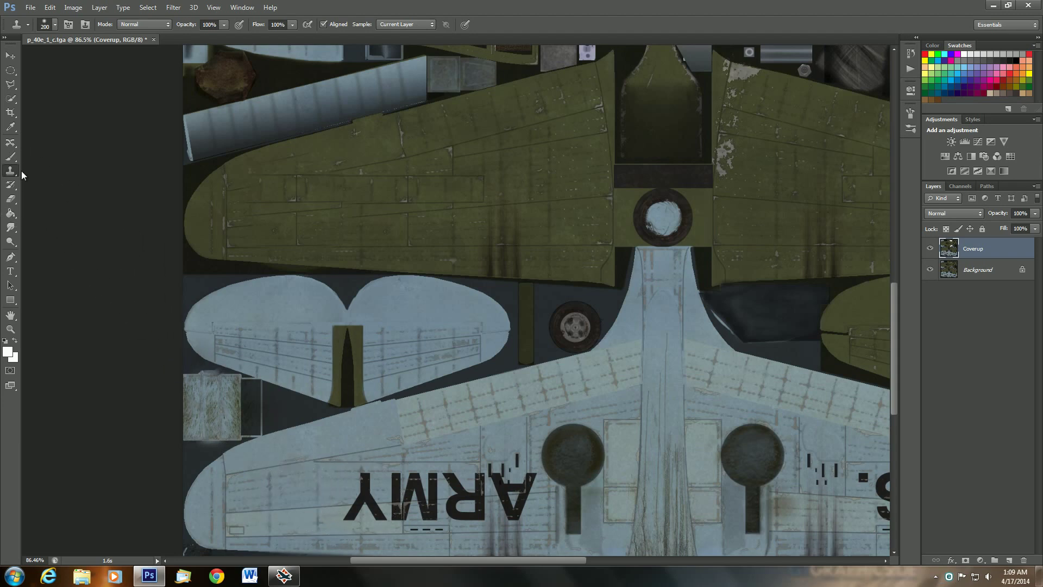
pyautogui.keyDown('alt'); pyautogui.click(296, 501); pyautogui.keyUp('alt')
pyautogui.moveTo(363, 494)
pyautogui.mouseDown()
pyautogui.moveTo(435, 497)
pyautogui.moveTo(343, 499)
pyautogui.moveTo(479, 494)
pyautogui.moveTo(517, 498)
pyautogui.mouseUp()
pyautogui.keyDown('alt'); pyautogui.click(277, 503); pyautogui.keyUp('alt')
pyautogui.keyDown('alt'); pyautogui.click(280, 502); pyautogui.keyUp('alt')
pyautogui.keyDown('alt'); pyautogui.click(307, 504); pyautogui.keyUp('alt')
pyautogui.click(512, 499)
# Step: Cover the S and the dots of the U.S. lettering with light blue paint cloned from the opposite lower wing half
pyautogui.moveTo(518, 561); pyautogui.dragTo(523, 567)
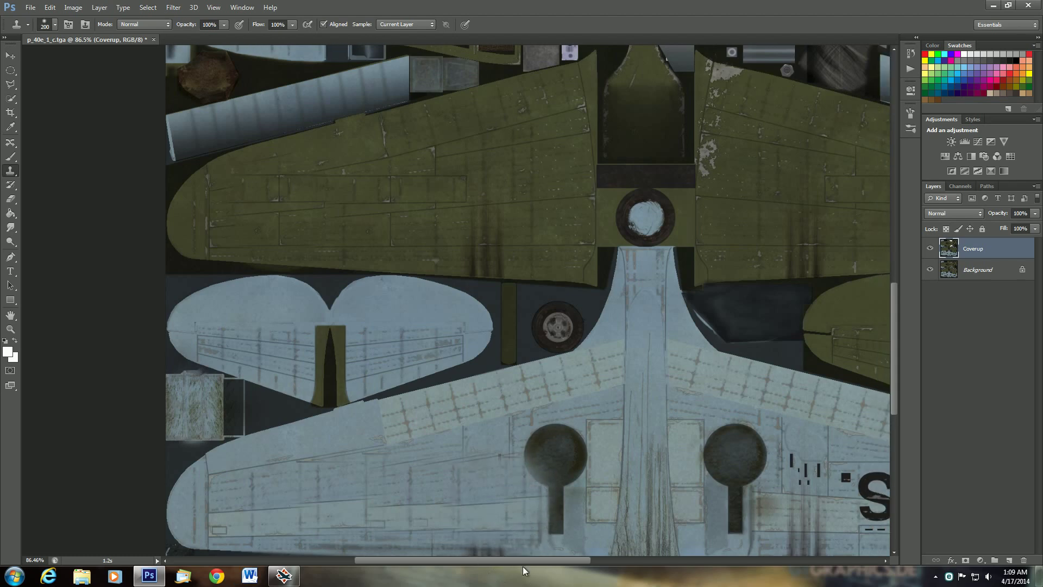
pyautogui.scroll(-4, 635, 524)
pyautogui.scroll(2, 637, 524)
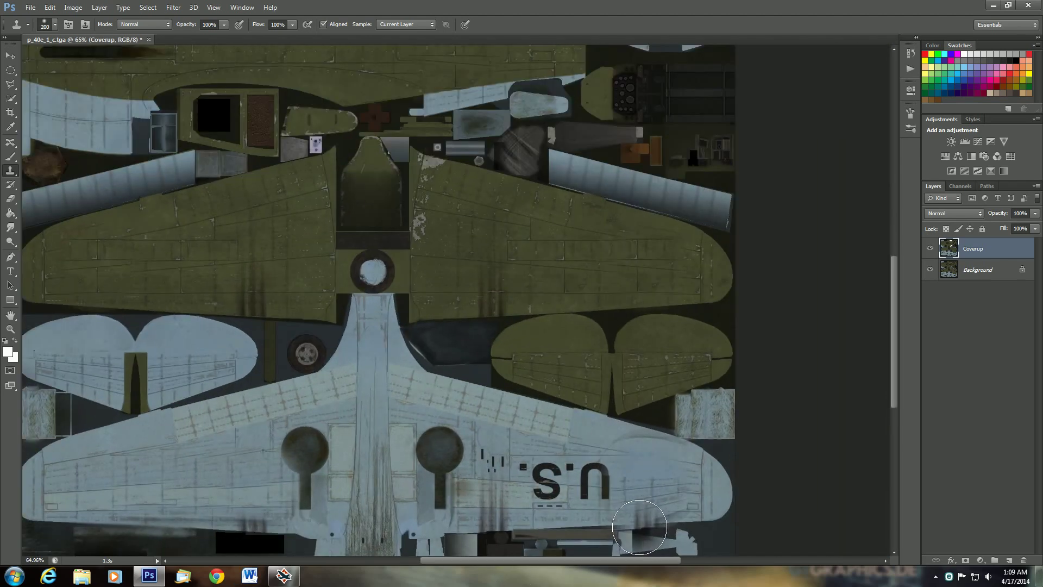
pyautogui.scroll(1, 639, 526)
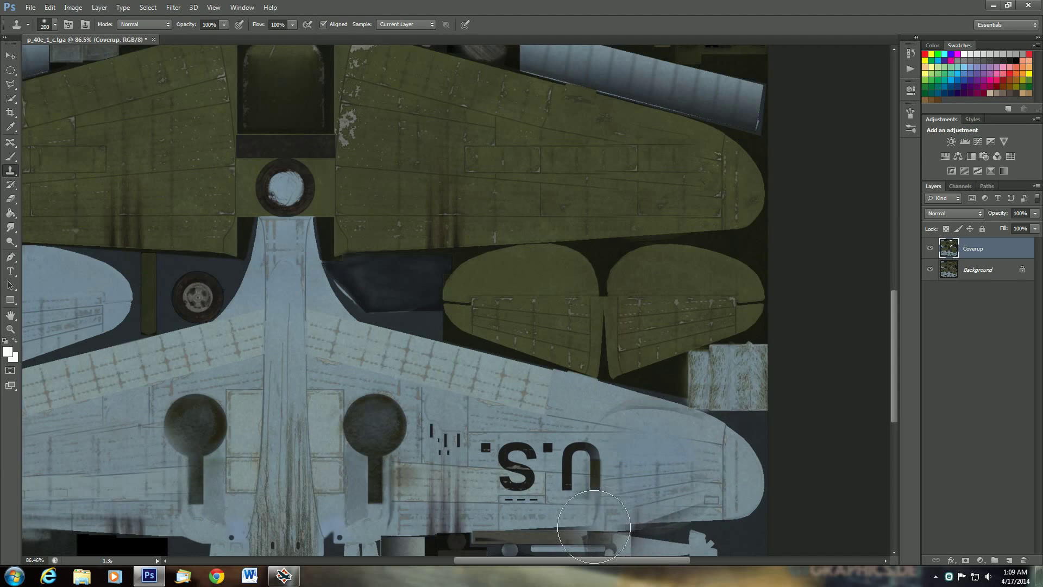
pyautogui.scroll(-2, 109, 490)
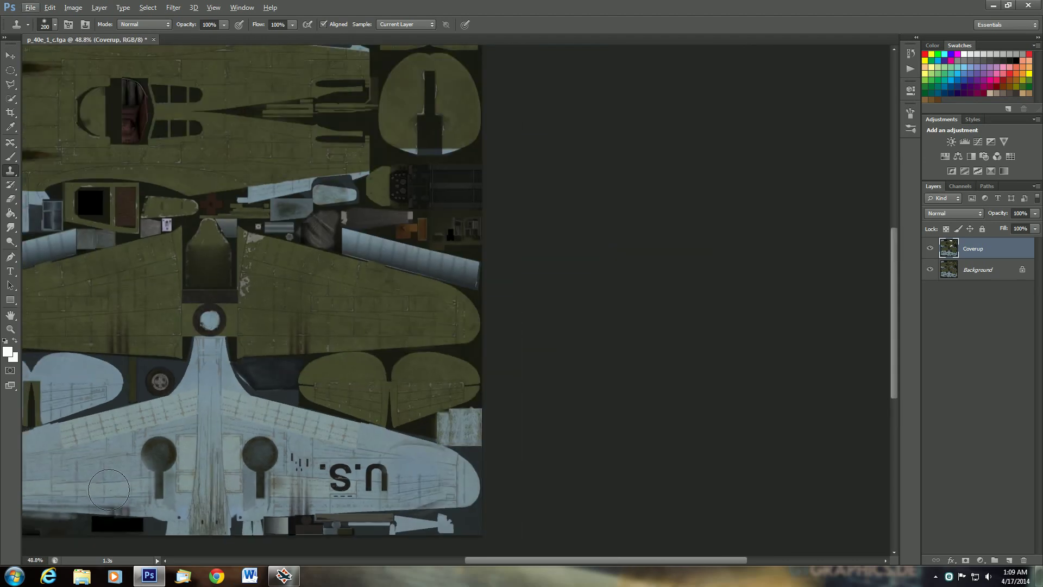
pyautogui.scroll(-2, 106, 488)
pyautogui.scroll(3, 142, 489)
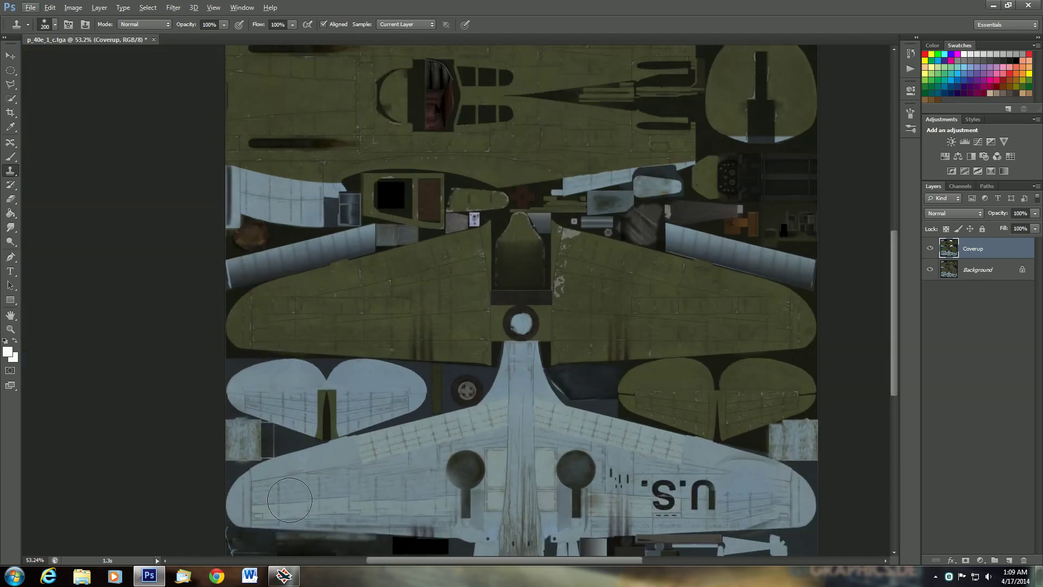
pyautogui.keyDown('alt'); pyautogui.click(284, 498); pyautogui.keyUp('alt')
pyautogui.moveTo(655, 491)
pyautogui.mouseDown()
pyautogui.moveTo(671, 495)
pyautogui.moveTo(660, 492)
pyautogui.mouseUp()
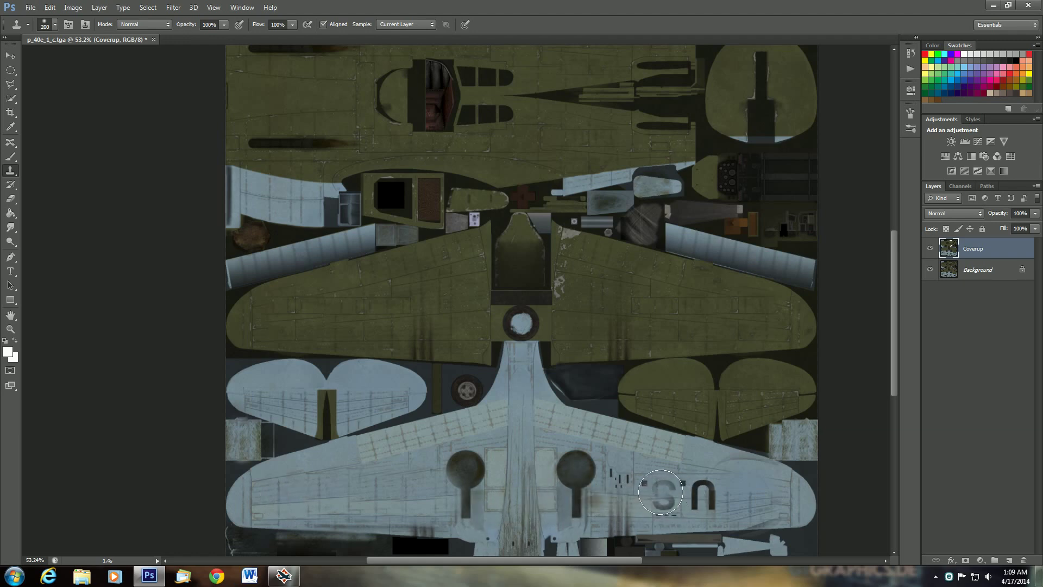
pyautogui.click(660, 492)
pyautogui.click(660, 491)
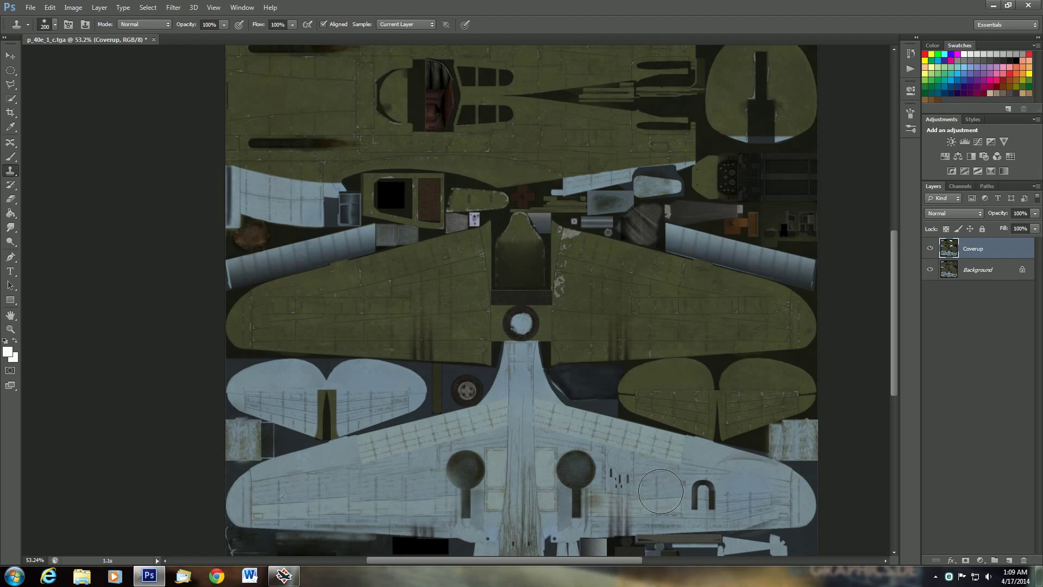
pyautogui.click(661, 491)
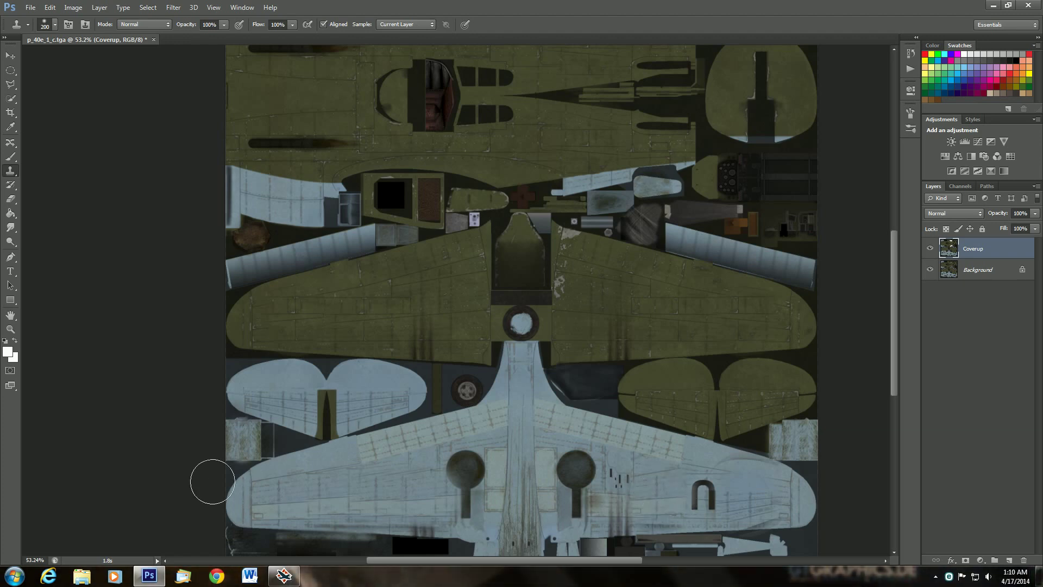
# Step: Cover the remaining U on the lower wing with paint cloned from the opposite wing's outer section
pyautogui.keyDown('alt'); pyautogui.click(280, 497); pyautogui.keyUp('alt')
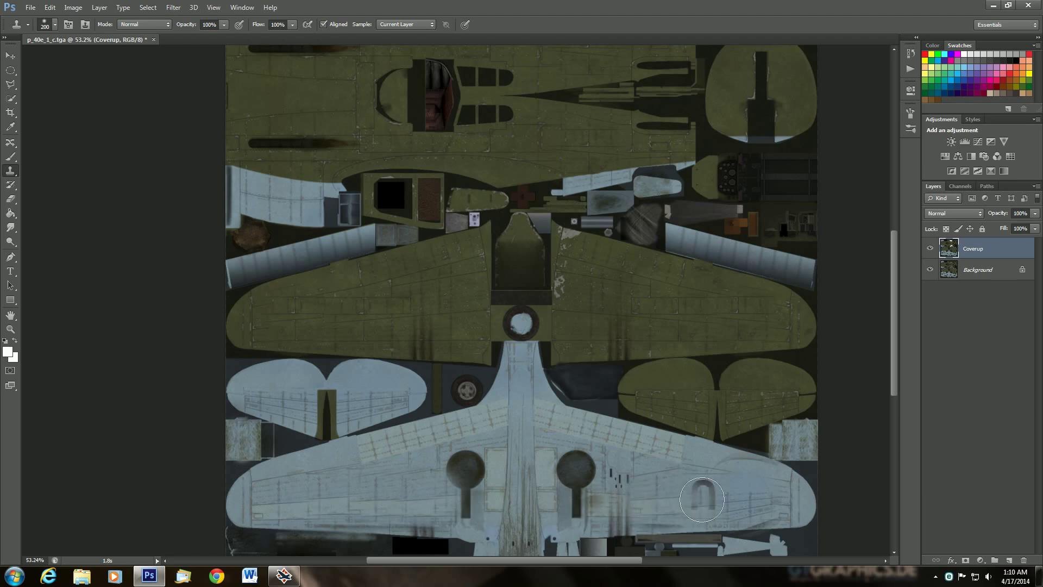
pyautogui.click(705, 495)
pyautogui.click(705, 495)
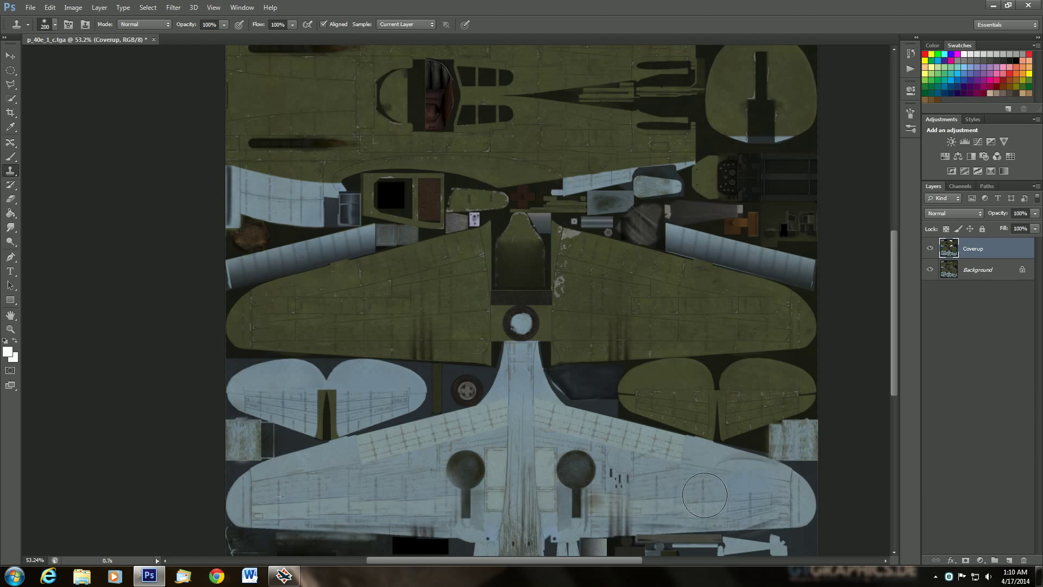
# Step: Add a new layer above Coverup and fill it completely with a near-black swatch colour using the Paint Bucket
pyautogui.moveTo(600, 560); pyautogui.dragTo(615, 572)
pyautogui.scroll(-5, 607, 458)
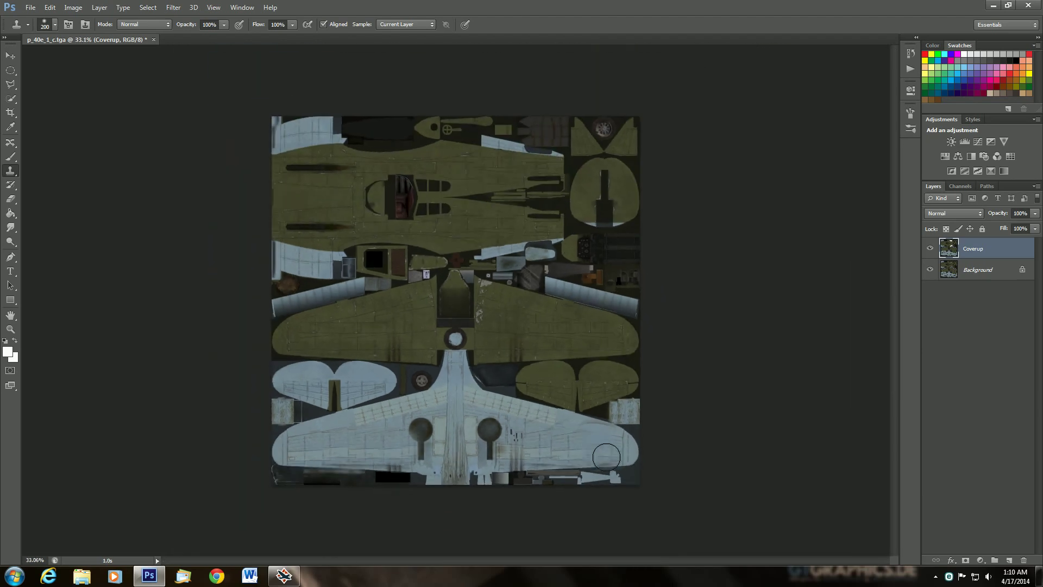
pyautogui.scroll(-2, 606, 458)
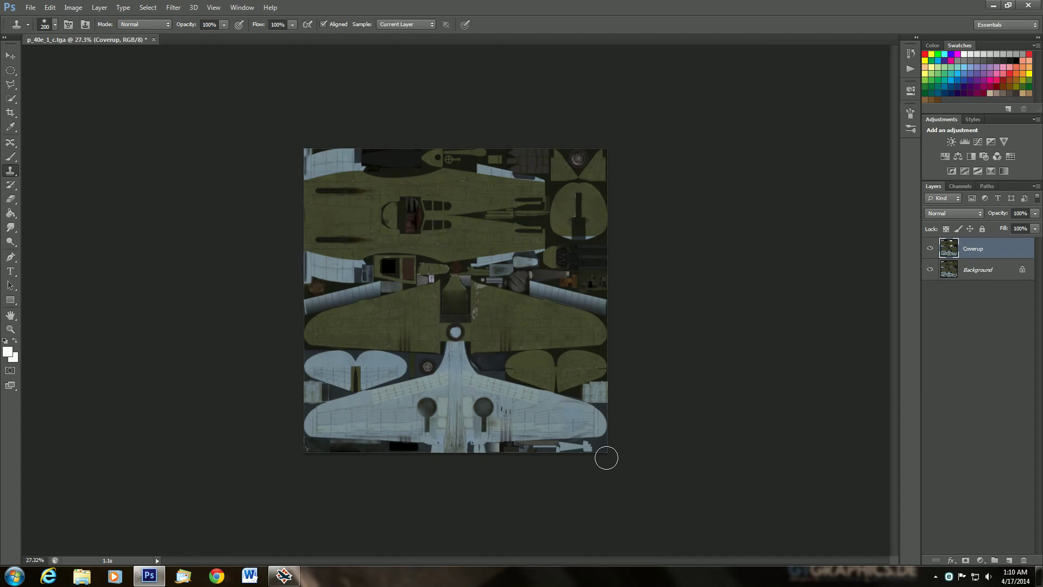
pyautogui.scroll(2, 606, 458)
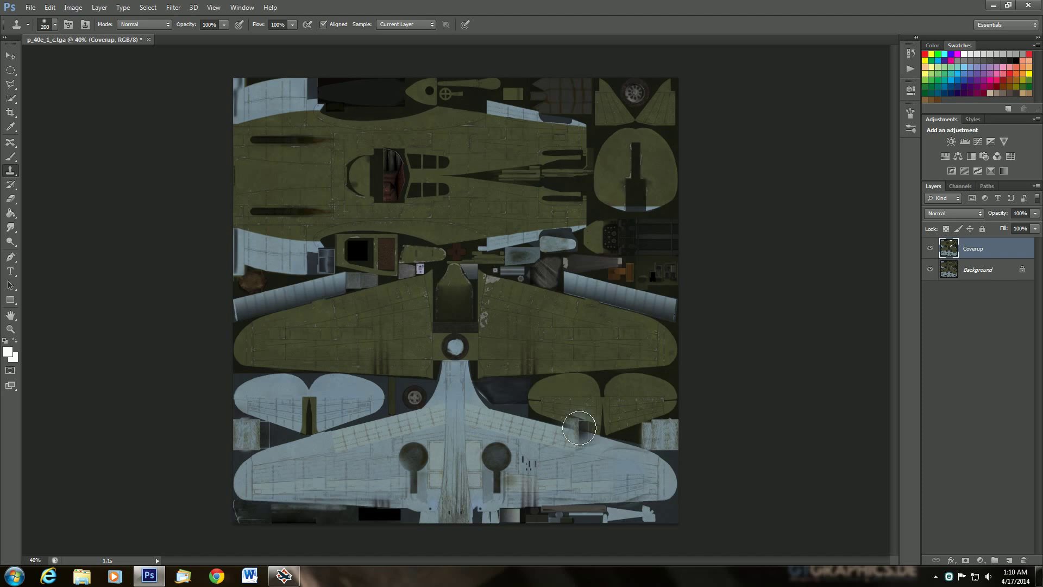
pyautogui.scroll(1, 579, 428)
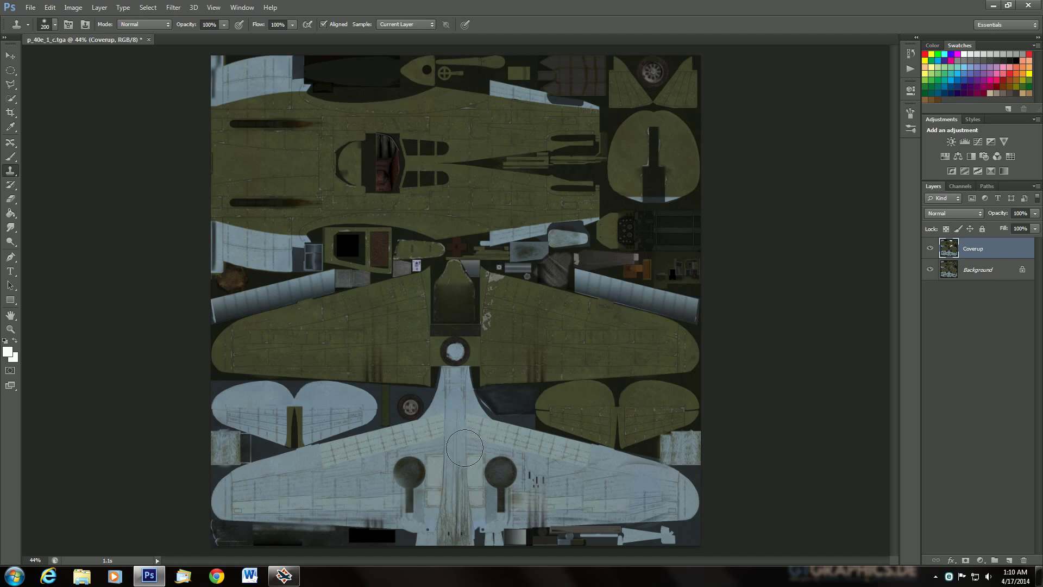
pyautogui.click(11, 56)
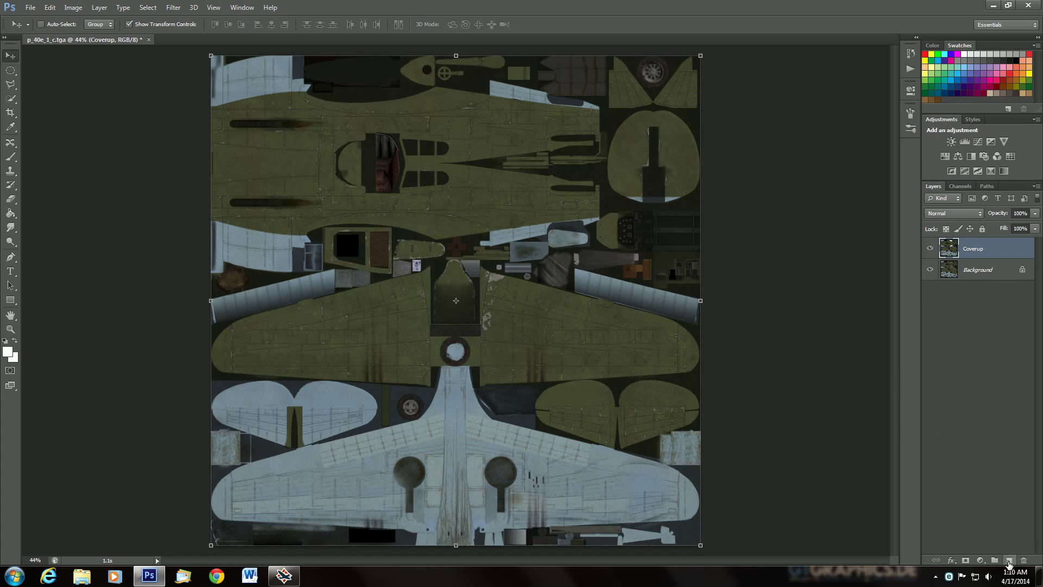
pyautogui.click(1009, 562)
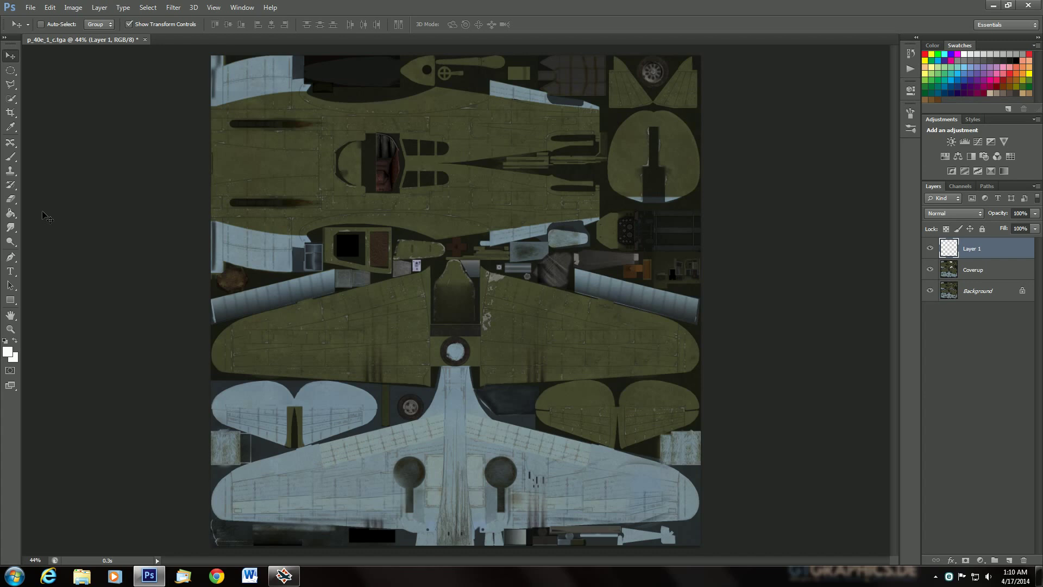
pyautogui.click(15, 218)
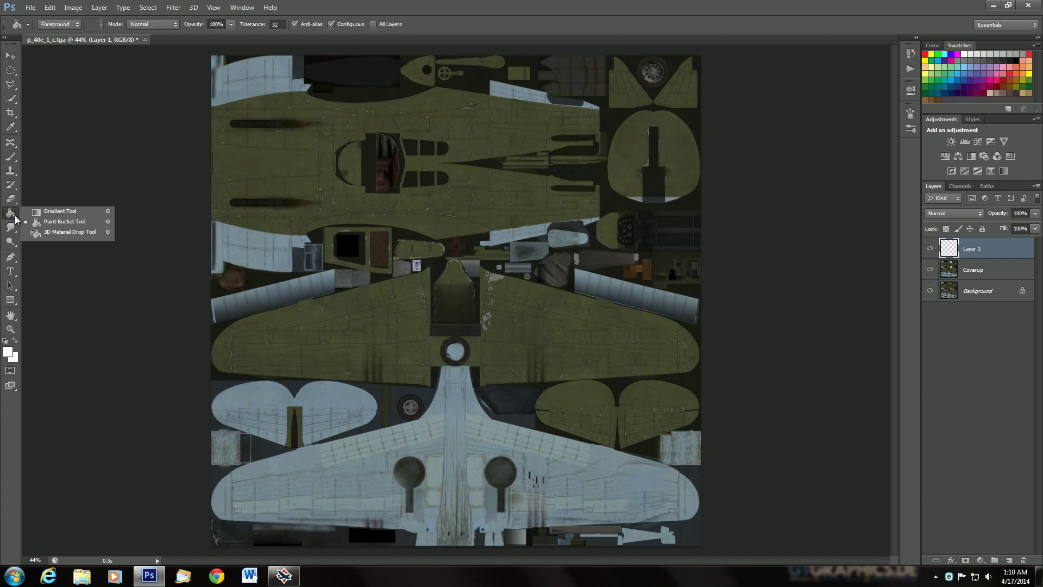
pyautogui.click(1014, 60)
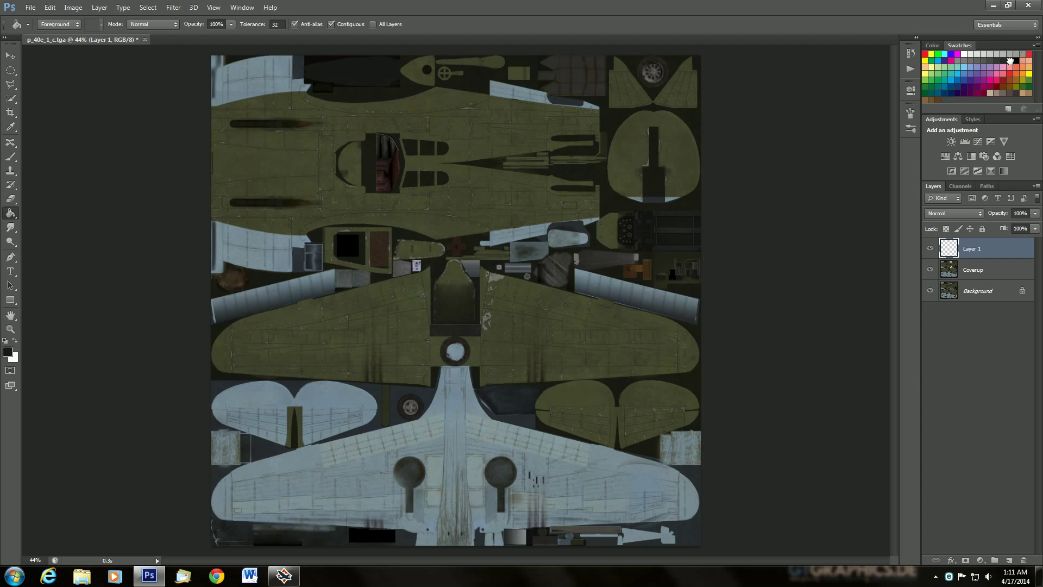
pyautogui.click(440, 243)
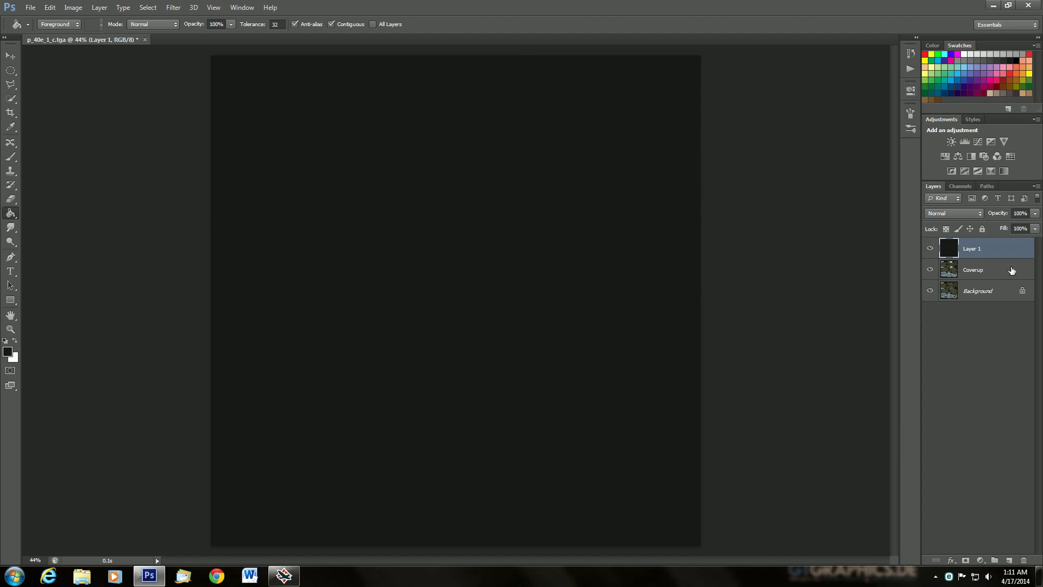
# Step: Lower the opacity of the dark fill layer to 97%
pyautogui.click(1035, 215)
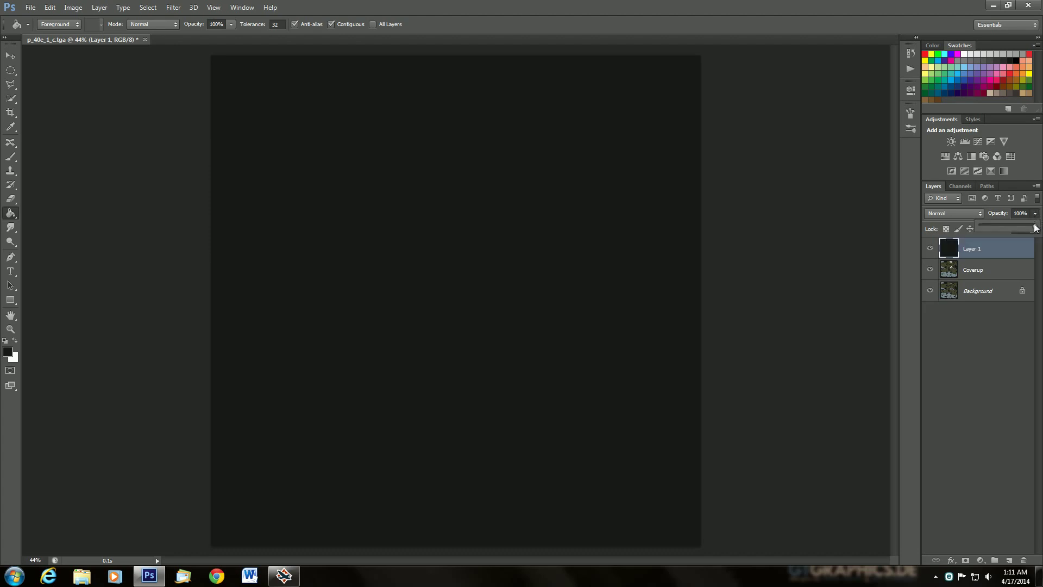
pyautogui.moveTo(1036, 230); pyautogui.dragTo(1034, 232)
pyautogui.moveTo(1034, 232); pyautogui.dragTo(1041, 229)
pyautogui.moveTo(1036, 227); pyautogui.dragTo(1035, 231)
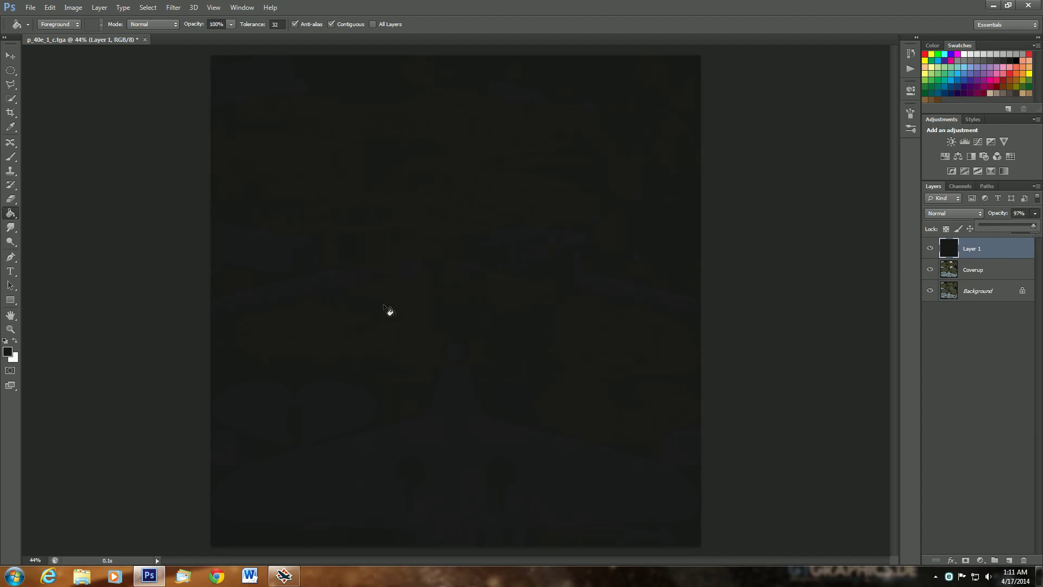
pyautogui.scroll(7, 398, 414)
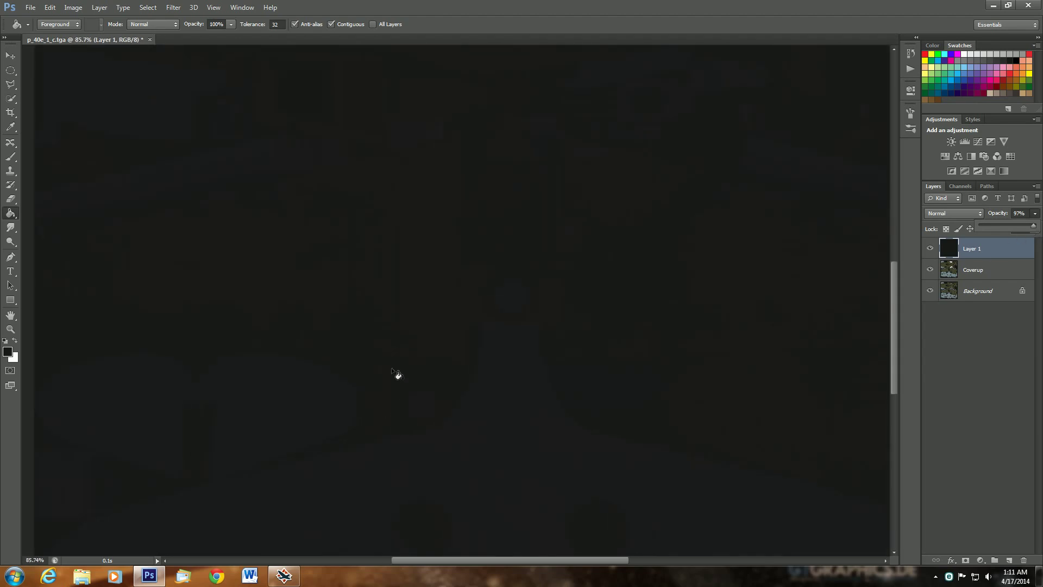
pyautogui.scroll(-4, 694, 301)
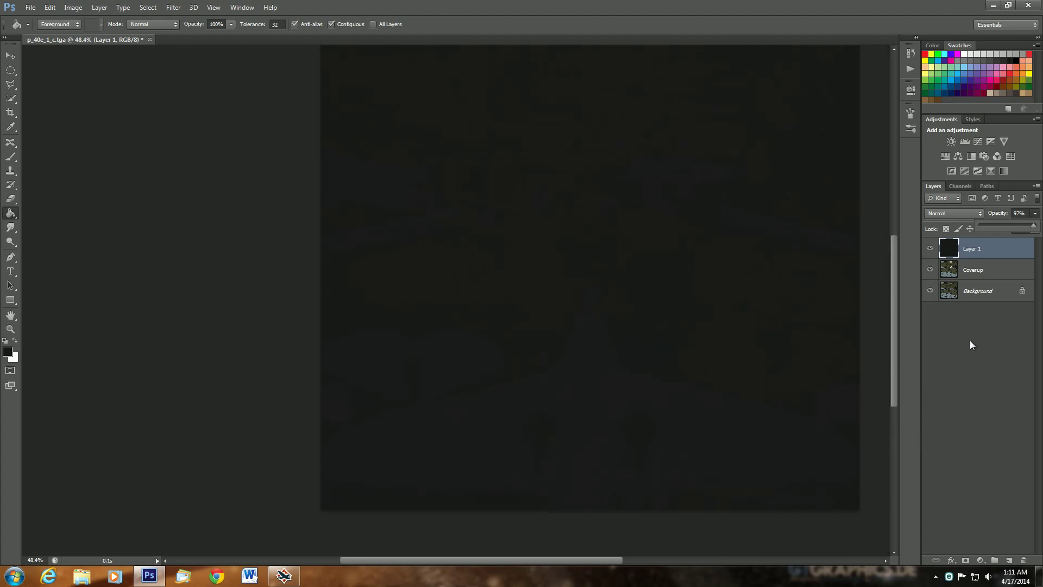
# Step: Duplicate the Background layer and place the copy at the top of the layer stack
pyautogui.click(974, 276)
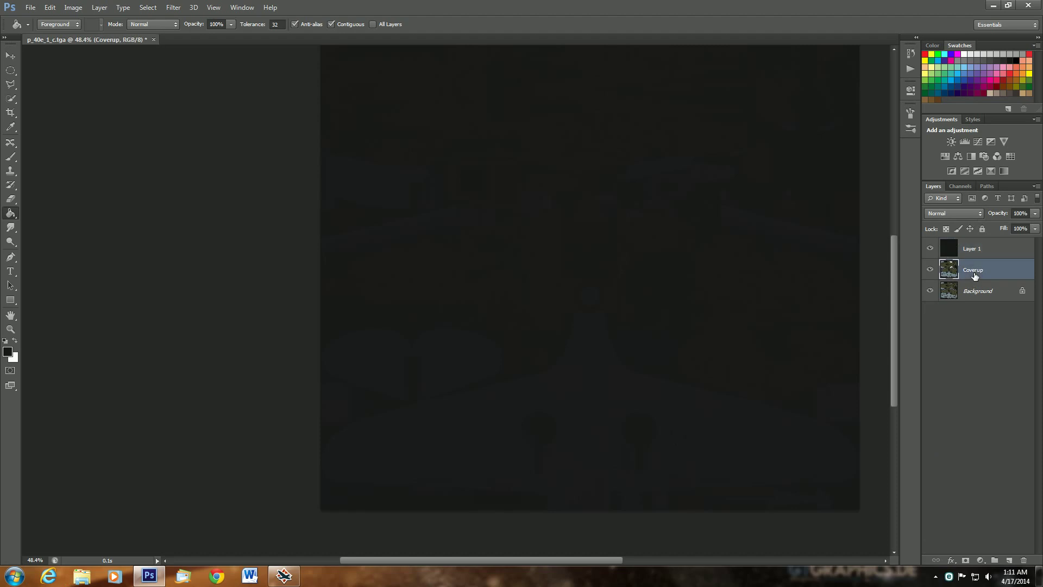
pyautogui.click(976, 294)
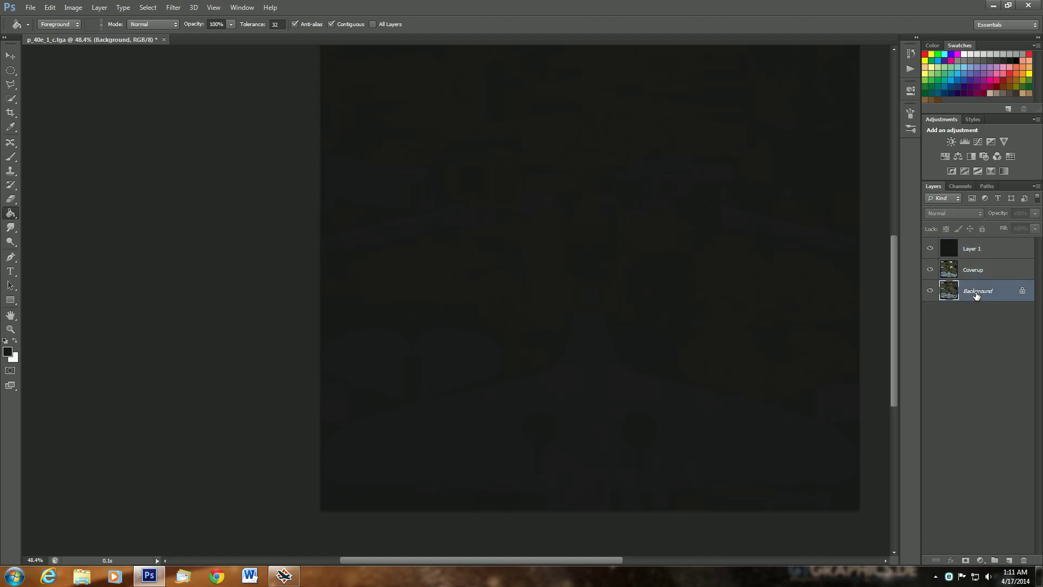
pyautogui.rightClick(976, 294)
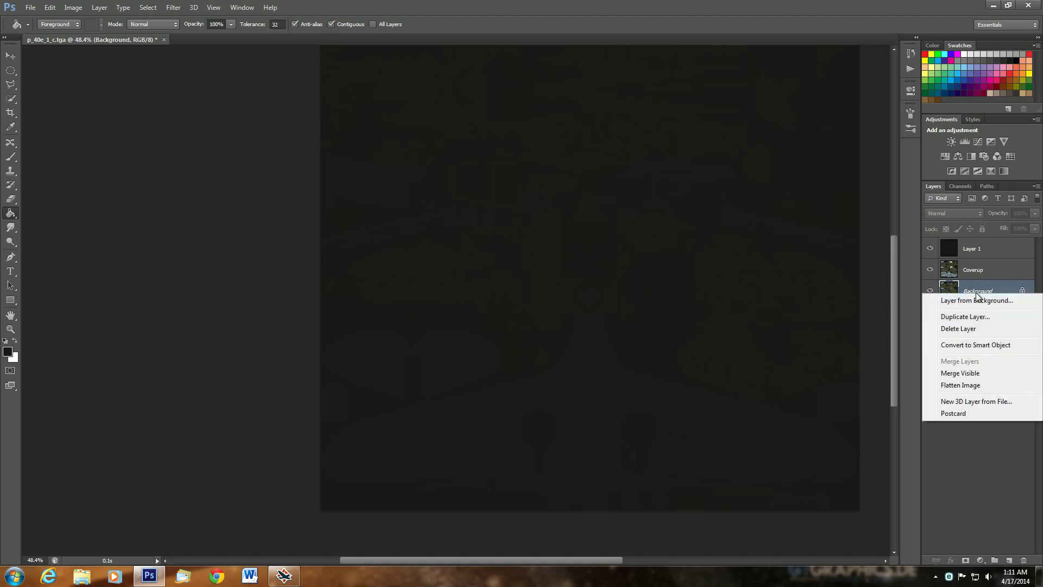
pyautogui.click(973, 321)
pyautogui.click(629, 182)
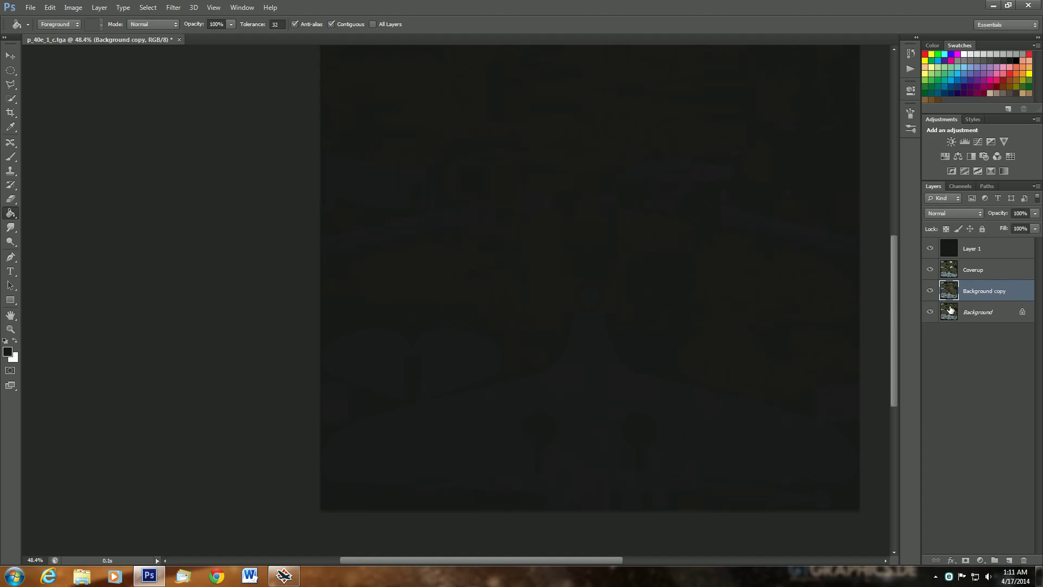
pyautogui.moveTo(977, 294); pyautogui.dragTo(970, 244)
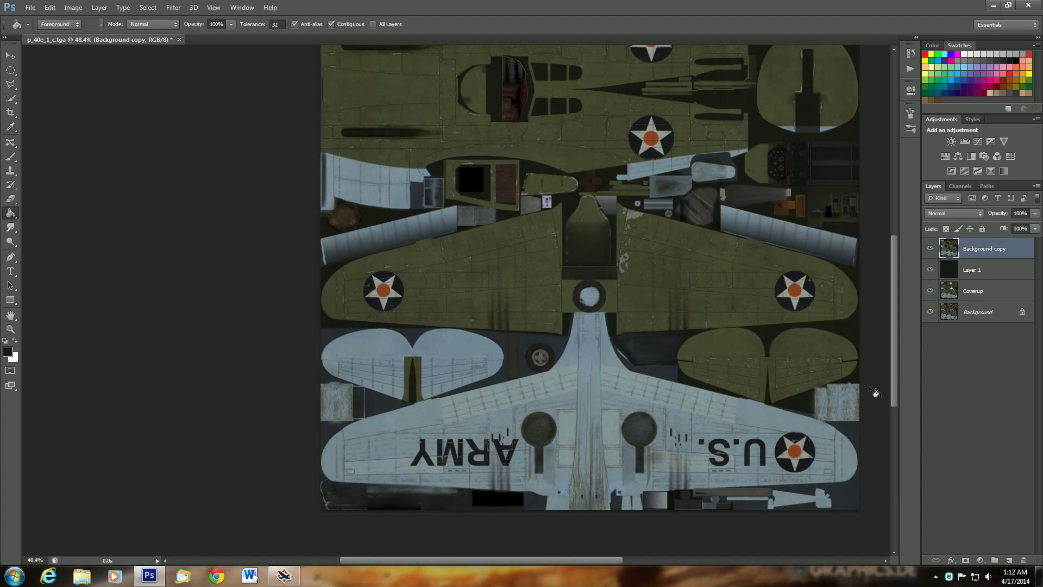
# Step: Reduce the opacity of the Background copy layer to 50%
pyautogui.scroll(-6, 867, 386)
pyautogui.scroll(7, 647, 388)
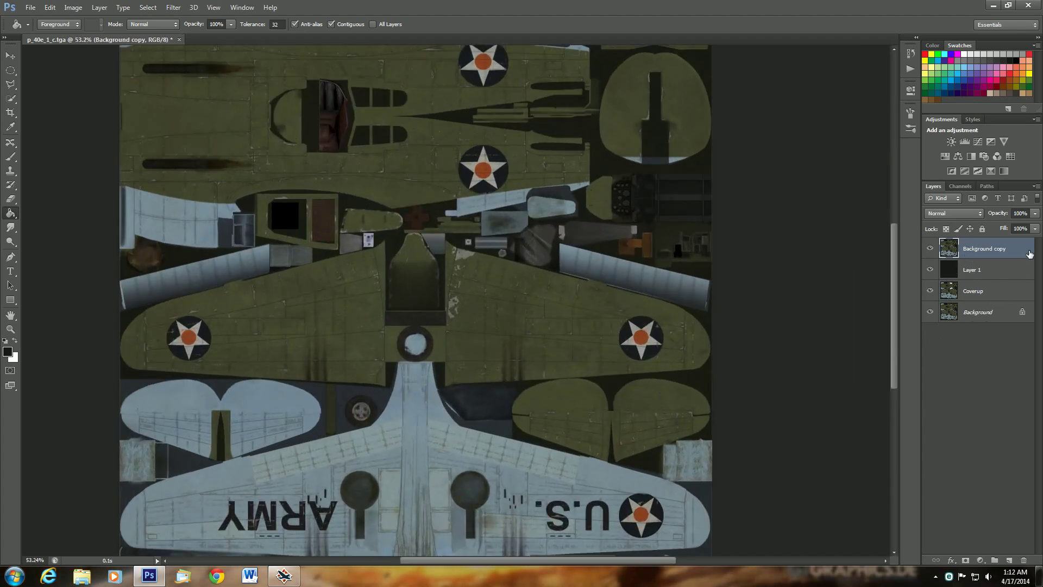
pyautogui.click(1035, 228)
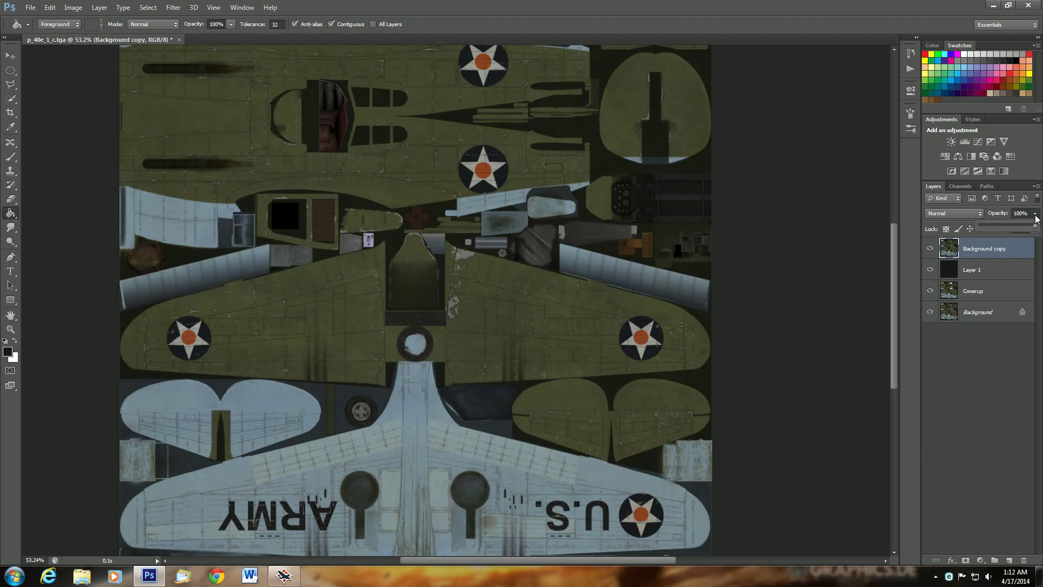
pyautogui.moveTo(1036, 227); pyautogui.dragTo(1025, 227)
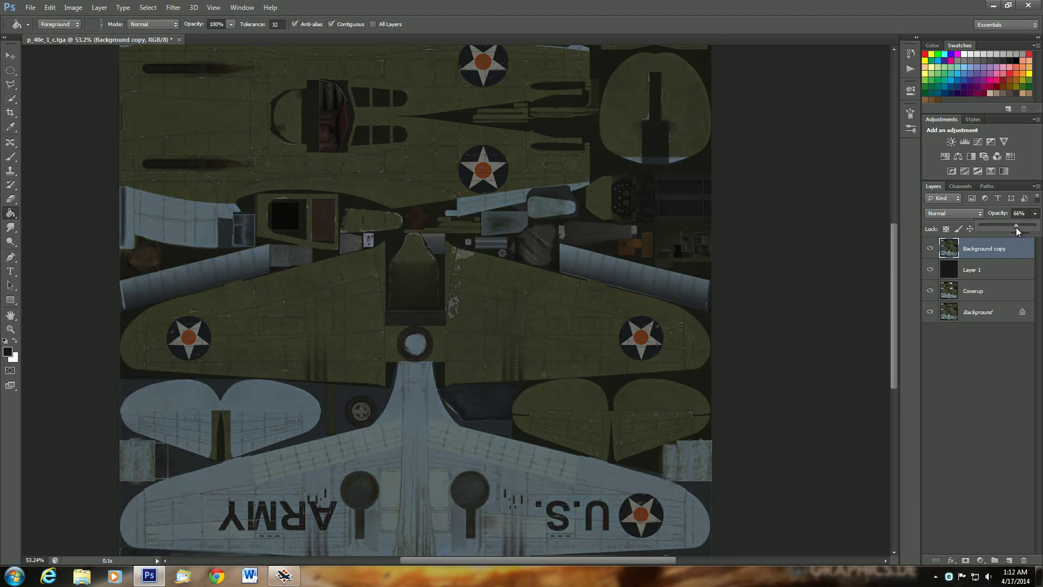
pyautogui.moveTo(1012, 227); pyautogui.dragTo(1008, 227)
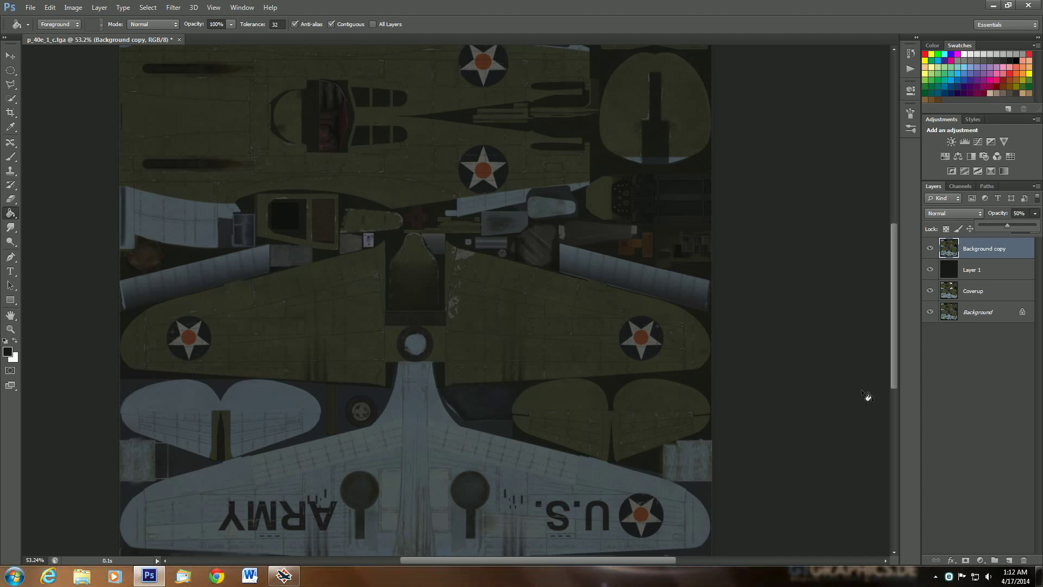
# Step: On Layer 1, erase the dark fill over the small wheel beside the pale tailplanes with a 100 px Eraser
pyautogui.click(996, 277)
pyautogui.click(996, 278)
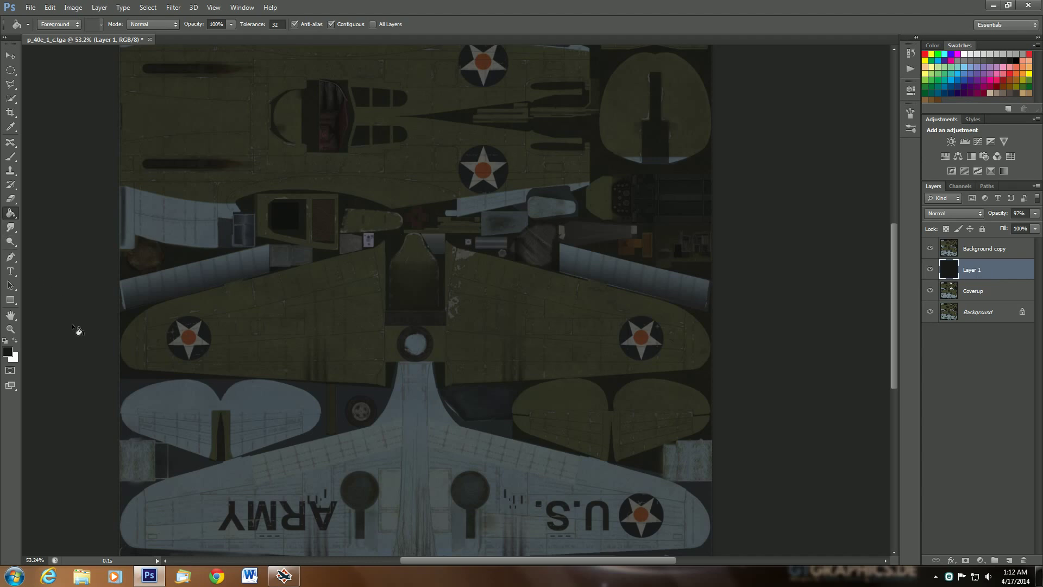
pyautogui.click(358, 411)
pyautogui.click(12, 199)
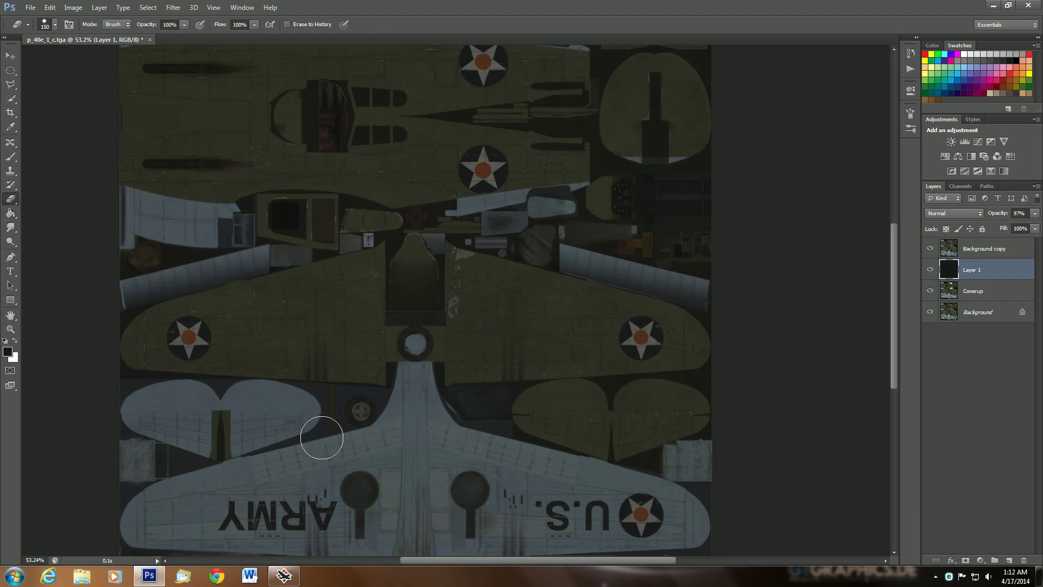
pyautogui.scroll(3, 322, 444)
pyautogui.scroll(3, 324, 454)
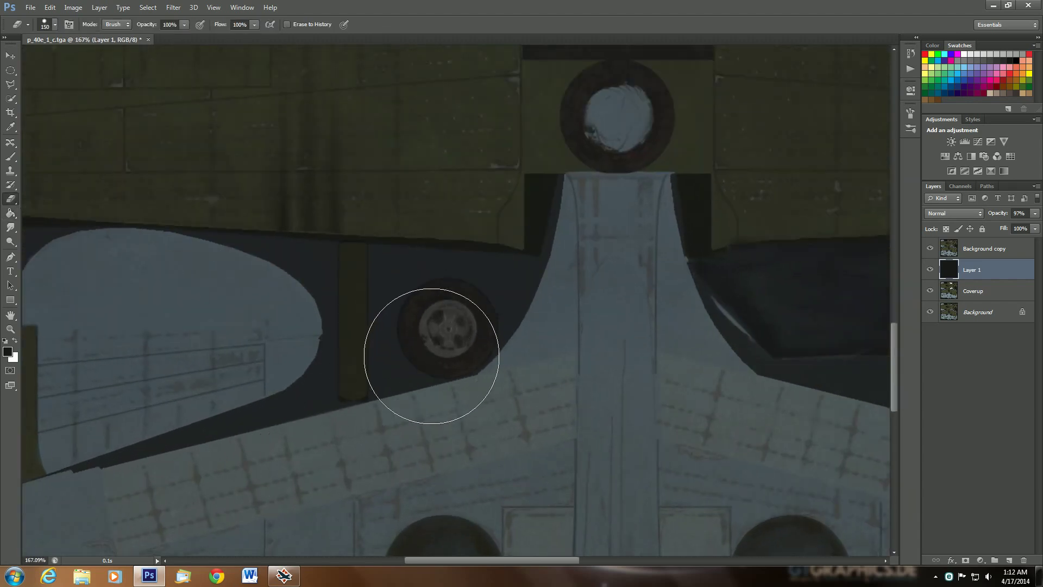
pyautogui.press('[')
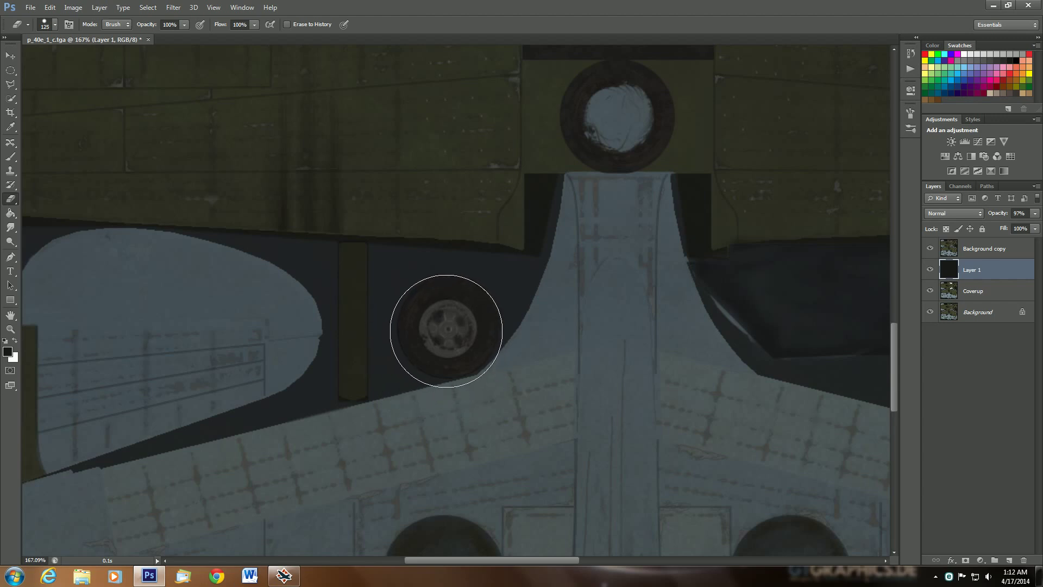
pyautogui.press('[')
pyautogui.press(']')
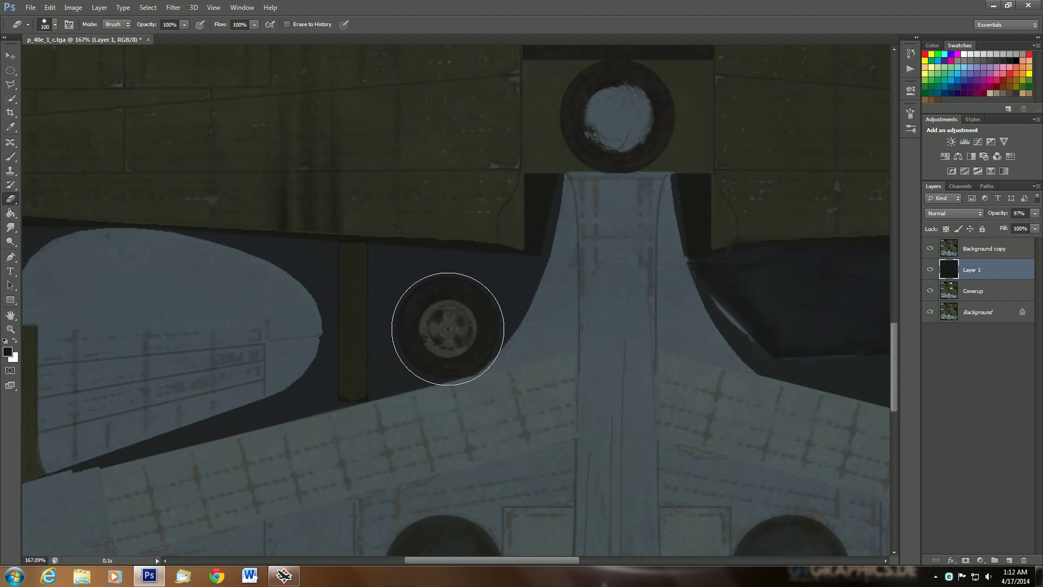
pyautogui.press('[')
pyautogui.scroll(2, 448, 329)
pyautogui.press(']')
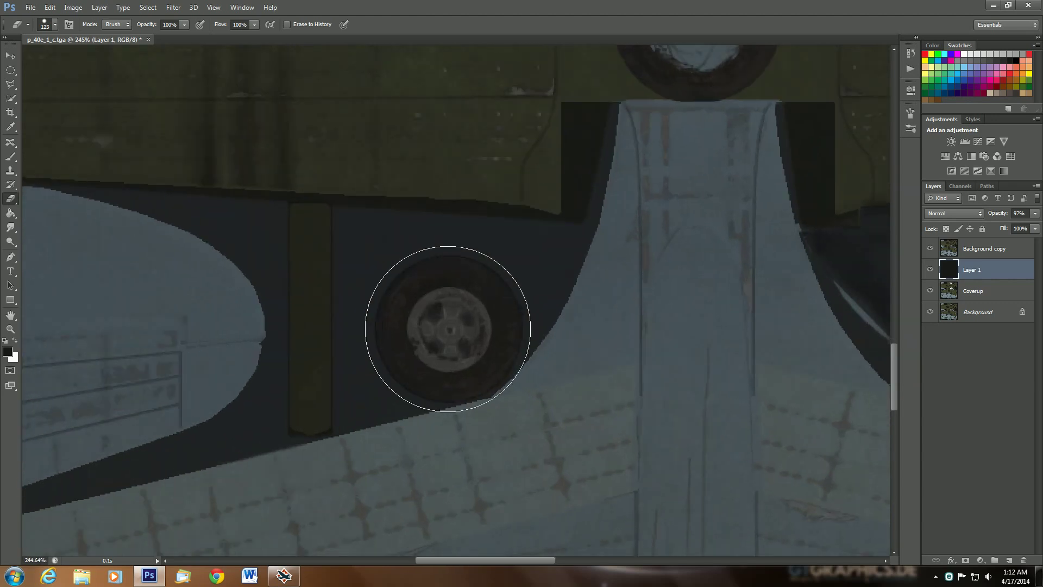
pyautogui.press('[')
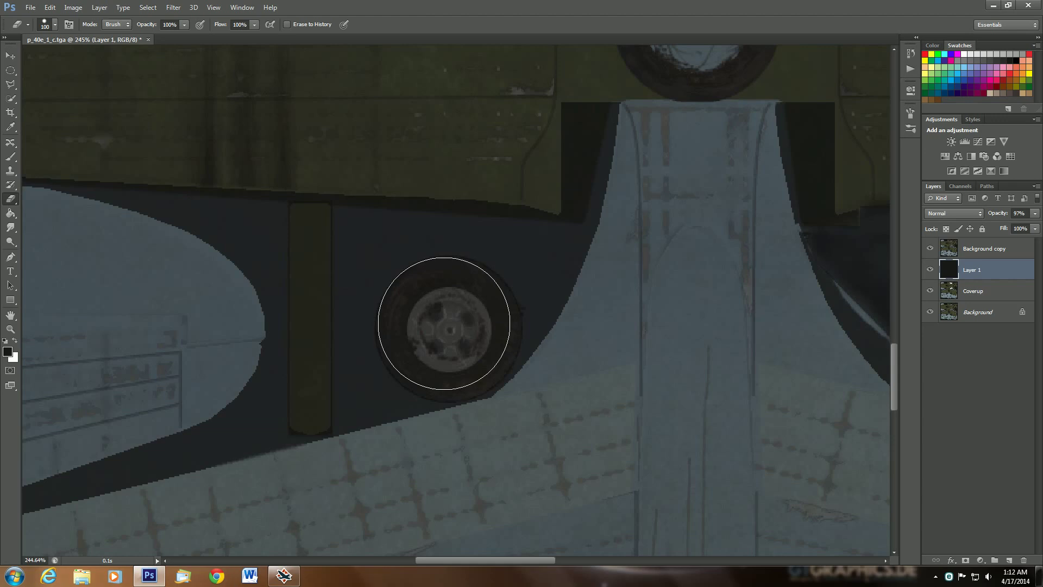
pyautogui.click(444, 325)
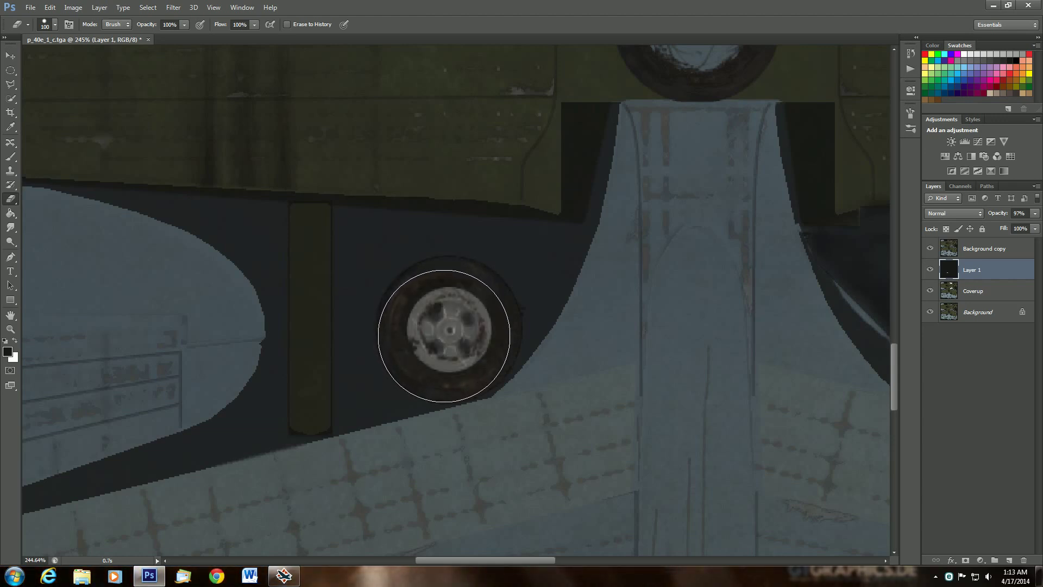
pyautogui.moveTo(444, 336)
pyautogui.mouseDown()
pyautogui.moveTo(454, 325)
pyautogui.moveTo(440, 324)
pyautogui.moveTo(451, 321)
pyautogui.moveTo(454, 337)
pyautogui.moveTo(441, 329)
pyautogui.mouseUp()
# Step: Hide the Background copy layer to inspect the erased wheel area in the dark fill, then show it again
pyautogui.scroll(-3, 554, 409)
pyautogui.scroll(-2, 563, 412)
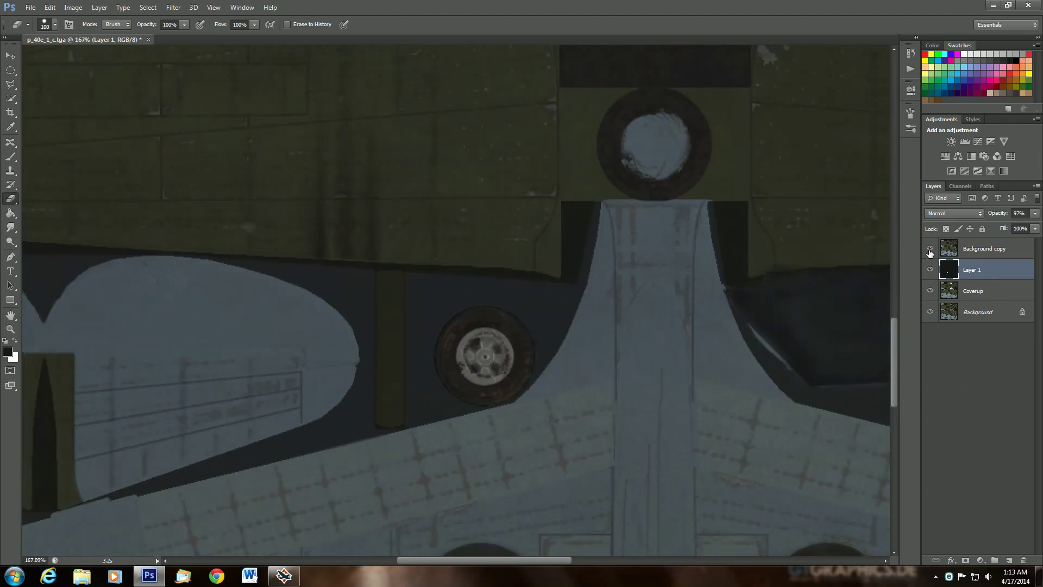
pyautogui.click(930, 250)
pyautogui.scroll(-6, 748, 387)
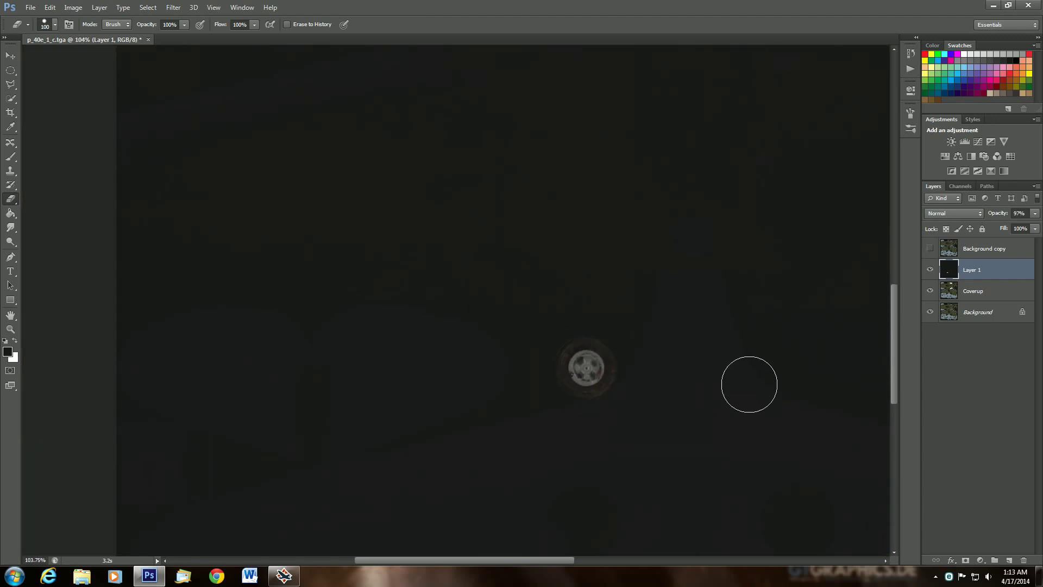
pyautogui.scroll(6, 790, 410)
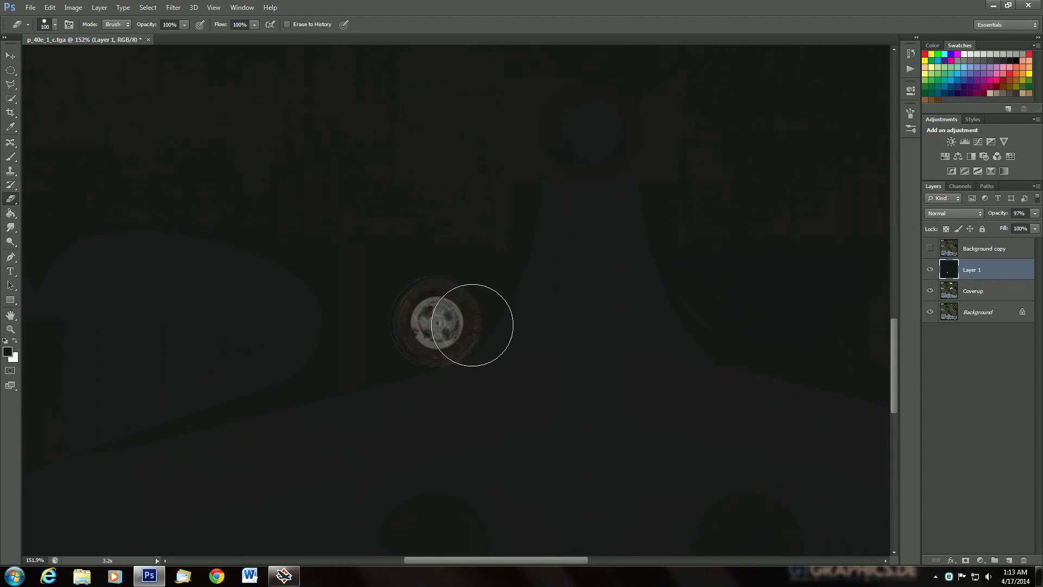
pyautogui.click(930, 249)
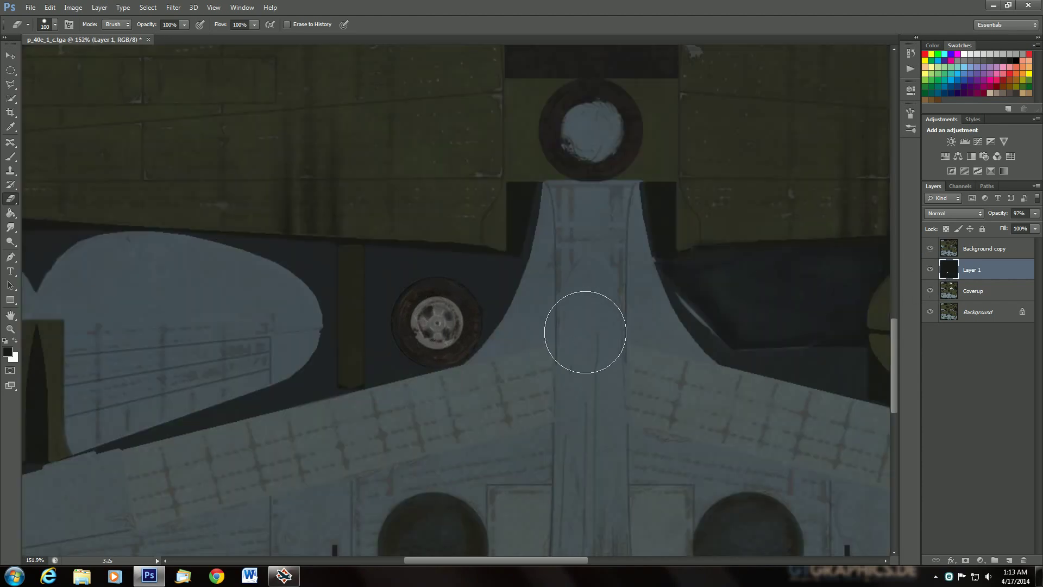
# Step: Erase Layer 1's dark fill over the central wheel with the pale blue hub, using a 125 px Eraser
pyautogui.scroll(-4, 566, 349)
pyautogui.scroll(-1, 566, 351)
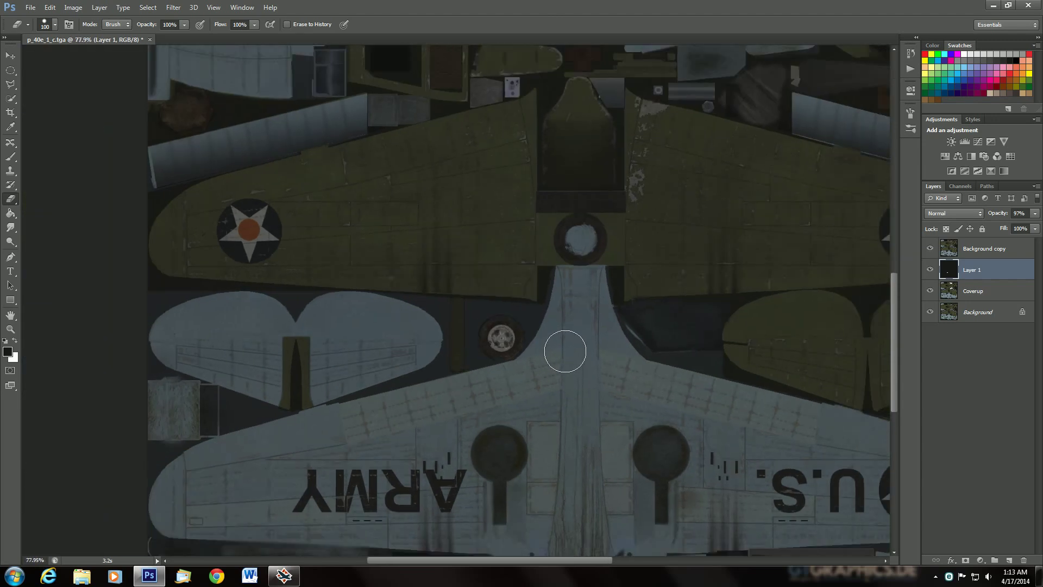
pyautogui.scroll(-2, 584, 356)
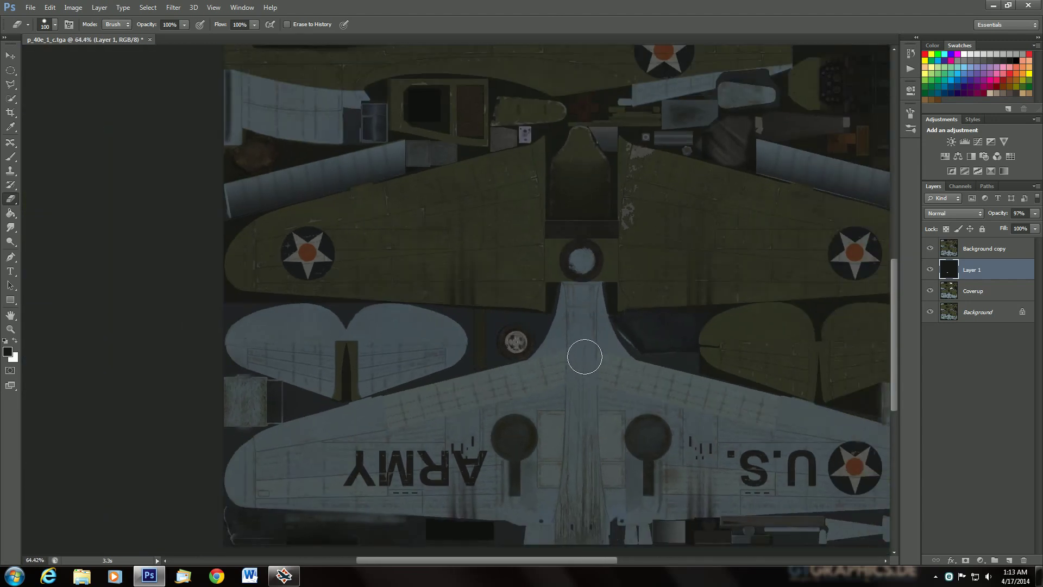
pyautogui.scroll(-1, 585, 356)
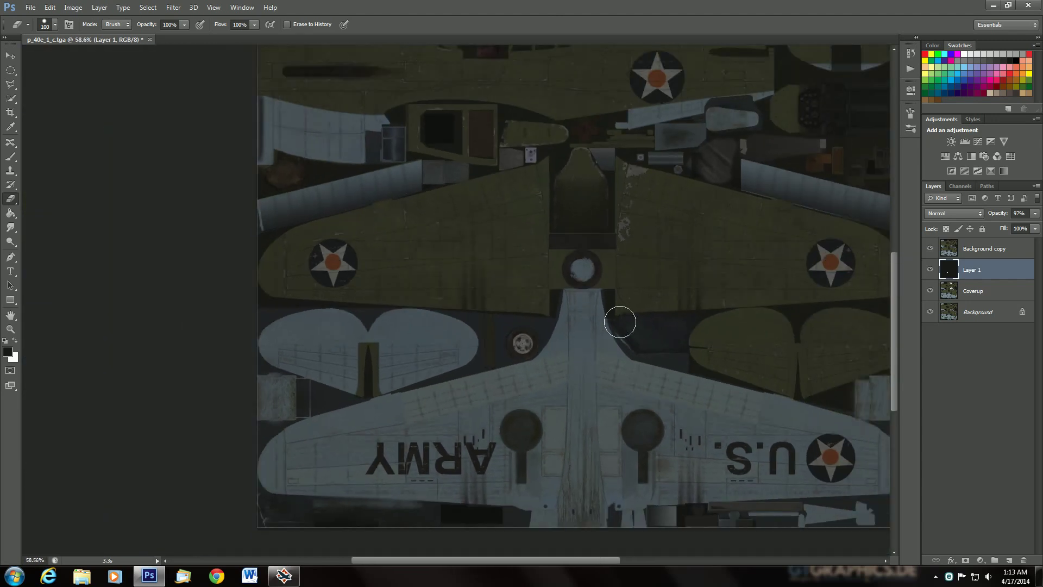
pyautogui.scroll(5, 620, 322)
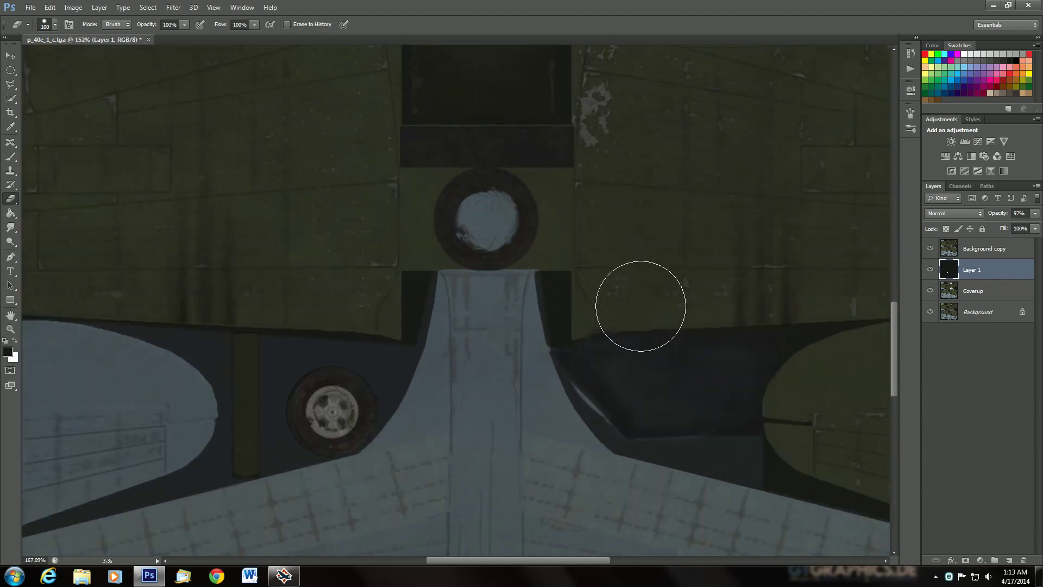
pyautogui.scroll(1, 636, 308)
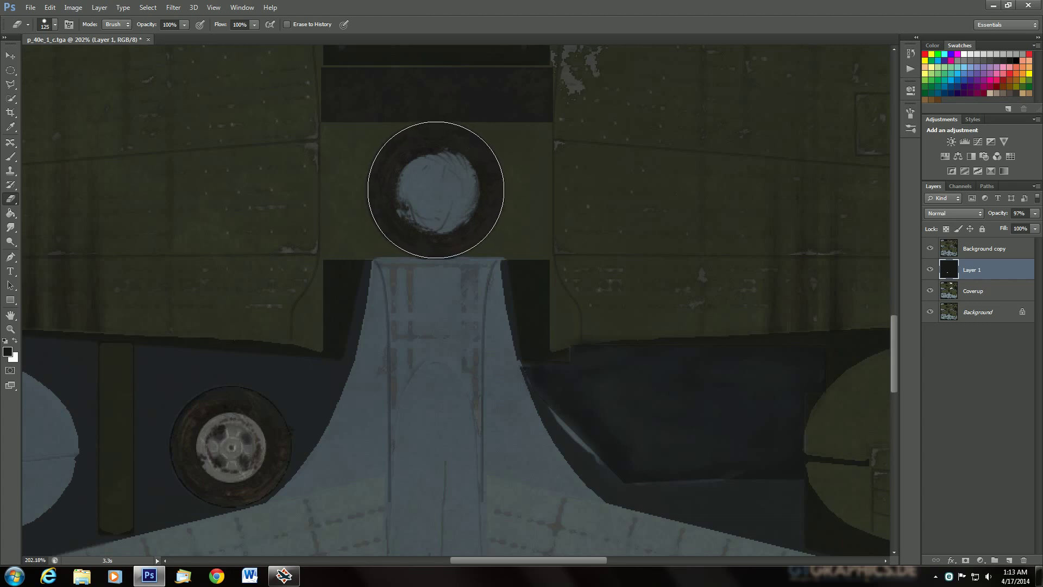
pyautogui.click(436, 189)
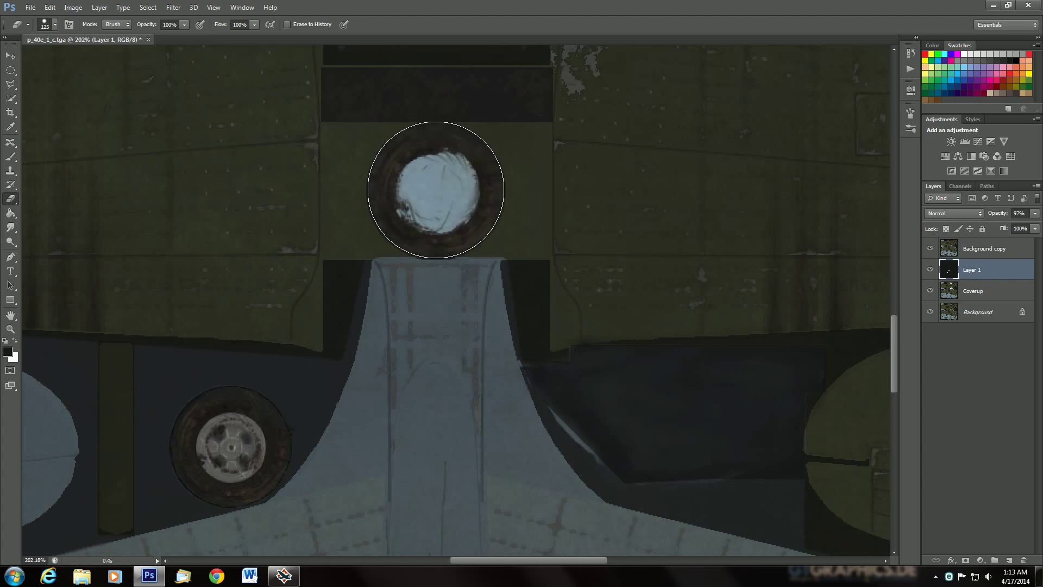
pyautogui.click(436, 189)
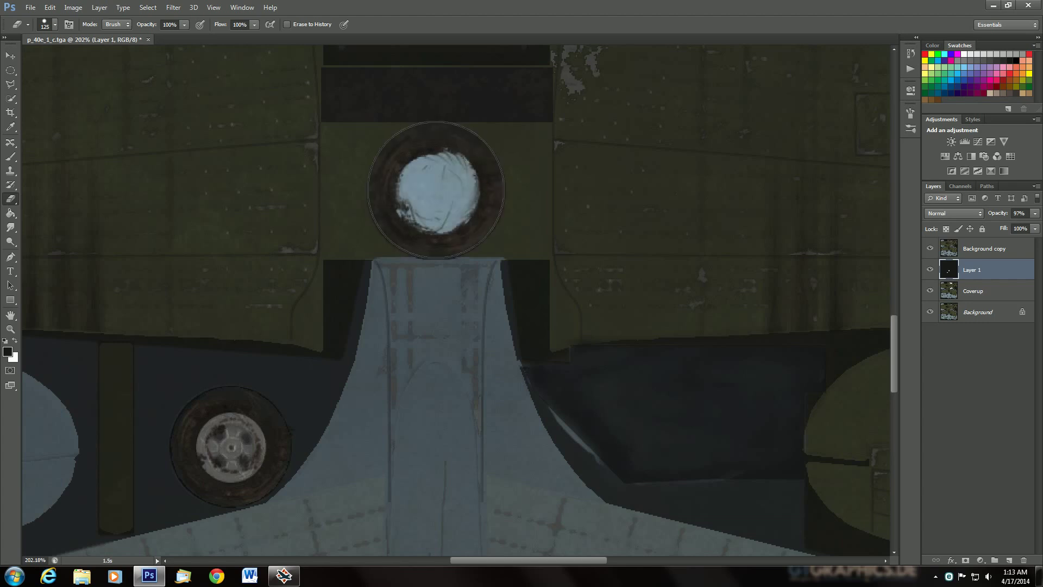
# Step: Erase Layer 1's dark fill over the spoked wheel in the upper-right corner of the texture with a 125 px Eraser
pyautogui.scroll(-6, 498, 365)
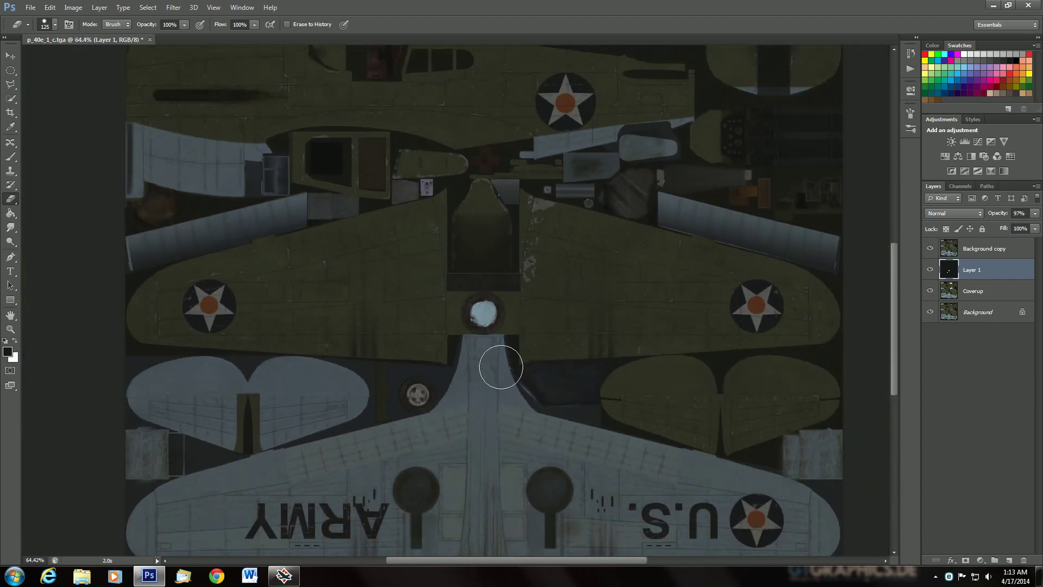
pyautogui.scroll(-3, 500, 366)
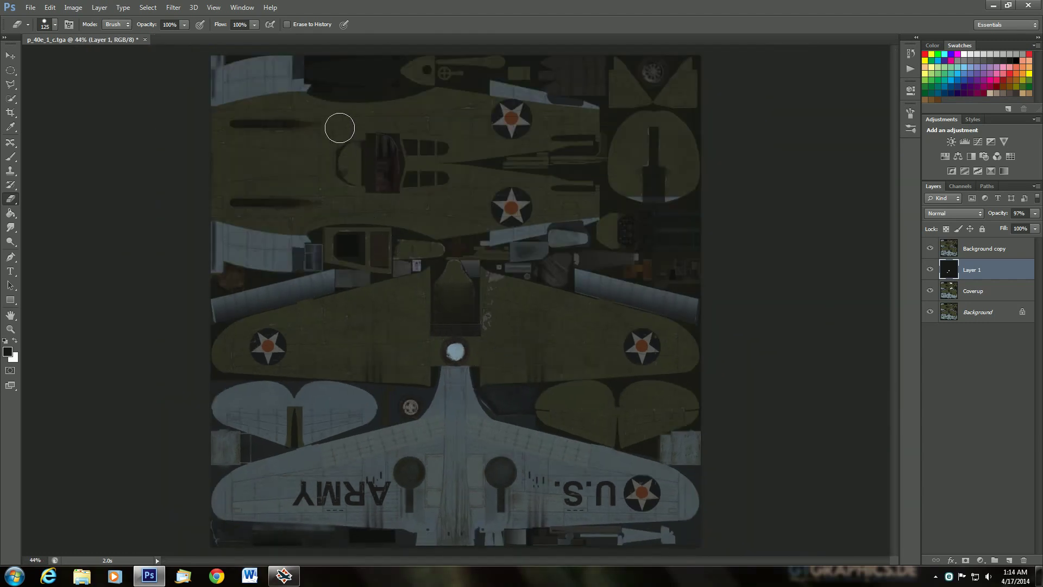
pyautogui.scroll(-3, 338, 129)
pyautogui.scroll(4, 634, 118)
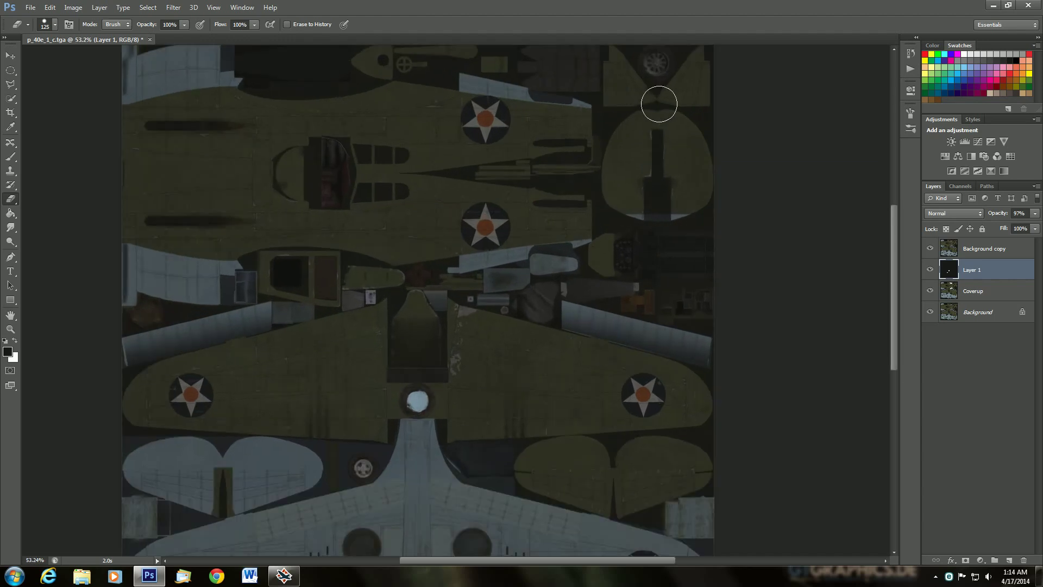
pyautogui.moveTo(895, 321); pyautogui.dragTo(896, 289)
pyautogui.scroll(5, 815, 266)
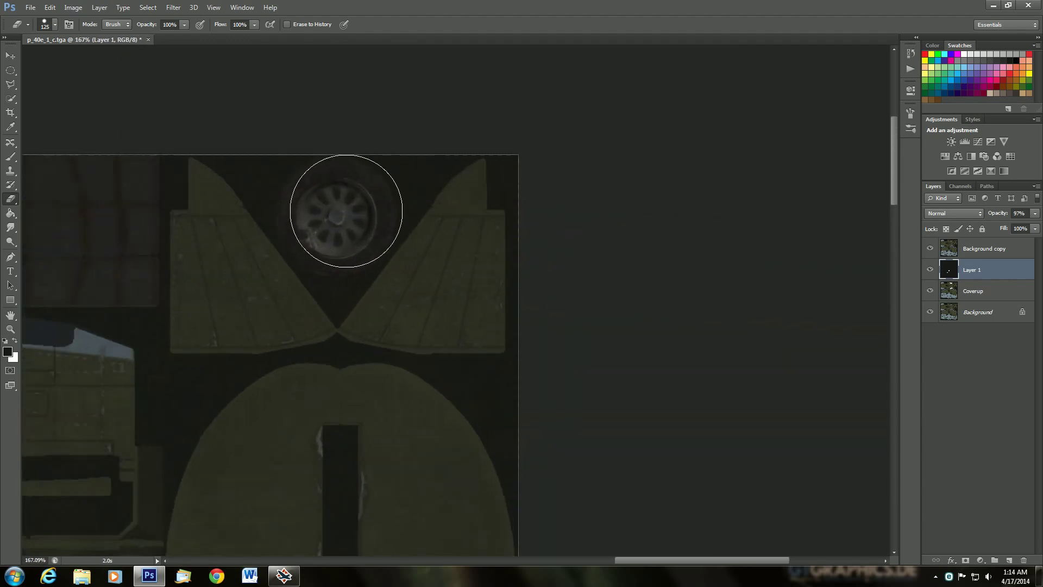
pyautogui.press(']')
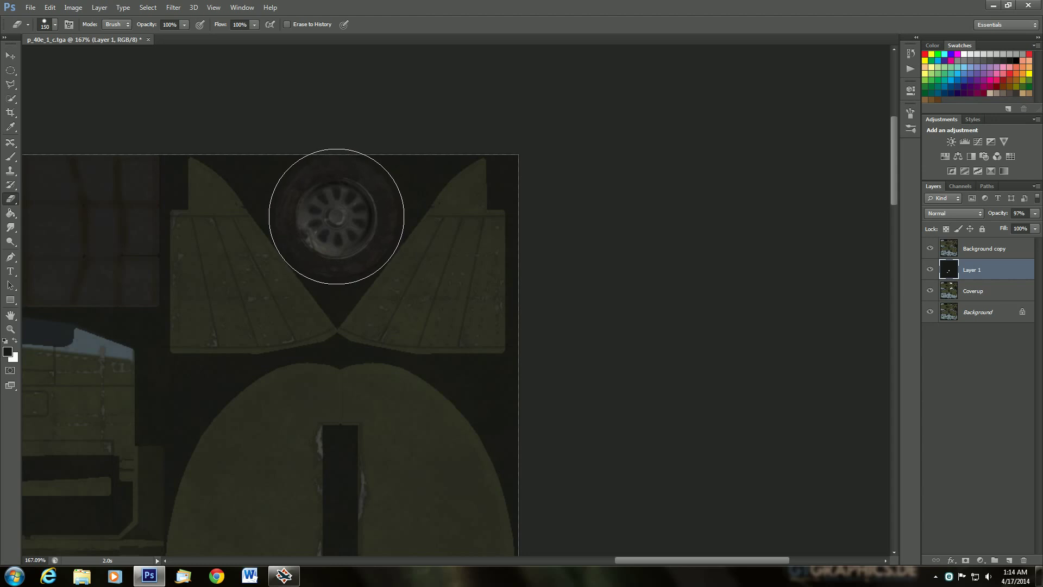
pyautogui.press('[')
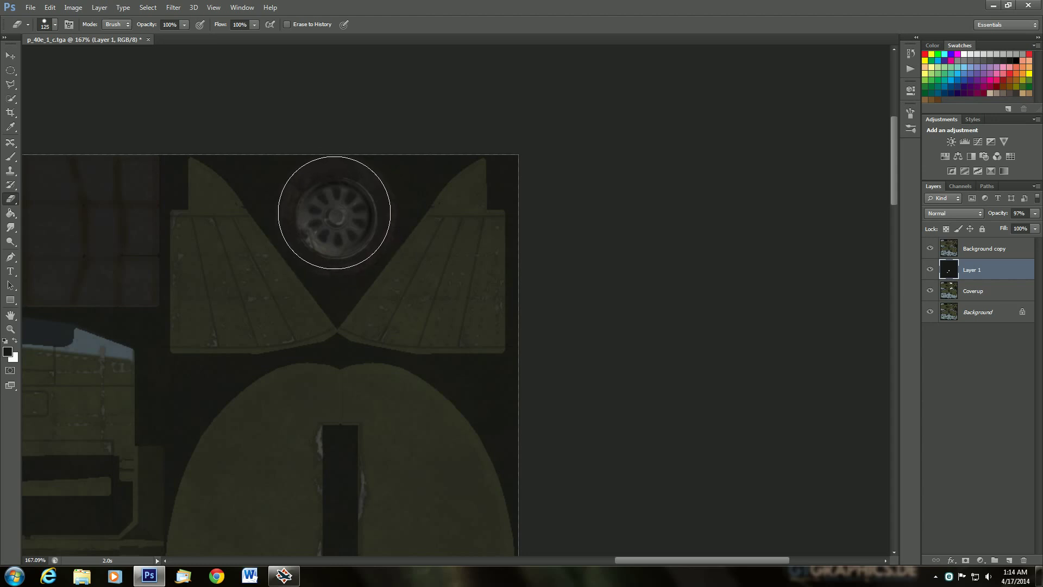
pyautogui.click(334, 216)
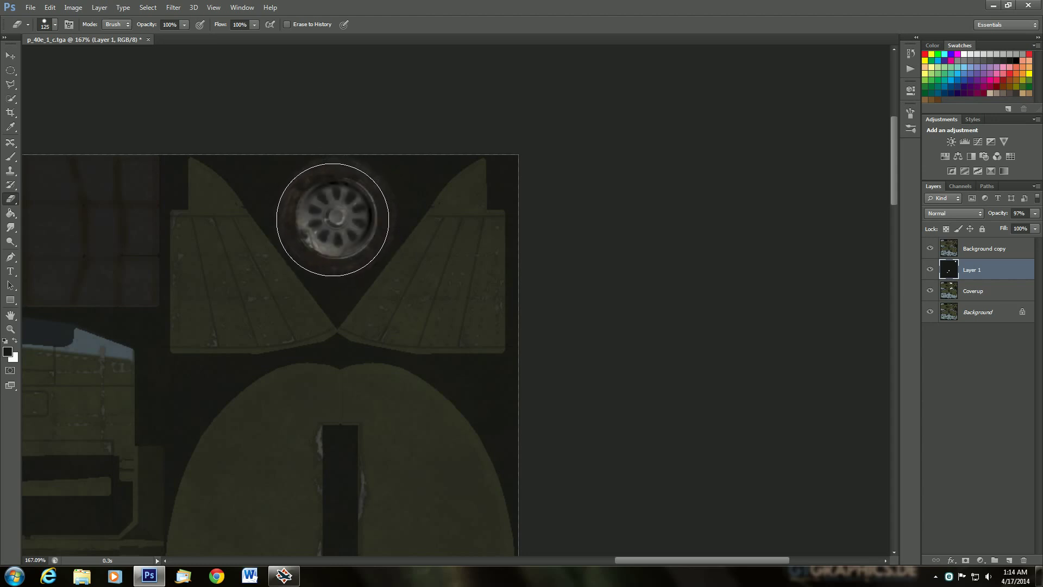
pyautogui.click(340, 218)
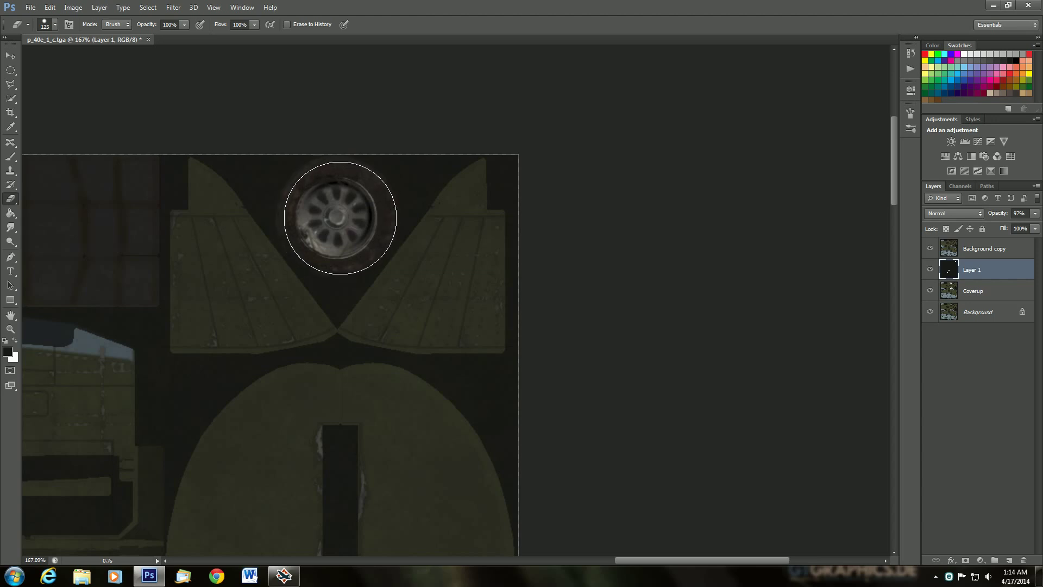
pyautogui.click(343, 215)
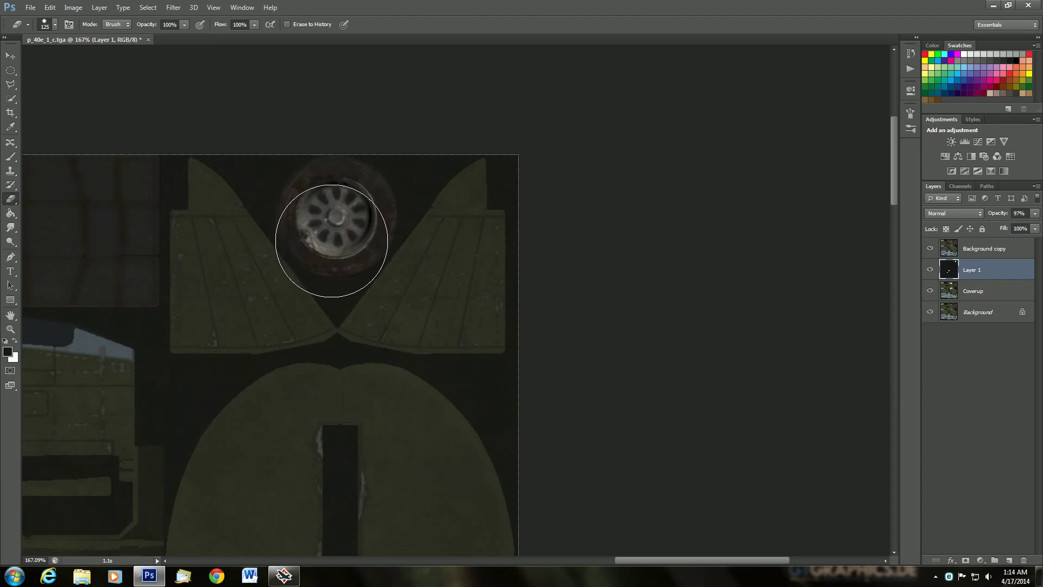
# Step: Outline the cockpit seat with its black backrest and red cushion using the Polygonal Lasso, following its curved edge
pyautogui.scroll(-5, 326, 240)
pyautogui.scroll(-5, 155, 286)
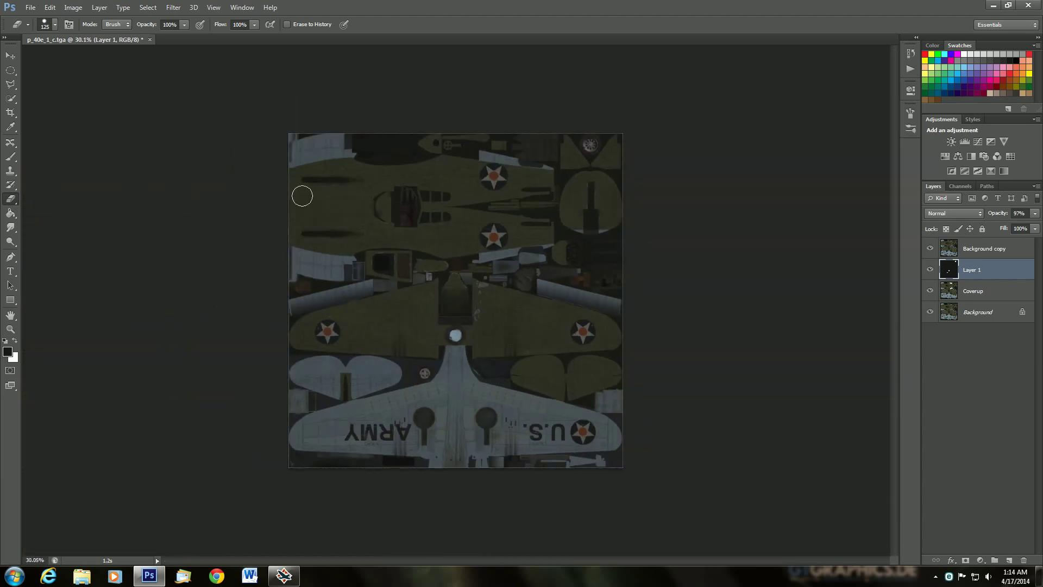
pyautogui.scroll(5, 303, 194)
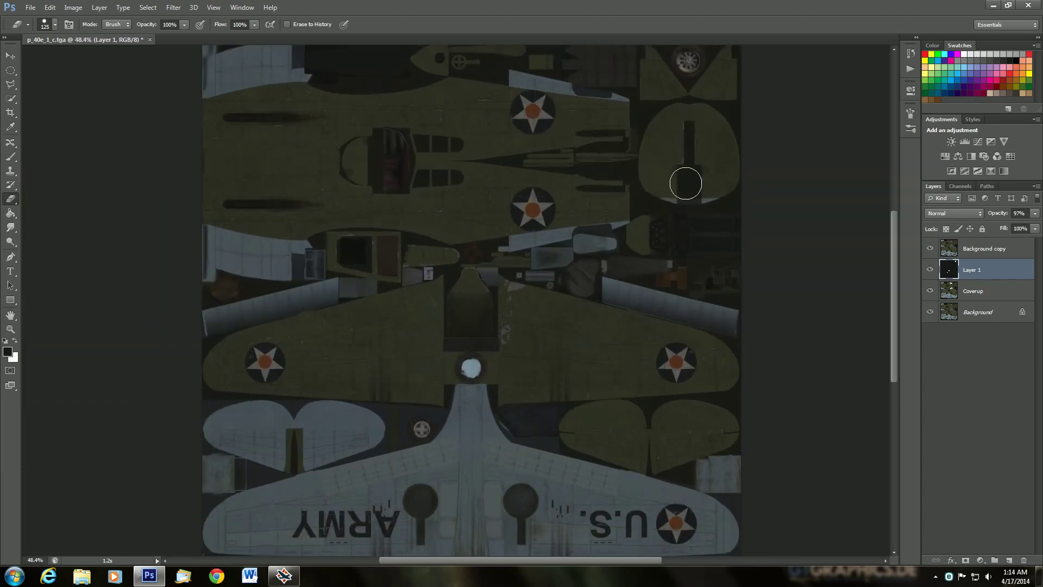
pyautogui.scroll(-2, 427, 119)
pyautogui.scroll(5, 479, 82)
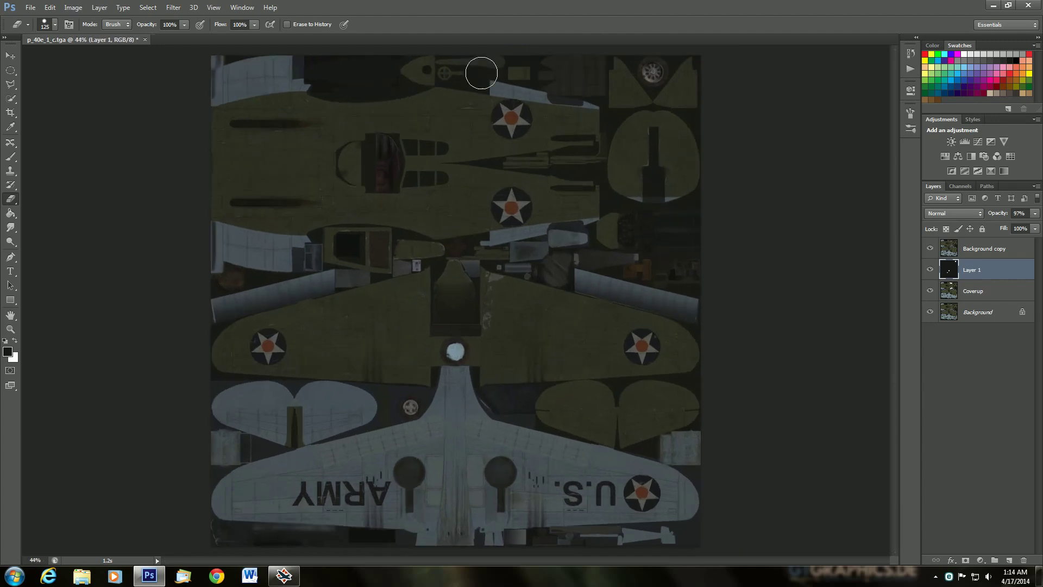
pyautogui.scroll(1, 481, 86)
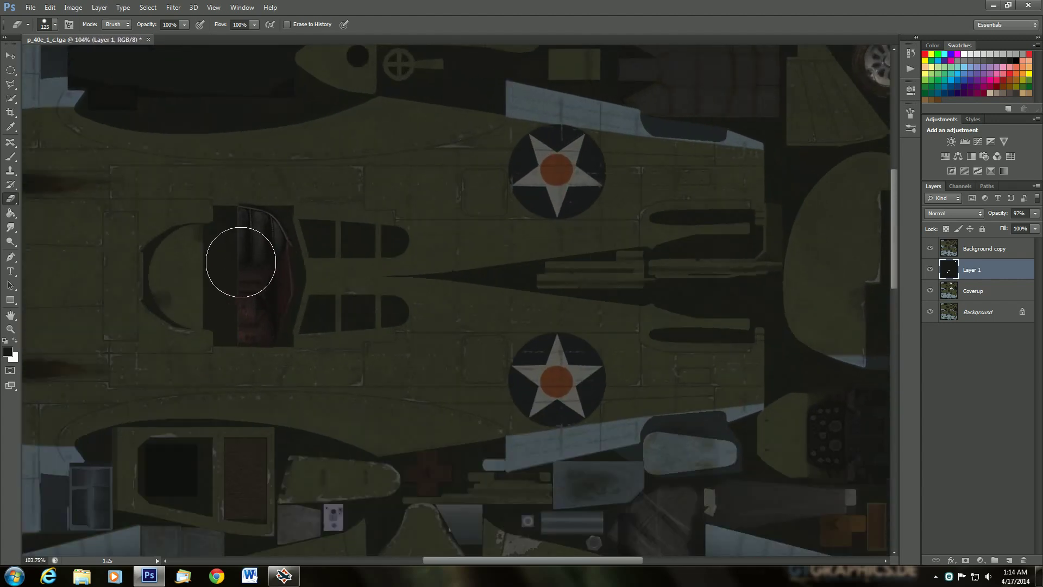
pyautogui.scroll(3, 256, 262)
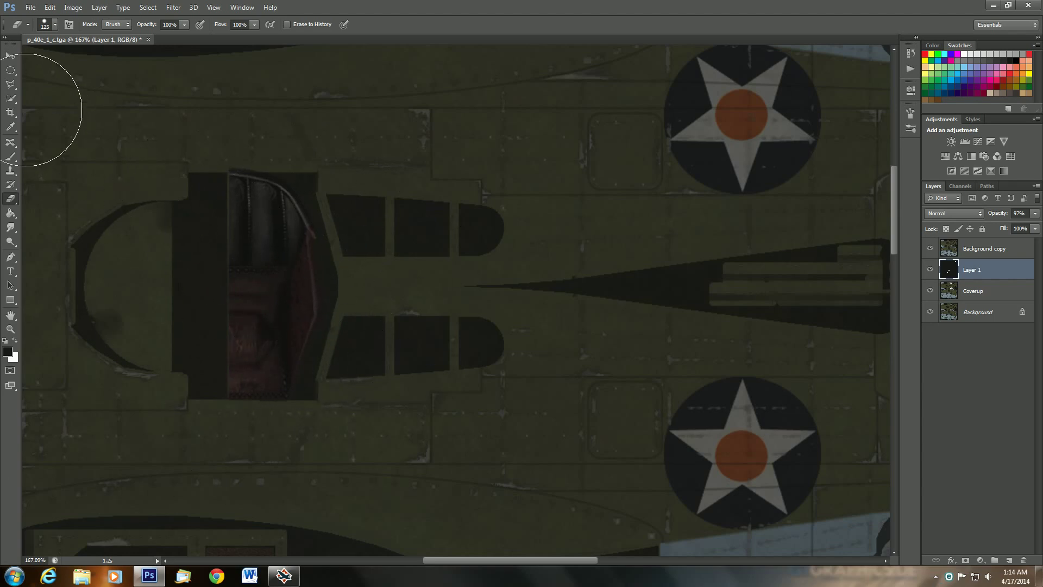
pyautogui.click(10, 88)
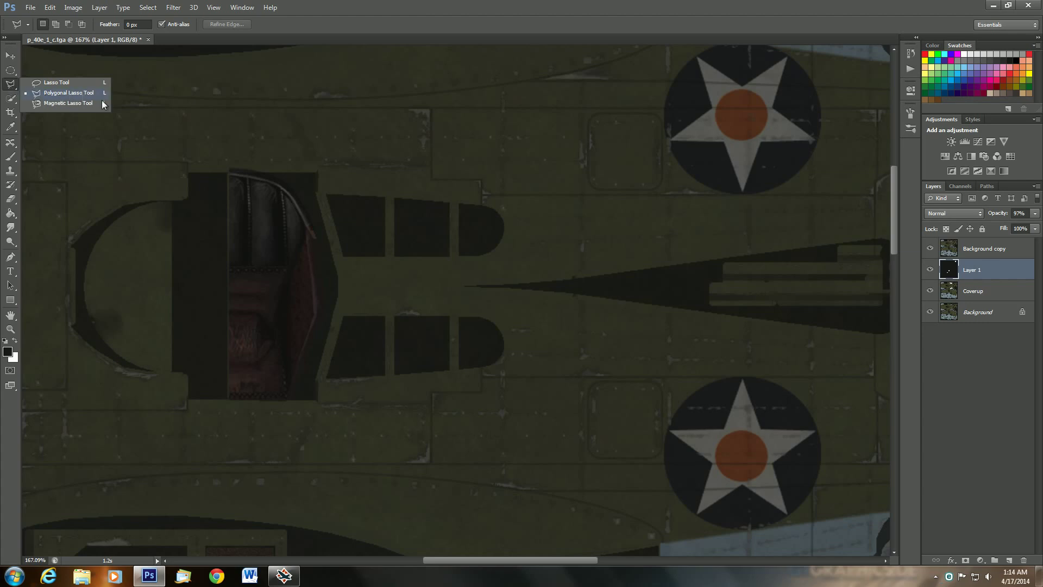
pyautogui.click(230, 170)
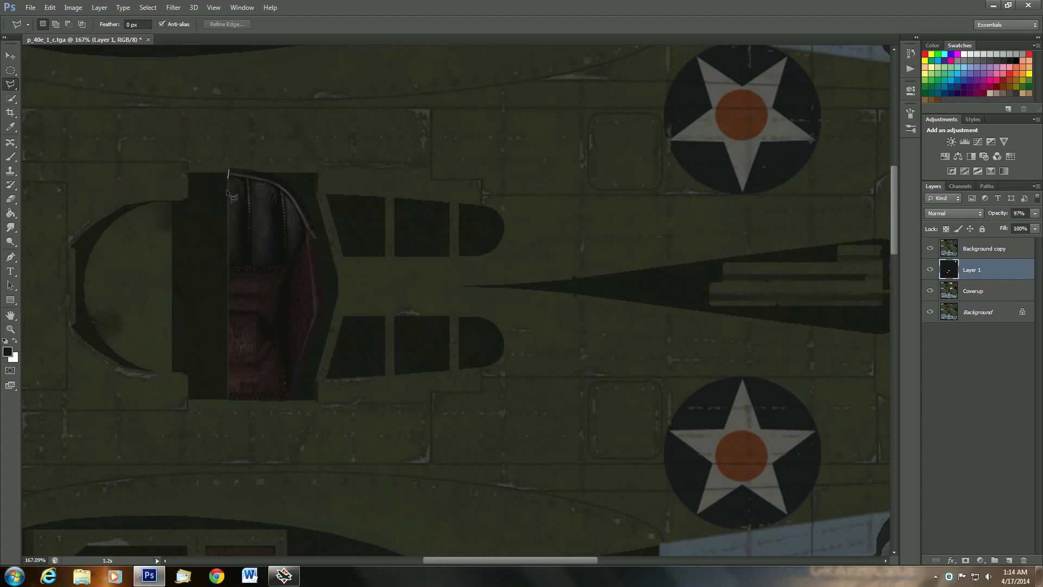
pyautogui.click(227, 398)
pyautogui.click(288, 401)
pyautogui.click(324, 315)
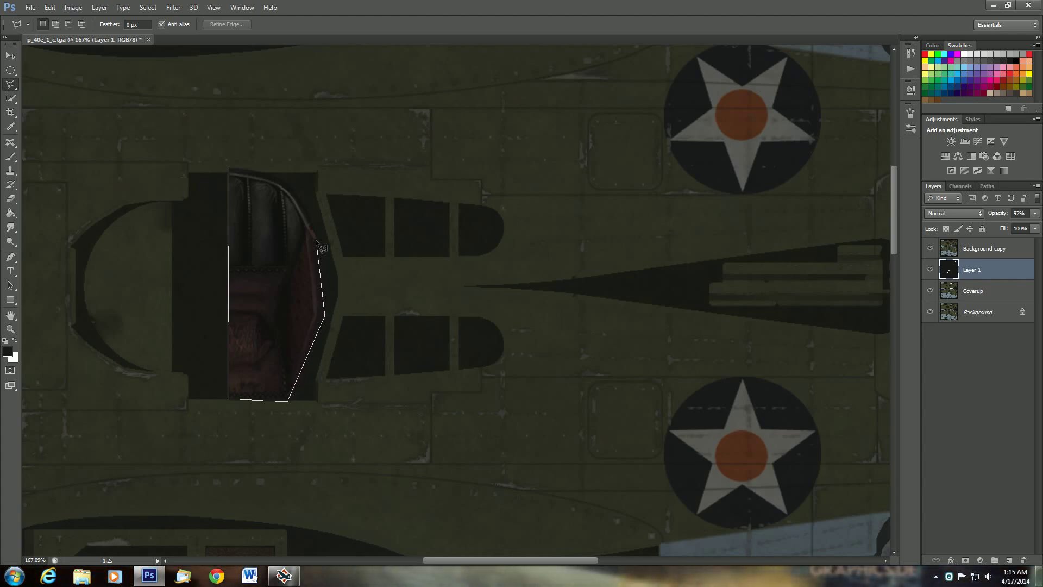
pyautogui.click(316, 238)
pyautogui.click(307, 211)
pyautogui.click(288, 186)
pyautogui.click(269, 175)
pyautogui.click(249, 171)
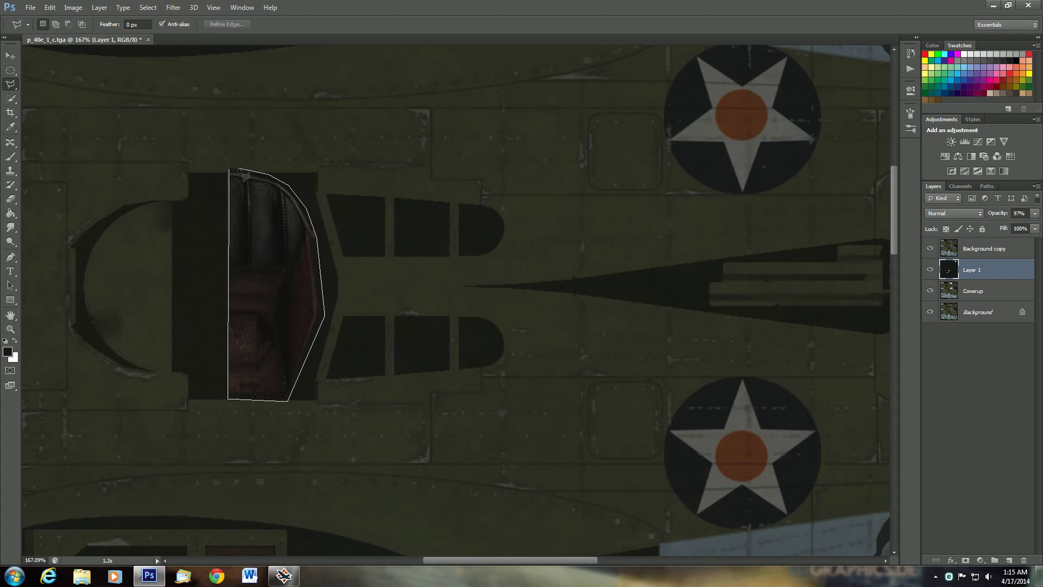
pyautogui.click(230, 170)
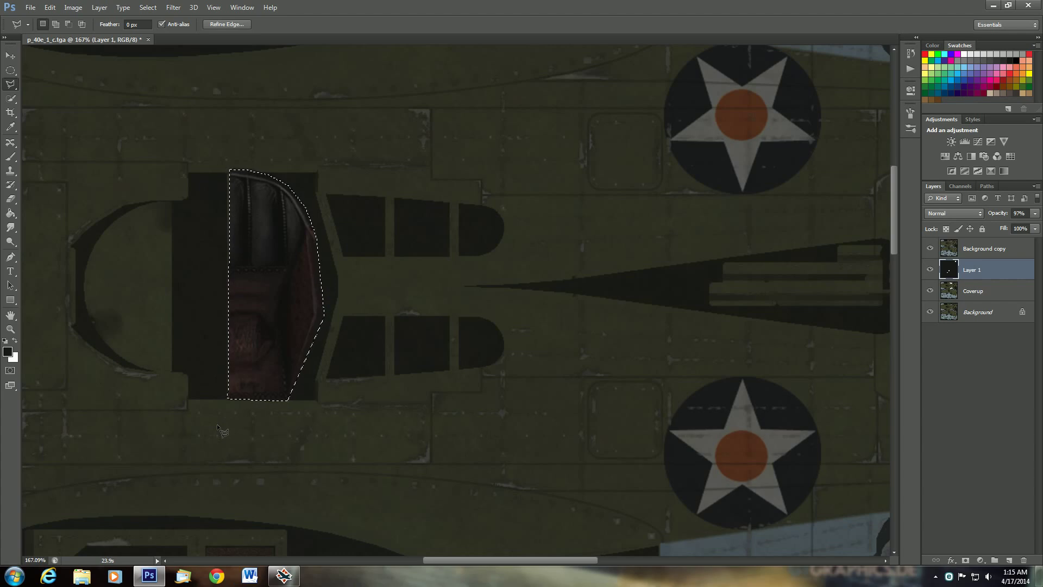
# Step: Erase Layer 1's dark fill inside the cockpit seat selection with a 125 px Eraser
pyautogui.scroll(-1, 217, 423)
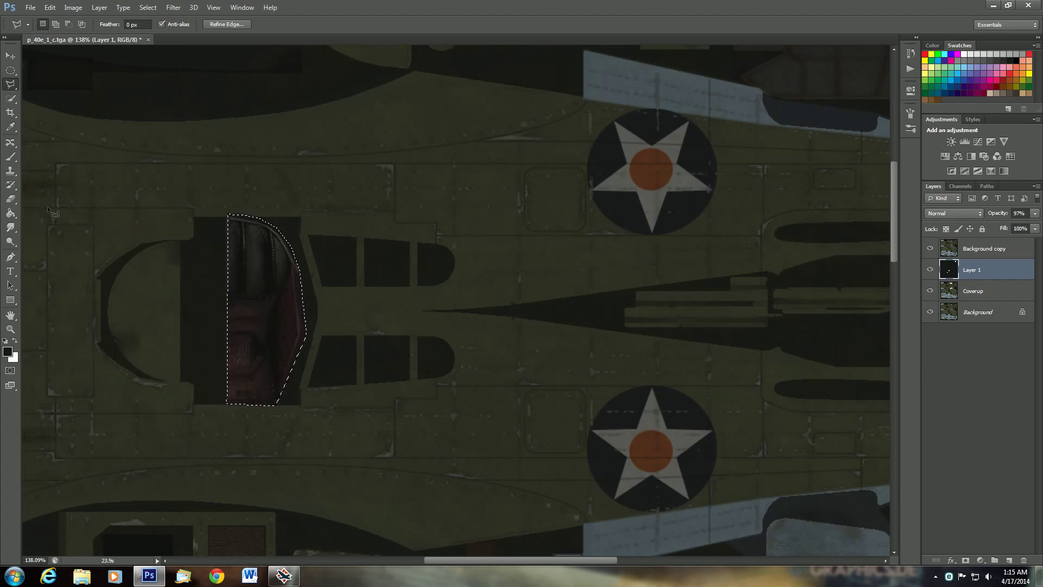
pyautogui.click(11, 200)
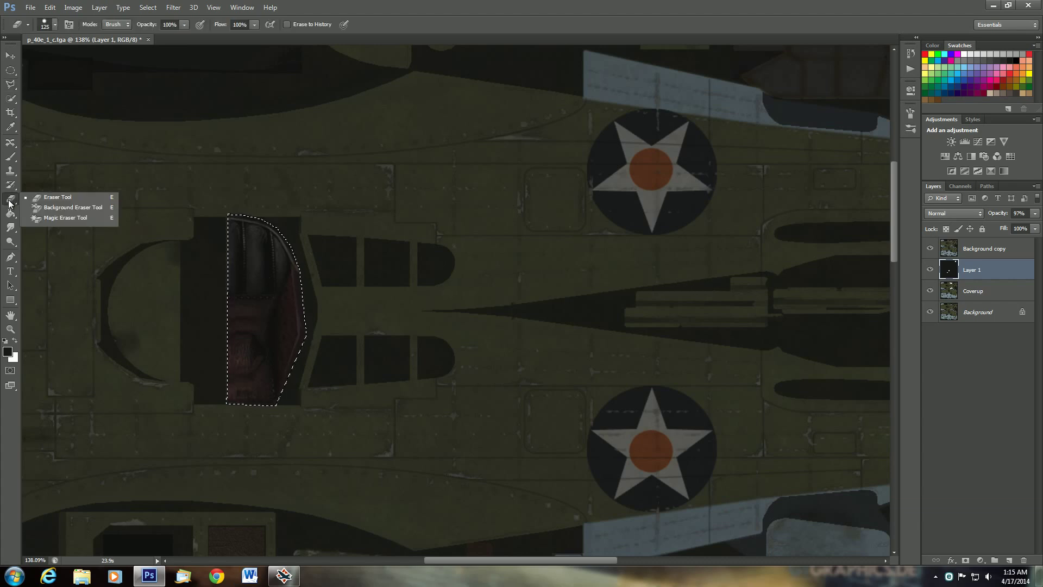
pyautogui.click(49, 197)
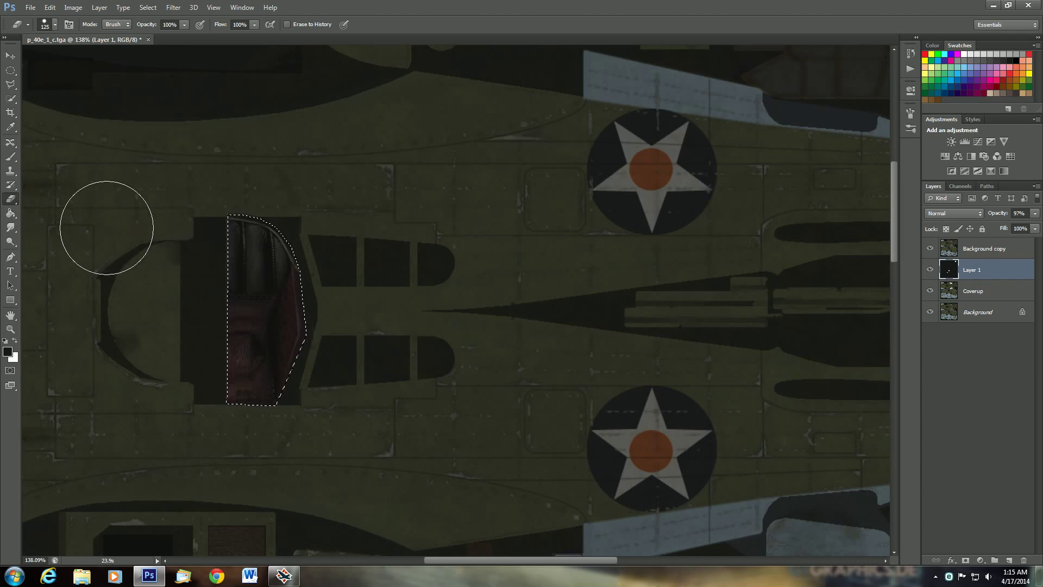
pyautogui.moveTo(141, 236); pyautogui.dragTo(406, 231)
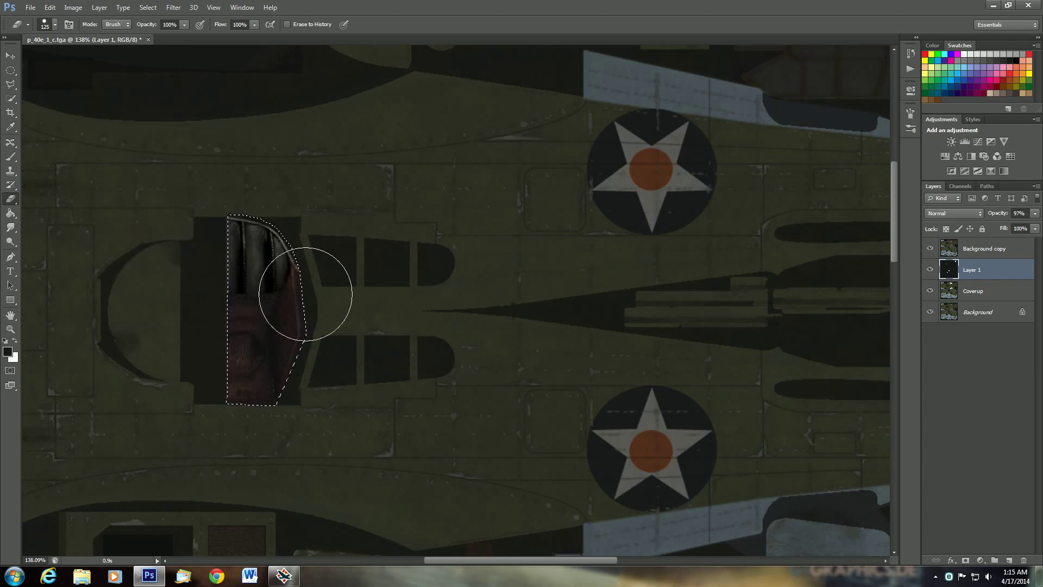
pyautogui.moveTo(227, 384); pyautogui.dragTo(248, 314)
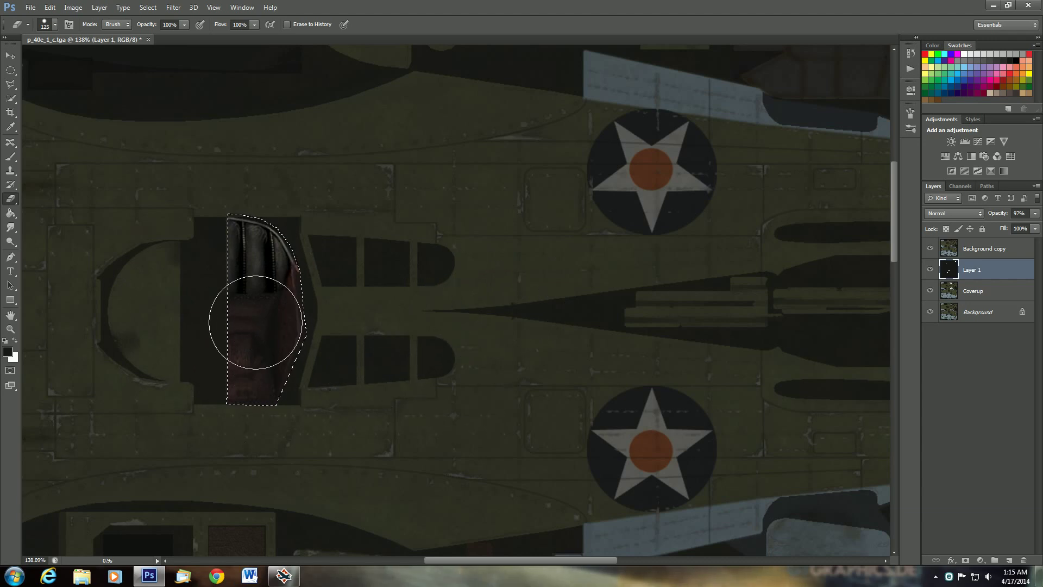
pyautogui.moveTo(328, 280)
pyautogui.mouseDown()
pyautogui.moveTo(313, 296)
pyautogui.moveTo(276, 223)
pyautogui.moveTo(258, 226)
pyautogui.moveTo(248, 246)
pyautogui.moveTo(275, 319)
pyautogui.moveTo(315, 290)
pyautogui.moveTo(234, 348)
pyautogui.moveTo(250, 454)
pyautogui.moveTo(206, 281)
pyautogui.moveTo(270, 215)
pyautogui.moveTo(291, 359)
pyautogui.moveTo(257, 390)
pyautogui.moveTo(133, 379)
pyautogui.moveTo(239, 276)
pyautogui.moveTo(222, 390)
pyautogui.mouseUp()
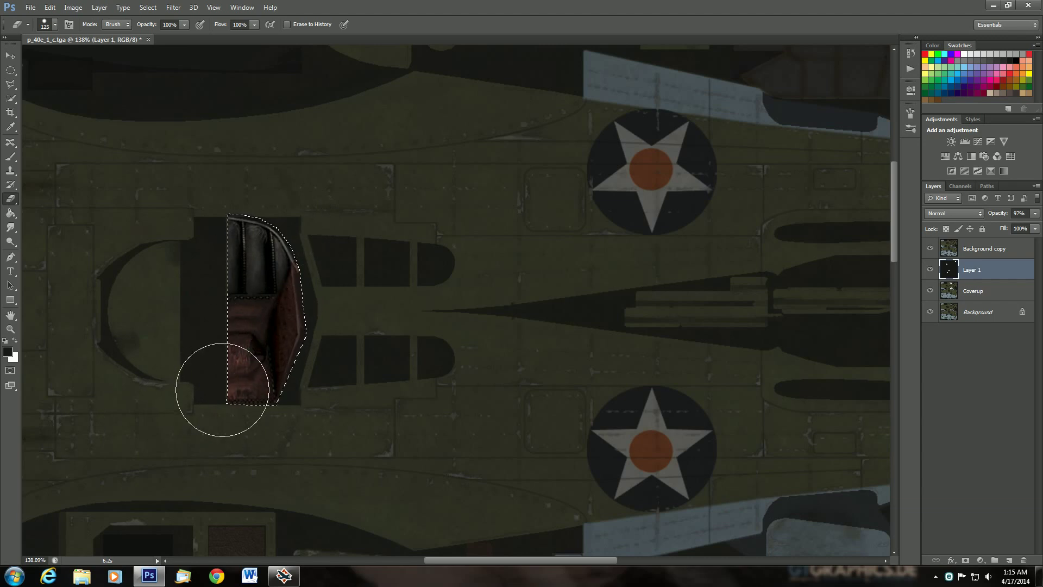
# Step: Hide and reshow the Background copy layer to check the erased cockpit seat area, and deselect the seat outline
pyautogui.click(930, 249)
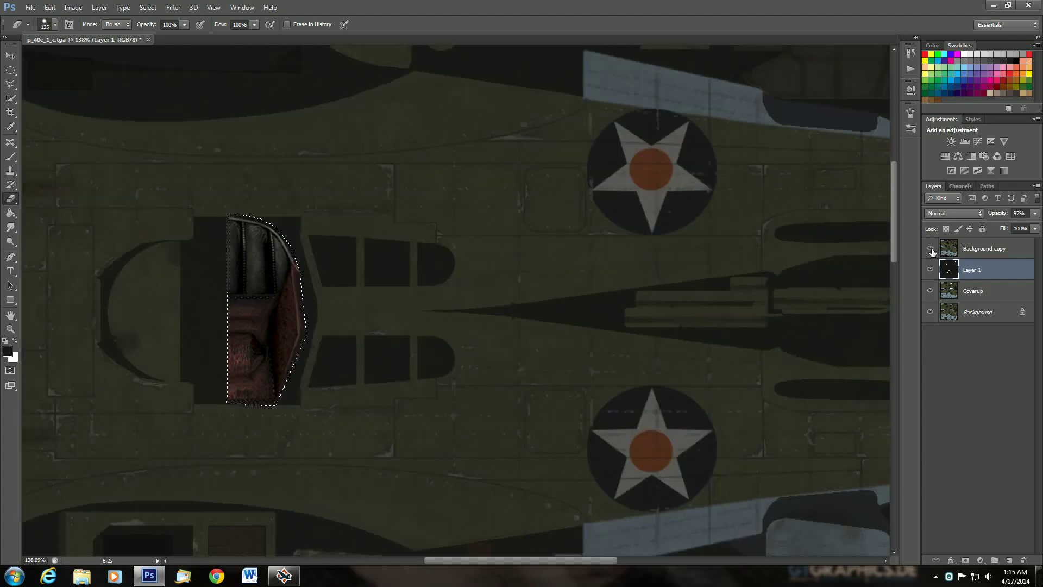
pyautogui.click(932, 251)
pyautogui.scroll(-3, 619, 434)
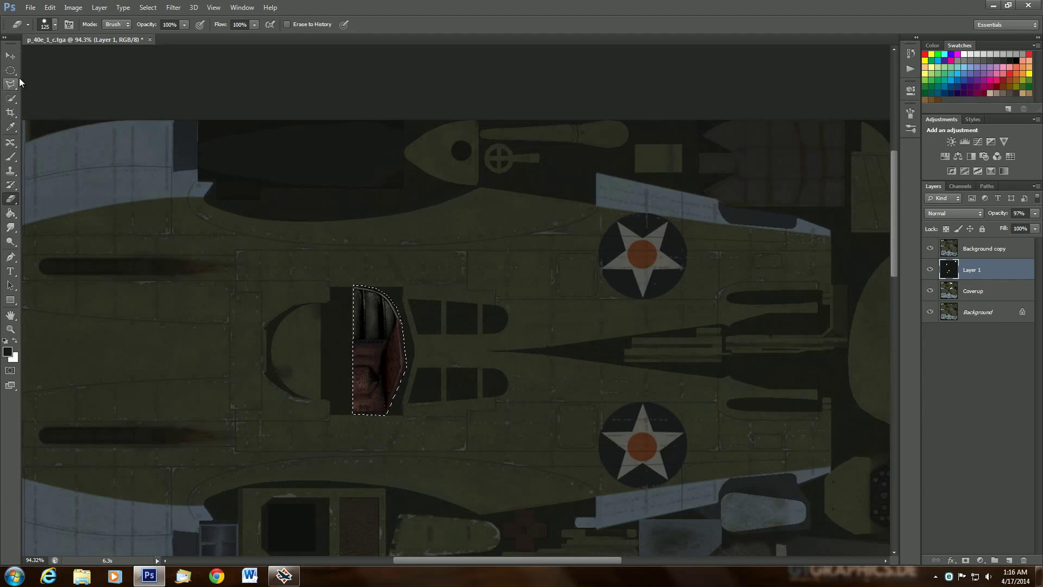
pyautogui.click(154, 9)
pyautogui.click(158, 32)
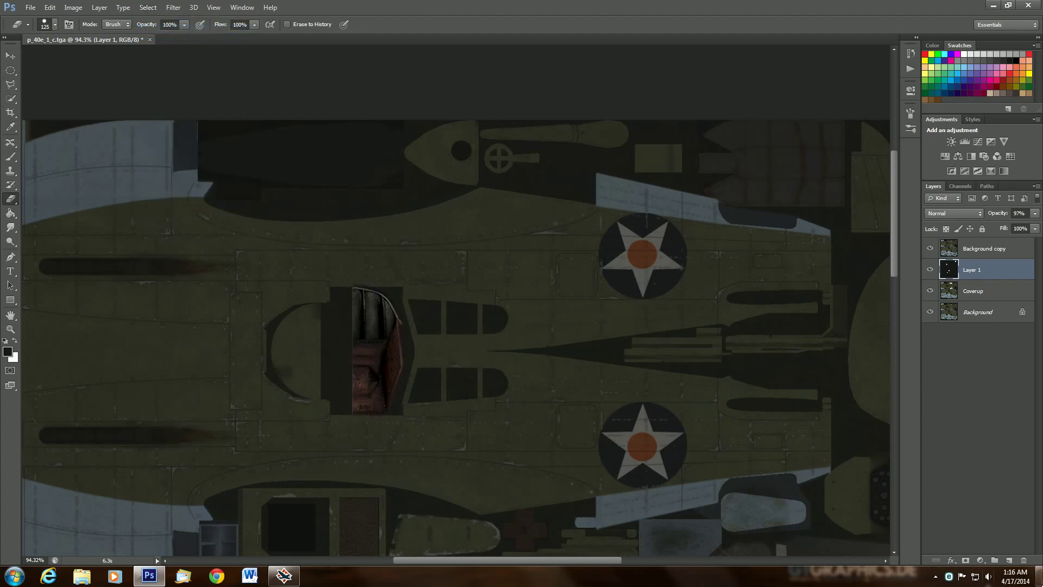
# Step: Outline the instrument panel, its olive cowl and the adjoining dark cockpit floor up to the texture's edge with the Polygonal Lasso
pyautogui.moveTo(585, 560); pyautogui.dragTo(670, 558)
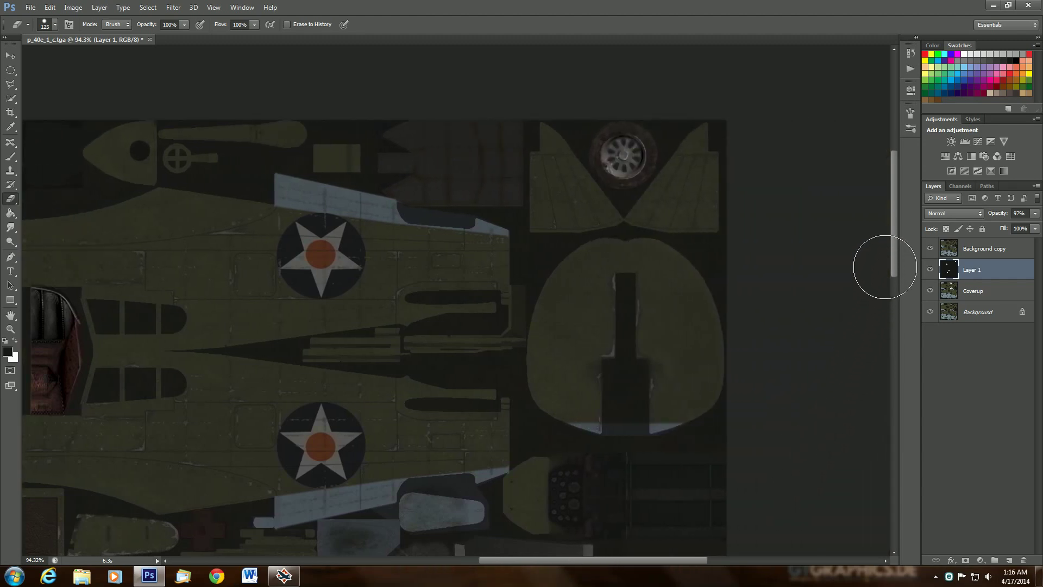
pyautogui.moveTo(892, 263); pyautogui.dragTo(904, 325)
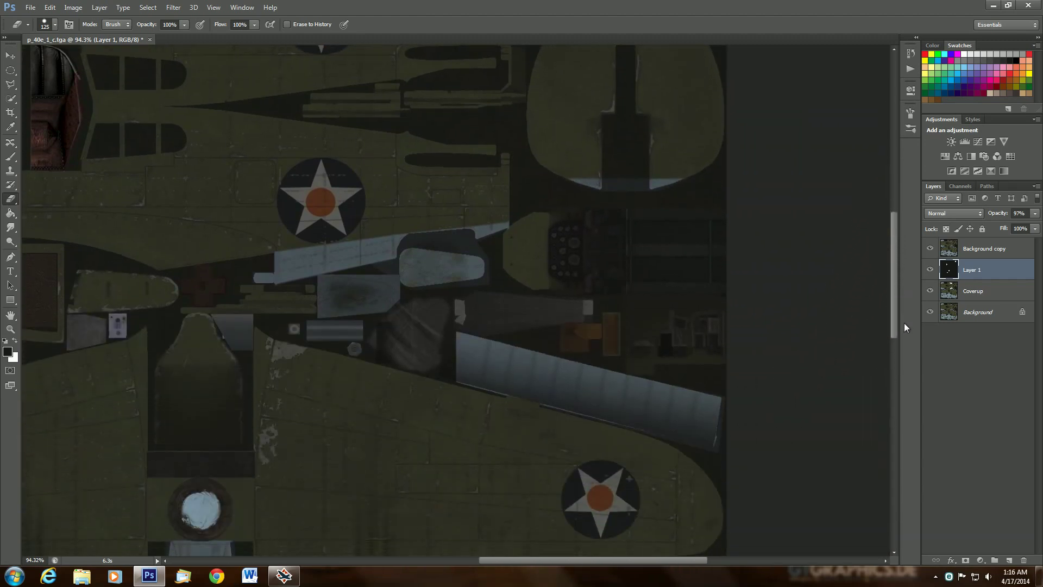
pyautogui.scroll(3, 814, 329)
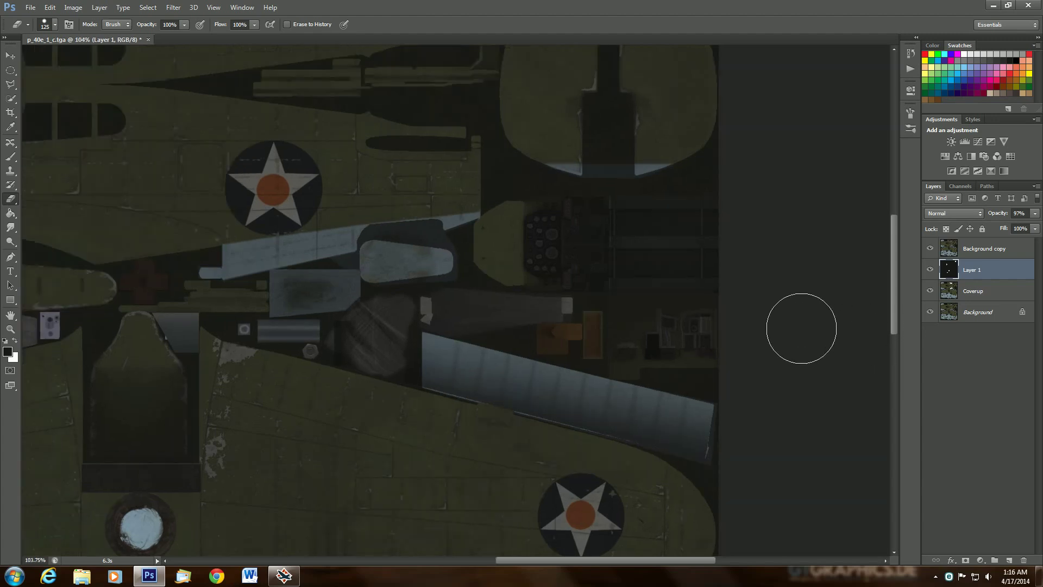
pyautogui.click(10, 84)
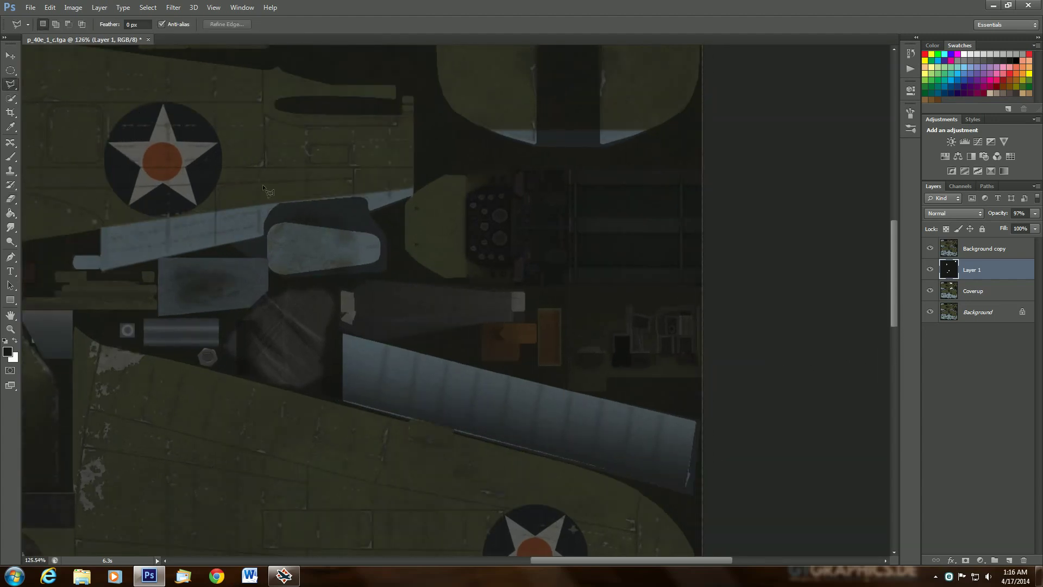
pyautogui.click(702, 170)
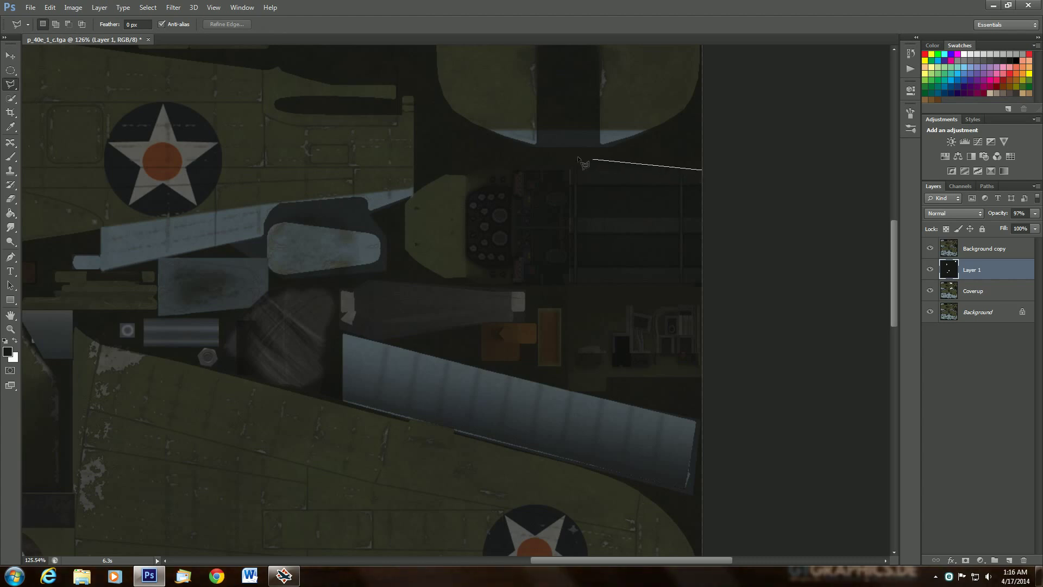
pyautogui.click(478, 171)
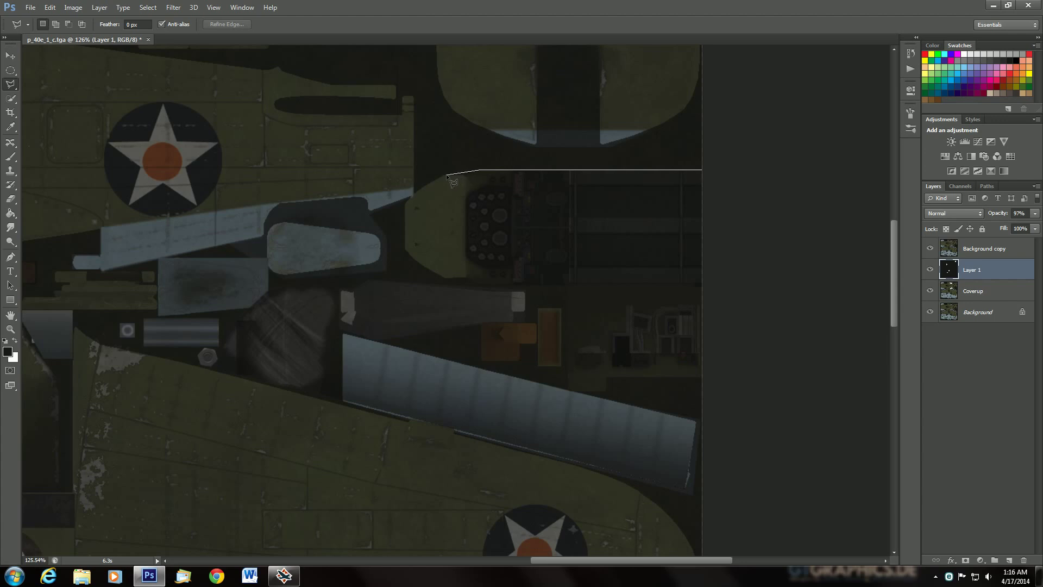
pyautogui.click(446, 175)
pyautogui.click(414, 194)
pyautogui.click(407, 202)
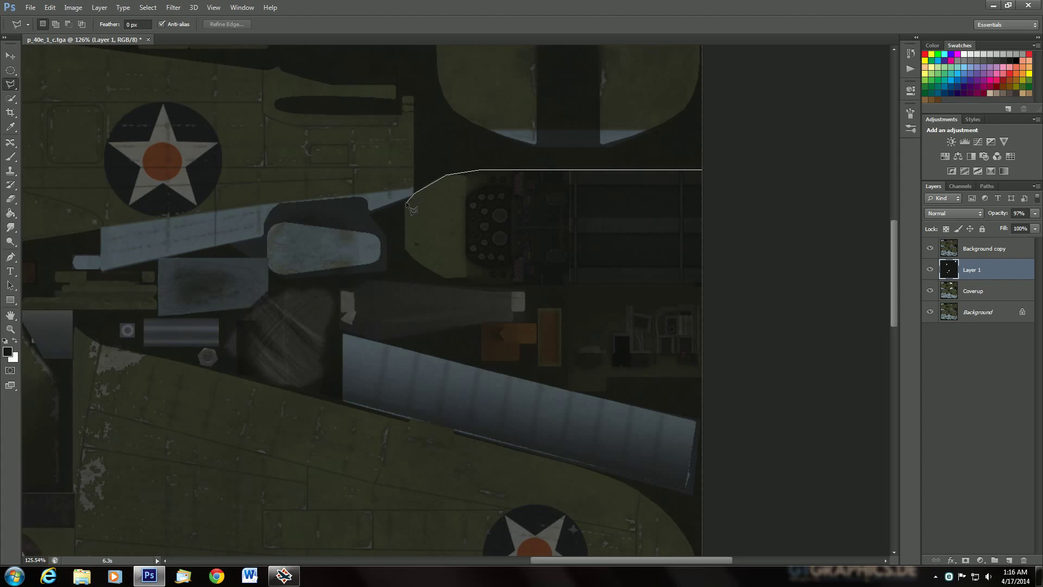
pyautogui.click(407, 250)
pyautogui.click(445, 278)
pyautogui.click(465, 278)
pyautogui.click(477, 283)
pyautogui.click(702, 285)
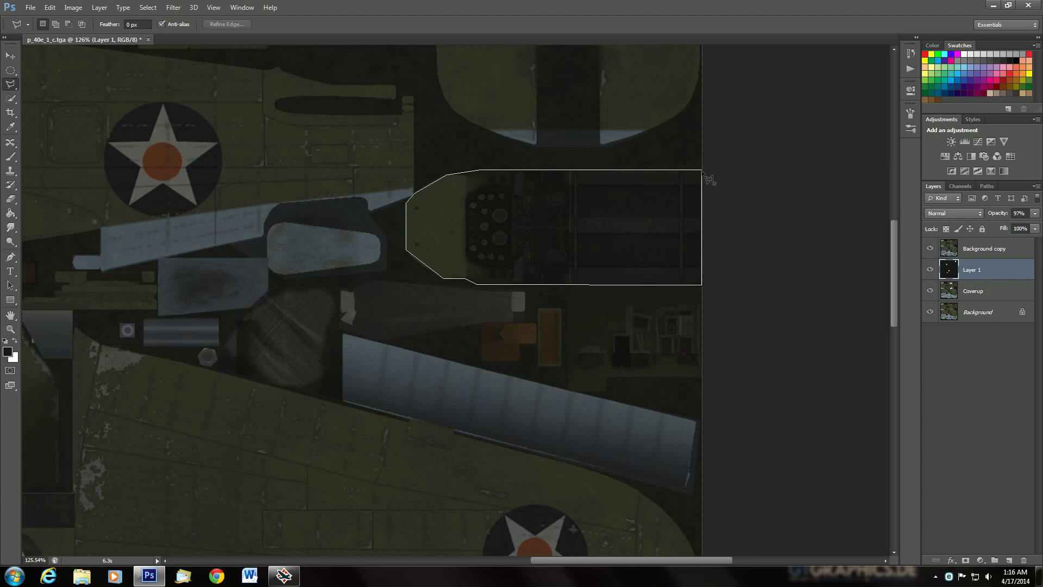
pyautogui.click(704, 173)
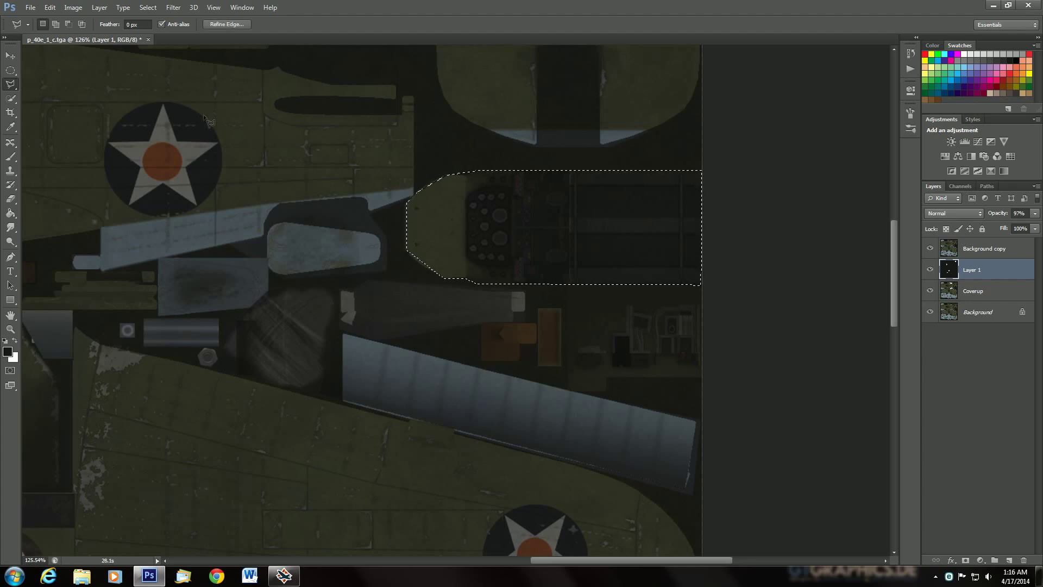
# Step: Erase Layer 1's dark fill inside the instrument panel and cockpit floor selection with a 125 px Eraser, and deselect
pyautogui.click(10, 199)
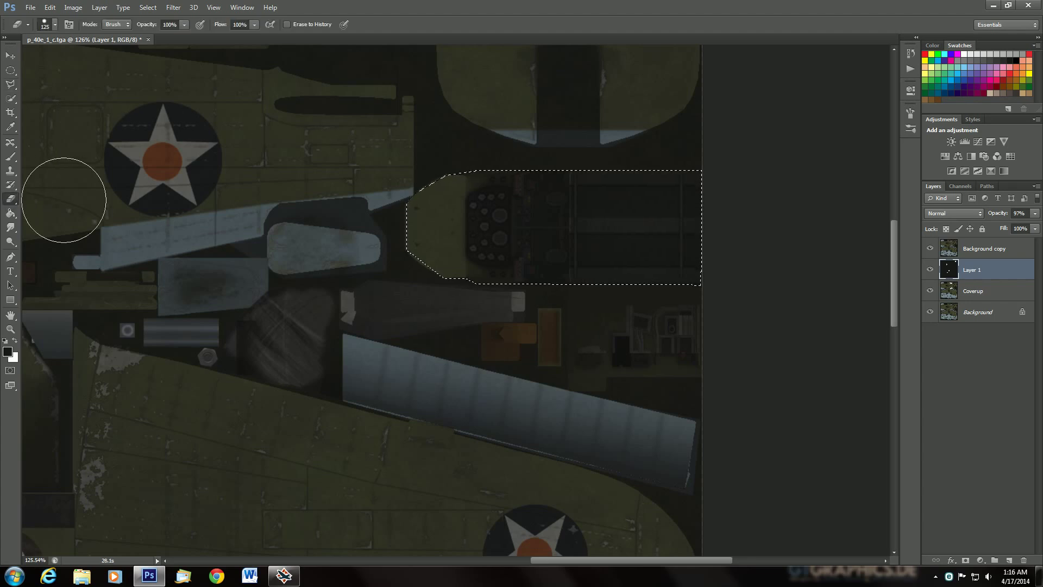
pyautogui.moveTo(343, 213); pyautogui.dragTo(454, 205)
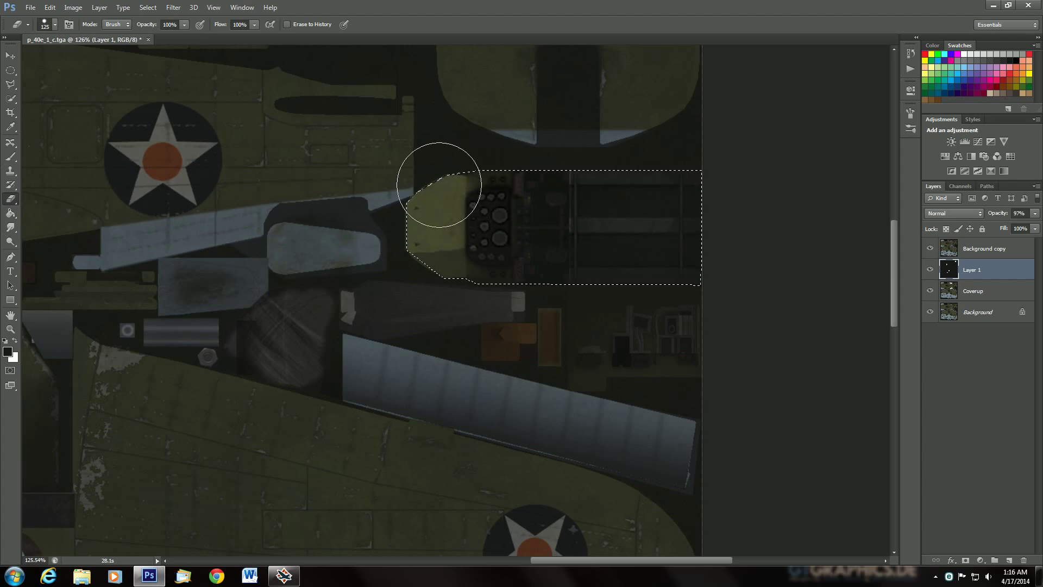
pyautogui.moveTo(692, 204)
pyautogui.mouseDown()
pyautogui.moveTo(601, 242)
pyautogui.moveTo(409, 247)
pyautogui.moveTo(689, 268)
pyautogui.moveTo(562, 199)
pyautogui.moveTo(446, 201)
pyautogui.mouseUp()
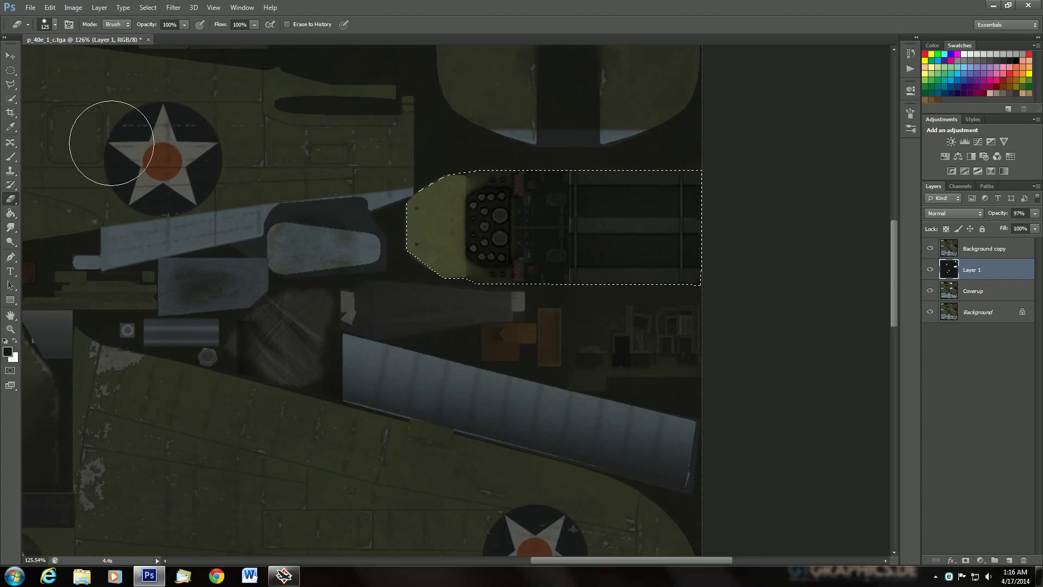
pyautogui.click(147, 7)
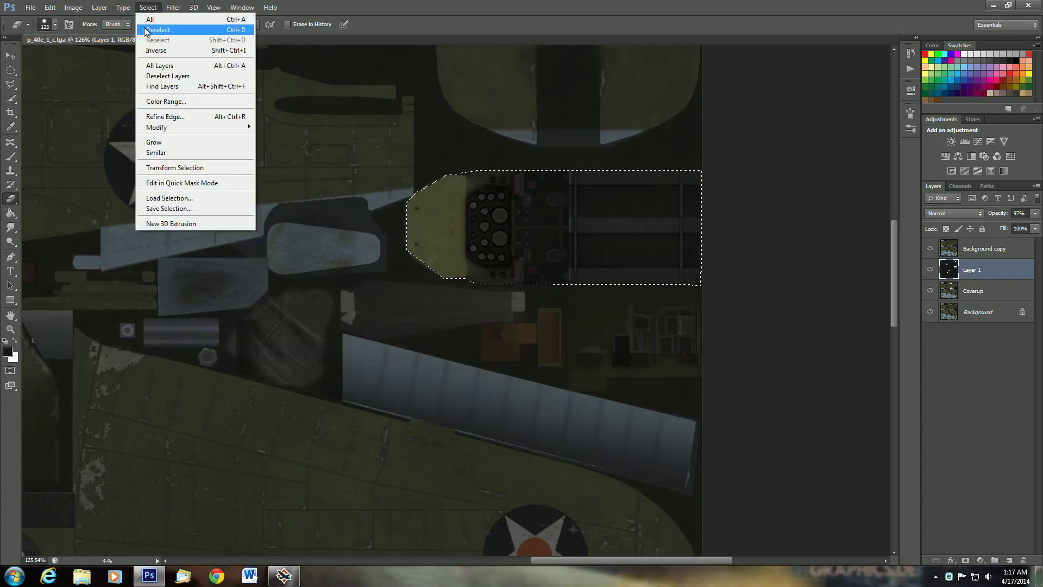
pyautogui.click(146, 30)
# Step: Examine the small metal parts, rusty patch and wing flaps across the texture for further detail areas to clear
pyautogui.click(10, 84)
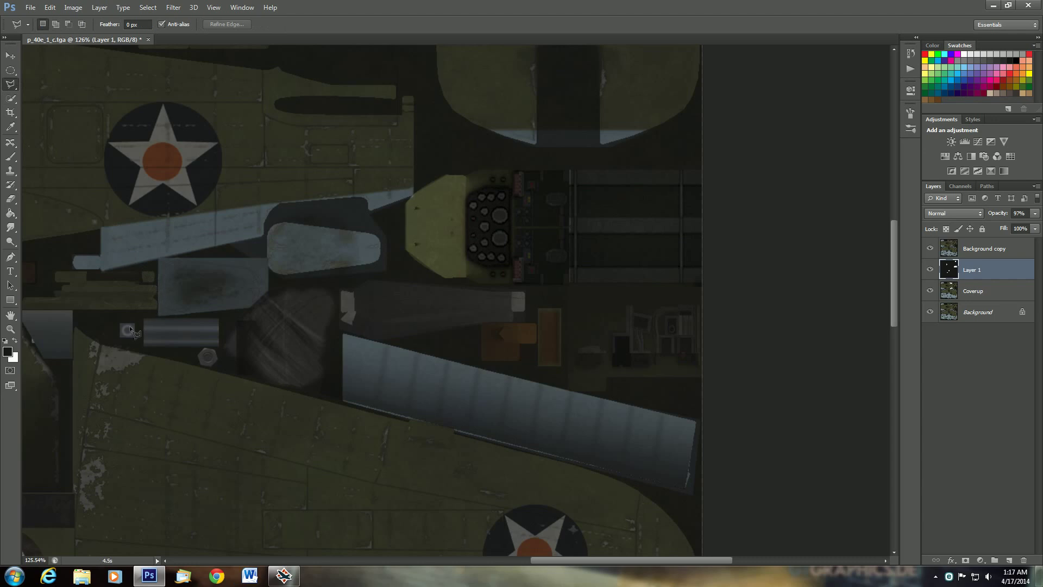
pyautogui.scroll(5, 130, 325)
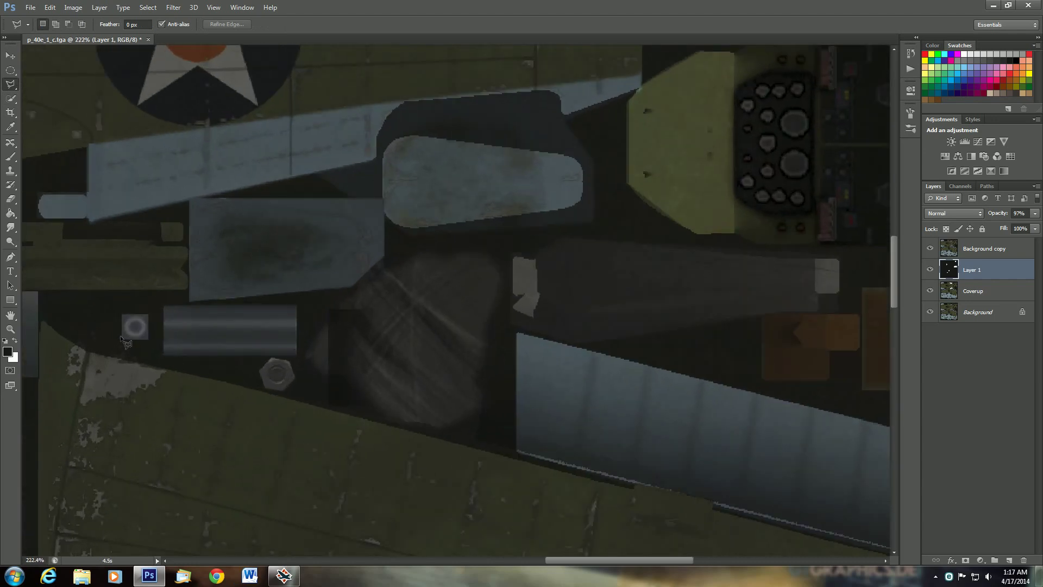
pyautogui.scroll(-1, 122, 338)
pyautogui.scroll(-5, 122, 337)
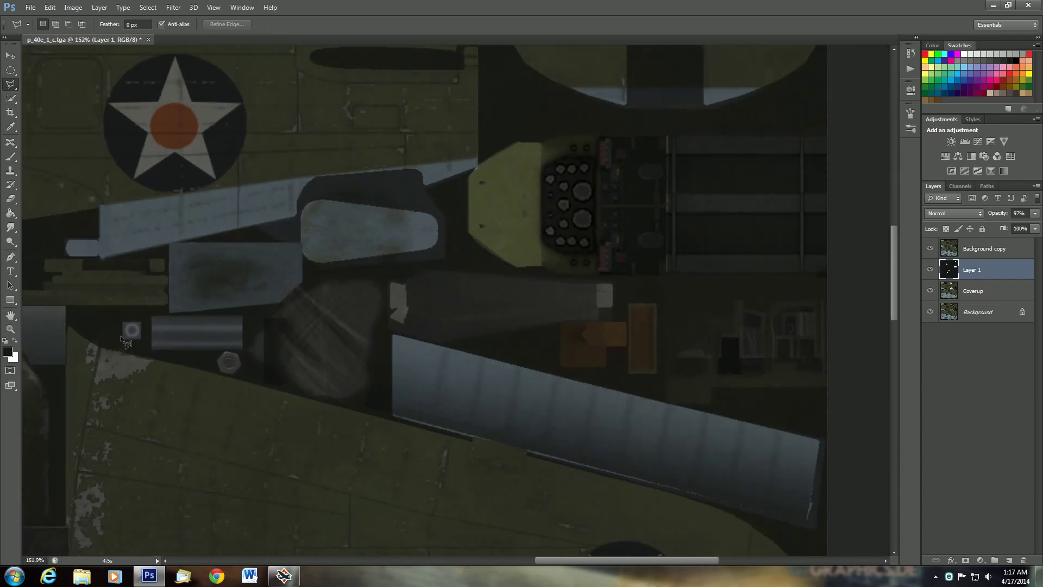
pyautogui.scroll(-4, 122, 337)
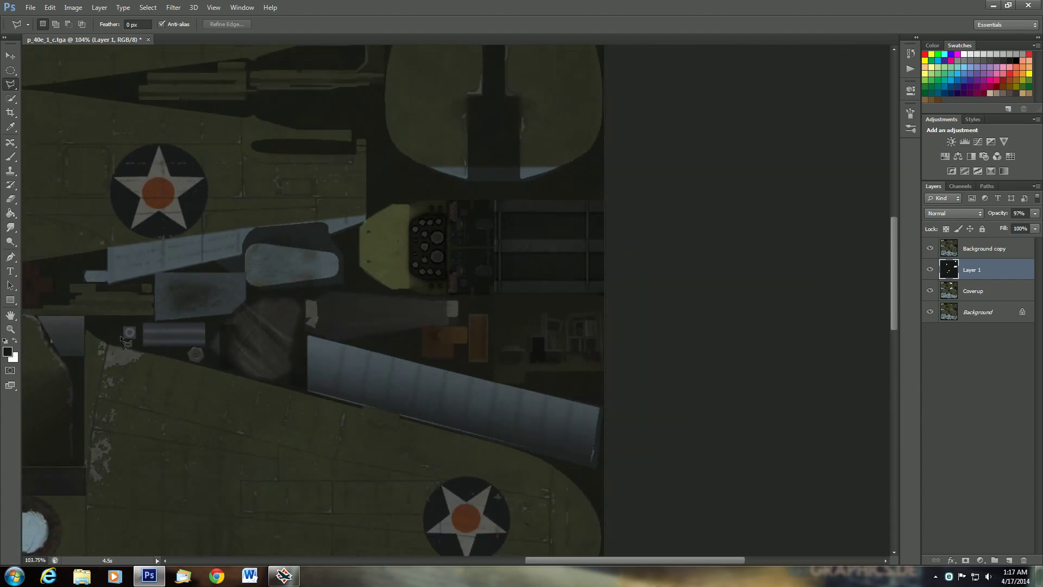
pyautogui.scroll(-9, 72, 215)
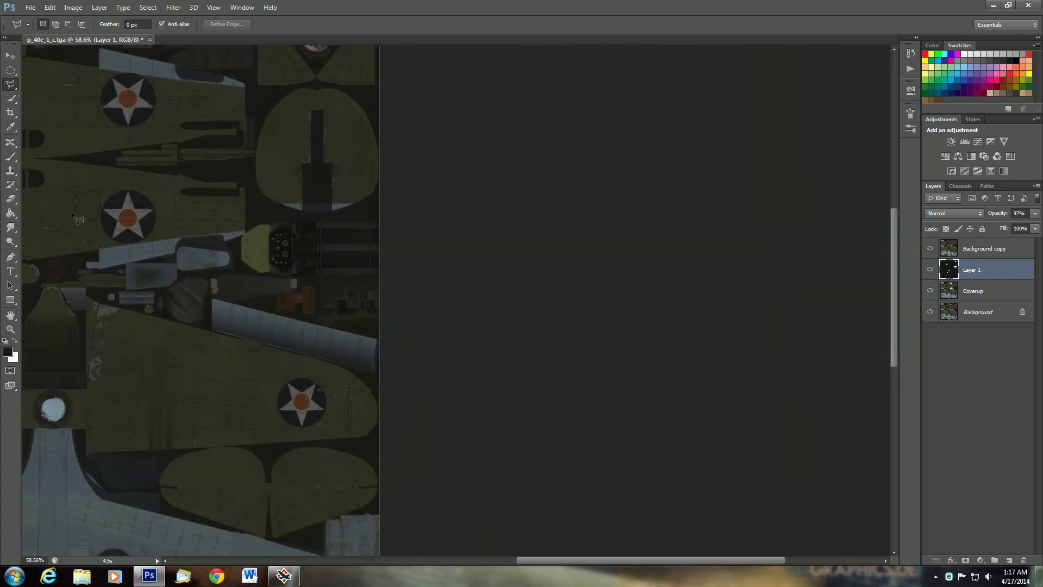
pyautogui.scroll(14, 76, 216)
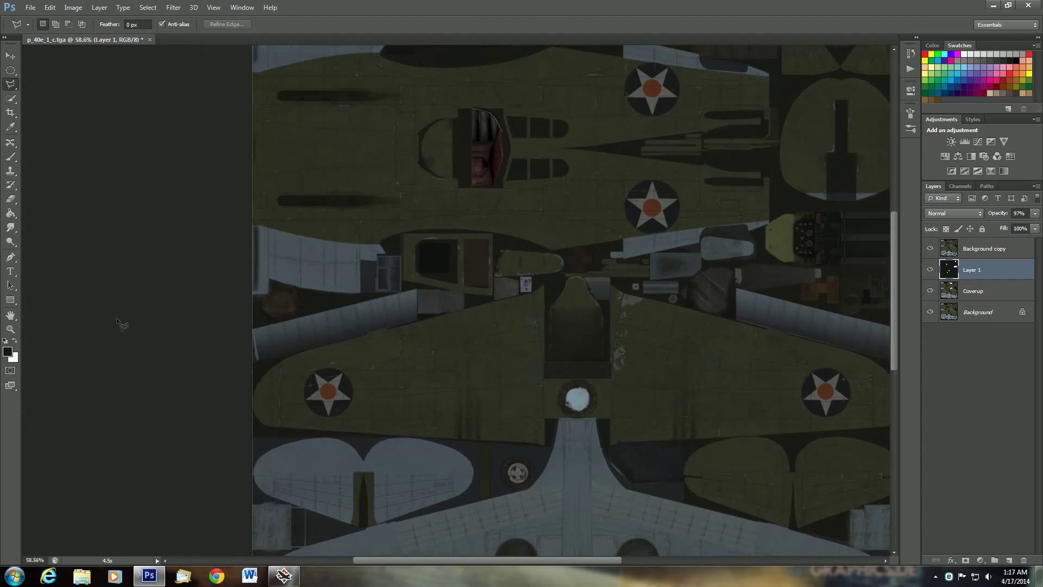
pyautogui.scroll(7, 484, 260)
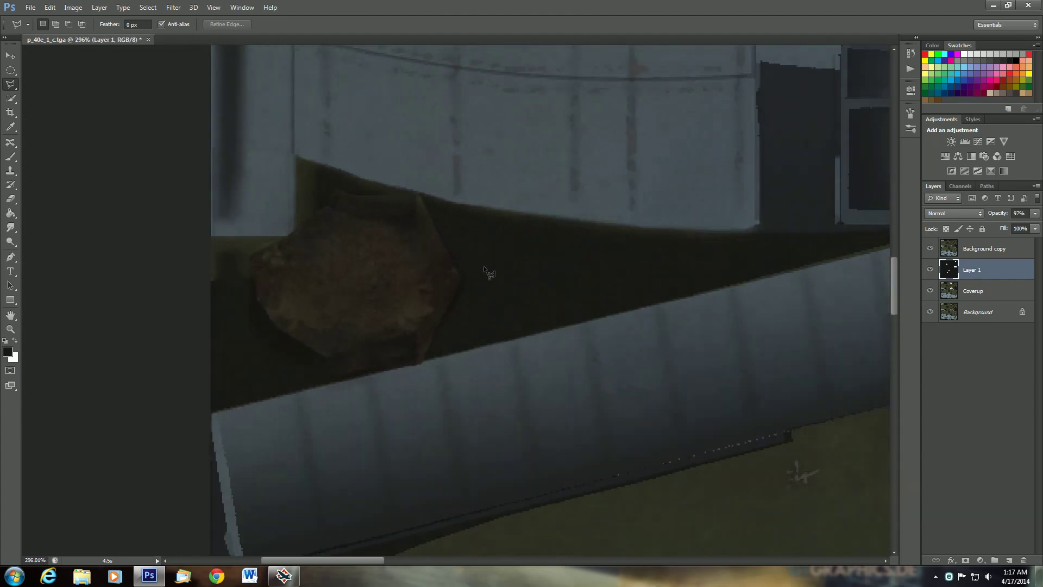
pyautogui.scroll(-16, 472, 275)
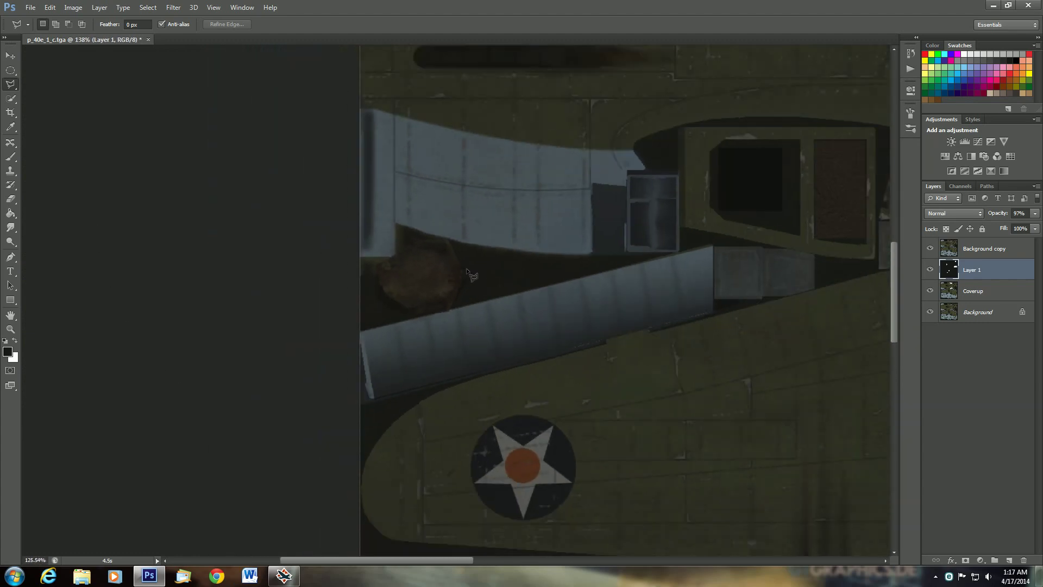
pyautogui.scroll(-3, 467, 270)
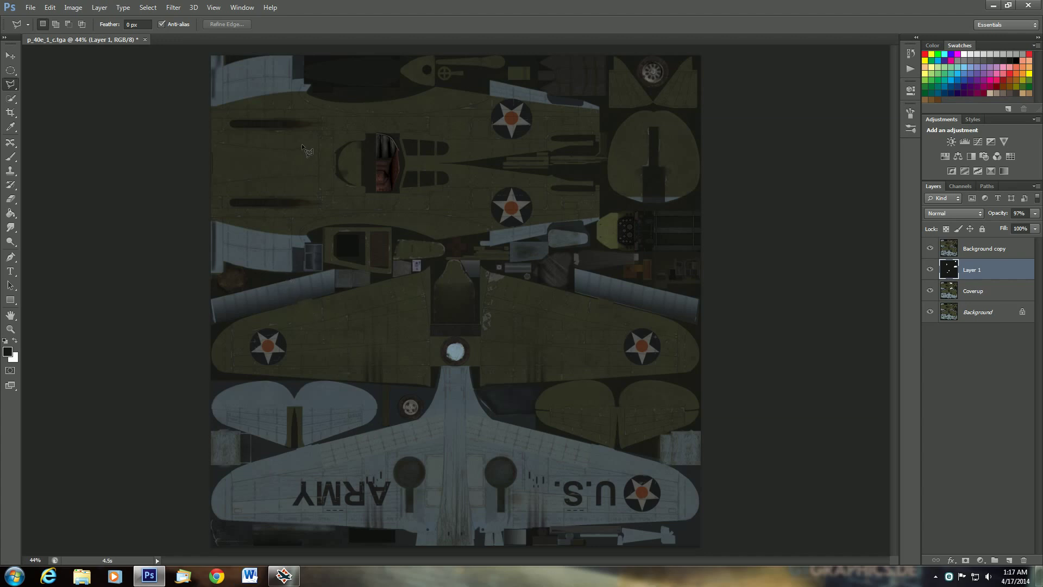
# Step: Outline the dark panel and its small rectangular tab at the texture's upper edge, beside the light-blue panel, with the Polygonal Lasso
pyautogui.scroll(8, 274, 68)
pyautogui.scroll(2, 271, 58)
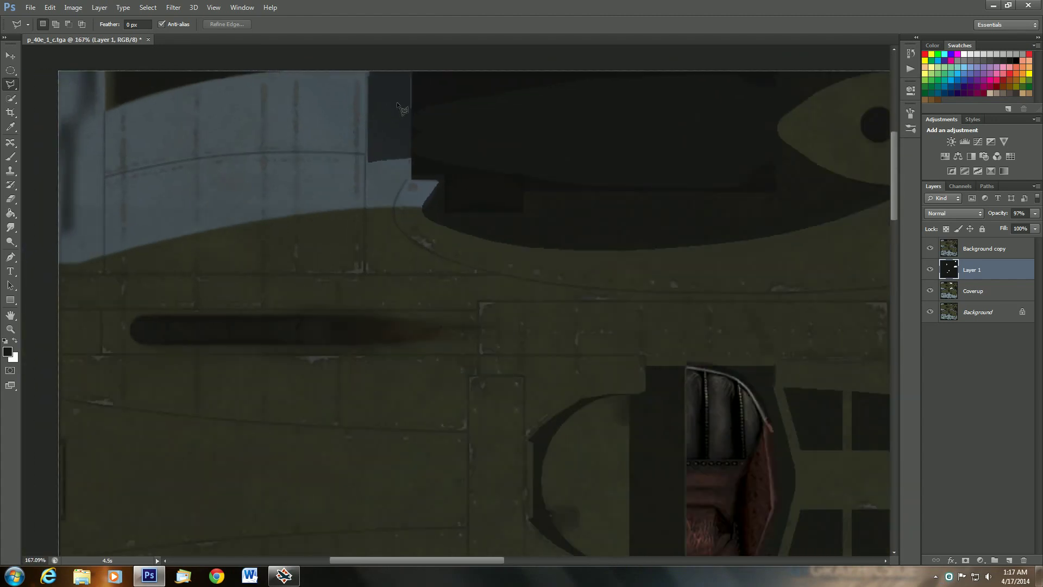
pyautogui.click(412, 72)
pyautogui.click(413, 176)
pyautogui.click(445, 176)
pyautogui.click(446, 212)
pyautogui.click(523, 212)
pyautogui.click(523, 192)
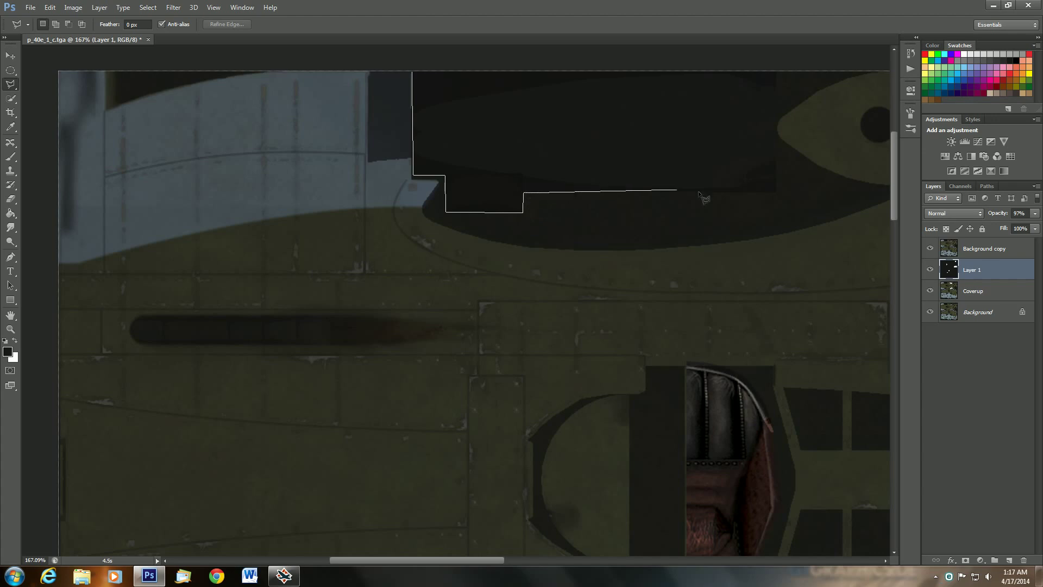
pyautogui.click(776, 193)
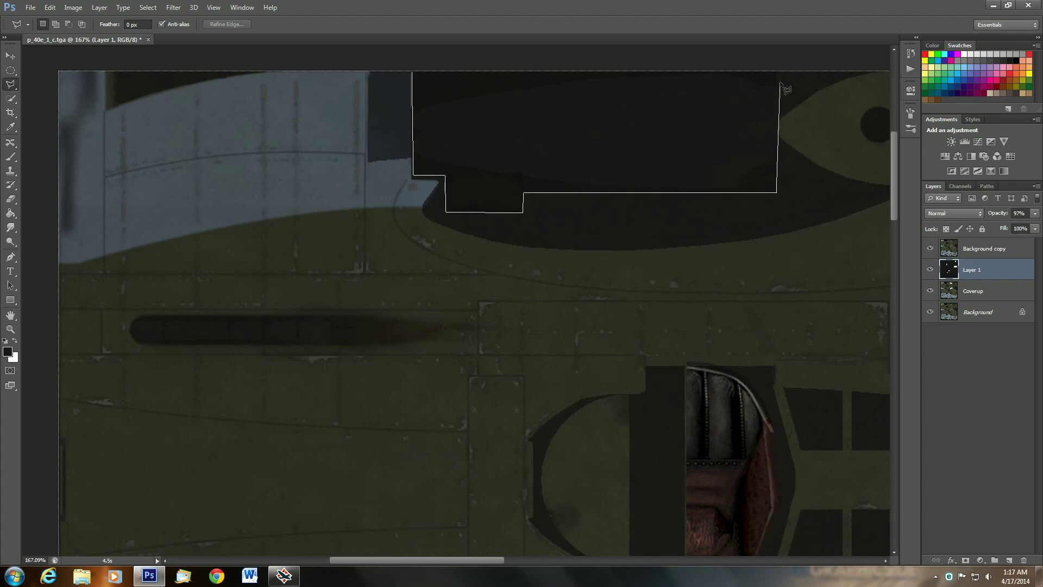
pyautogui.click(777, 72)
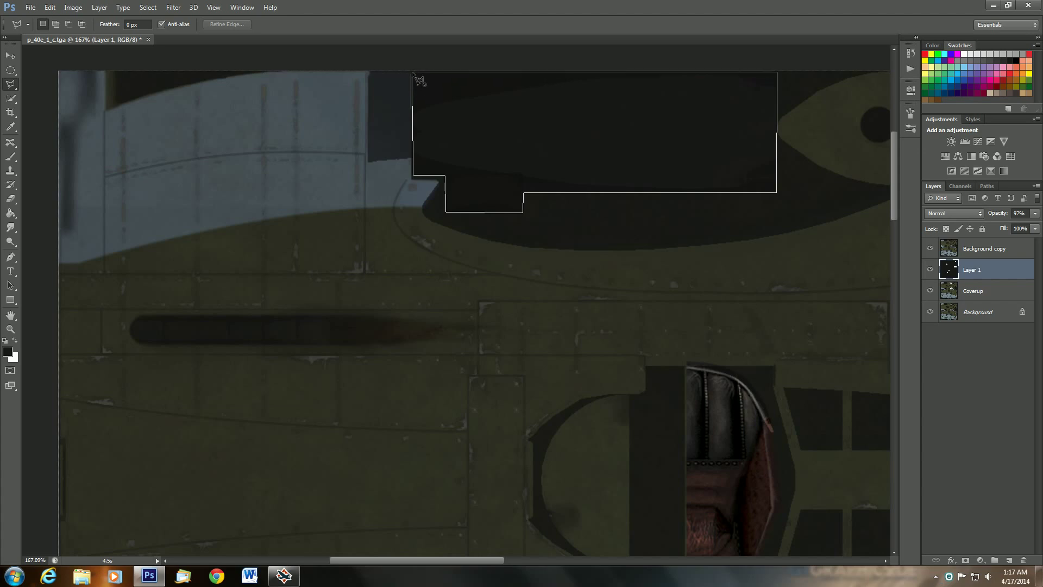
pyautogui.click(418, 81)
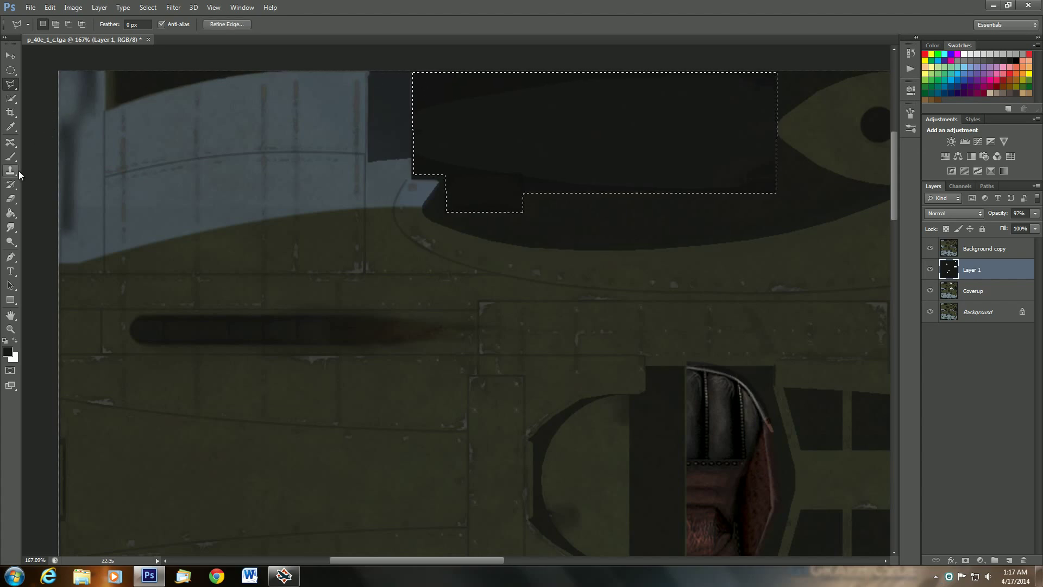
# Step: Erase Layer 1's dark fill inside the dark panel and tab selection with a 125 px Eraser, and deselect
pyautogui.click(11, 198)
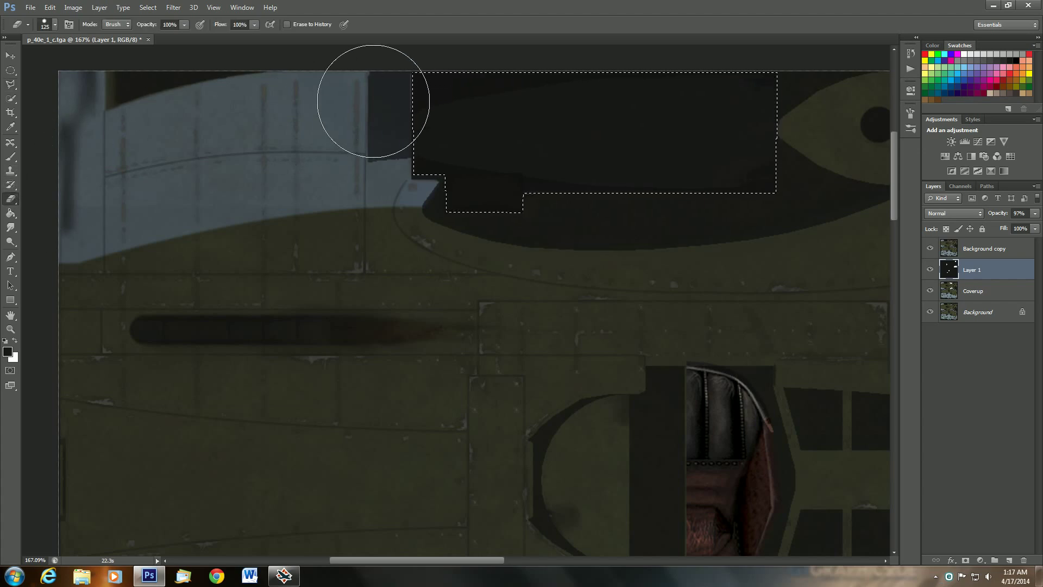
pyautogui.moveTo(373, 101)
pyautogui.mouseDown()
pyautogui.moveTo(609, 113)
pyautogui.moveTo(713, 105)
pyautogui.moveTo(767, 117)
pyautogui.moveTo(747, 176)
pyautogui.moveTo(369, 163)
pyautogui.moveTo(418, 174)
pyautogui.mouseUp()
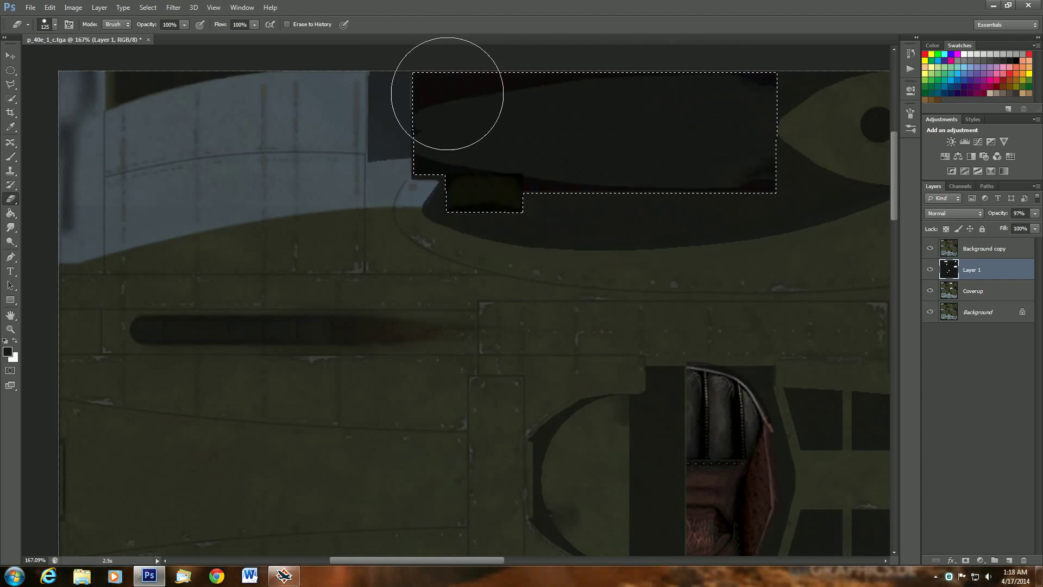
pyautogui.moveTo(447, 93)
pyautogui.mouseDown()
pyautogui.moveTo(692, 177)
pyautogui.moveTo(694, 63)
pyautogui.moveTo(510, 131)
pyautogui.moveTo(418, 136)
pyautogui.mouseUp()
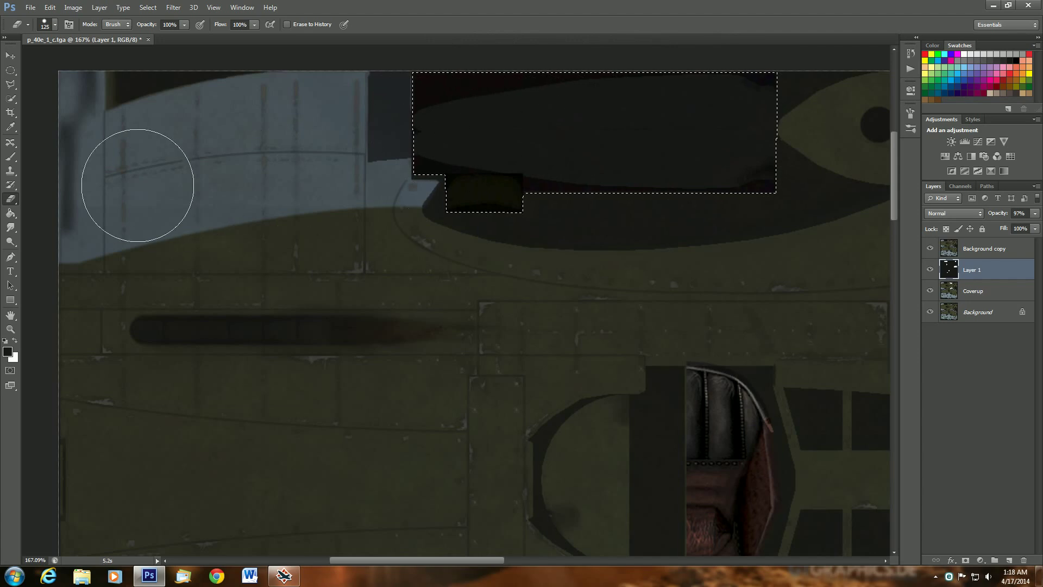
pyautogui.click(10, 84)
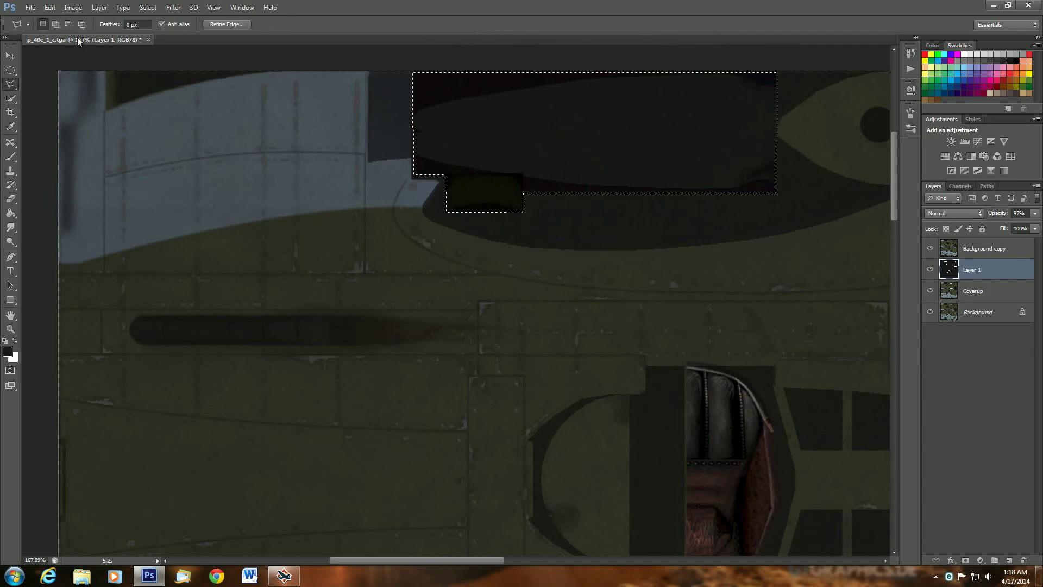
pyautogui.click(153, 10)
pyautogui.click(159, 30)
# Step: Examine the whole texture and its upper edge for detail parts still covered by the dark fill
pyautogui.scroll(-3, 468, 465)
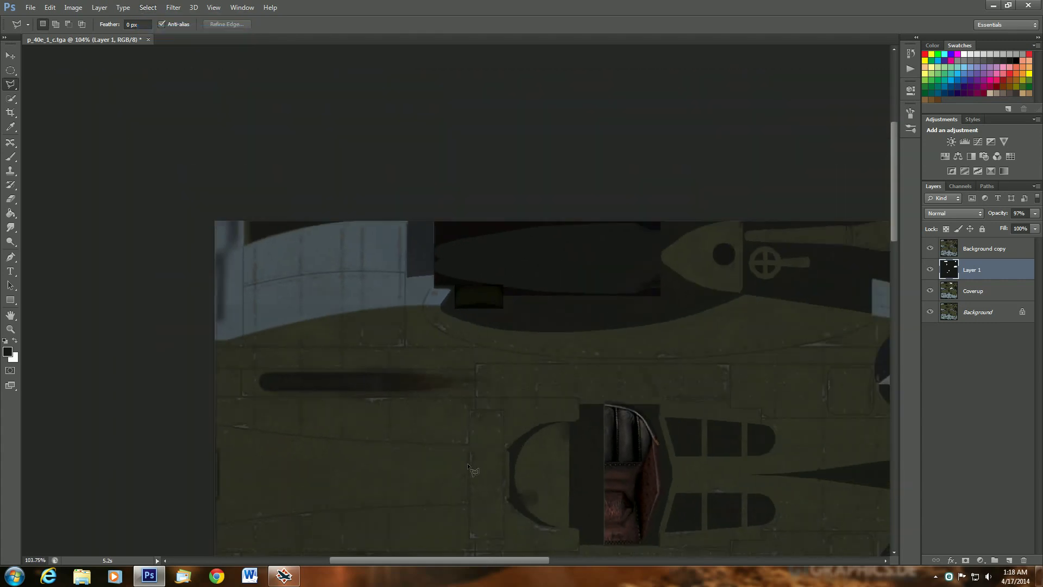
pyautogui.scroll(-5, 467, 462)
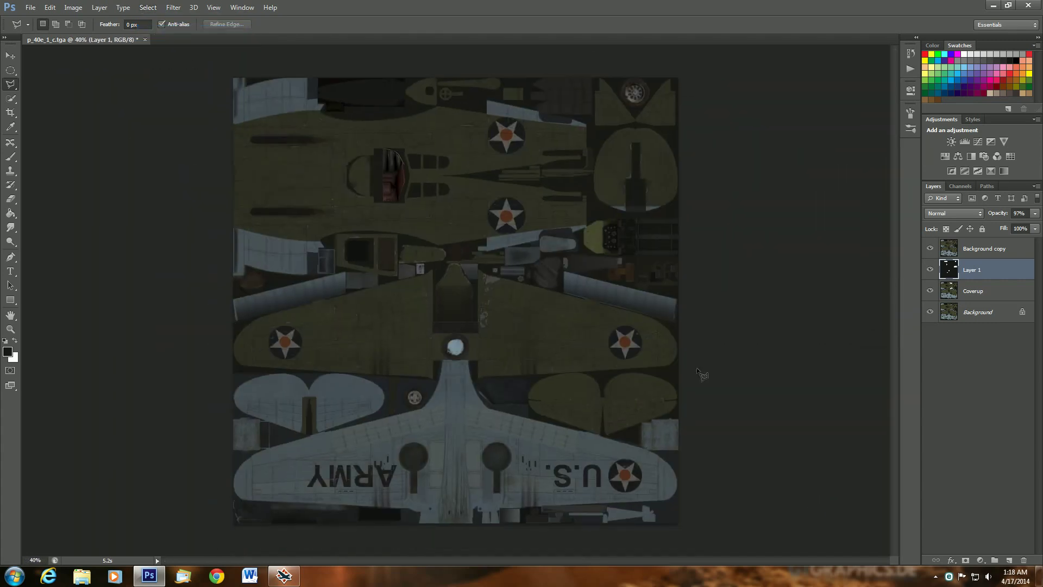
pyautogui.scroll(5, 367, 82)
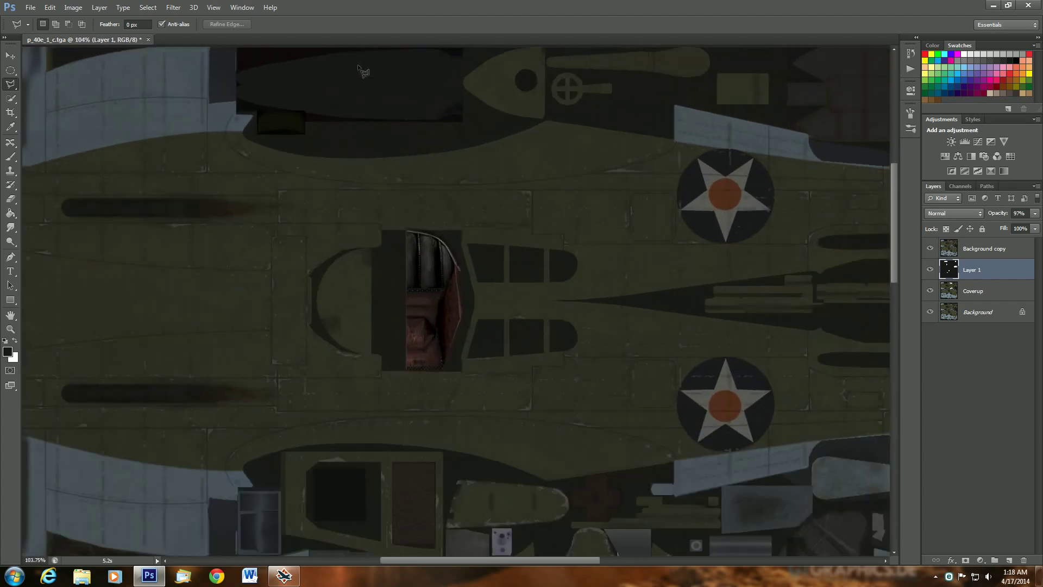
pyautogui.moveTo(895, 245); pyautogui.dragTo(894, 213)
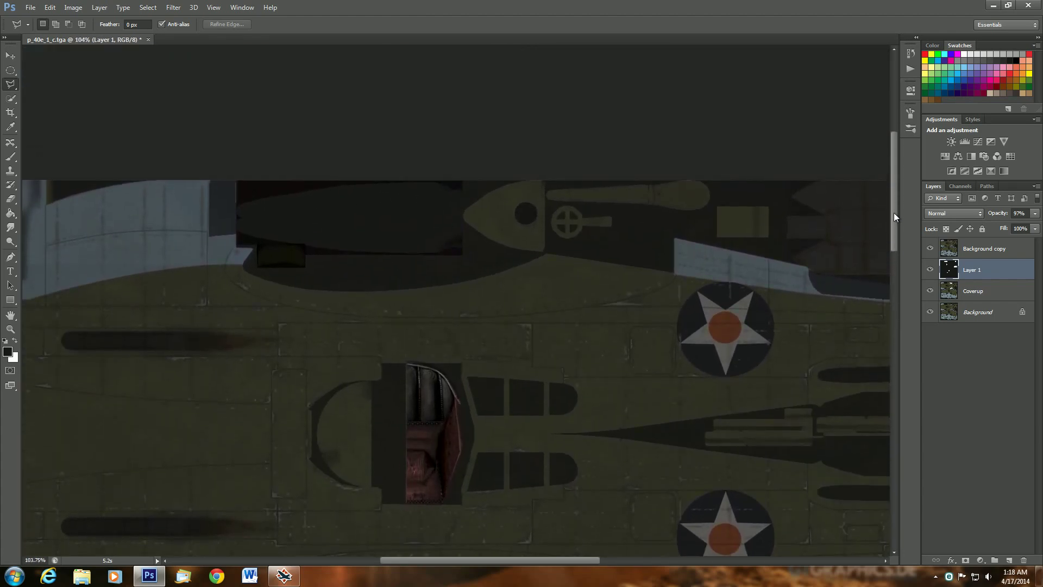
pyautogui.scroll(2, 792, 251)
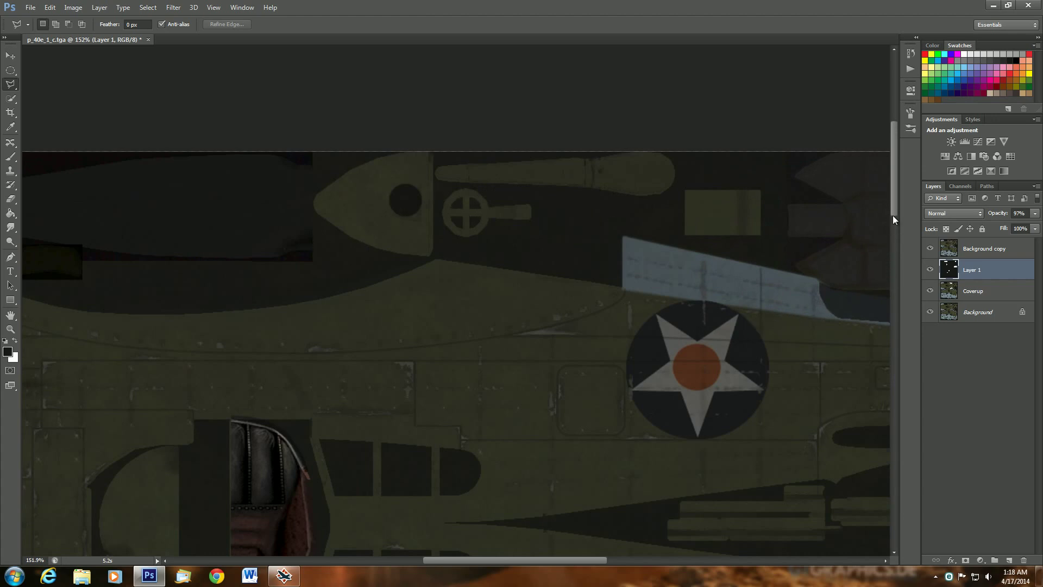
pyautogui.moveTo(894, 214); pyautogui.dragTo(897, 228)
pyautogui.scroll(-5, 831, 288)
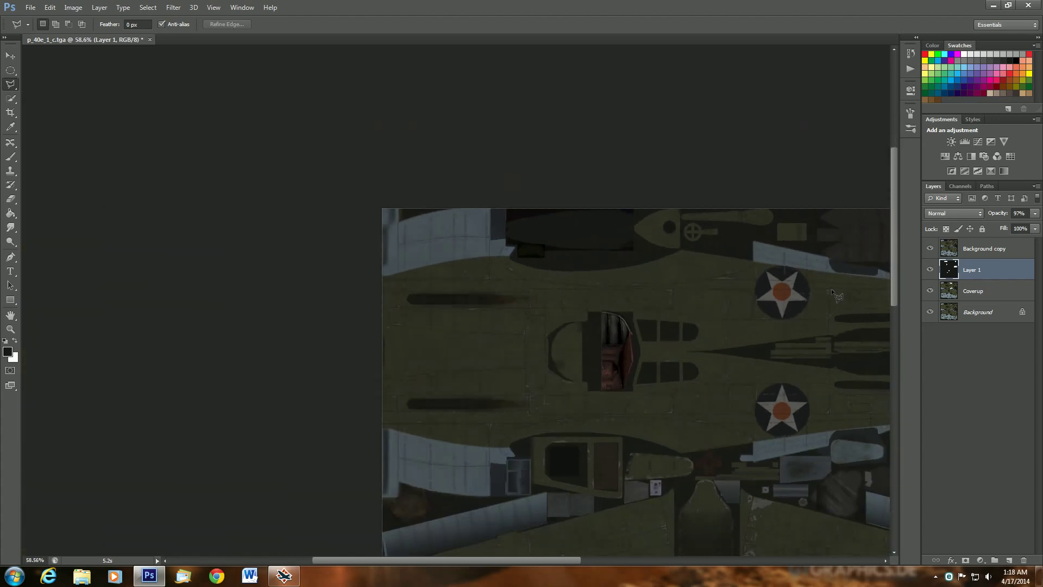
pyautogui.scroll(2, 720, 95)
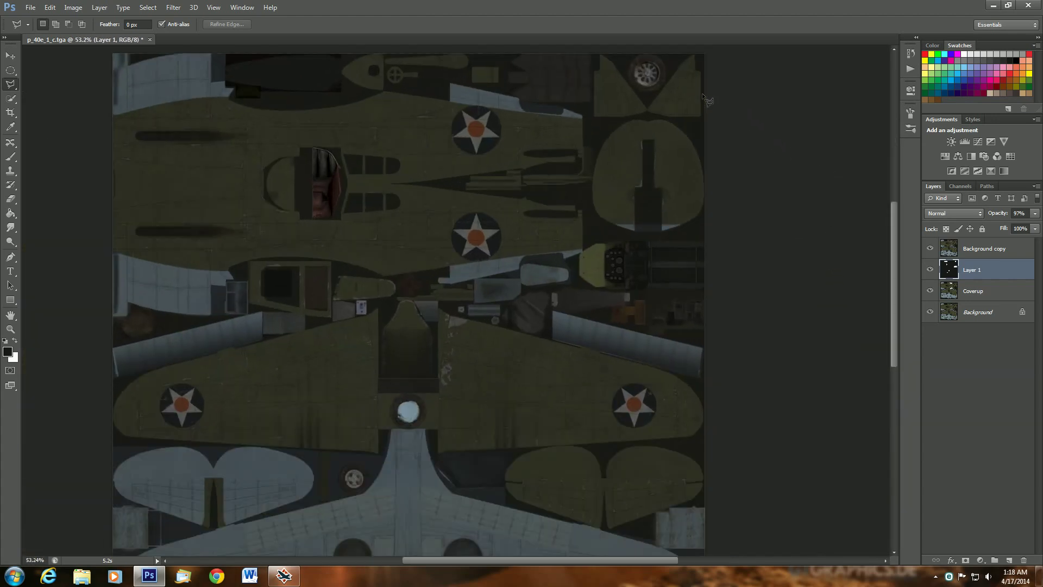
pyautogui.moveTo(894, 271); pyautogui.dragTo(894, 242)
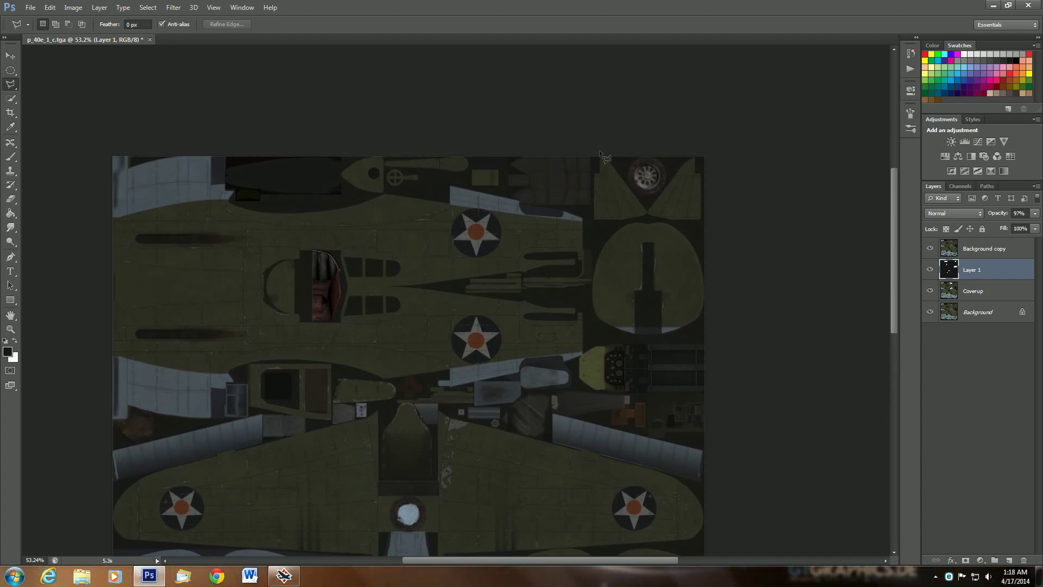
# Step: Outline the grey pointed part with brown seams at the texture's upper edge, near the wheel, with the Polygonal Lasso
pyautogui.scroll(3, 599, 151)
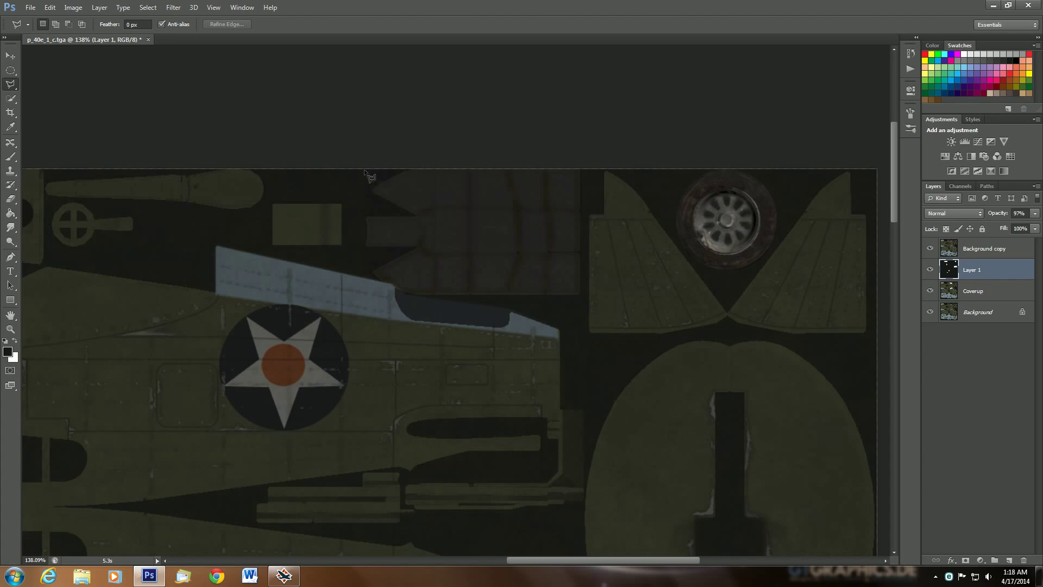
pyautogui.click(364, 170)
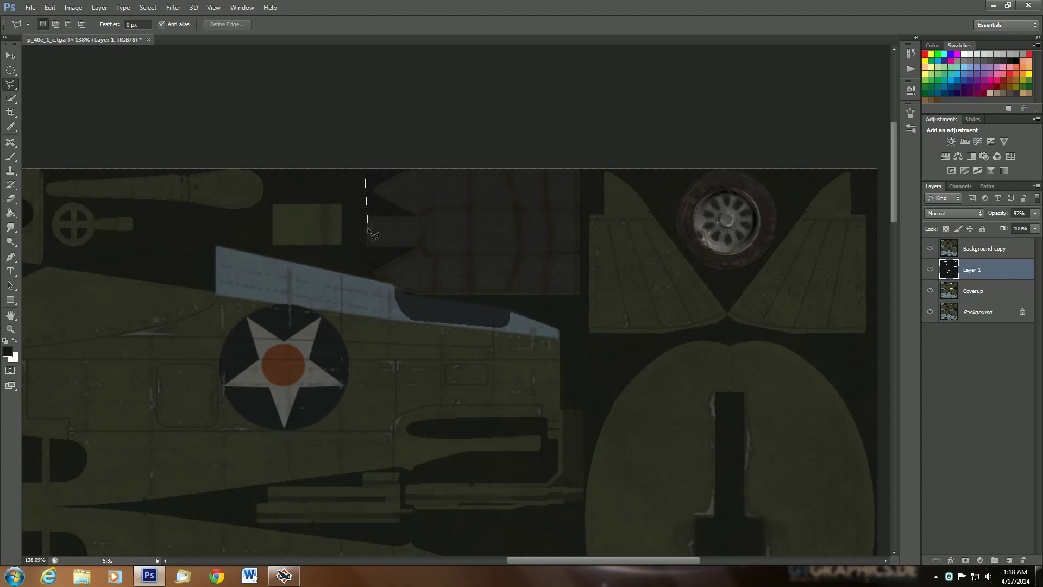
pyautogui.click(392, 285)
pyautogui.click(398, 292)
pyautogui.click(415, 295)
pyautogui.click(498, 295)
pyautogui.click(581, 295)
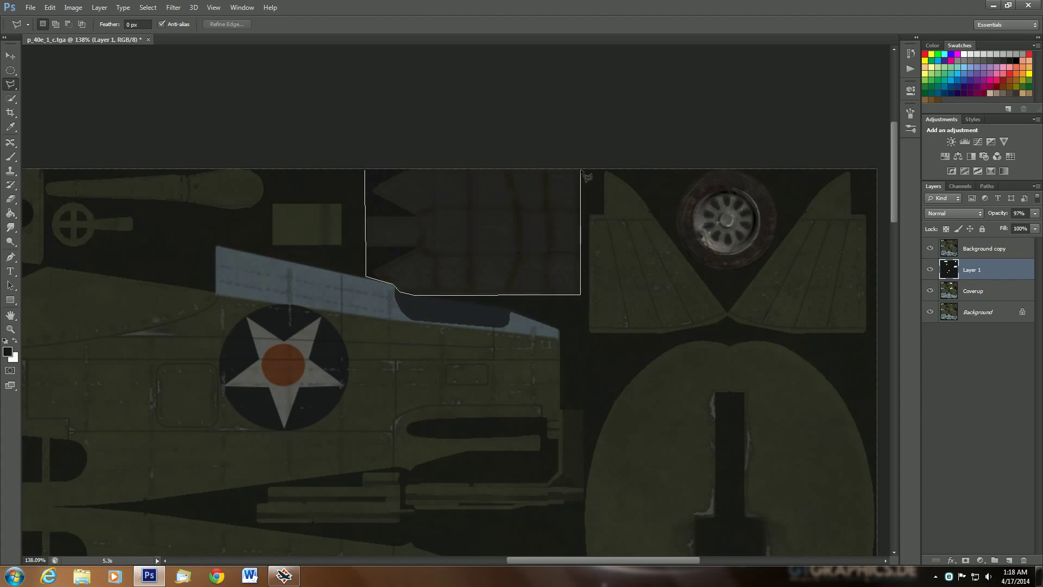
pyautogui.click(581, 170)
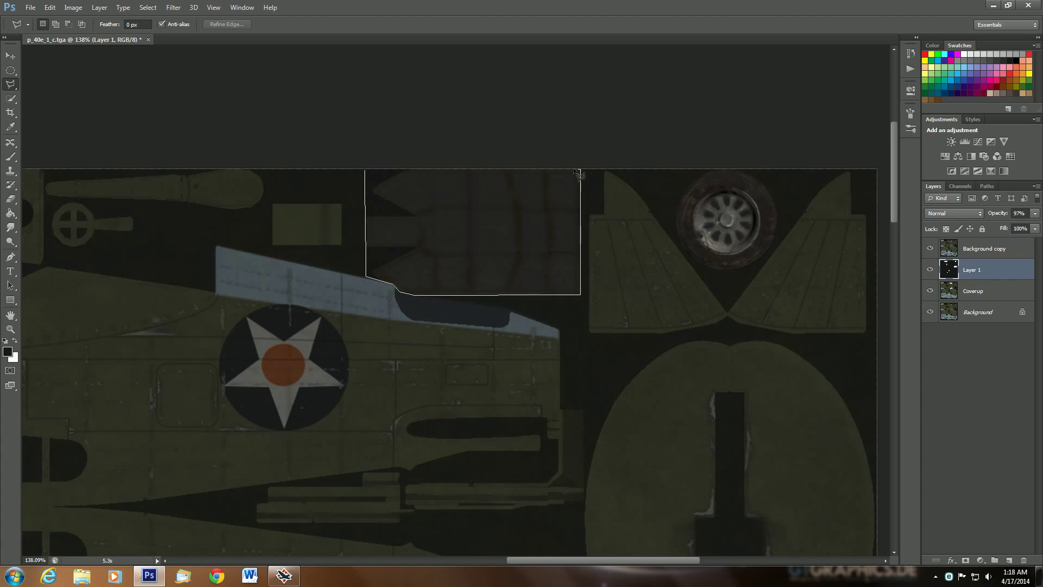
pyautogui.click(365, 170)
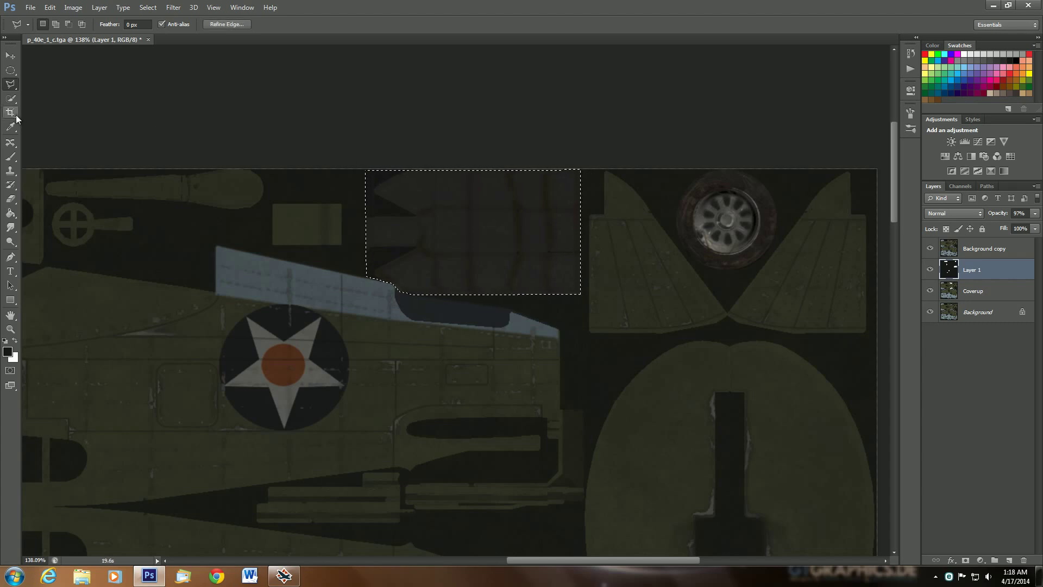
# Step: Erase Layer 1's dark fill inside the grey pointed part's selection with a 125 px Eraser
pyautogui.click(10, 199)
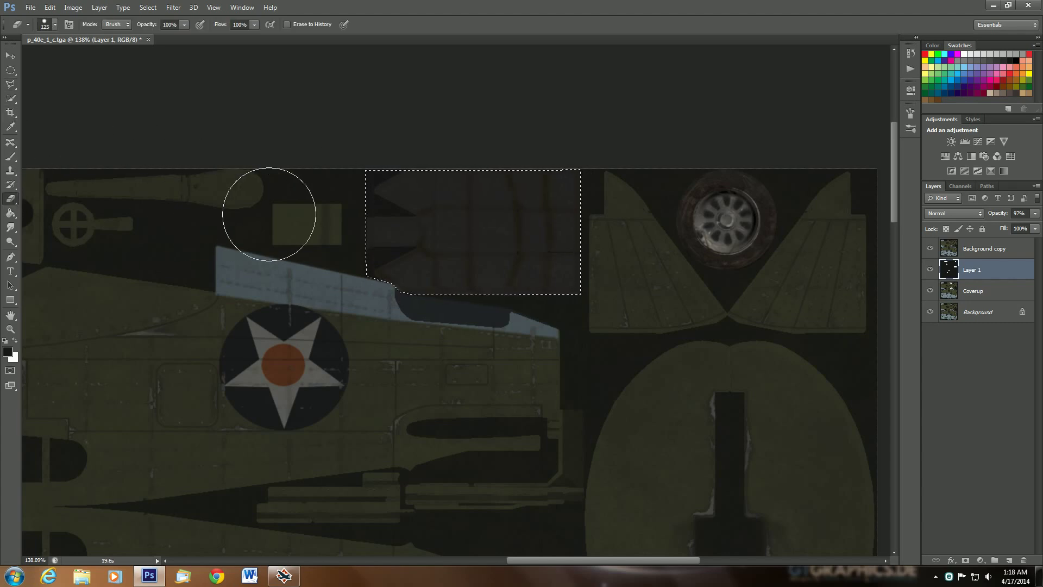
pyautogui.click(396, 208)
pyautogui.moveTo(395, 208); pyautogui.dragTo(539, 208)
pyautogui.moveTo(544, 269)
pyautogui.mouseDown()
pyautogui.moveTo(364, 233)
pyautogui.moveTo(503, 172)
pyautogui.moveTo(508, 242)
pyautogui.moveTo(379, 248)
pyautogui.moveTo(380, 224)
pyautogui.mouseUp()
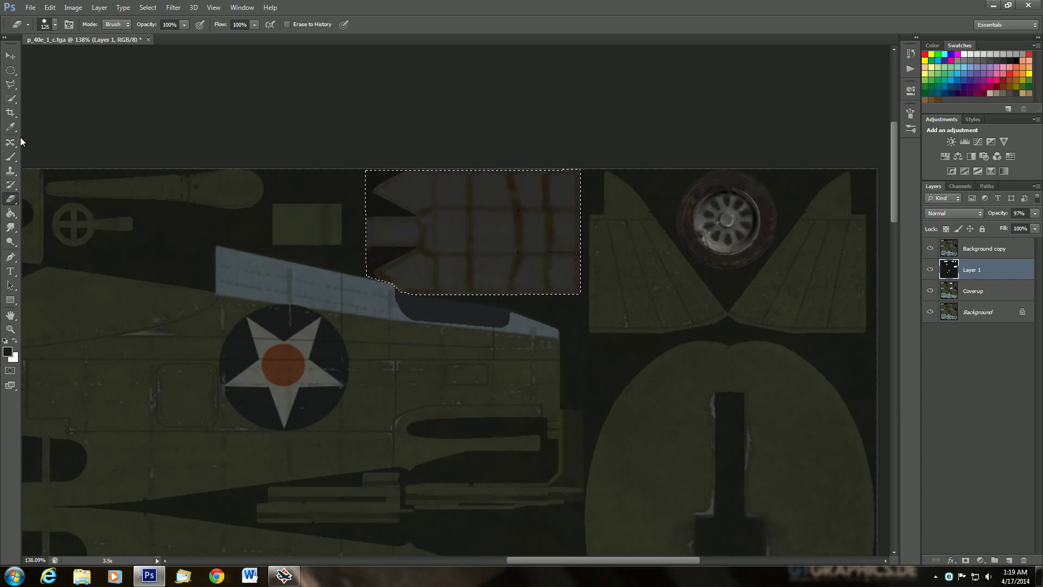
# Step: Set up the Brush tool with a soft round tip at 0% hardness and reduce its size to 90 px
pyautogui.moveTo(10, 157); pyautogui.dragTo(45, 160)
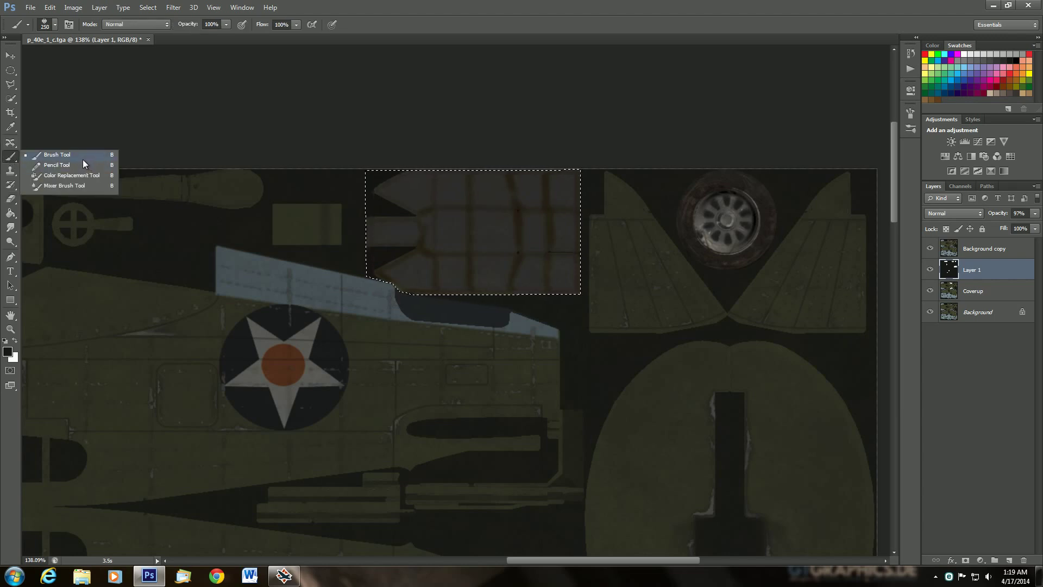
pyautogui.click(53, 26)
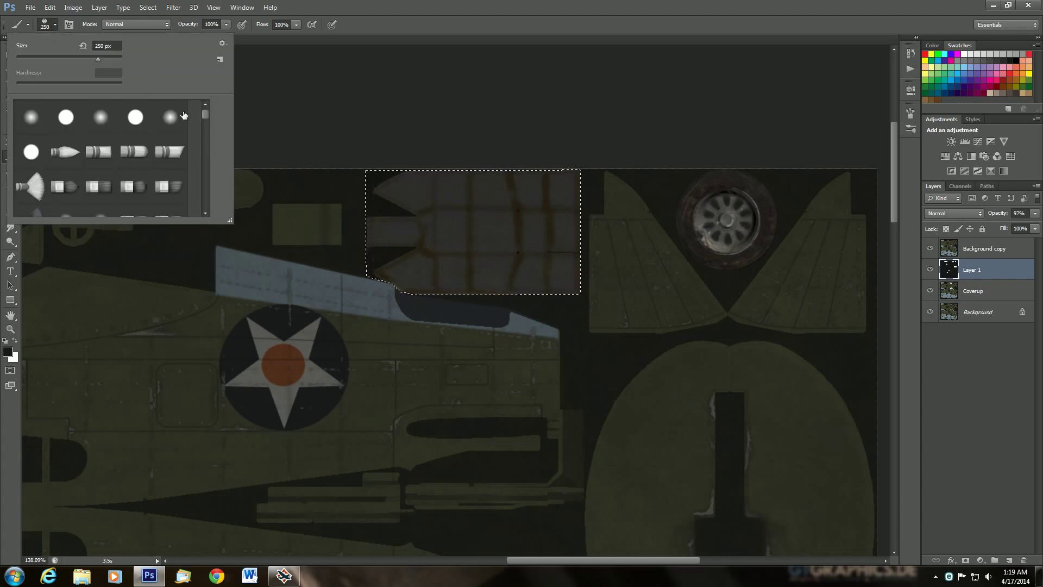
pyautogui.click(34, 124)
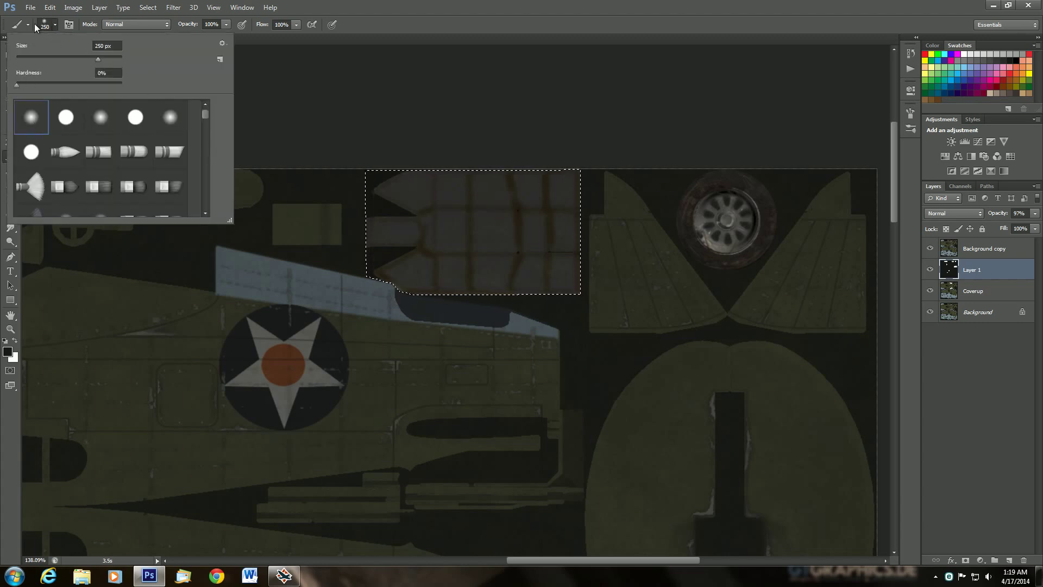
pyautogui.click(55, 26)
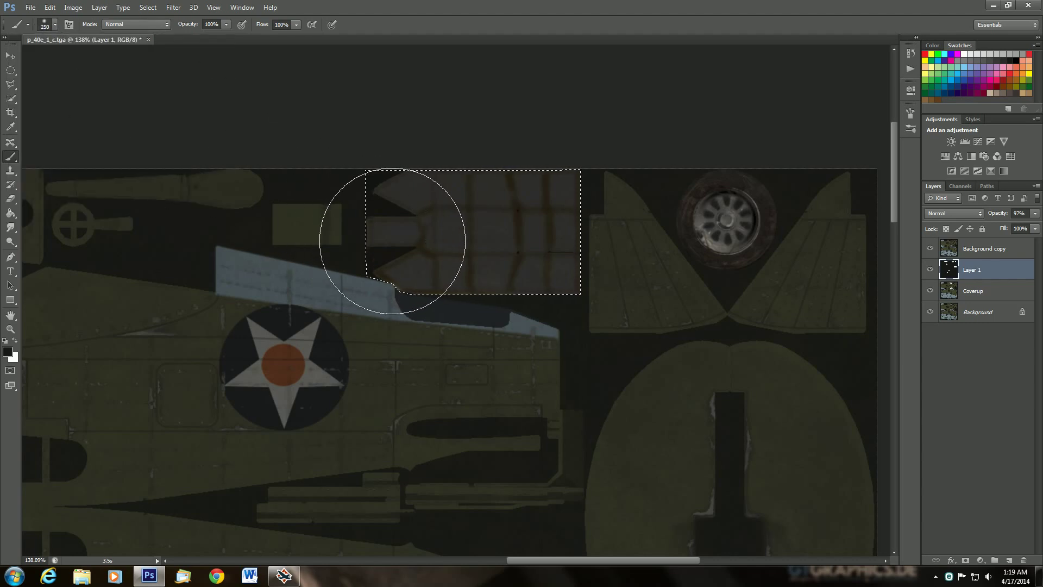
pyautogui.press('[')
pyautogui.press('[')
pyautogui.press('[')
pyautogui.press('[')
pyautogui.press('[')
pyautogui.press('[')
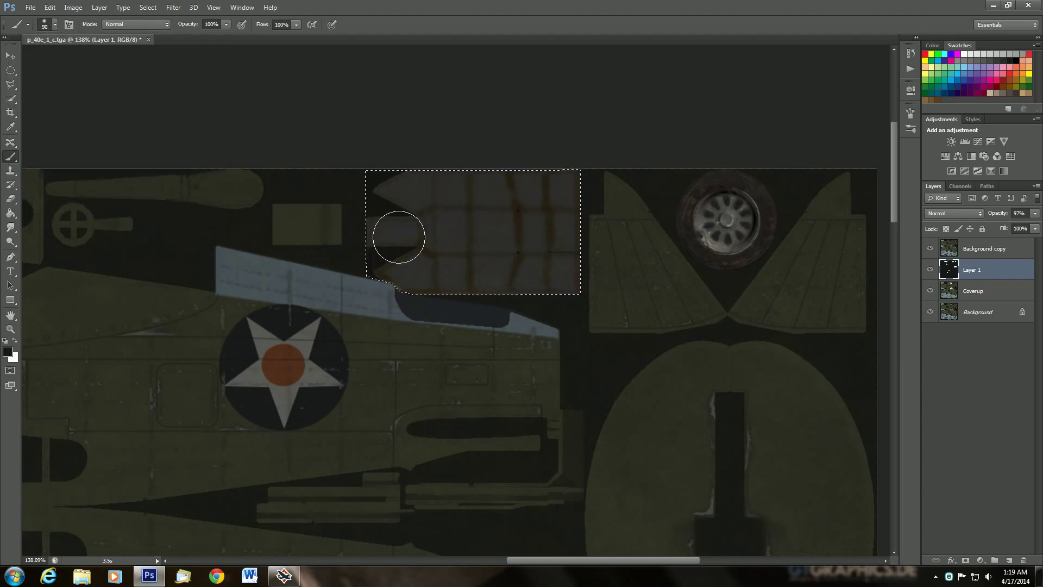
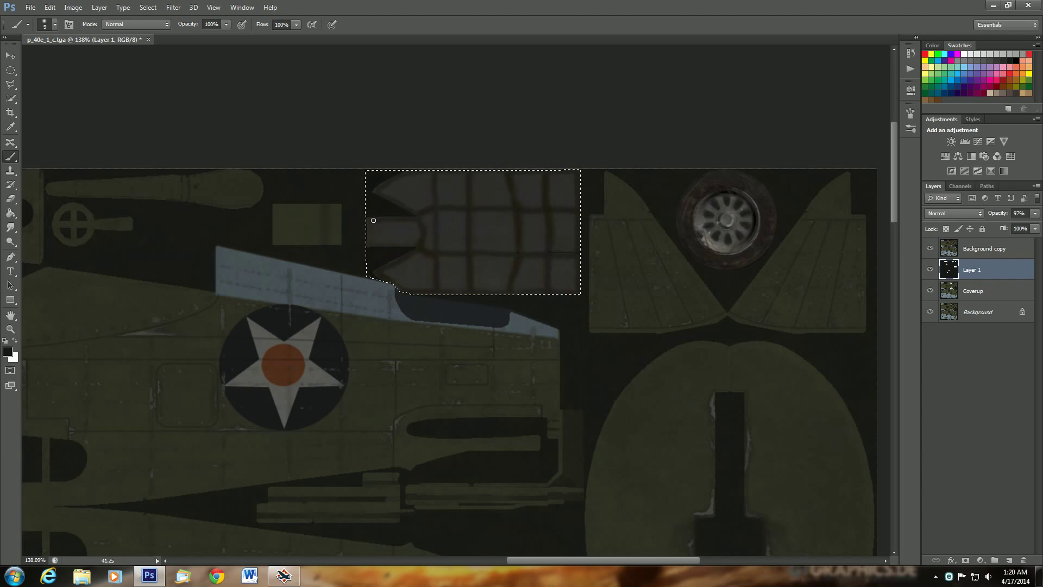
# Step: Paint dark colour along the edges of the grey pointed part's middle prong on Layer 1 with a 9 px brush, and deselect
pyautogui.moveTo(373, 220); pyautogui.dragTo(368, 220)
pyautogui.moveTo(418, 245)
pyautogui.mouseDown()
pyautogui.moveTo(383, 246)
pyautogui.moveTo(369, 222)
pyautogui.mouseUp()
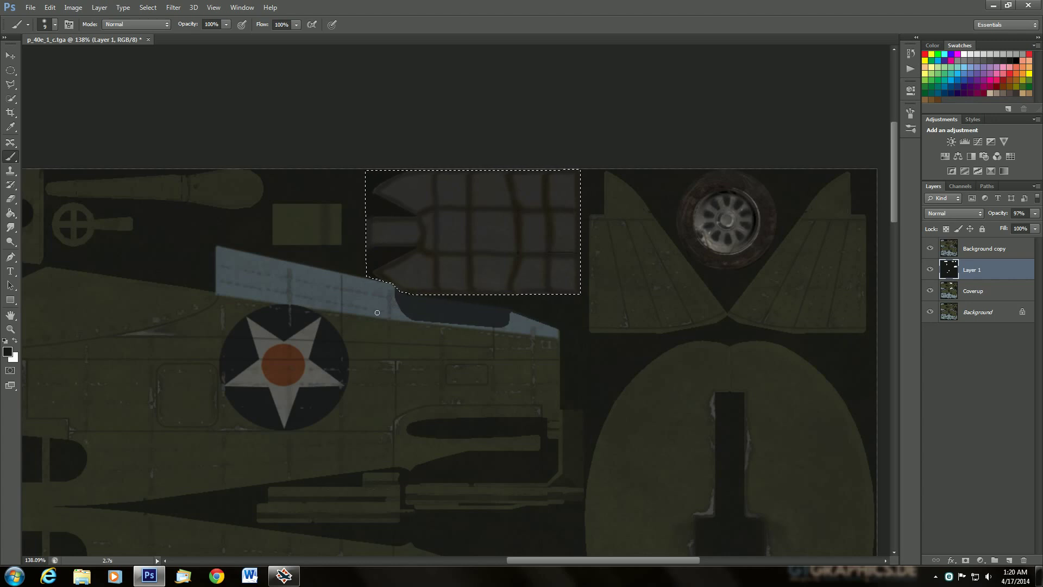
pyautogui.click(11, 56)
pyautogui.click(148, 7)
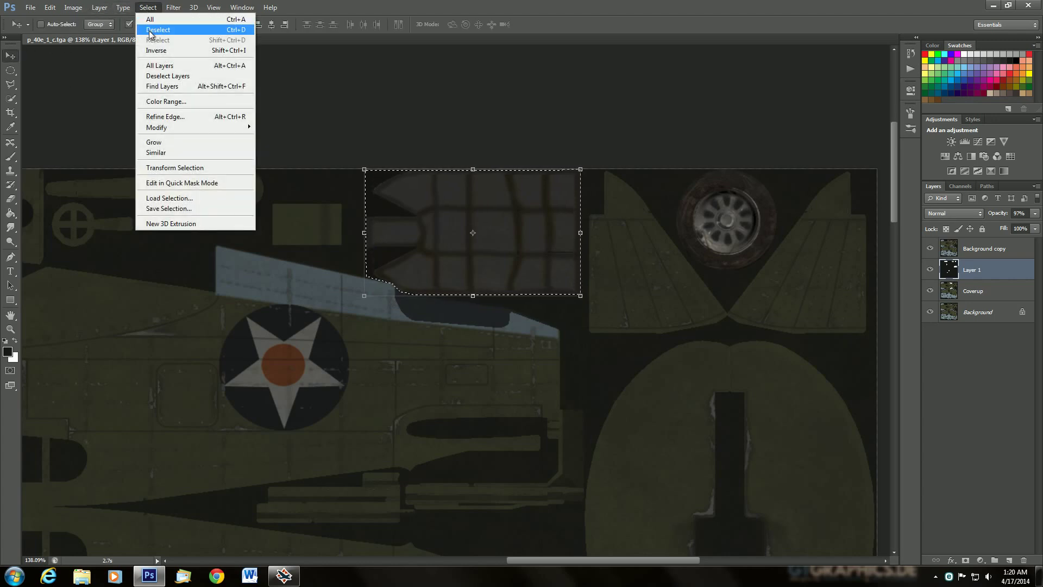
pyautogui.click(152, 30)
# Step: Examine the texture around the cockpit details and the blue-grey flap strip for parts still covered by the dark fill
pyautogui.scroll(-5, 467, 435)
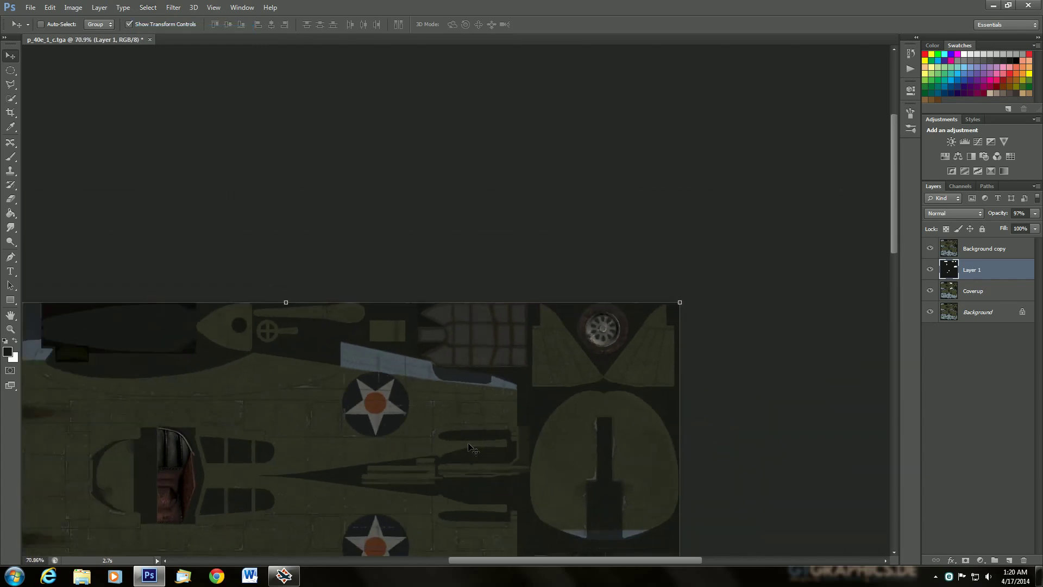
pyautogui.scroll(-3, 468, 448)
pyautogui.scroll(2, 329, 439)
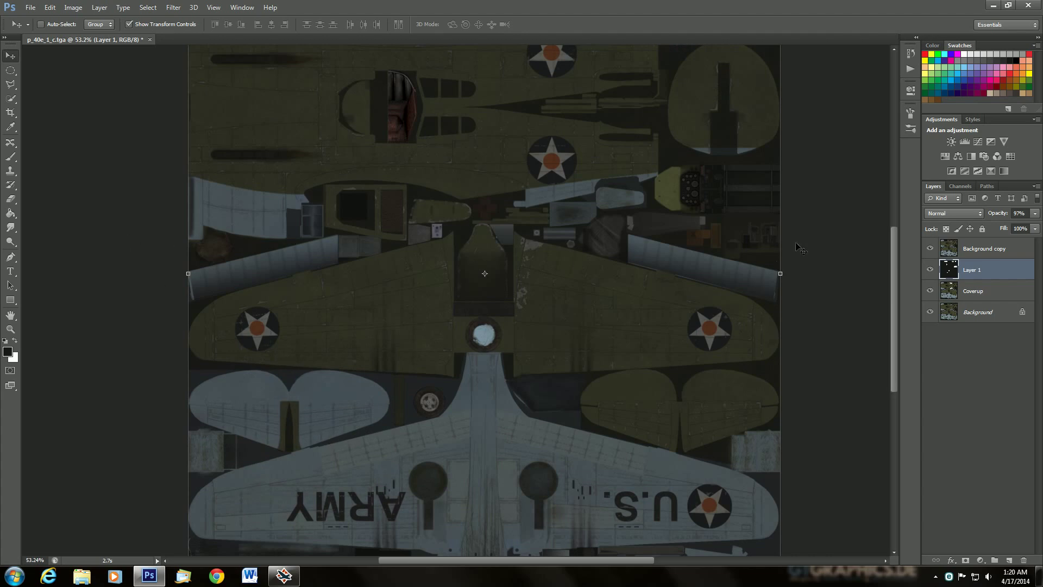
pyautogui.scroll(2, 795, 243)
pyautogui.scroll(3, 795, 242)
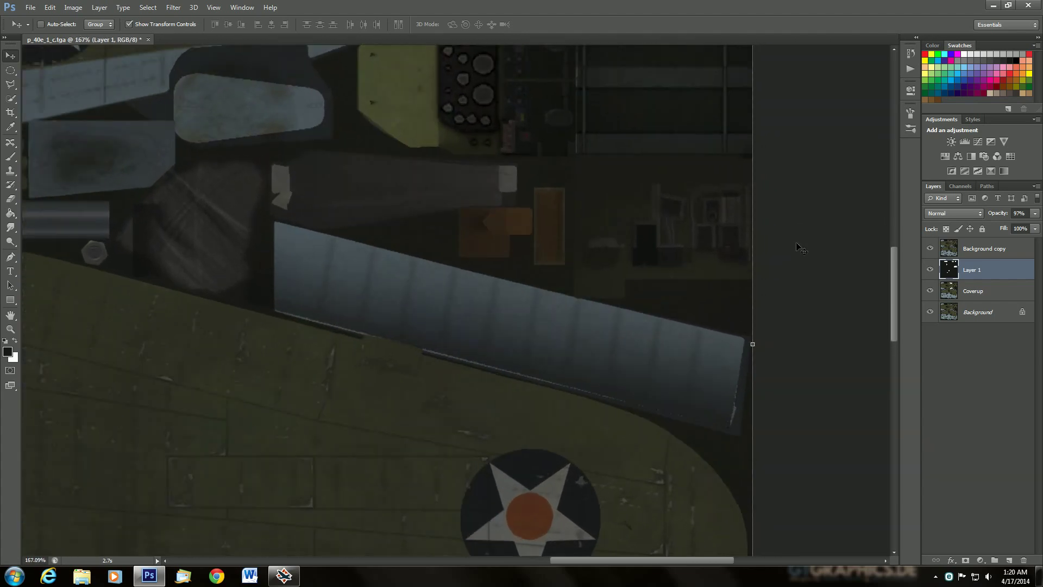
pyautogui.scroll(1, 796, 243)
pyautogui.scroll(2, 796, 243)
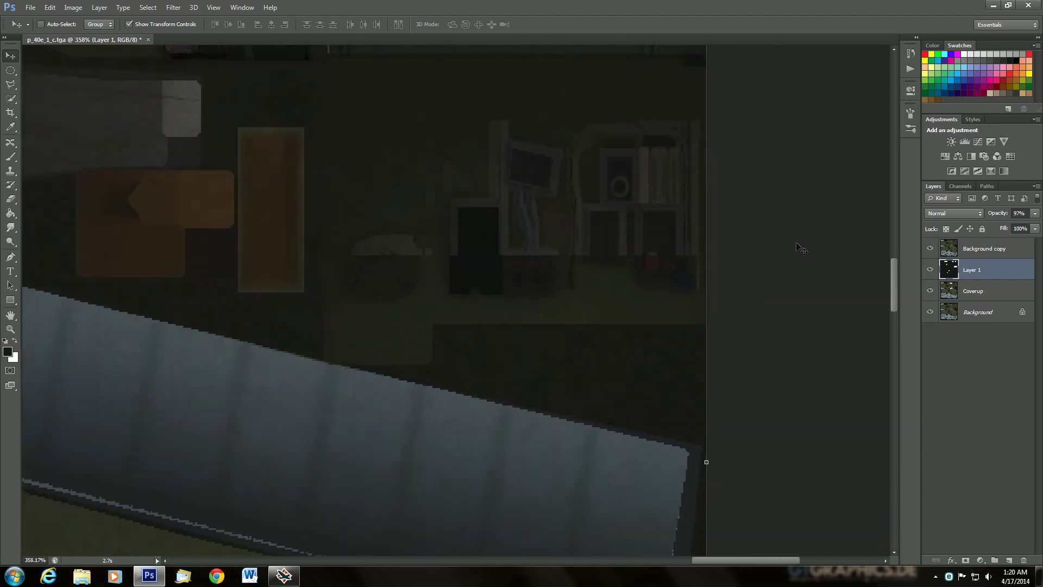
pyautogui.scroll(-1, 797, 245)
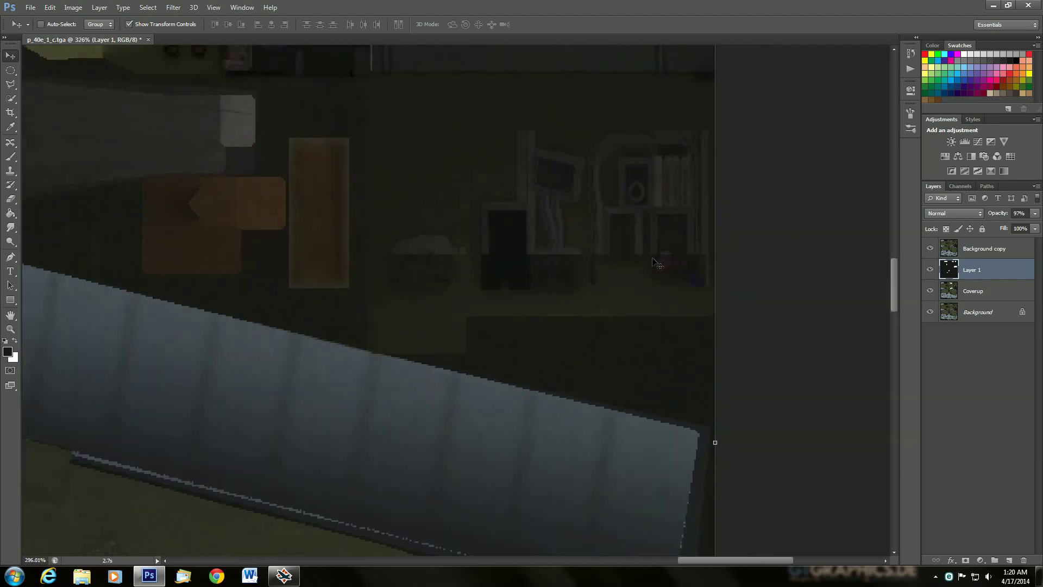
pyautogui.scroll(-1, 652, 263)
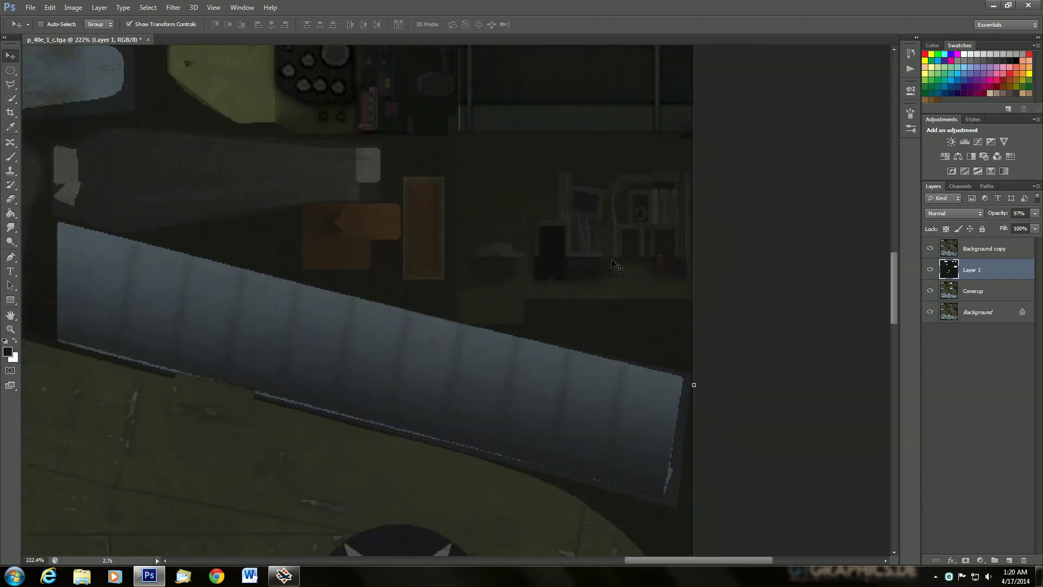
# Step: Outline the two adjoining orange-brown parts above the blue-grey flap strip with the Polygonal Lasso
pyautogui.click(10, 84)
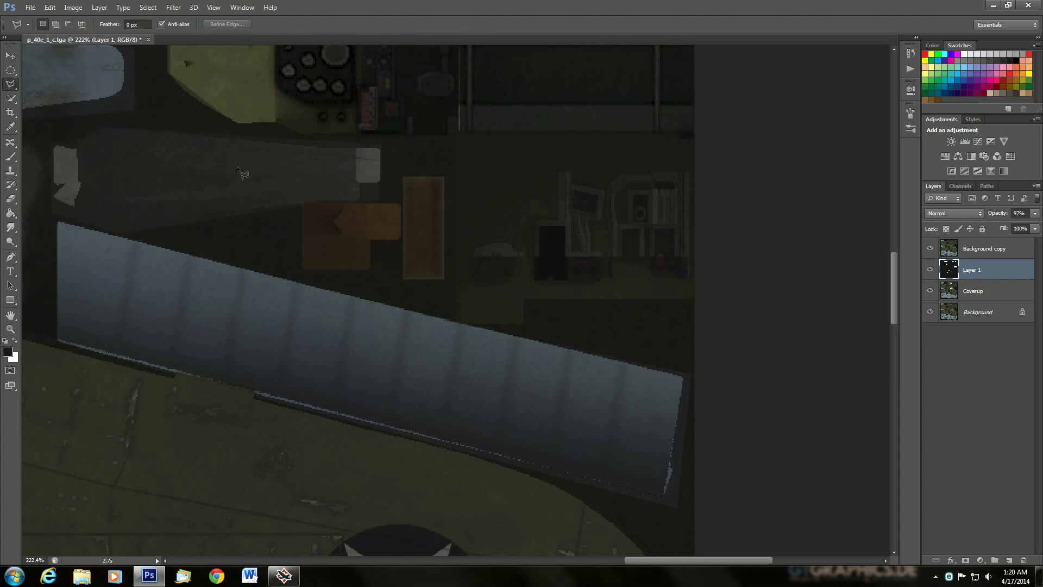
pyautogui.click(403, 178)
pyautogui.click(404, 203)
pyautogui.click(304, 202)
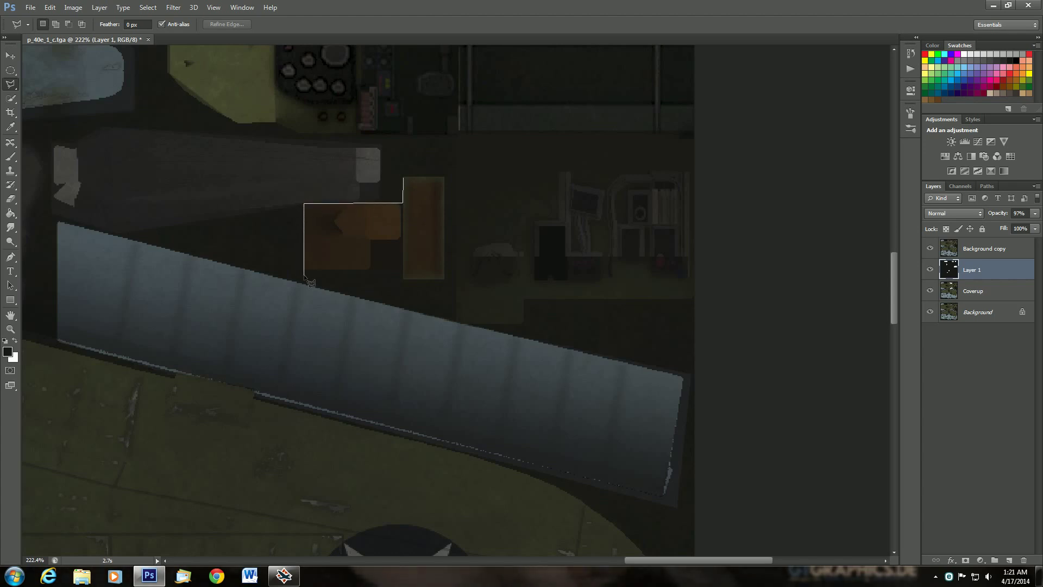
pyautogui.click(304, 269)
pyautogui.click(403, 270)
pyautogui.click(403, 278)
pyautogui.click(443, 278)
pyautogui.click(444, 177)
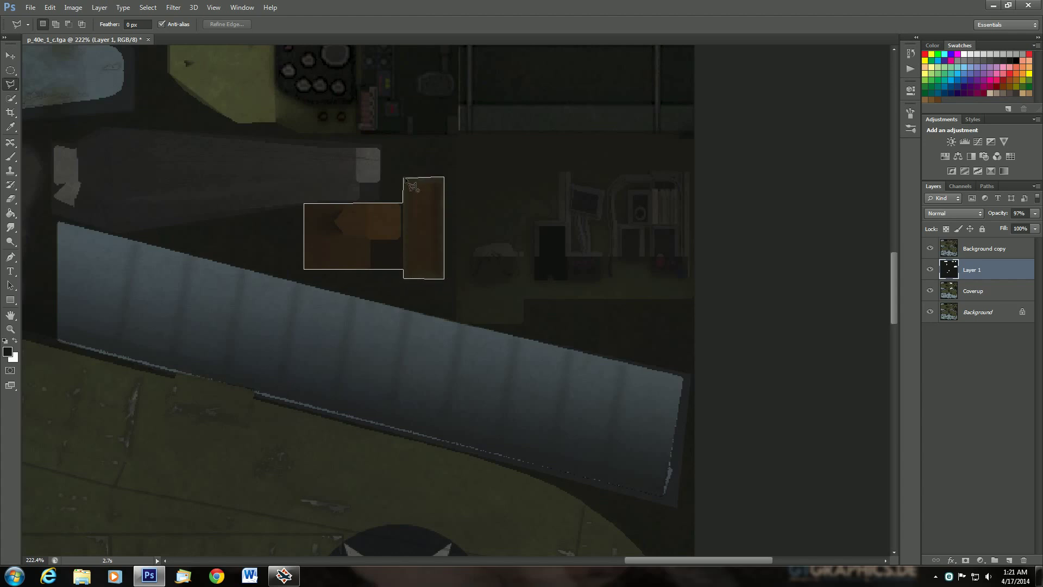
pyautogui.click(403, 177)
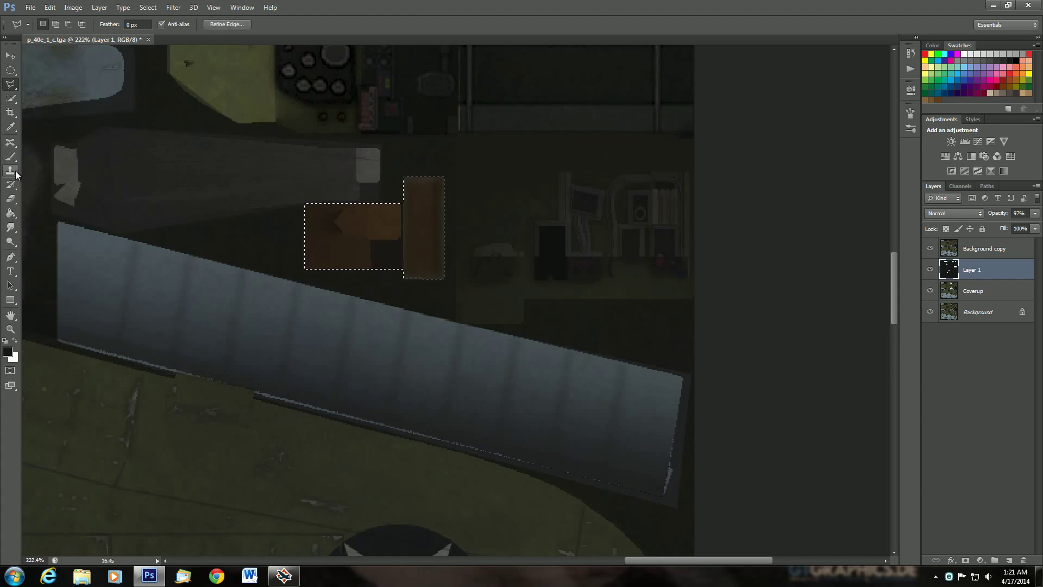
# Step: Erase Layer 1's dark fill inside the orange-brown parts' selection with a 125 px Eraser, and deselect
pyautogui.click(11, 199)
pyautogui.moveTo(256, 218)
pyautogui.mouseDown()
pyautogui.moveTo(333, 228)
pyautogui.moveTo(426, 221)
pyautogui.moveTo(314, 236)
pyautogui.mouseUp()
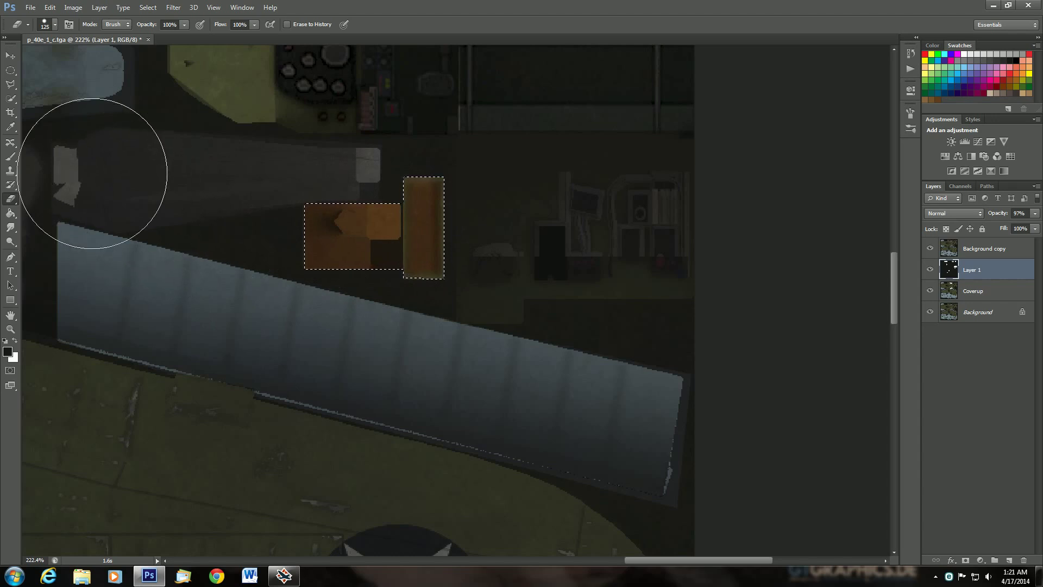
pyautogui.click(10, 84)
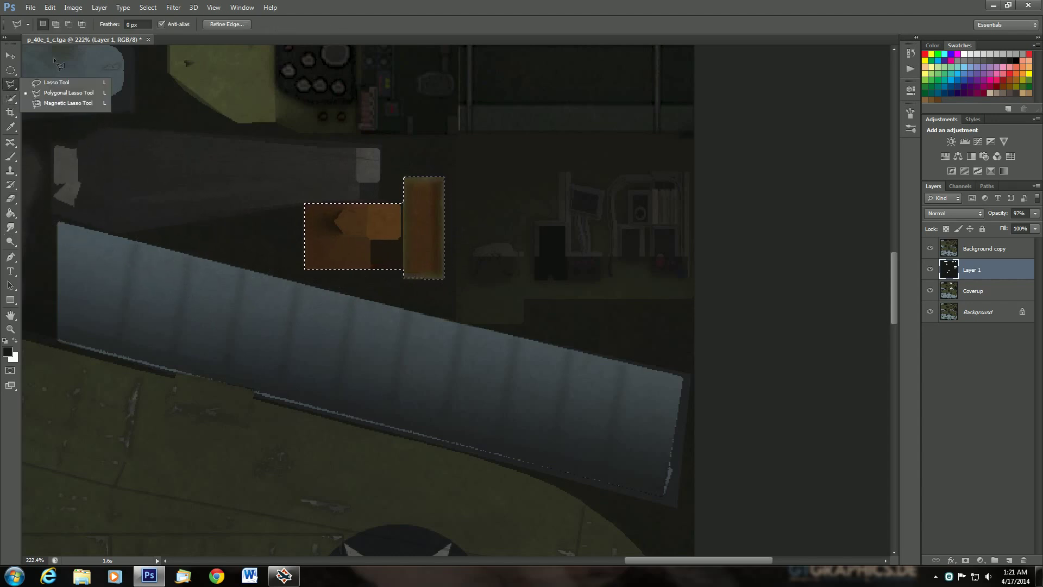
pyautogui.click(155, 8)
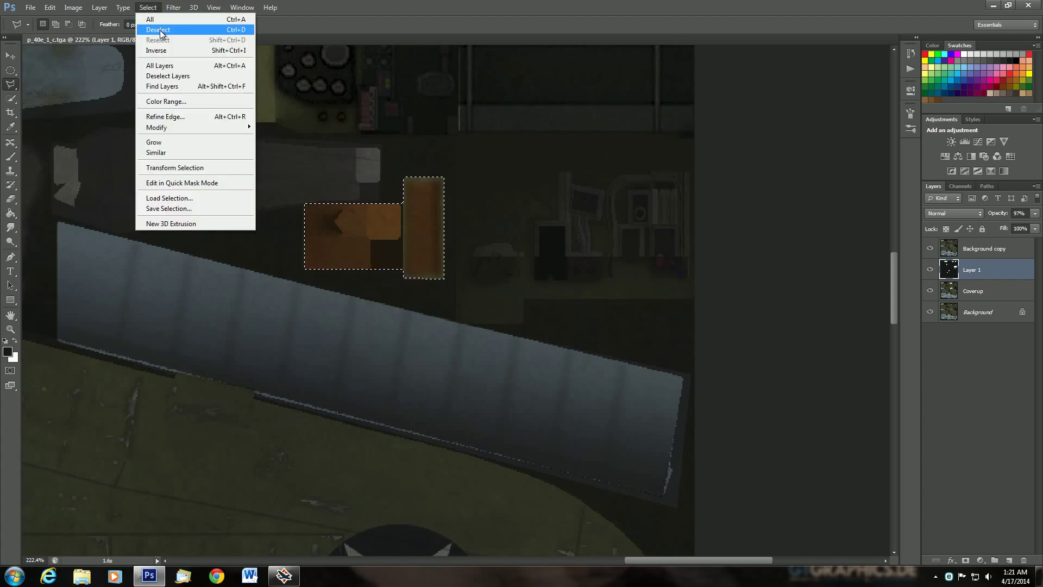
pyautogui.click(163, 34)
# Step: Outline the reddish-brown cross-shaped part below the fuselage, near the texture's centre, with the Polygonal Lasso
pyautogui.scroll(-5, 39, 239)
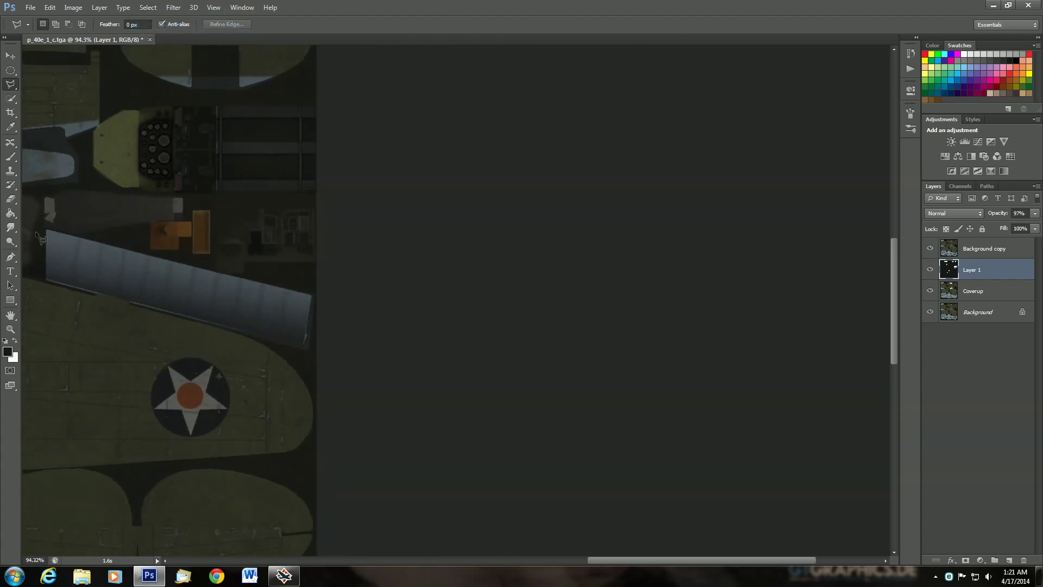
pyautogui.scroll(-3, 37, 239)
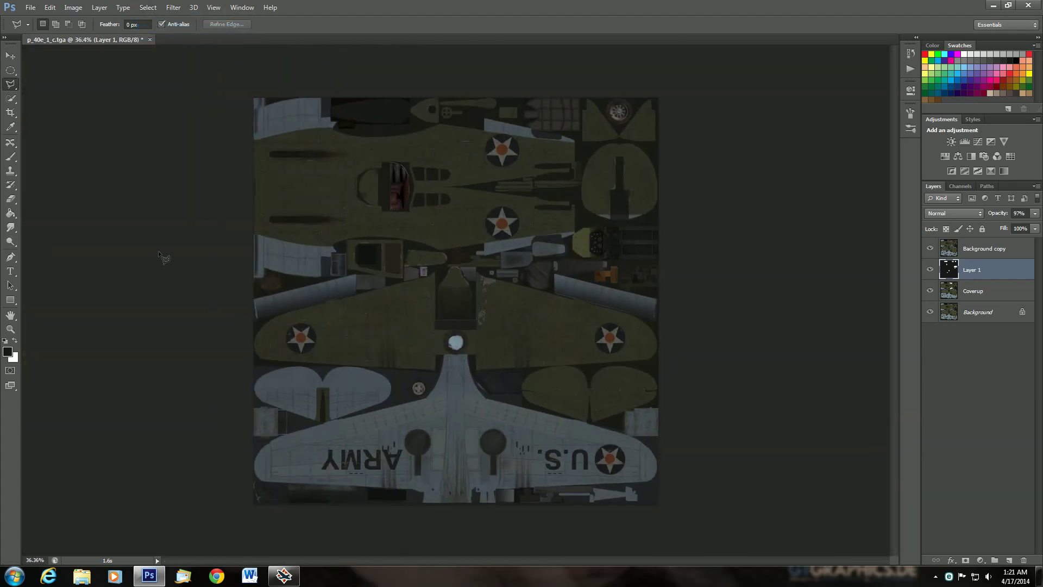
pyautogui.scroll(2, 159, 250)
pyautogui.scroll(6, 677, 272)
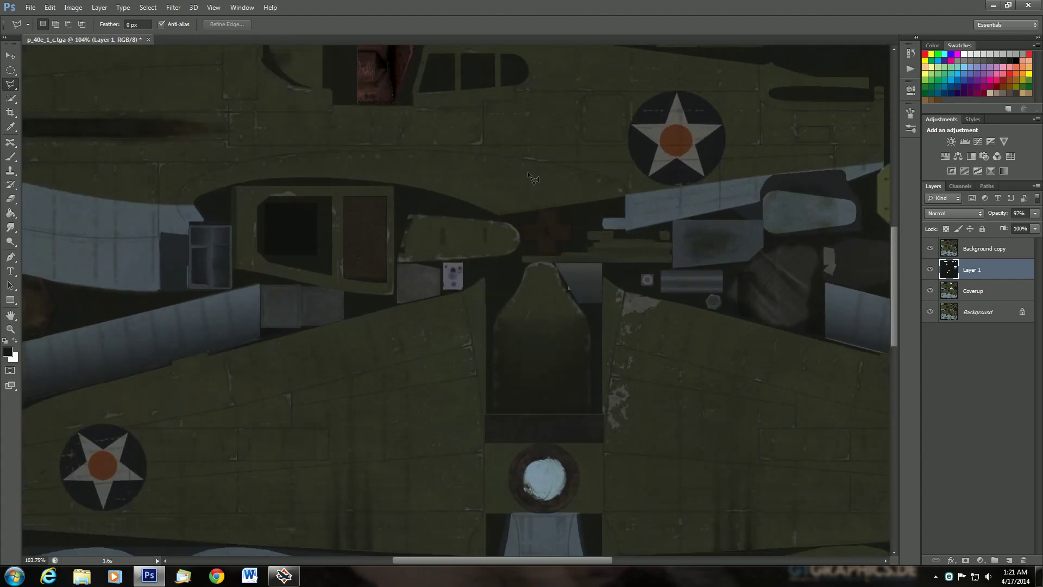
pyautogui.scroll(2, 669, 271)
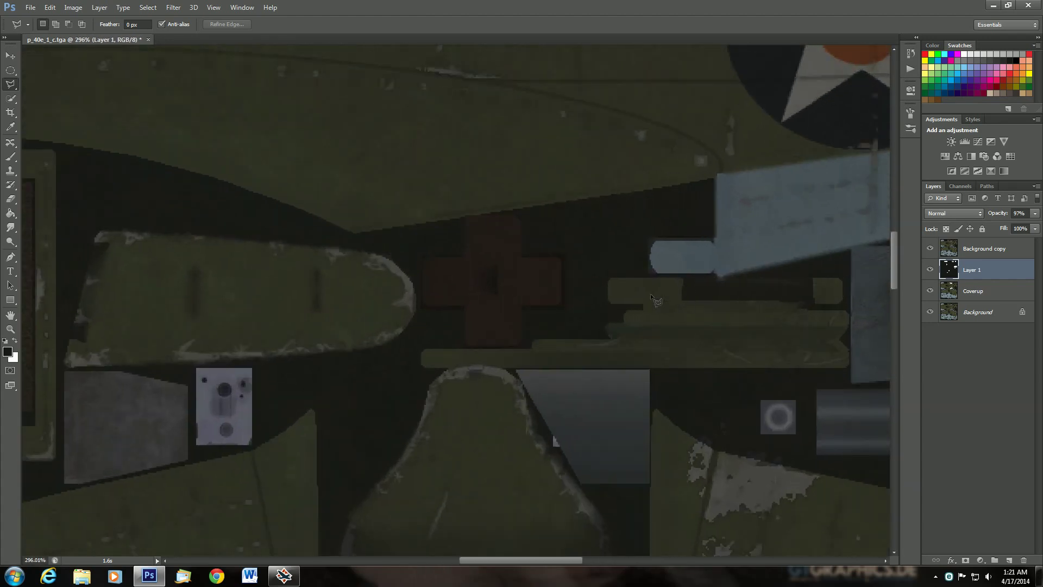
pyautogui.click(465, 216)
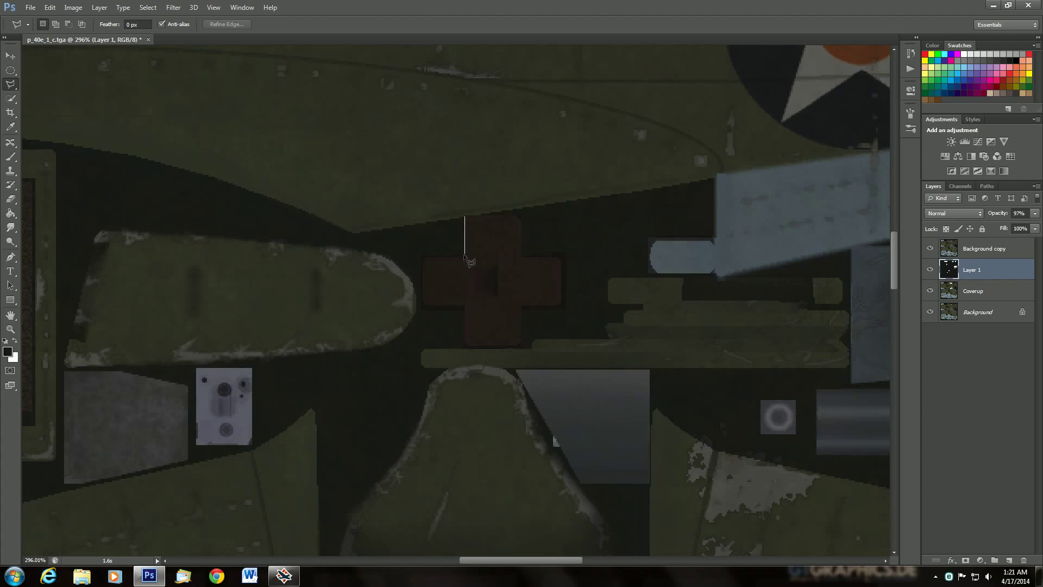
pyautogui.click(464, 255)
pyautogui.click(422, 256)
pyautogui.click(423, 312)
pyautogui.click(463, 312)
pyautogui.click(463, 347)
pyautogui.click(522, 348)
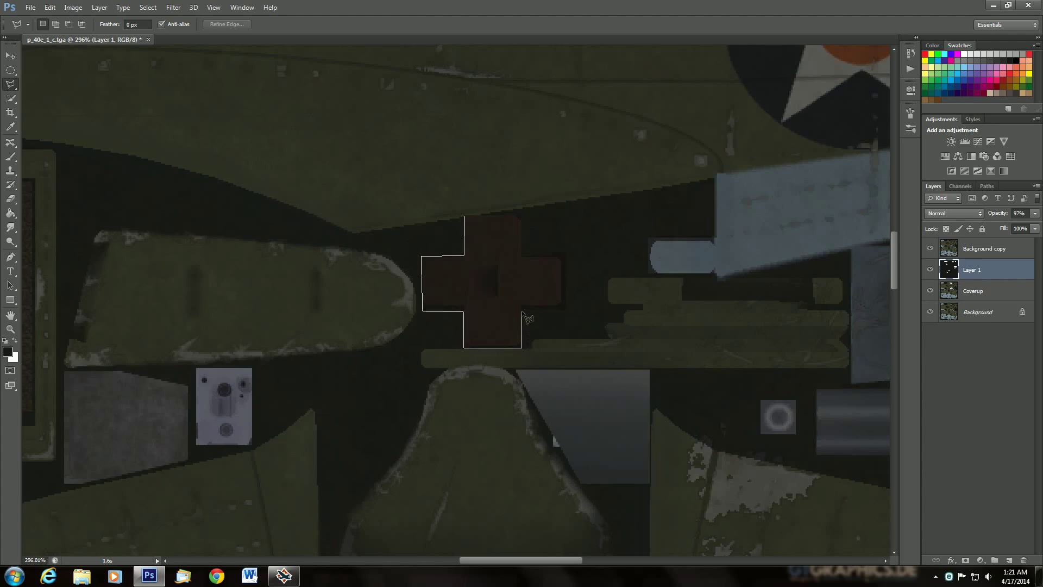
pyautogui.click(522, 310)
pyautogui.click(566, 309)
pyautogui.click(566, 256)
pyautogui.click(523, 256)
pyautogui.click(522, 217)
pyautogui.click(468, 218)
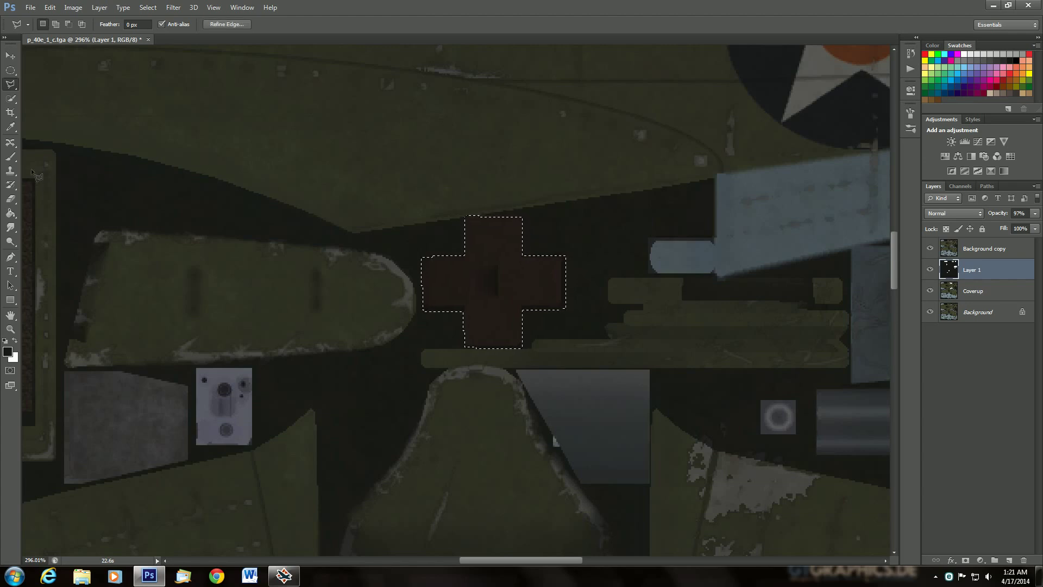
# Step: Erase Layer 1's dark fill inside the cross-shaped selection with a 125 px Eraser
pyautogui.click(11, 198)
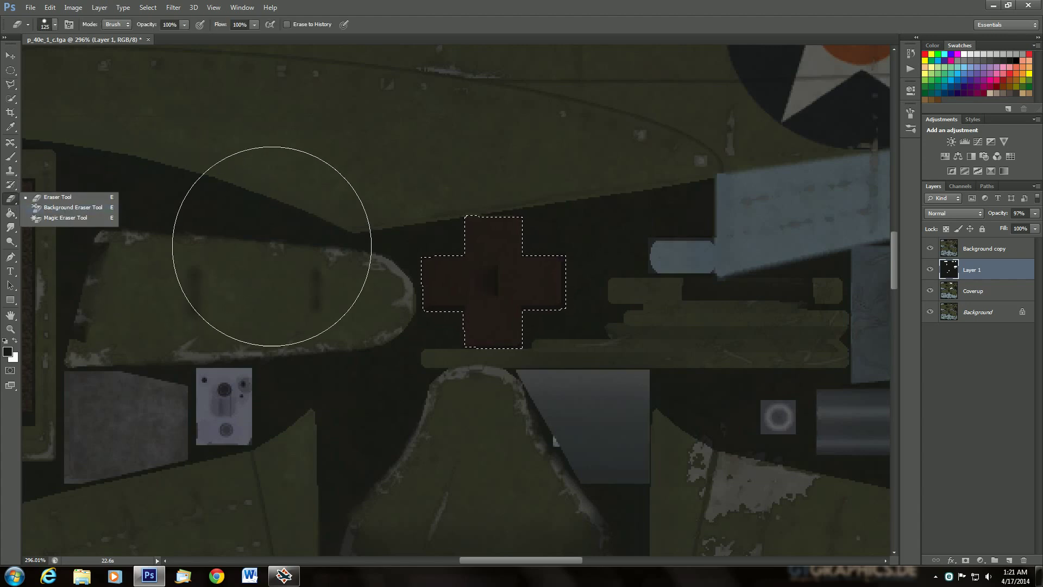
pyautogui.click(431, 275)
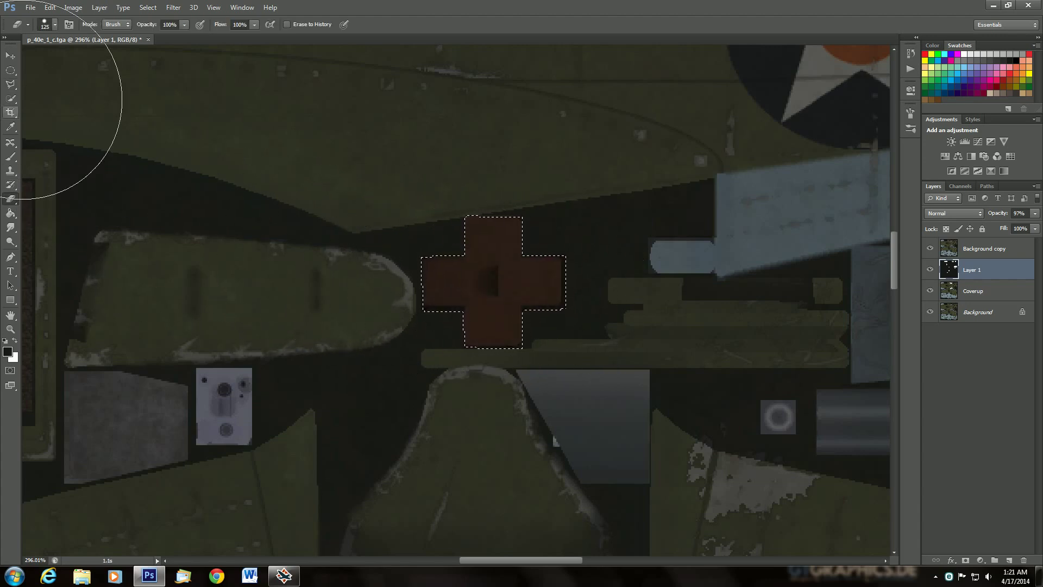
# Step: Deselect the red-brown cross and switch to the Polygonal Lasso tool
pyautogui.click(148, 8)
pyautogui.click(155, 31)
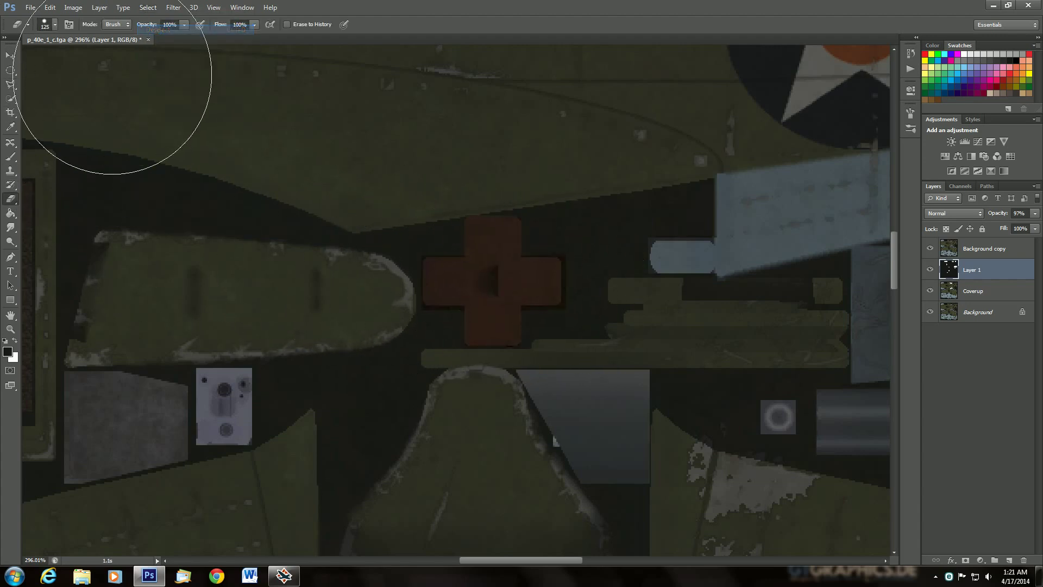
pyautogui.click(10, 87)
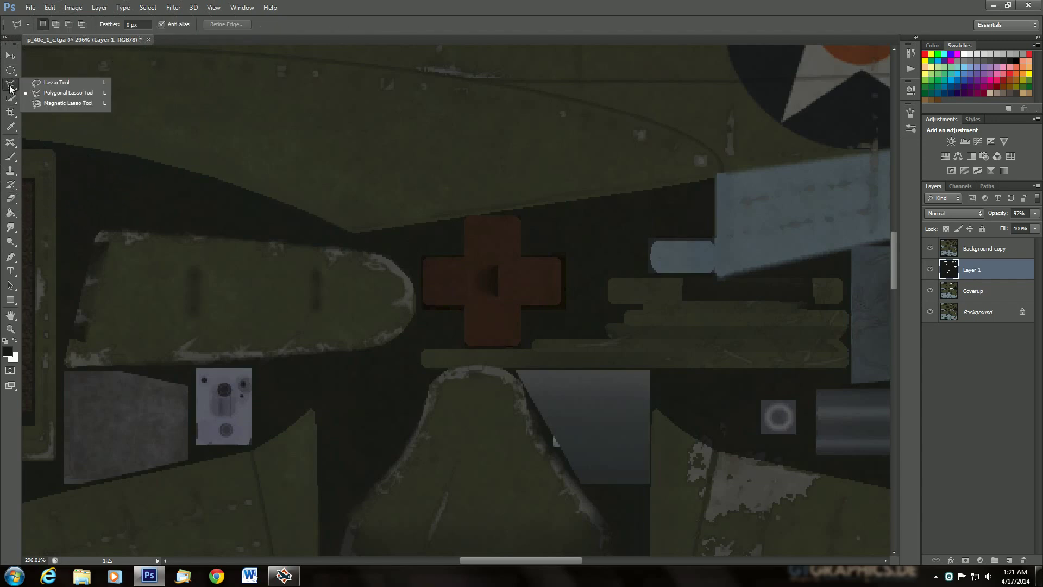
# Step: Outline the rusty brown polygonal patch above the long blue-grey flap with a closed Polygonal Lasso selection
pyautogui.scroll(-5, 227, 314)
pyautogui.scroll(-10, 176, 374)
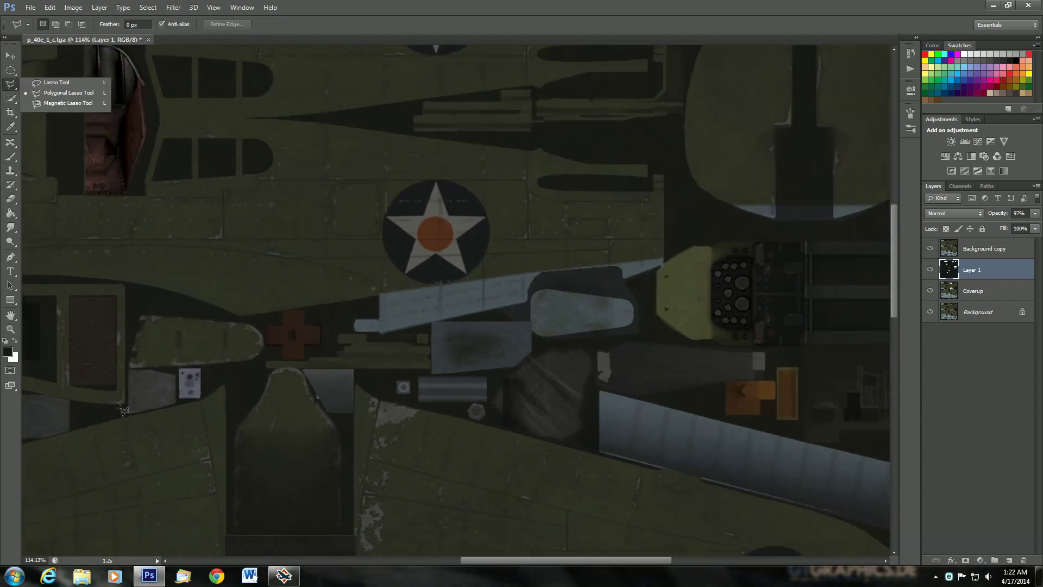
pyautogui.scroll(-3, 84, 421)
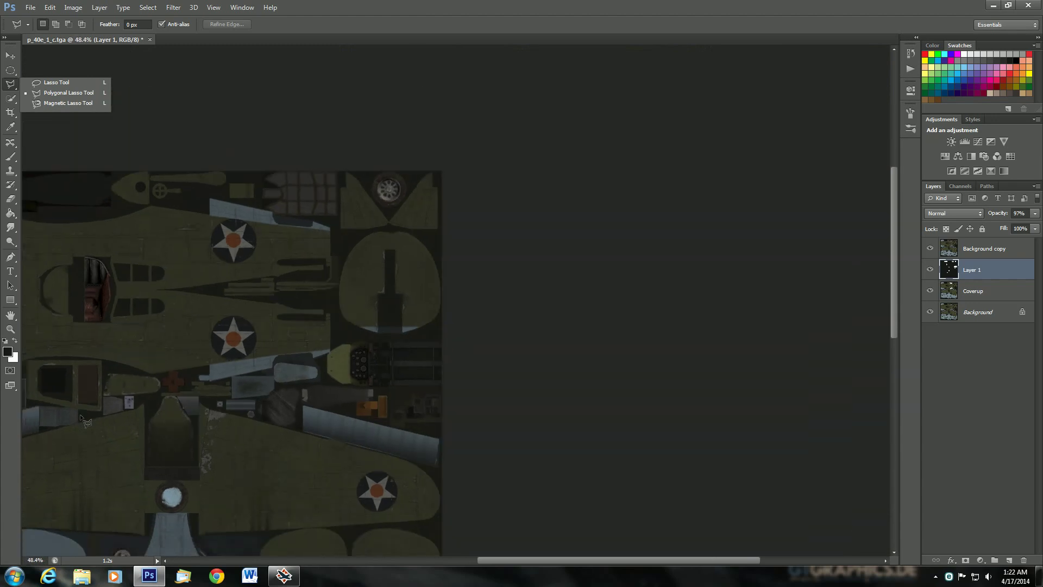
pyautogui.scroll(4, 144, 375)
pyautogui.scroll(2, 158, 365)
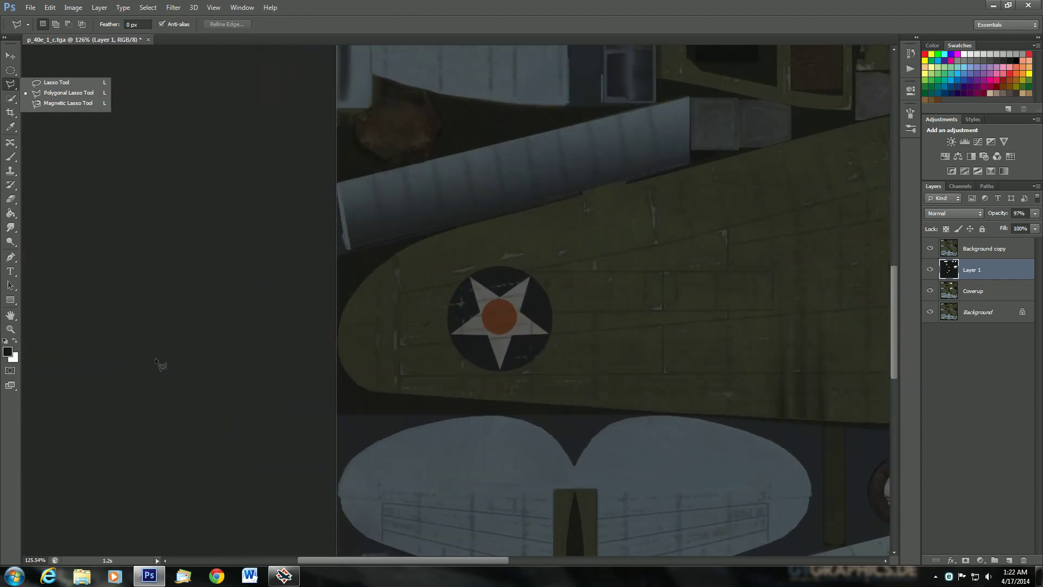
pyautogui.scroll(3, 408, 142)
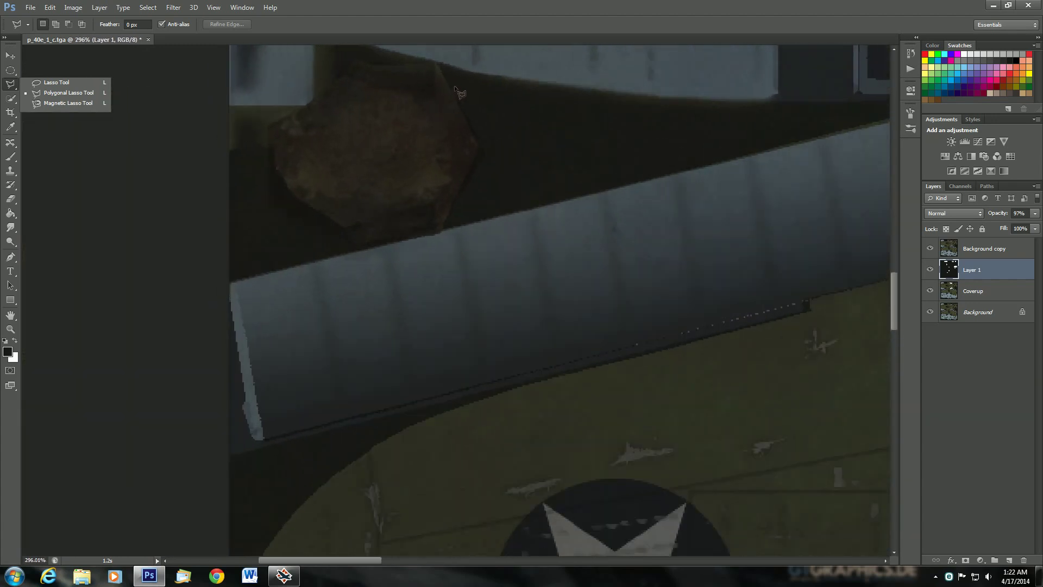
pyautogui.scroll(-3, 457, 87)
pyautogui.scroll(3, 461, 54)
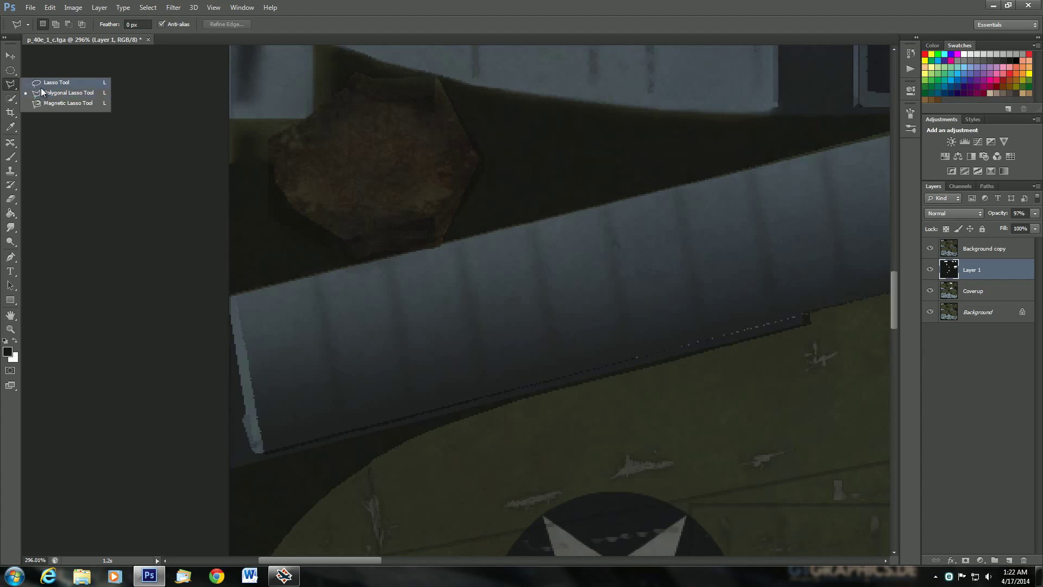
pyautogui.click(354, 72)
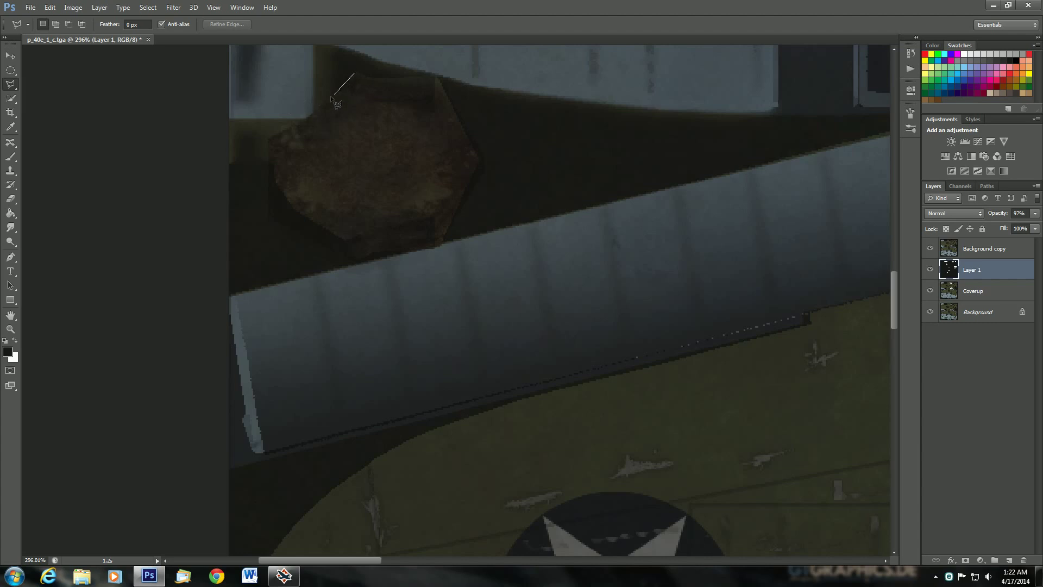
pyautogui.click(304, 120)
pyautogui.click(269, 138)
pyautogui.click(269, 213)
pyautogui.click(440, 247)
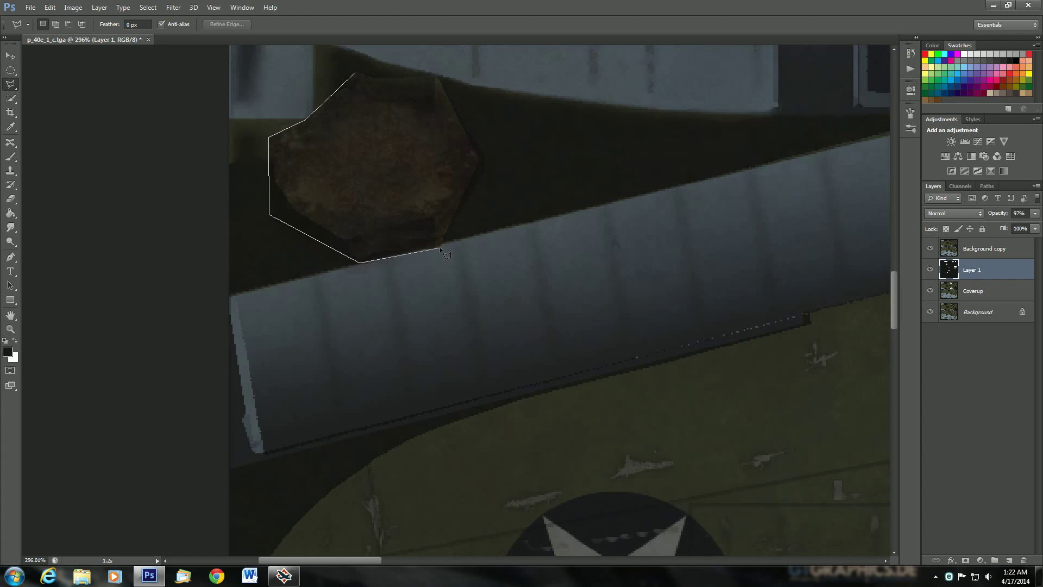
pyautogui.click(486, 166)
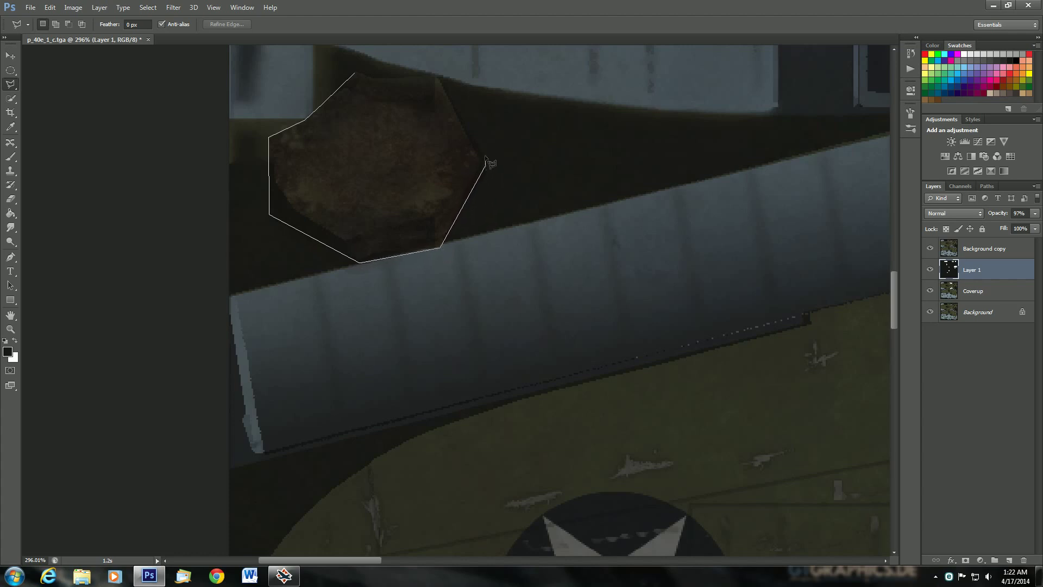
pyautogui.click(439, 77)
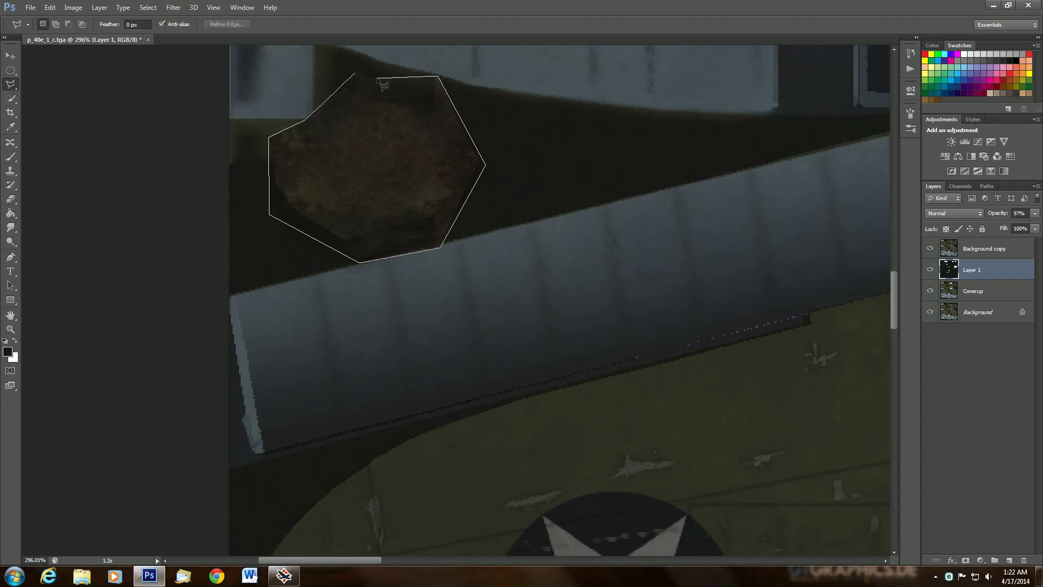
pyautogui.click(376, 78)
pyautogui.click(356, 76)
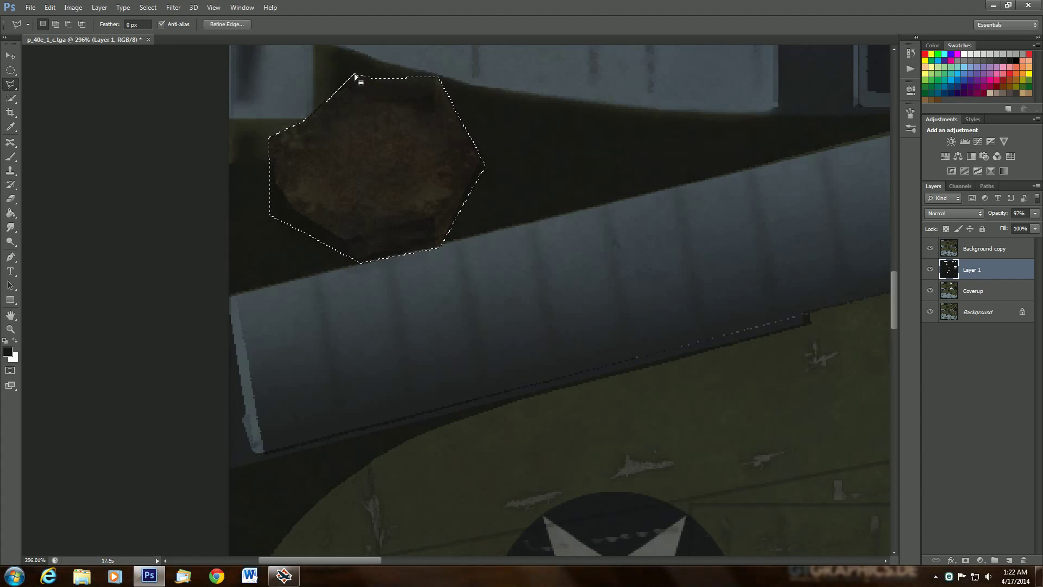
# Step: Erase the dark overlay on Layer 1 inside the rusty patch selection and deselect it
pyautogui.click(12, 201)
pyautogui.moveTo(149, 186)
pyautogui.mouseDown()
pyautogui.moveTo(364, 144)
pyautogui.moveTo(415, 151)
pyautogui.moveTo(400, 180)
pyautogui.moveTo(313, 191)
pyautogui.moveTo(402, 178)
pyautogui.moveTo(377, 147)
pyautogui.mouseUp()
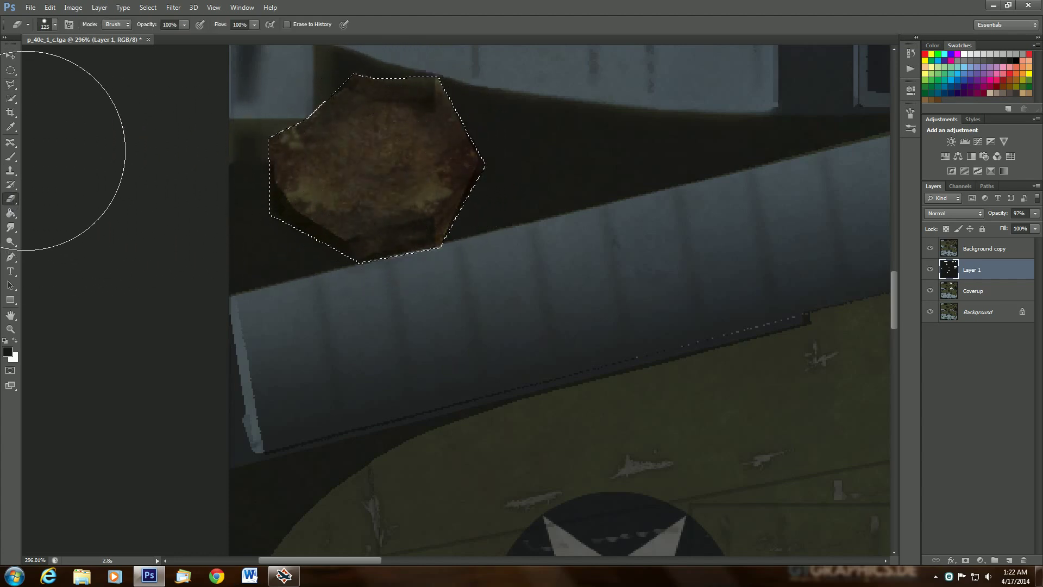
pyautogui.click(149, 8)
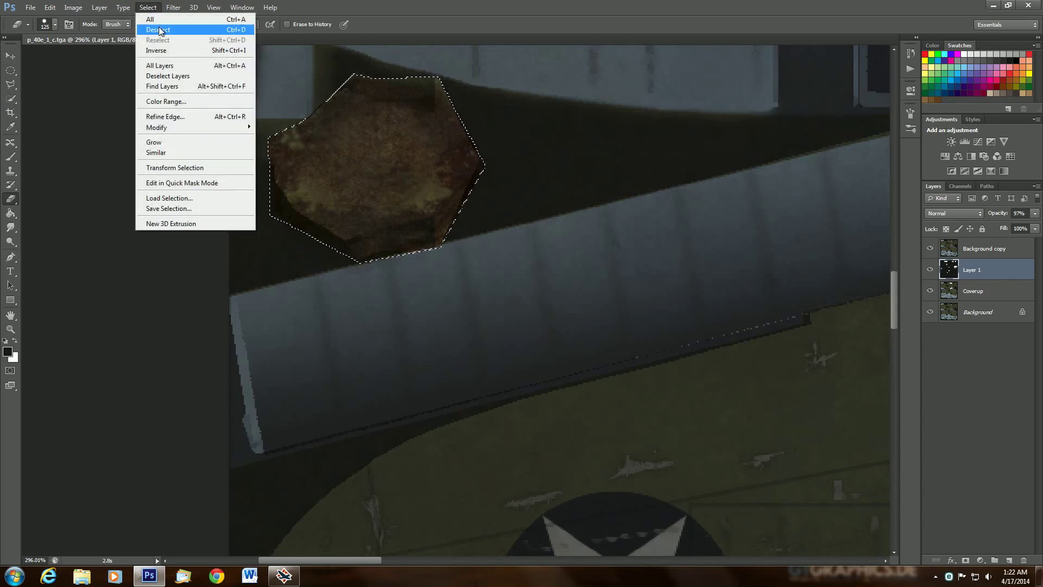
pyautogui.click(158, 29)
# Step: Outline the brown leather panel in the green frame with a closed Polygonal Lasso selection, including its slanted lower edge
pyautogui.click(11, 84)
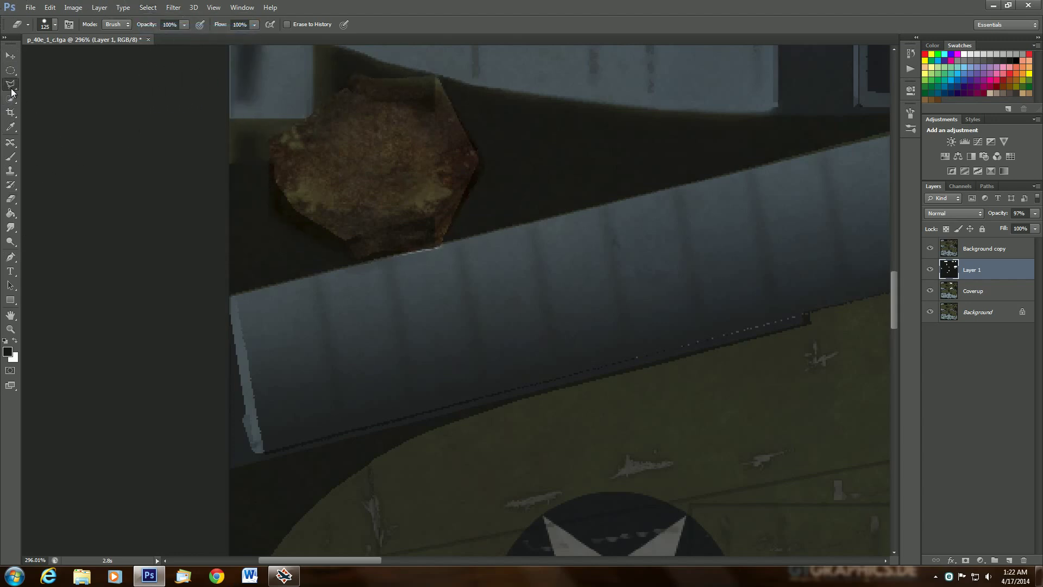
pyautogui.scroll(-5, 179, 277)
pyautogui.scroll(-4, 208, 324)
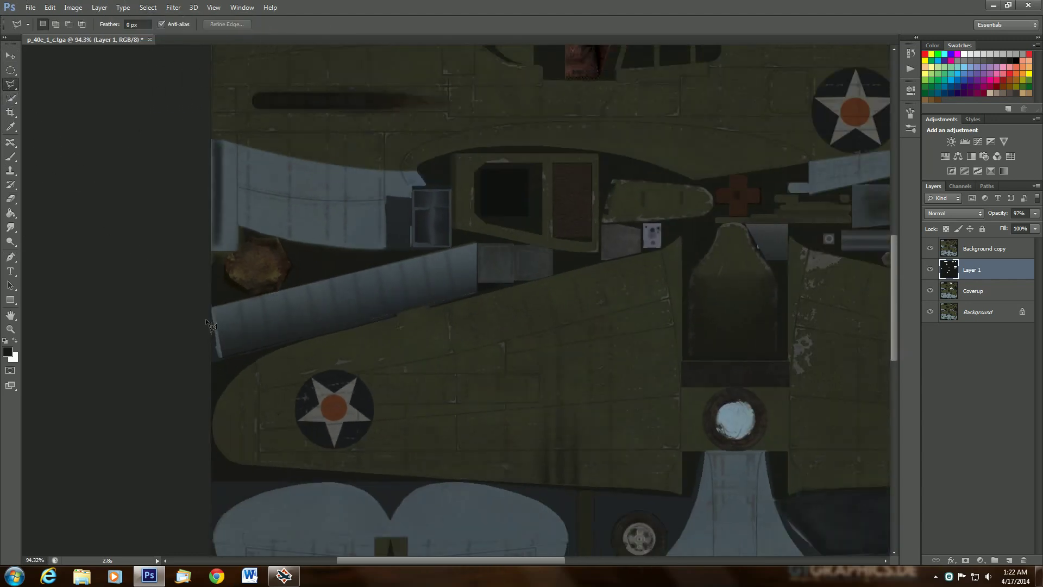
pyautogui.scroll(-3, 207, 319)
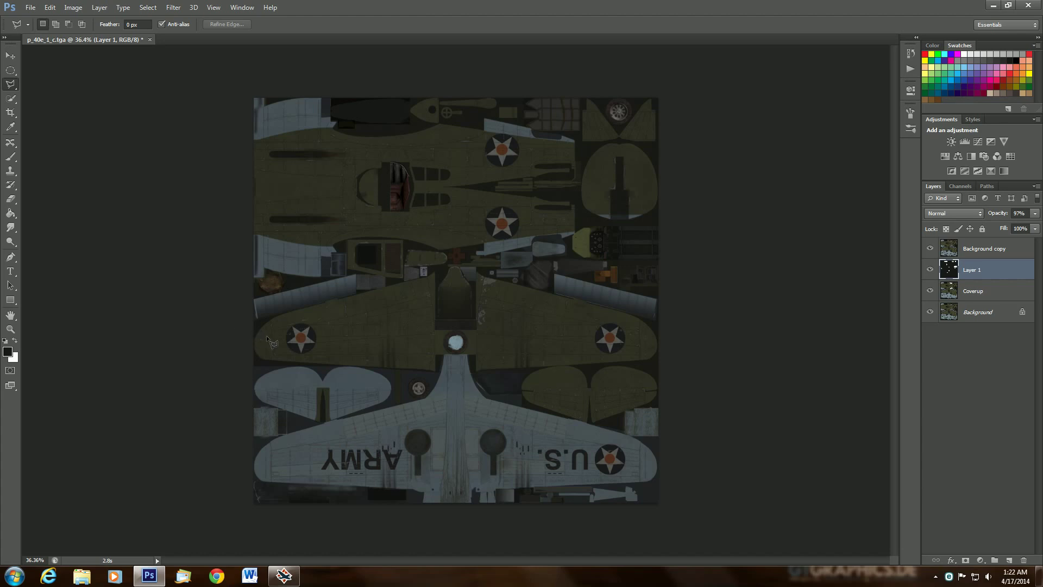
pyautogui.scroll(5, 277, 272)
pyautogui.scroll(3, 296, 172)
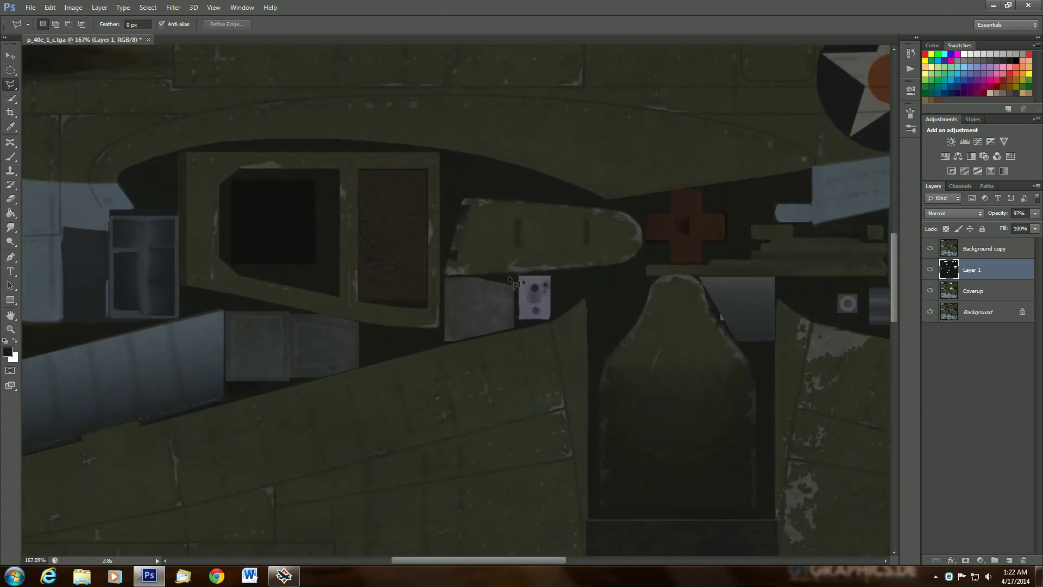
pyautogui.scroll(3, 323, 125)
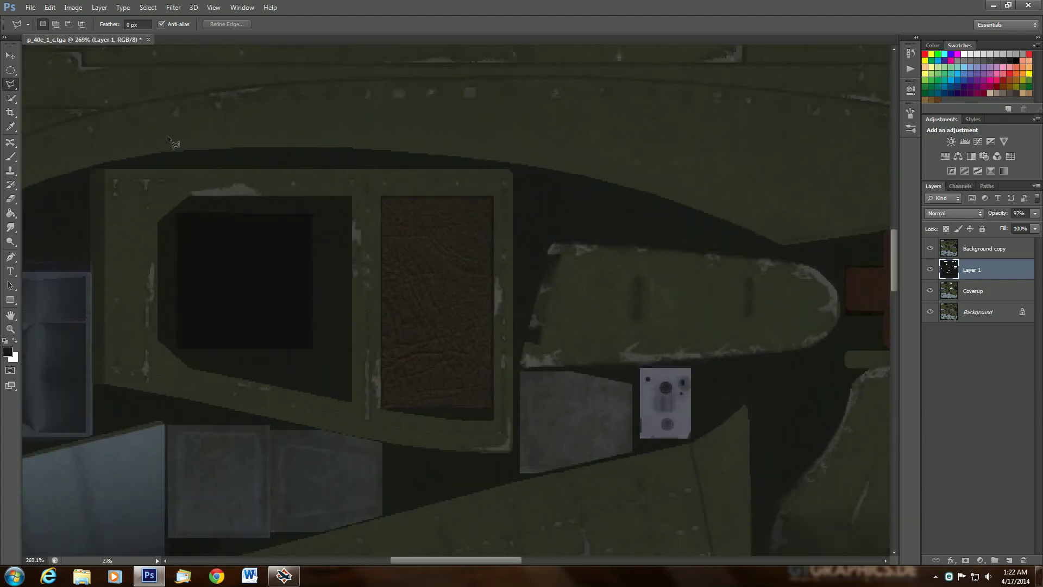
pyautogui.click(383, 197)
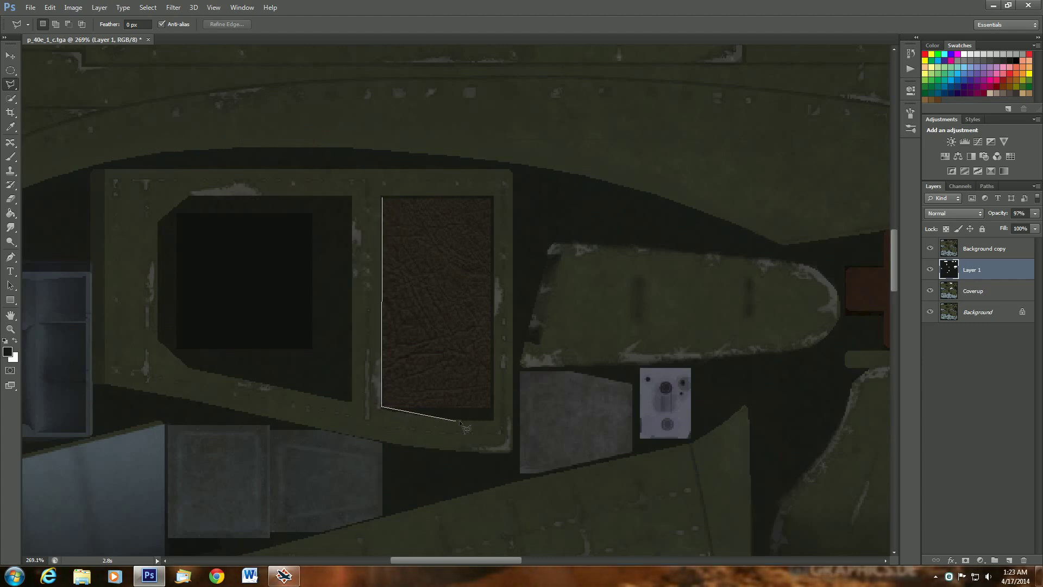
pyautogui.click(494, 421)
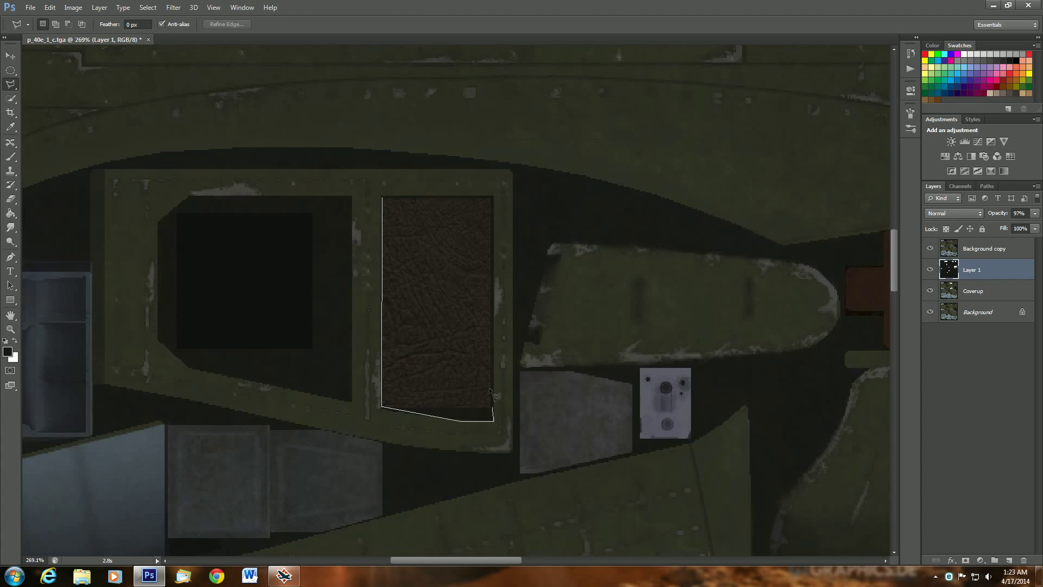
pyautogui.click(382, 197)
# Step: Erase the Layer 1 overlay inside the leather panel selection and deselect it
pyautogui.click(11, 199)
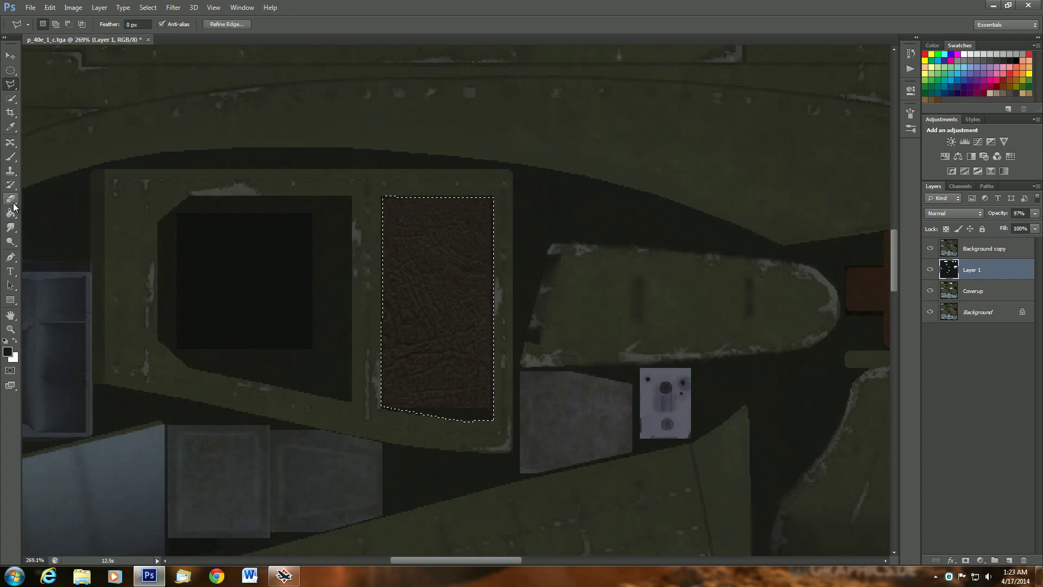
pyautogui.moveTo(418, 313)
pyautogui.mouseDown()
pyautogui.moveTo(437, 379)
pyautogui.moveTo(468, 359)
pyautogui.moveTo(464, 311)
pyautogui.mouseUp()
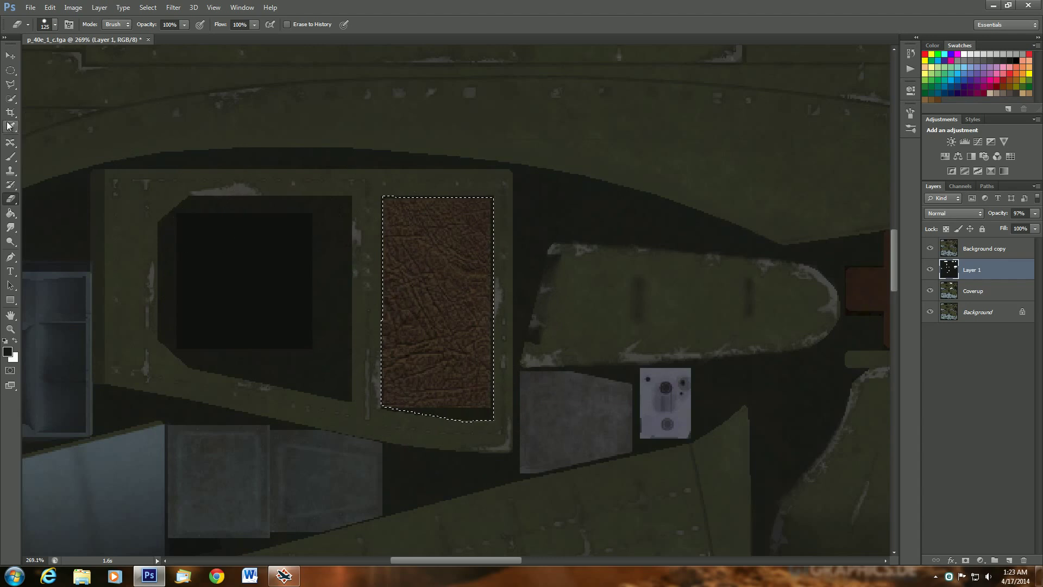
pyautogui.click(10, 84)
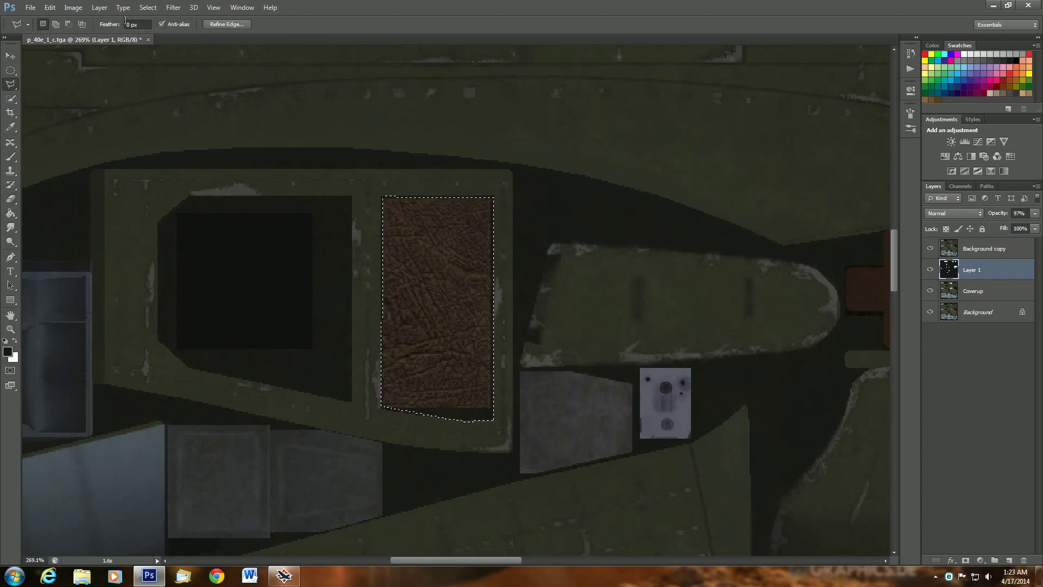
pyautogui.click(145, 9)
pyautogui.click(144, 31)
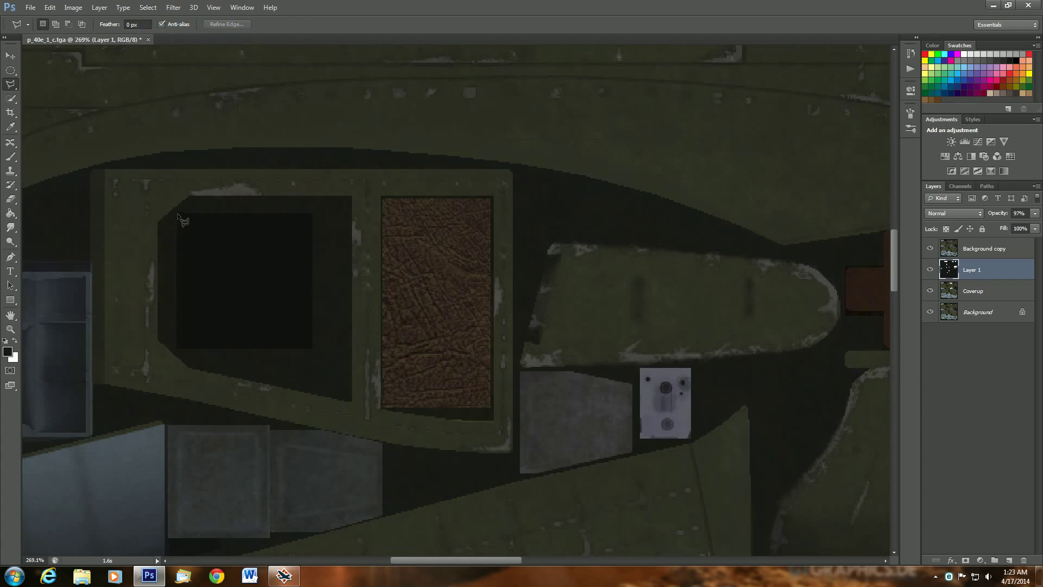
# Step: Outline the black square opening in the green frame with a closed Polygonal Lasso selection
pyautogui.click(177, 214)
pyautogui.click(311, 214)
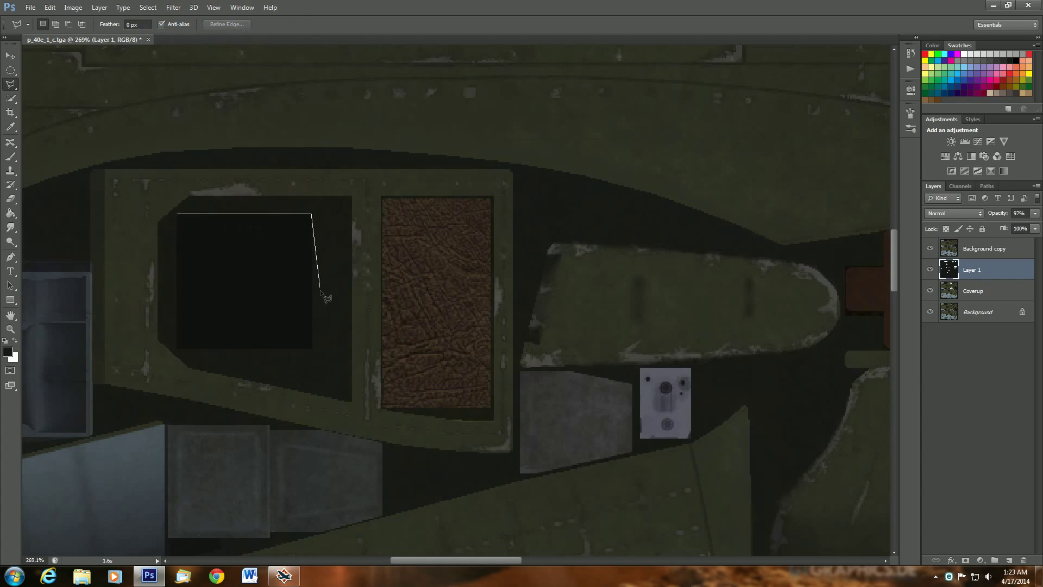
pyautogui.click(313, 349)
pyautogui.click(177, 350)
pyautogui.click(177, 214)
# Step: Erase the Layer 1 overlay inside the black square selection and deselect it
pyautogui.click(13, 199)
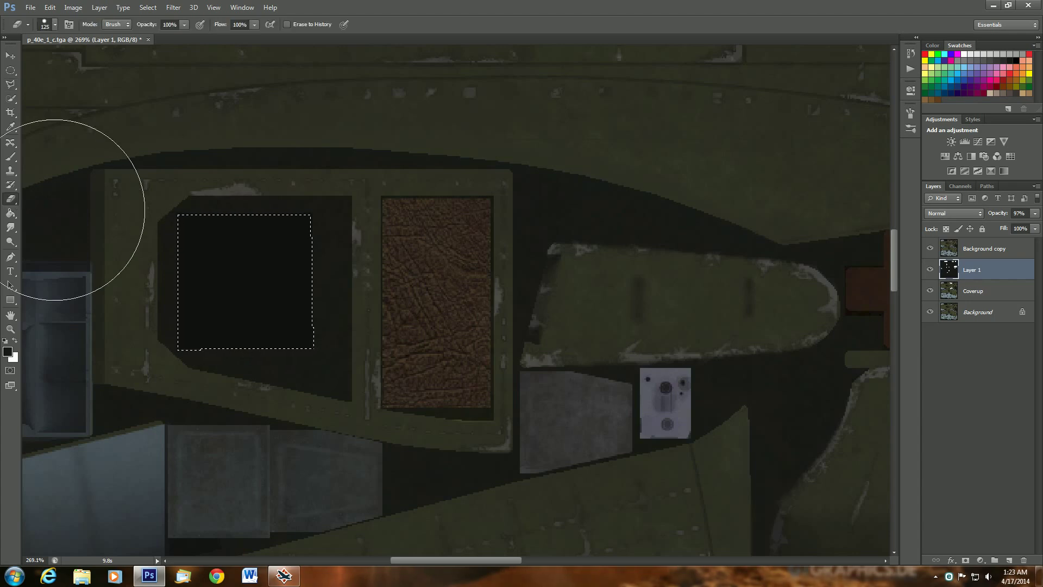
pyautogui.moveTo(93, 198)
pyautogui.mouseDown()
pyautogui.moveTo(163, 196)
pyautogui.moveTo(275, 314)
pyautogui.moveTo(188, 313)
pyautogui.mouseUp()
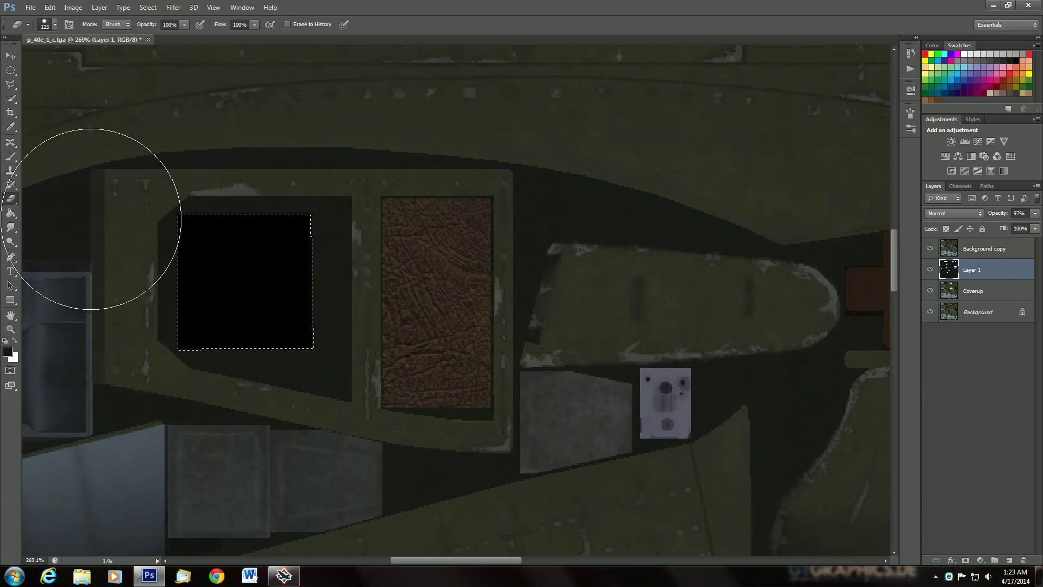
pyautogui.click(148, 7)
pyautogui.click(155, 24)
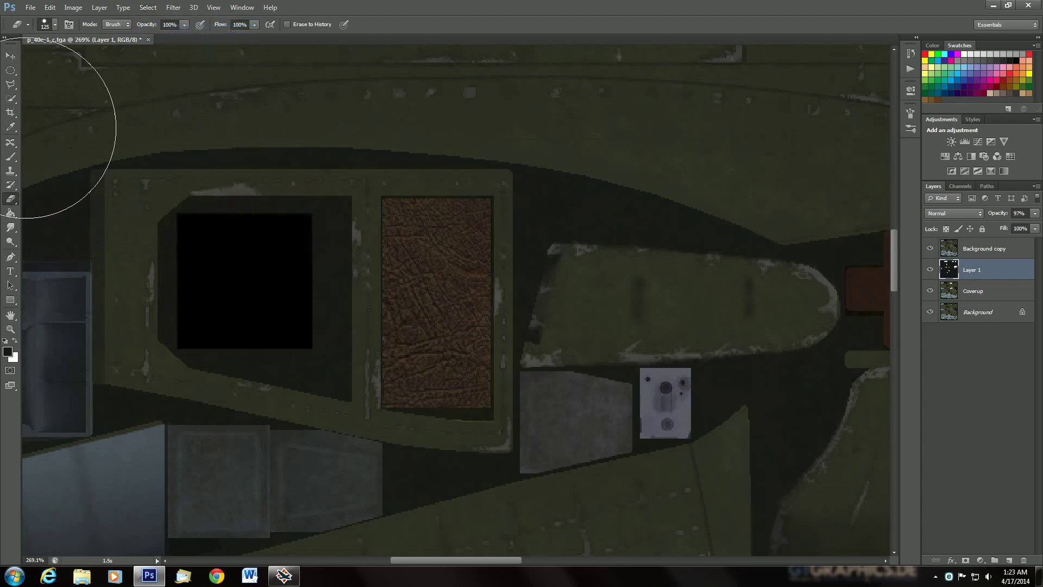
# Step: Inspect the parts around the green frame and wings for remaining Layer 1 overlay, checking with the Background copy layer temporarily hidden
pyautogui.click(10, 84)
pyautogui.scroll(-6, 166, 425)
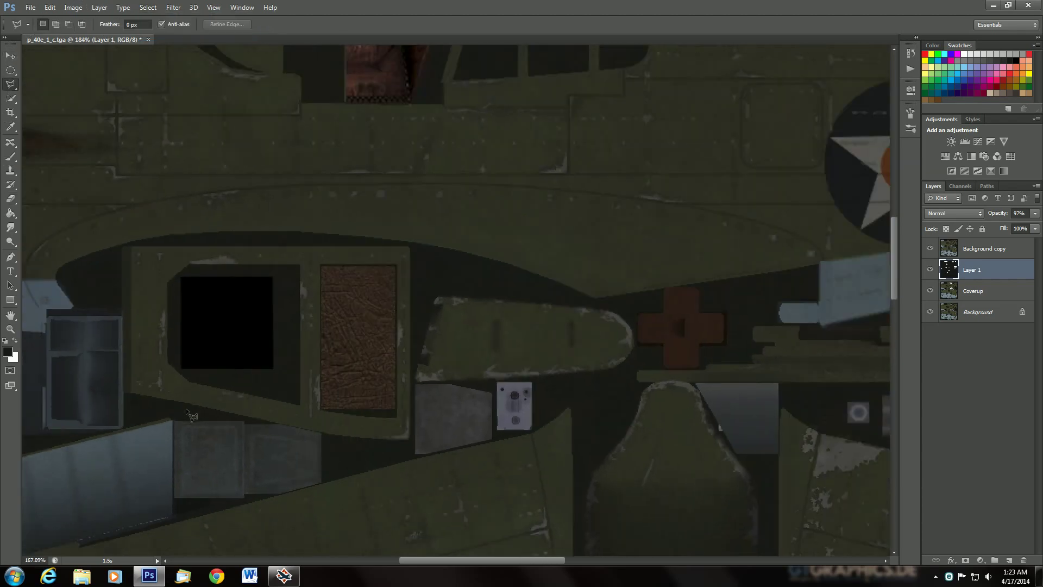
pyautogui.scroll(-4, 34, 439)
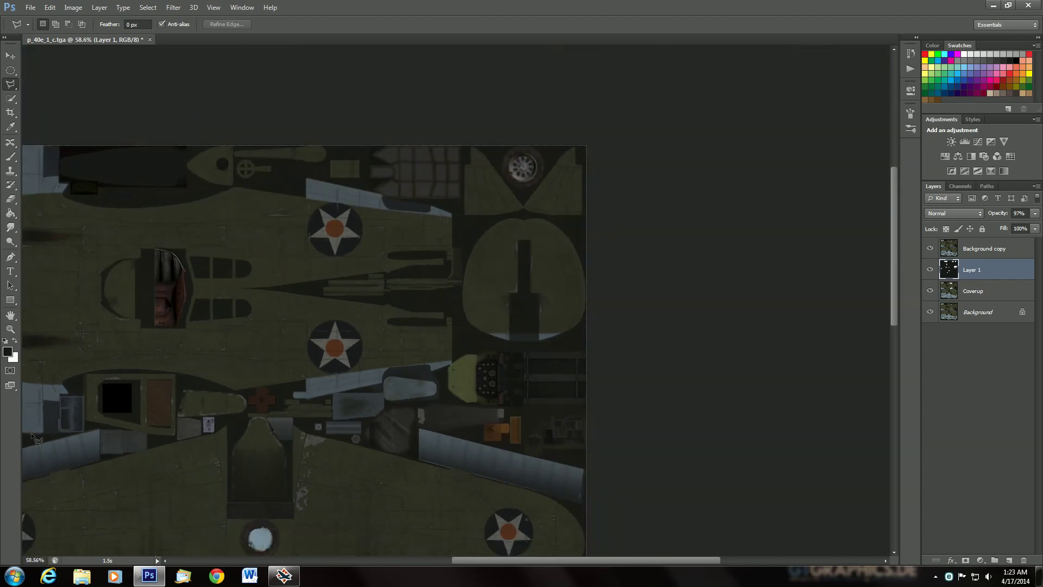
pyautogui.scroll(4, 190, 235)
pyautogui.scroll(6, 190, 236)
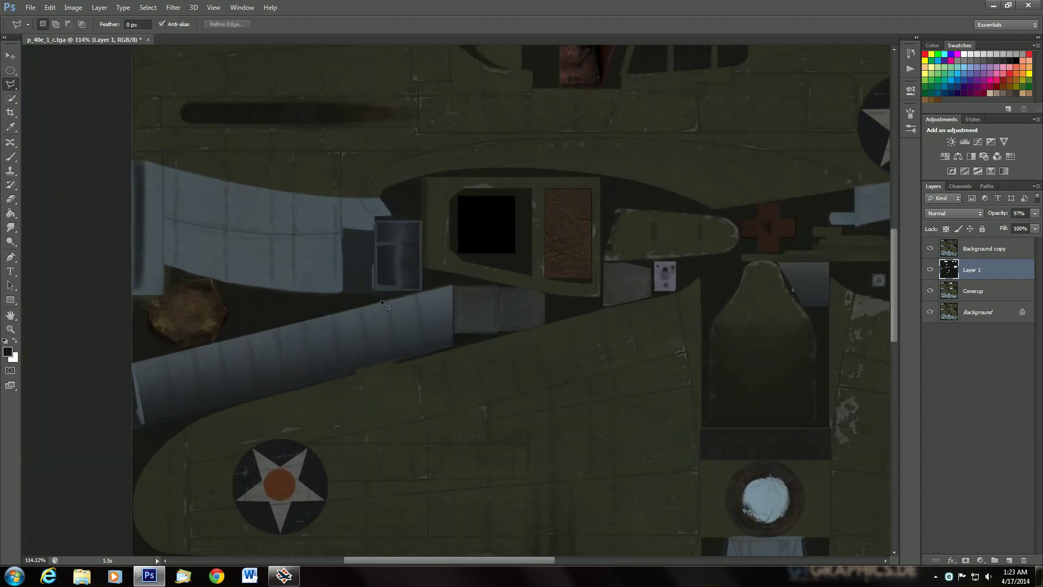
pyautogui.scroll(2, 383, 398)
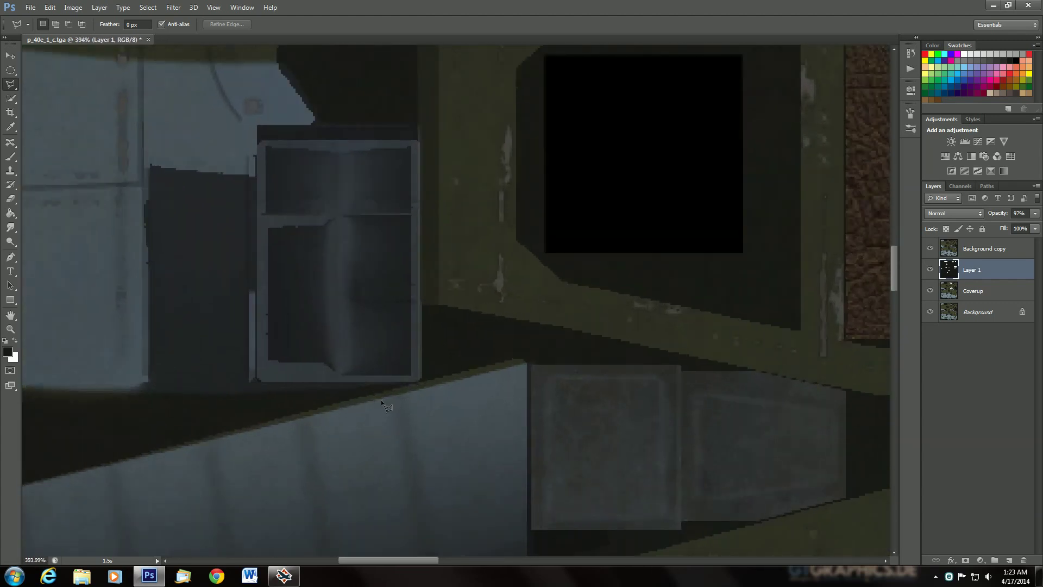
pyautogui.scroll(2, 147, 119)
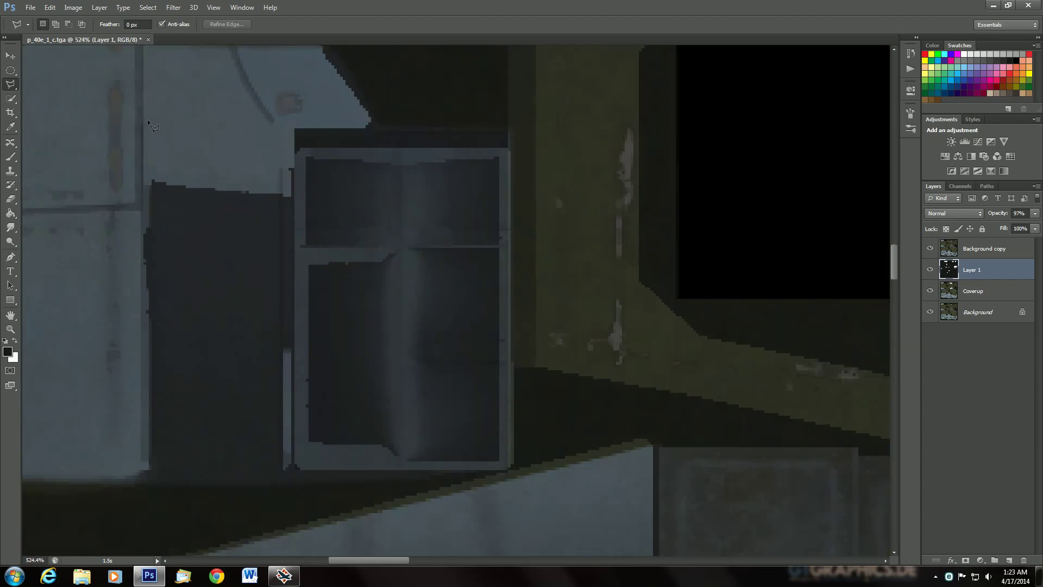
pyautogui.scroll(-2, 161, 149)
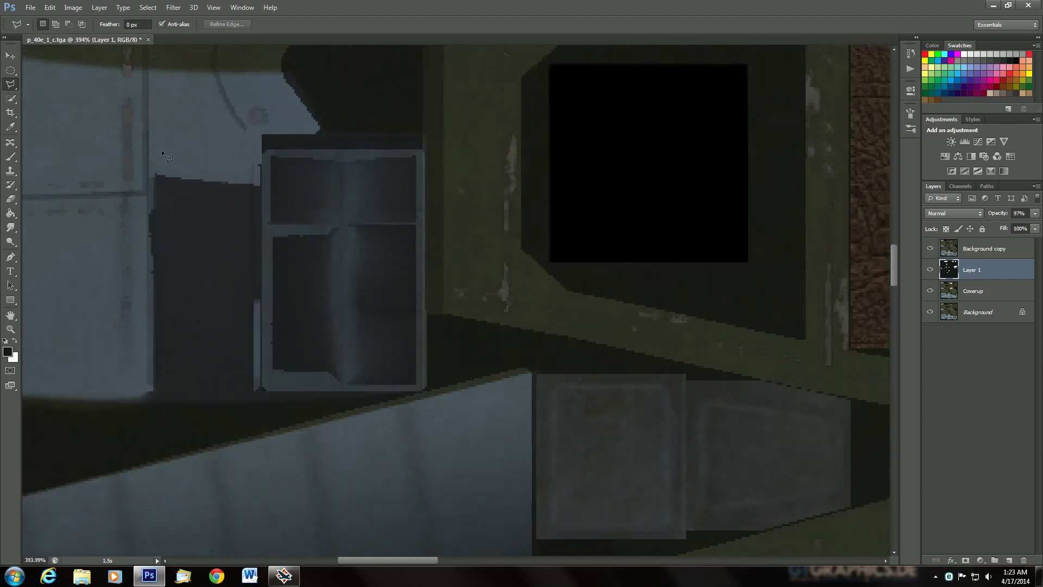
pyautogui.scroll(-1, 161, 149)
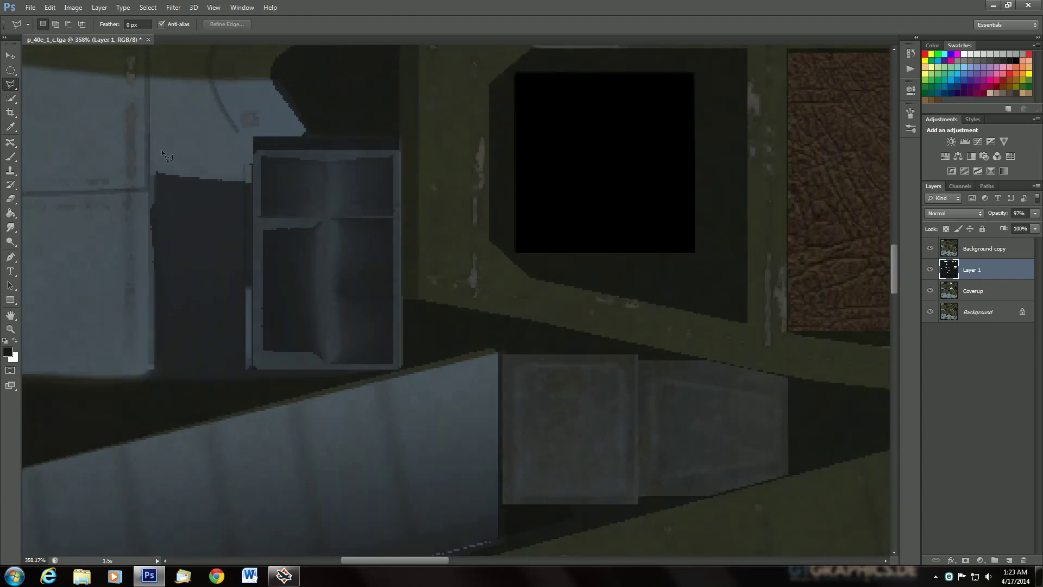
pyautogui.scroll(-2, 162, 149)
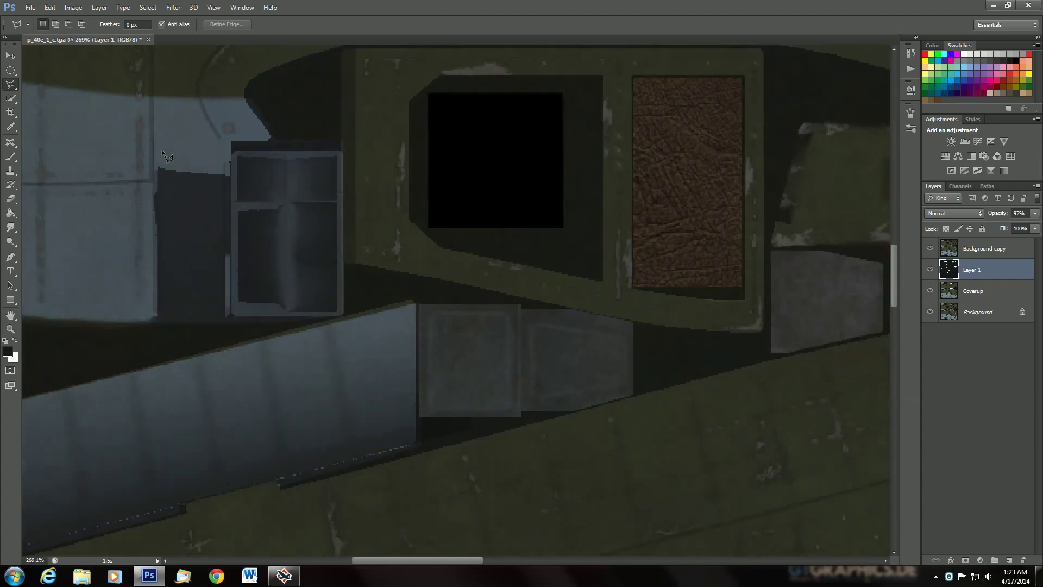
pyautogui.scroll(-2, 161, 149)
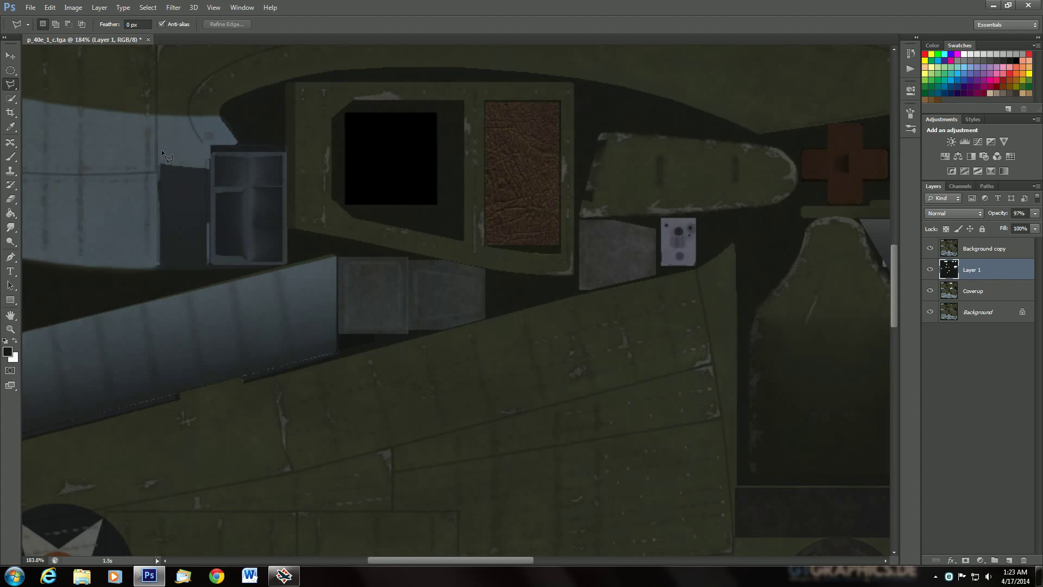
pyautogui.scroll(-3, 162, 149)
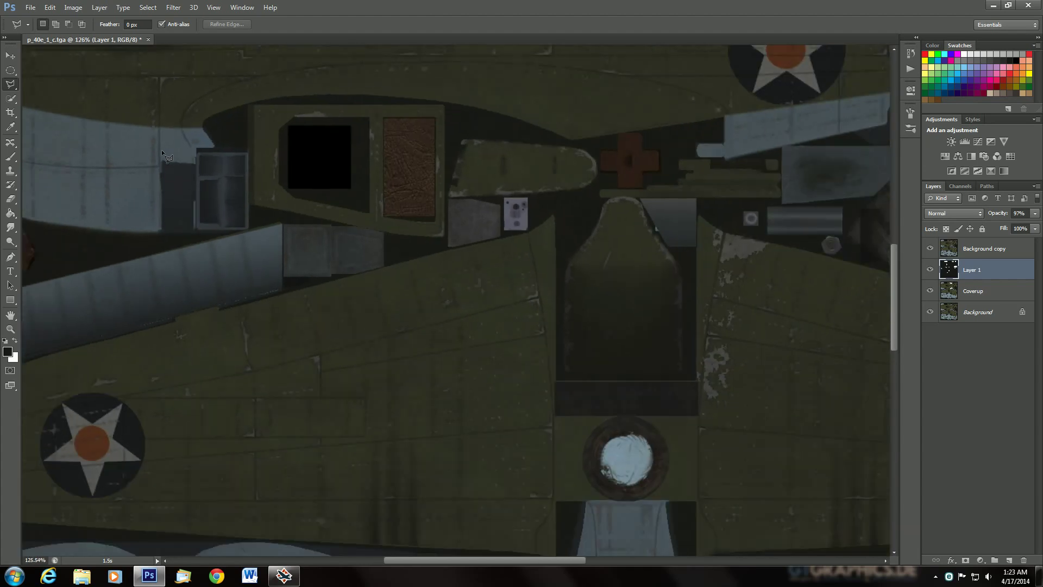
pyautogui.scroll(-1, 162, 148)
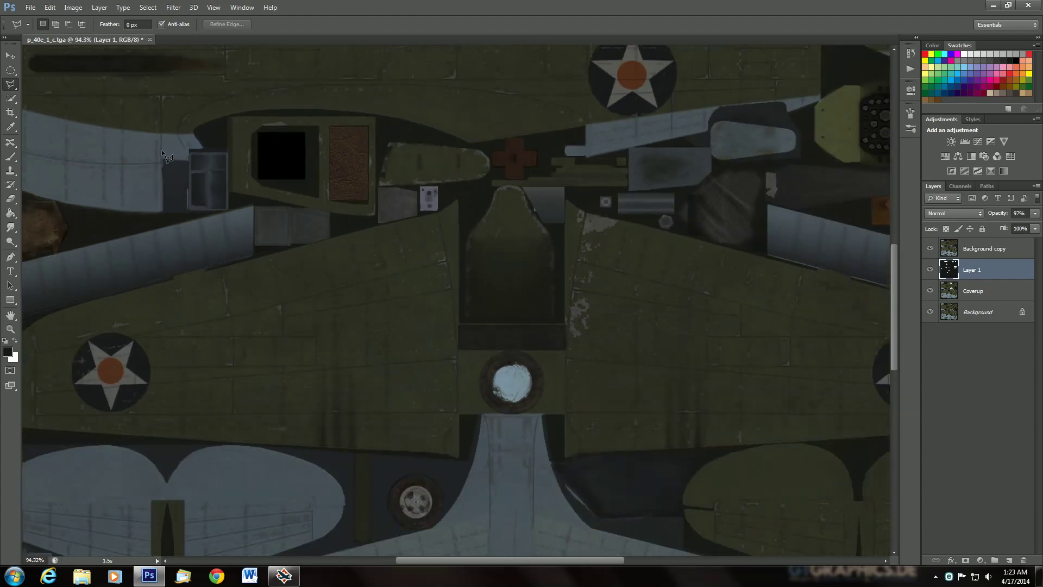
pyautogui.scroll(1, 162, 149)
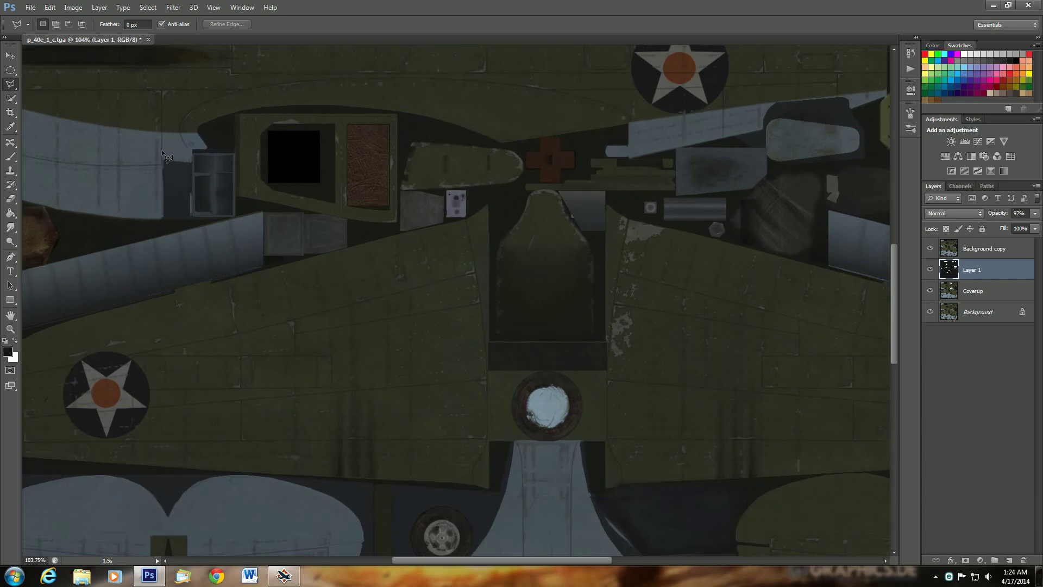
pyautogui.click(930, 249)
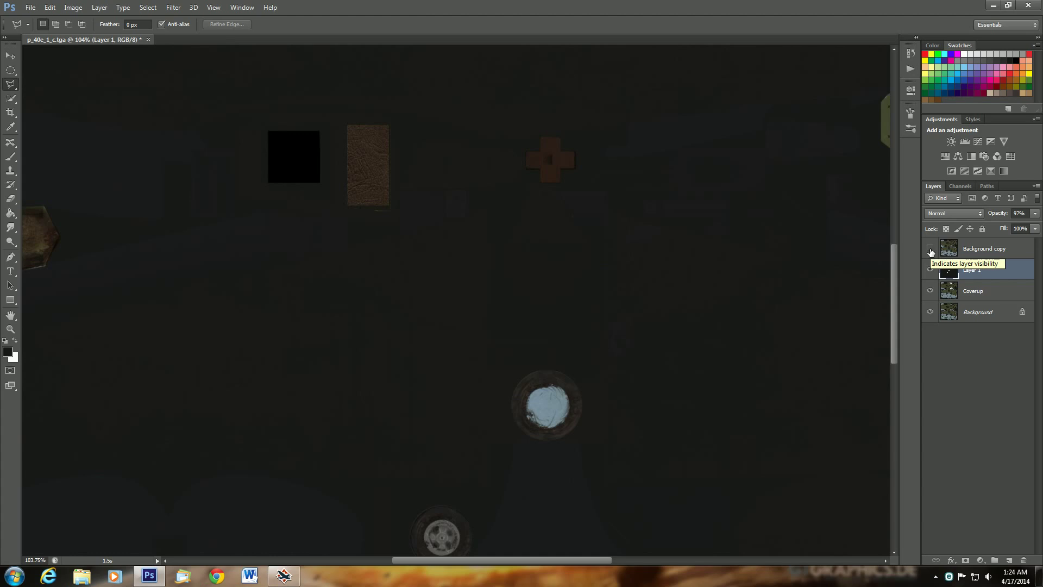
pyautogui.click(930, 249)
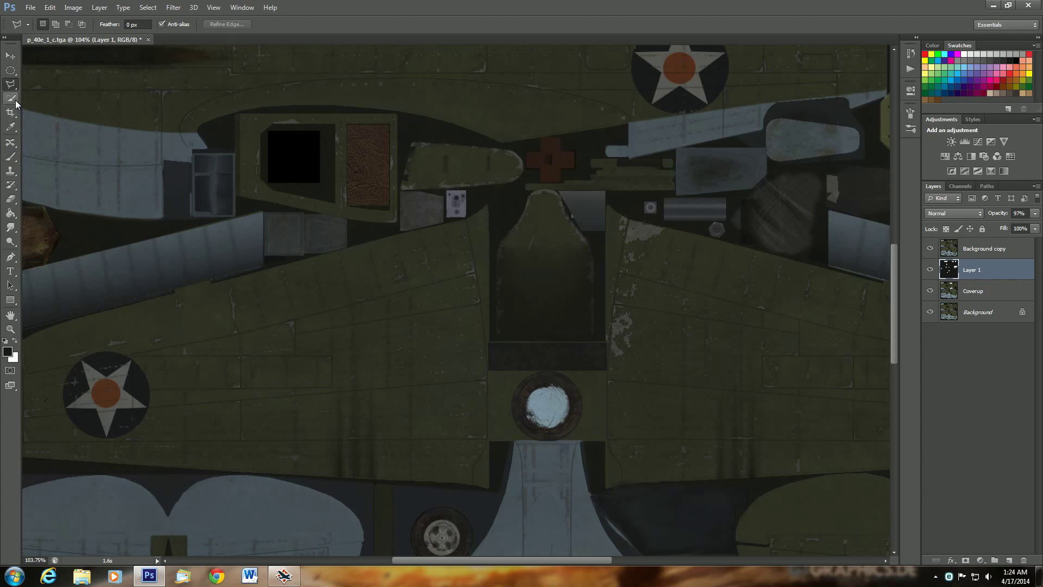
# Step: Outline the two adjoining grey panels beside the blue-grey wing strip with one closed Polygonal Lasso selection
pyautogui.scroll(5, 255, 269)
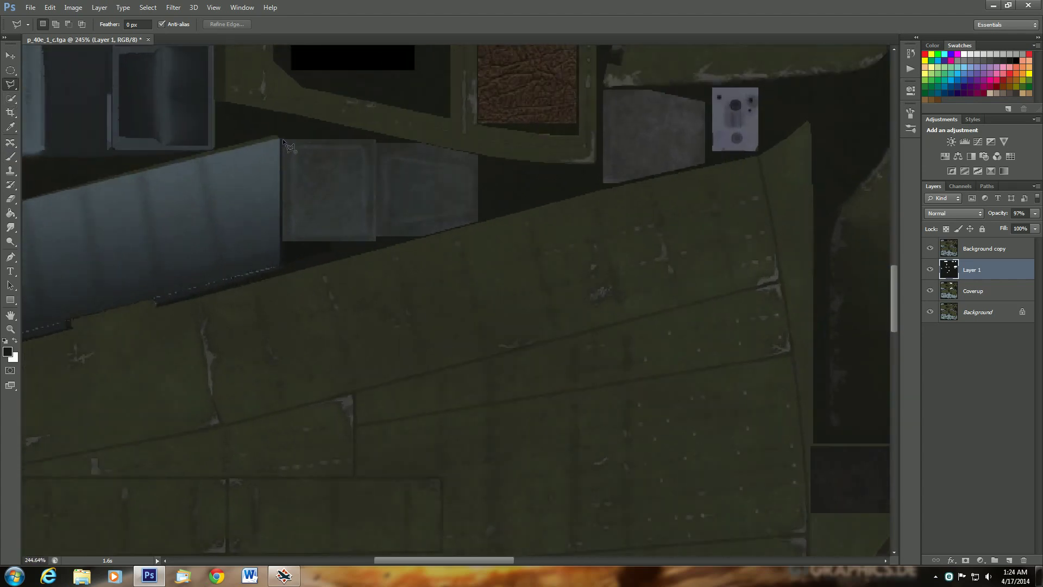
pyautogui.click(282, 140)
pyautogui.click(282, 241)
pyautogui.click(376, 239)
pyautogui.click(477, 223)
pyautogui.click(478, 155)
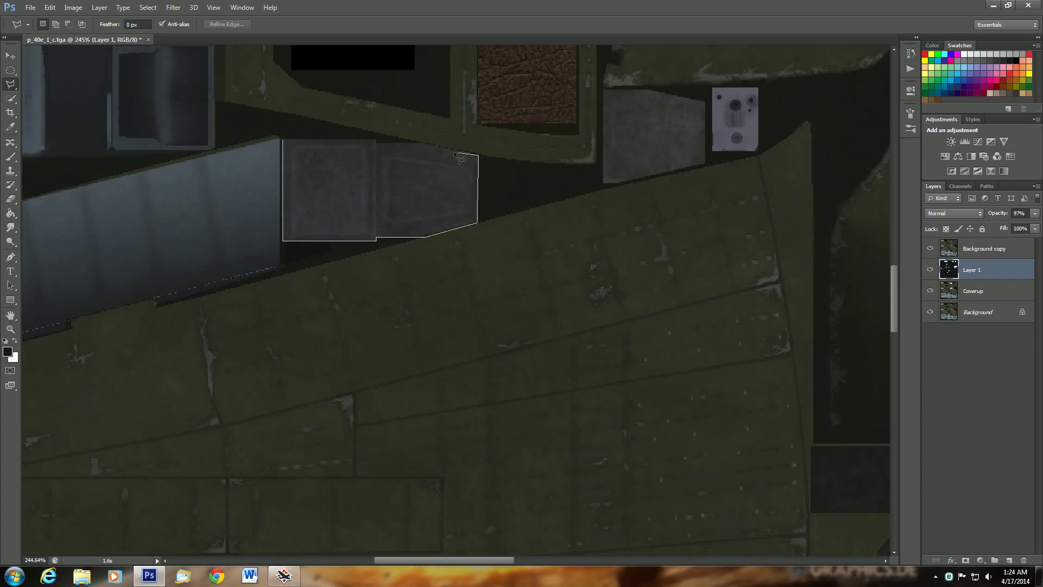
pyautogui.click(422, 144)
pyautogui.click(283, 139)
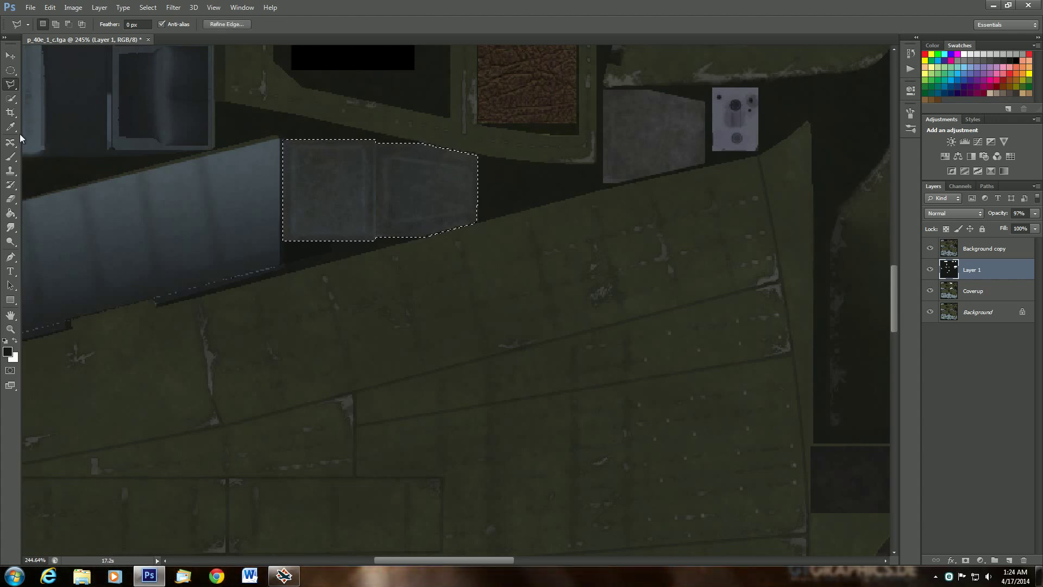
# Step: Erase the Layer 1 overlay inside the selection of the two adjoining grey panels and deselect it
pyautogui.click(11, 202)
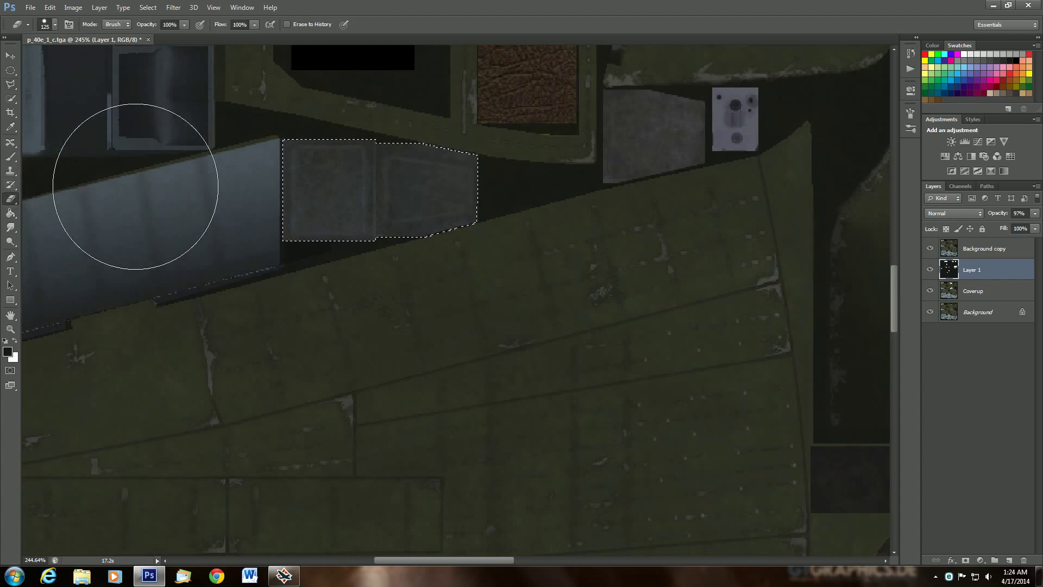
pyautogui.moveTo(163, 186)
pyautogui.mouseDown()
pyautogui.moveTo(415, 182)
pyautogui.moveTo(451, 193)
pyautogui.mouseUp()
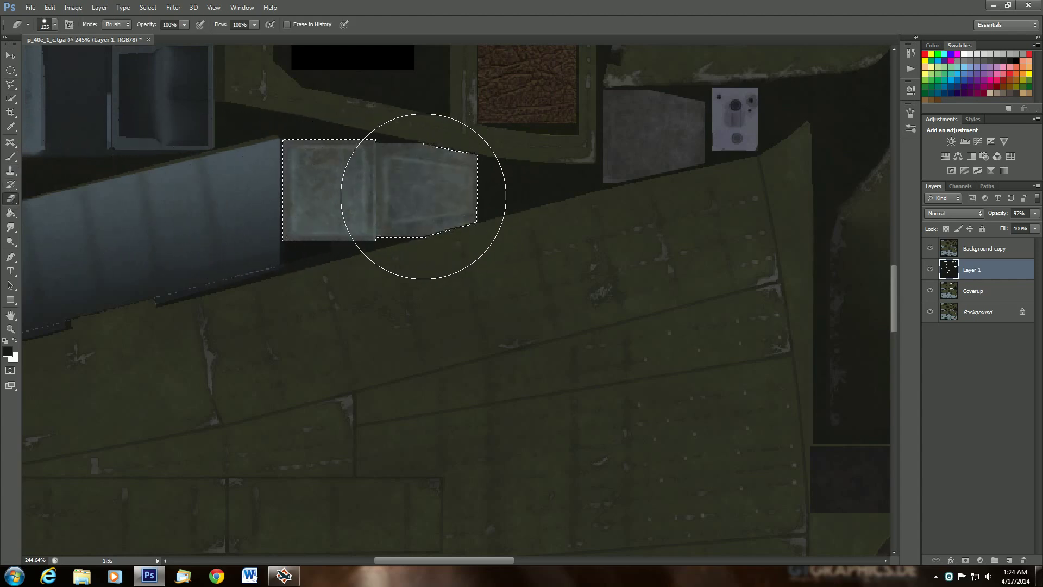
pyautogui.click(11, 84)
pyautogui.click(148, 8)
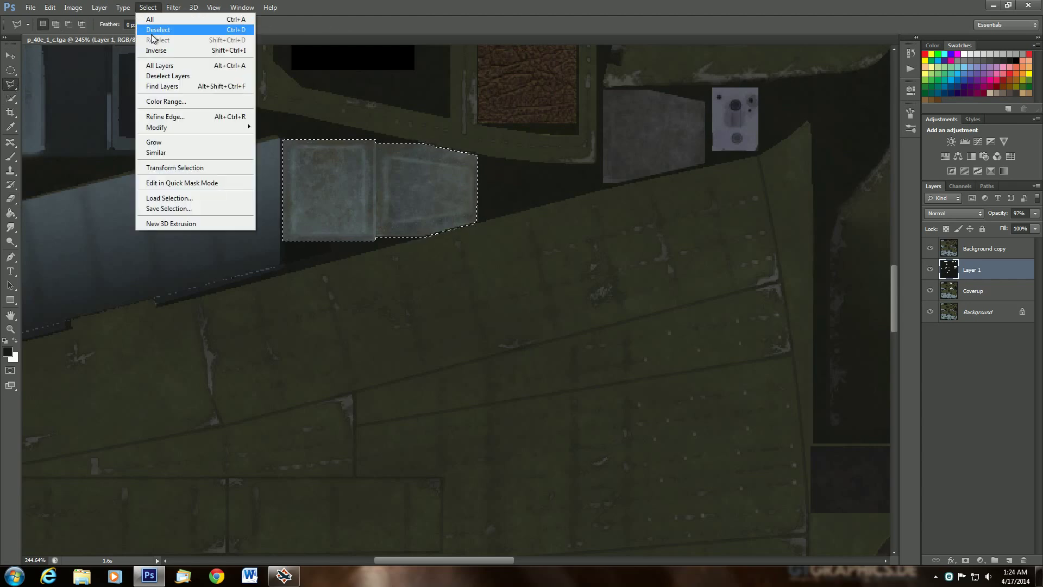
pyautogui.click(153, 30)
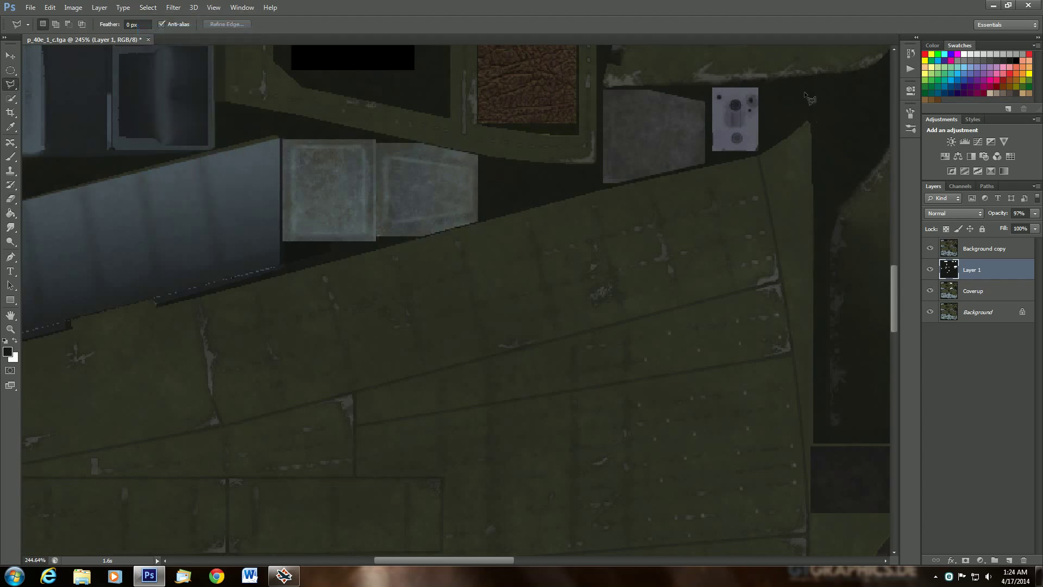
# Step: Outline the single tapered grey panel beside the small instrument plate with a closed Polygonal Lasso selection
pyautogui.scroll(3, 805, 93)
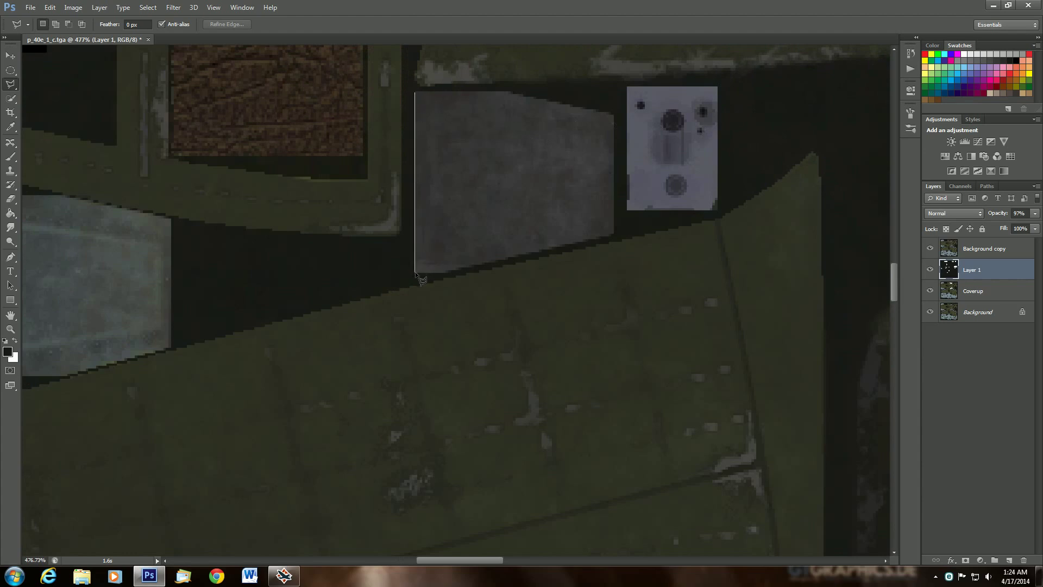
pyautogui.click(415, 272)
pyautogui.click(449, 273)
pyautogui.click(613, 235)
pyautogui.click(613, 115)
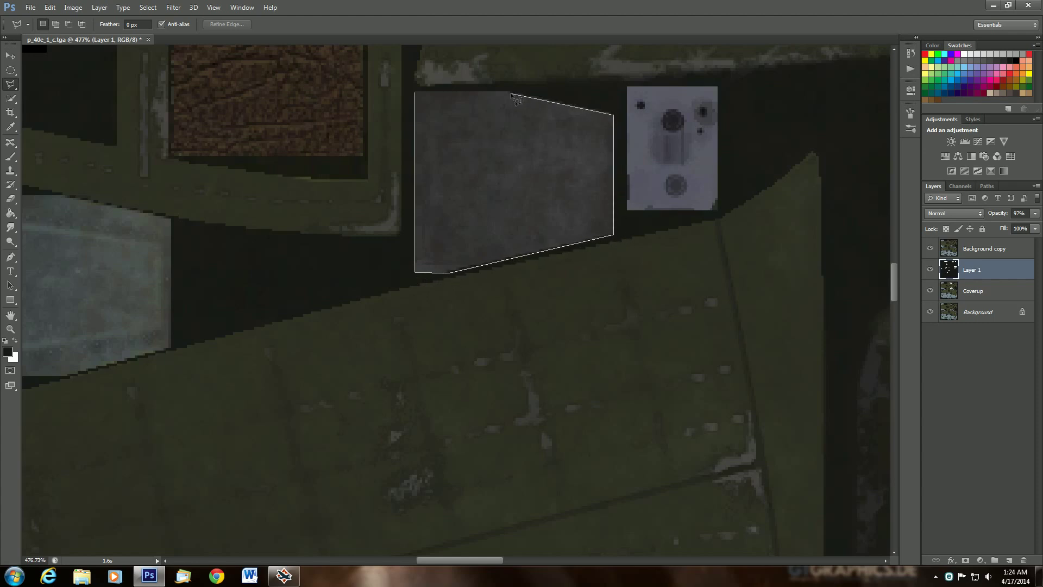
pyautogui.click(510, 93)
pyautogui.click(416, 95)
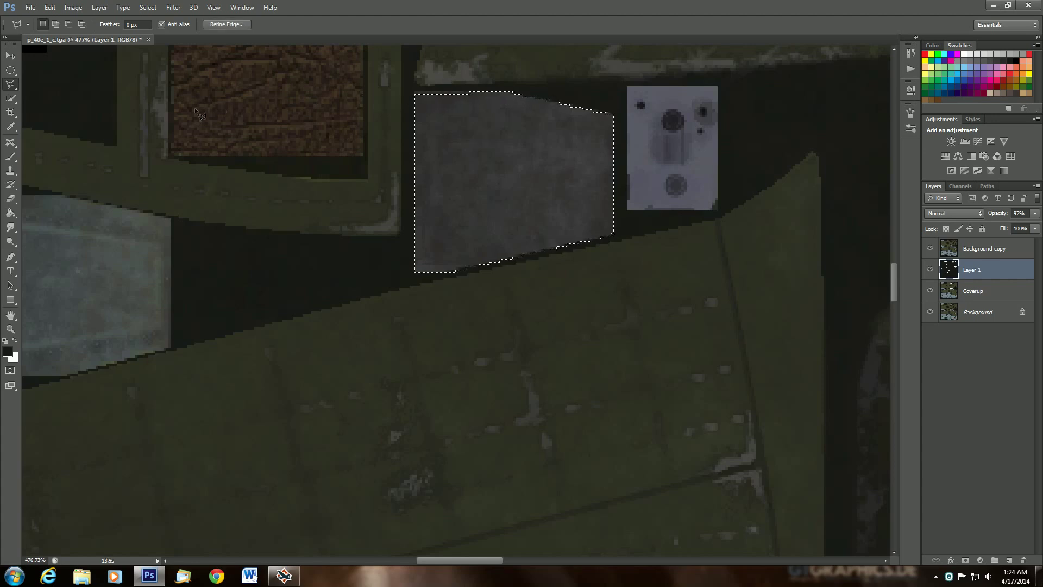
# Step: Erase the Layer 1 overlay inside the tapered grey panel selection and deselect it
pyautogui.click(15, 201)
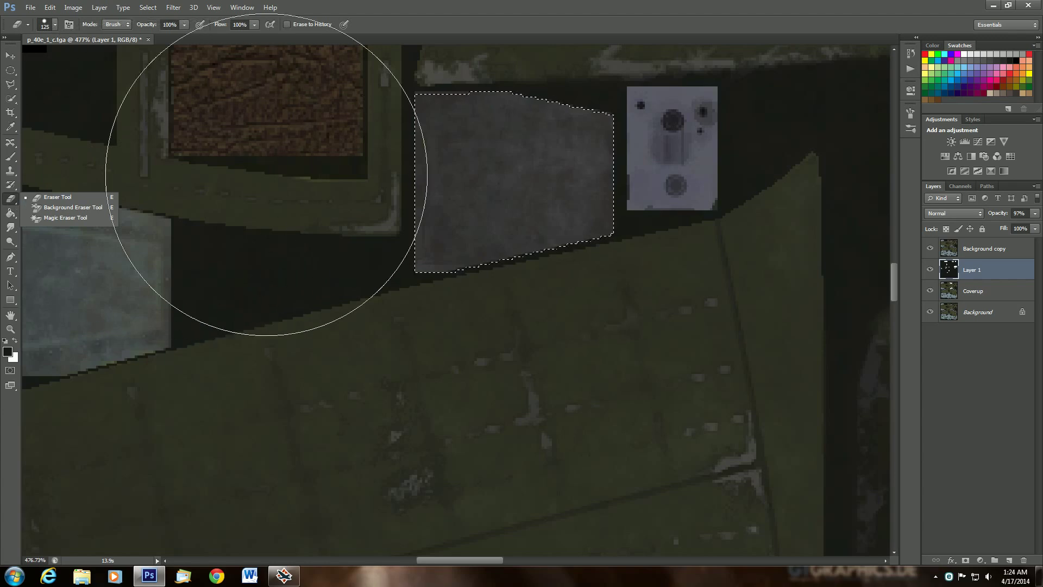
pyautogui.moveTo(351, 183)
pyautogui.mouseDown()
pyautogui.moveTo(438, 190)
pyautogui.moveTo(530, 215)
pyautogui.mouseUp()
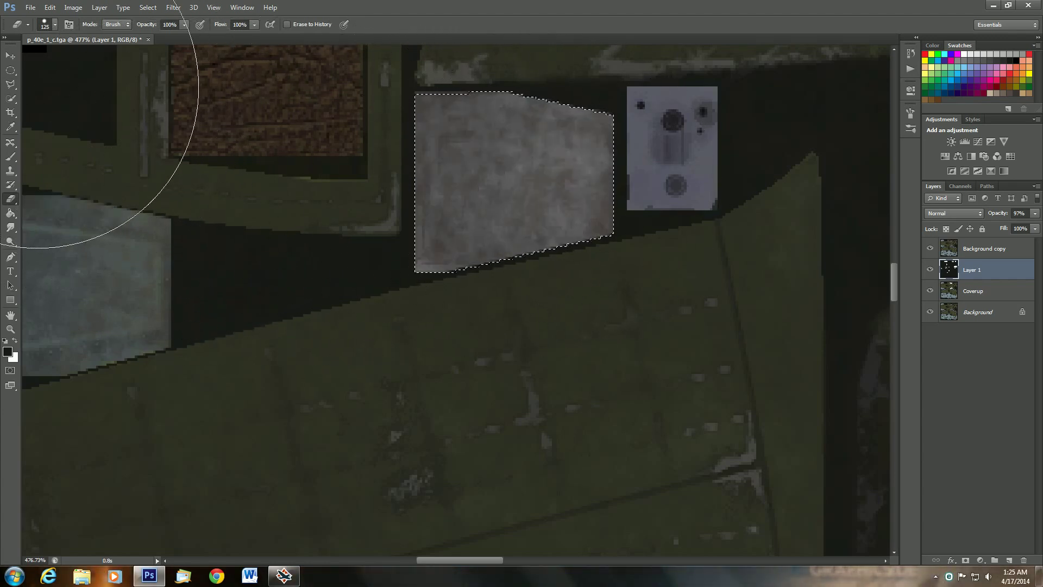
pyautogui.click(148, 8)
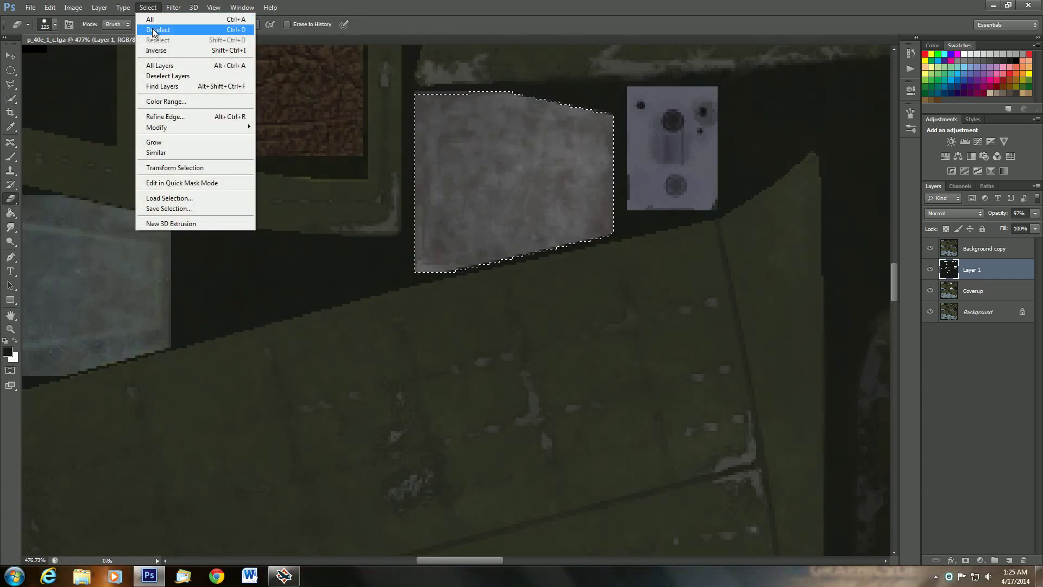
pyautogui.click(151, 30)
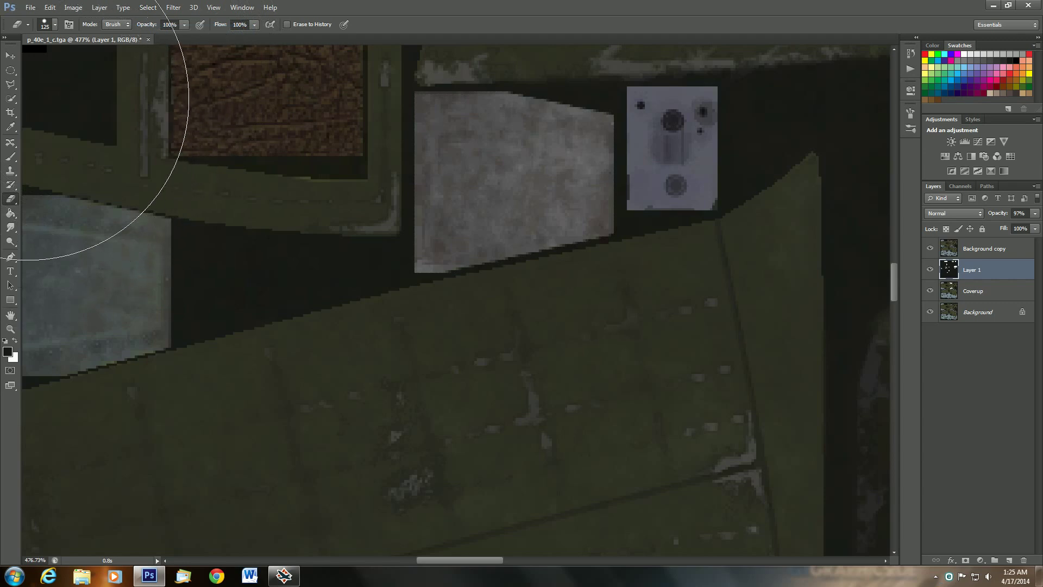
# Step: Outline the small rectangular lavender plate with round dials using a closed Polygonal Lasso selection
pyautogui.click(11, 84)
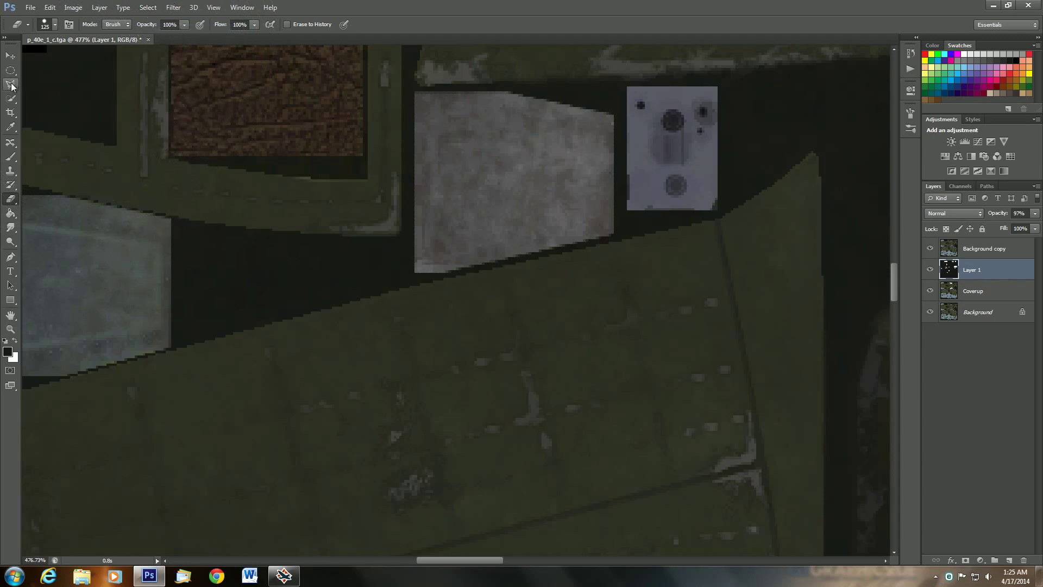
pyautogui.click(627, 87)
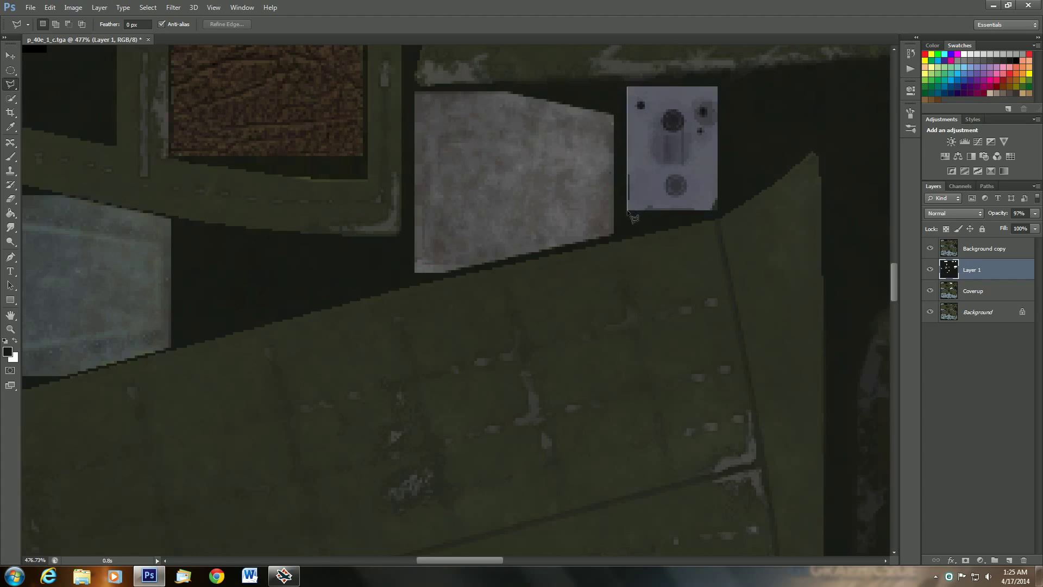
pyautogui.click(629, 210)
pyautogui.click(718, 211)
pyautogui.click(629, 88)
# Step: Erase the Layer 1 overlay inside the lavender plate selection and deselect it
pyautogui.click(10, 198)
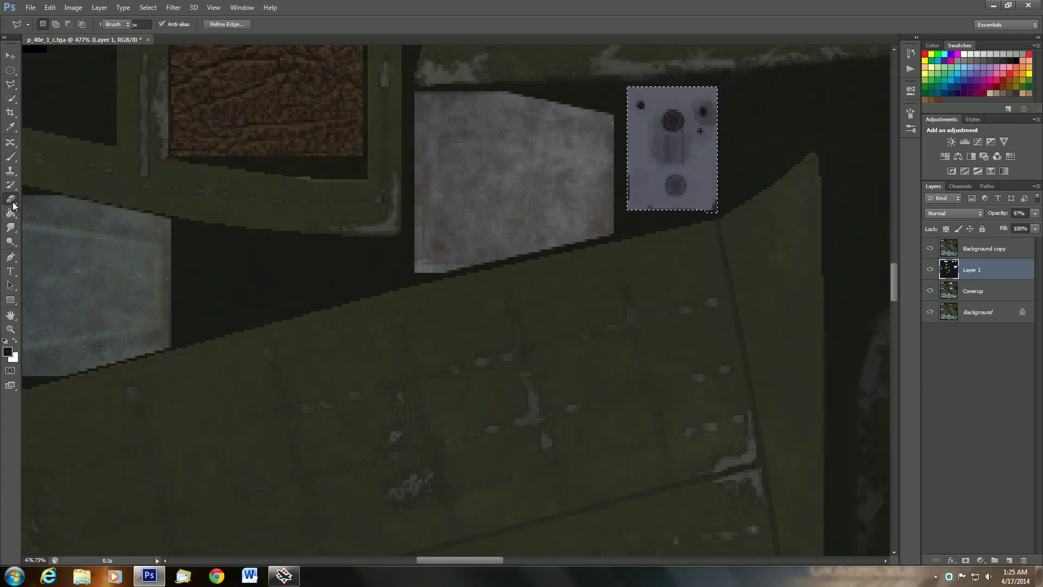
pyautogui.moveTo(536, 161); pyautogui.dragTo(582, 163)
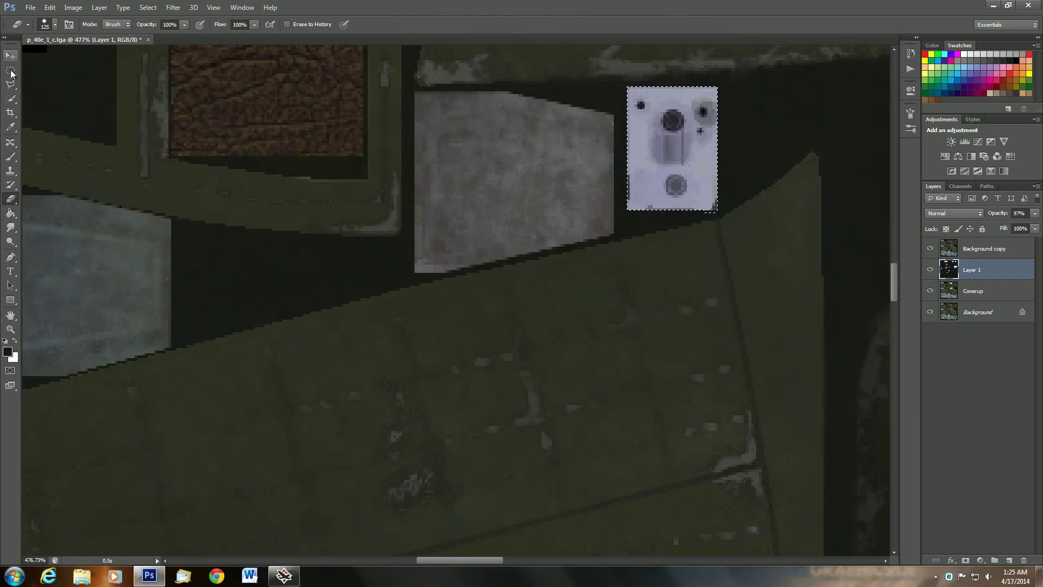
pyautogui.click(11, 88)
pyautogui.click(148, 8)
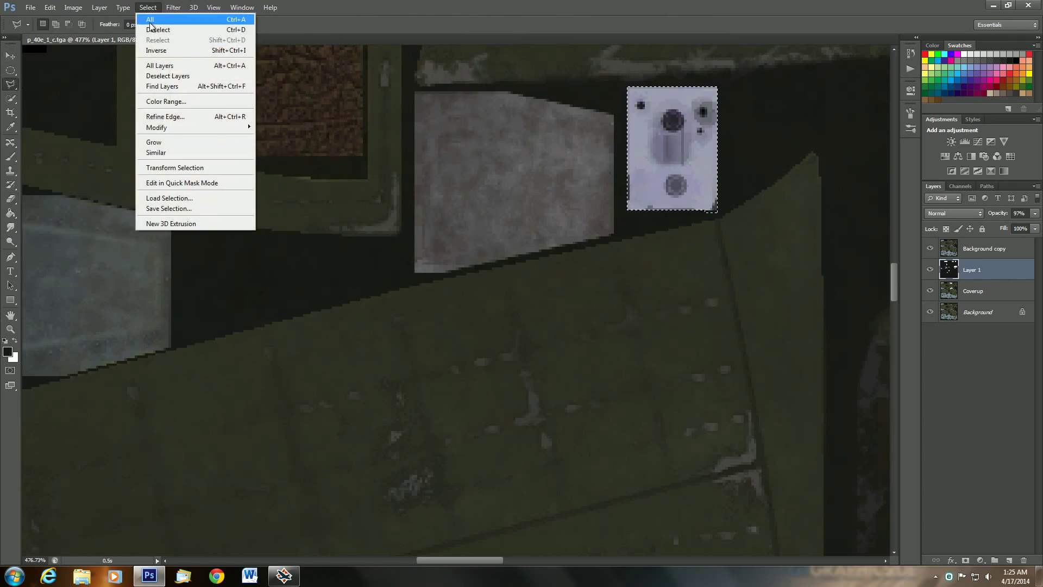
pyautogui.click(151, 30)
pyautogui.scroll(-8, 325, 248)
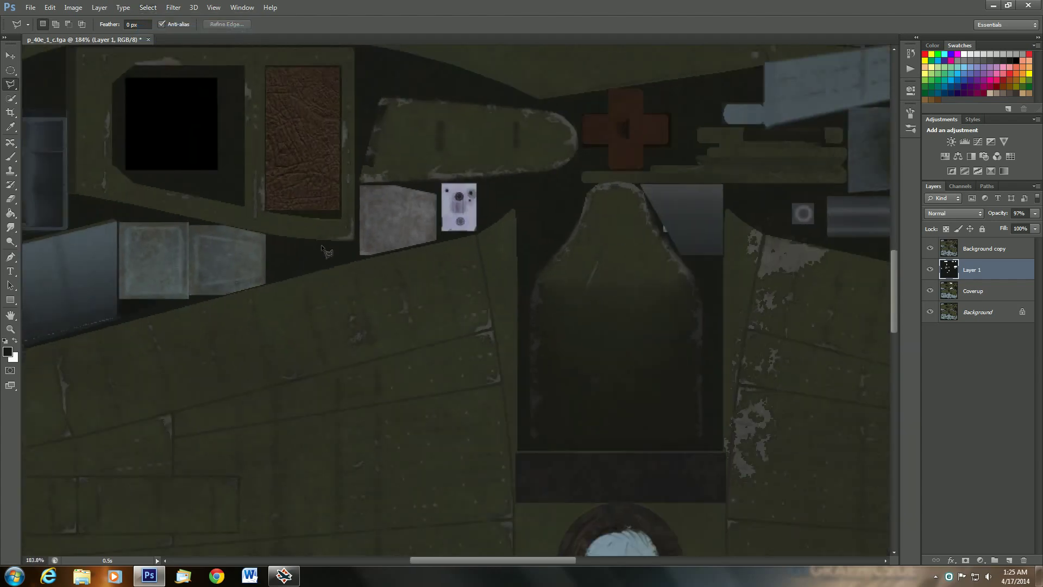
pyautogui.scroll(-5, 325, 250)
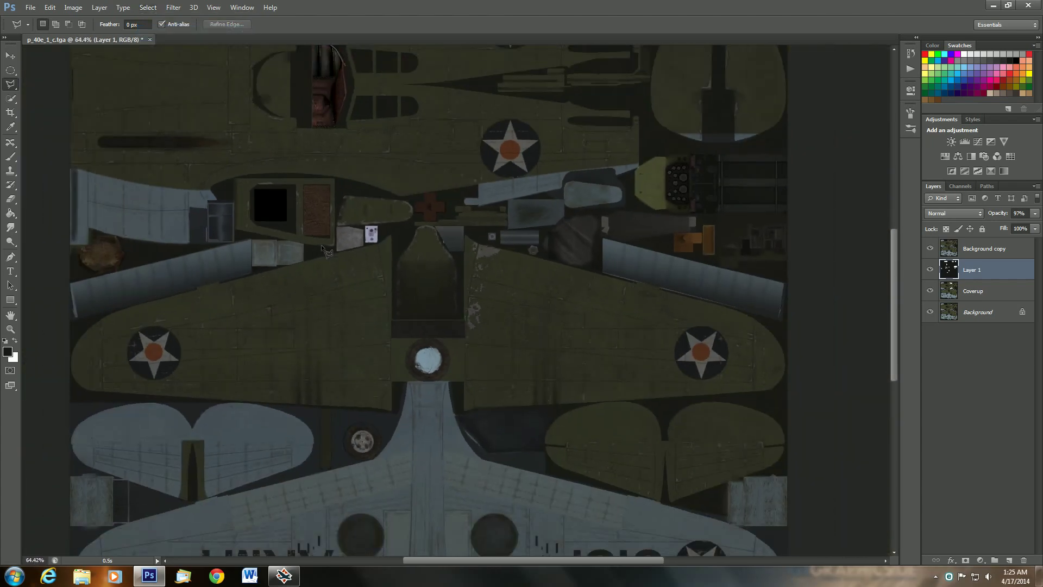
# Step: Examine the small parts along the skin's lower edge and the whole texture for areas still covered by the overlay
pyautogui.scroll(-2, 325, 251)
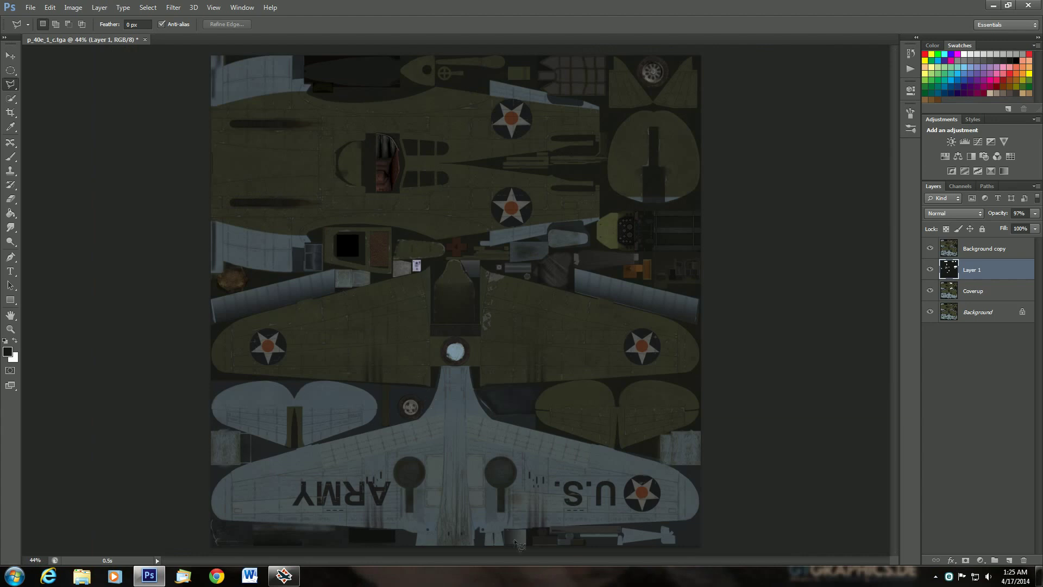
pyautogui.scroll(6, 517, 543)
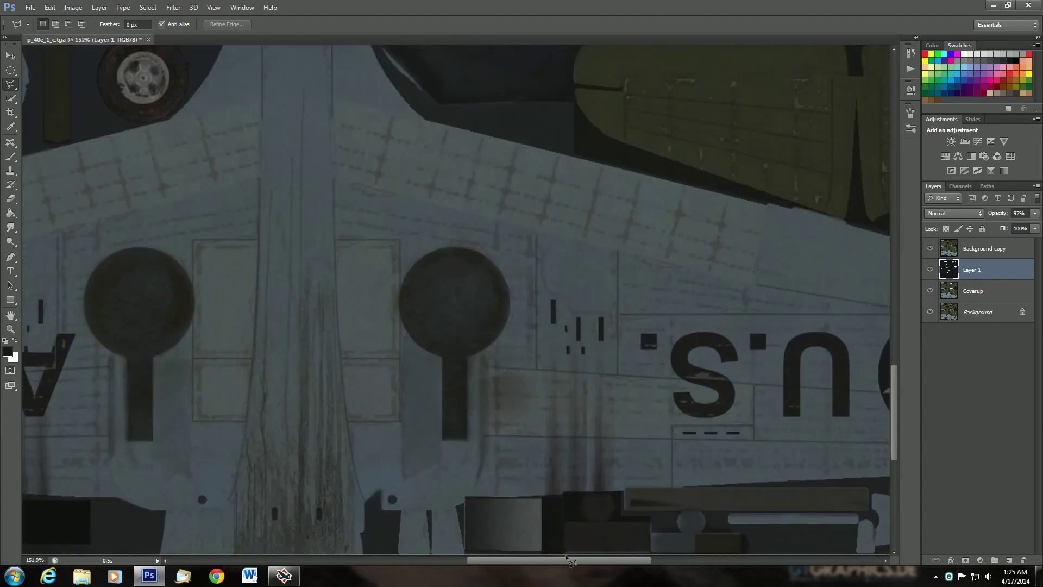
pyautogui.moveTo(569, 560); pyautogui.dragTo(639, 559)
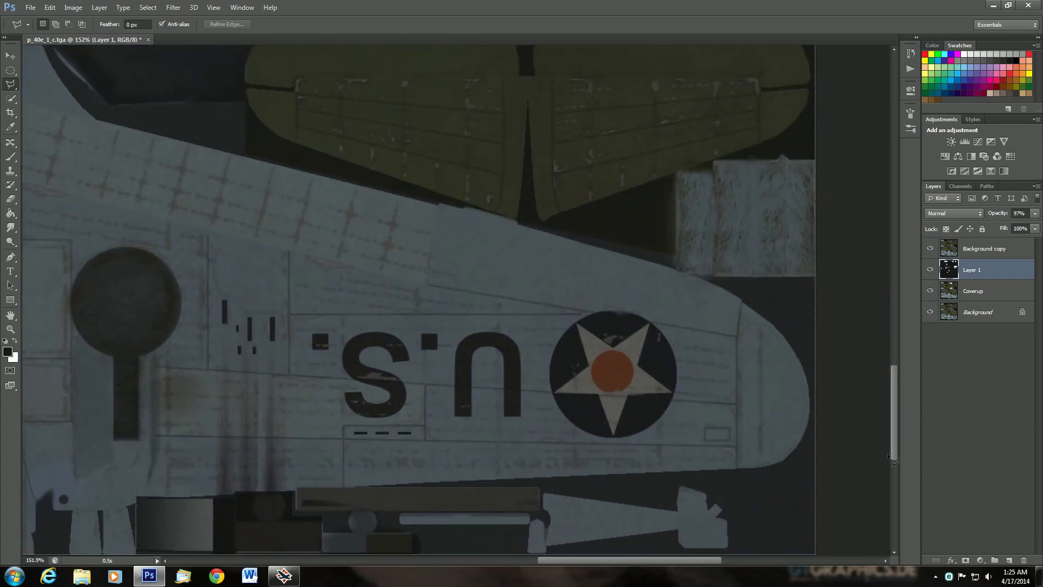
pyautogui.moveTo(895, 442); pyautogui.dragTo(903, 482)
pyautogui.scroll(2, 126, 365)
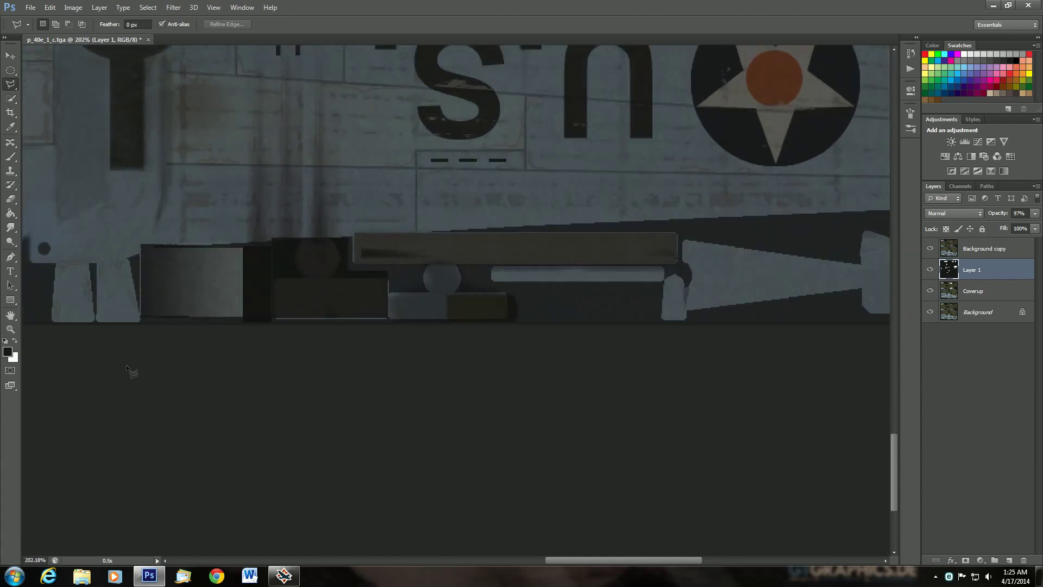
pyautogui.scroll(-8, 126, 364)
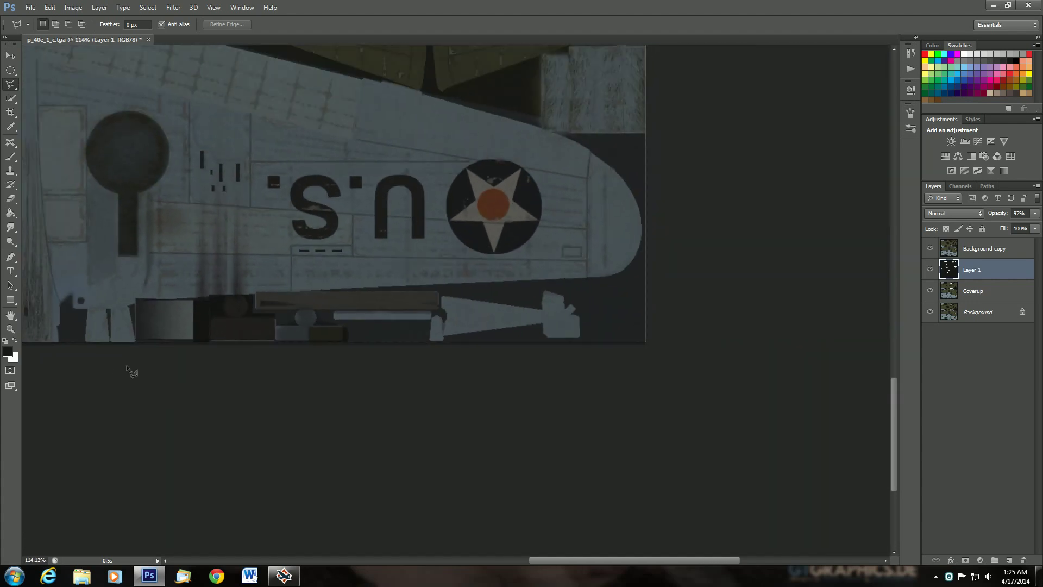
pyautogui.scroll(-2, 119, 366)
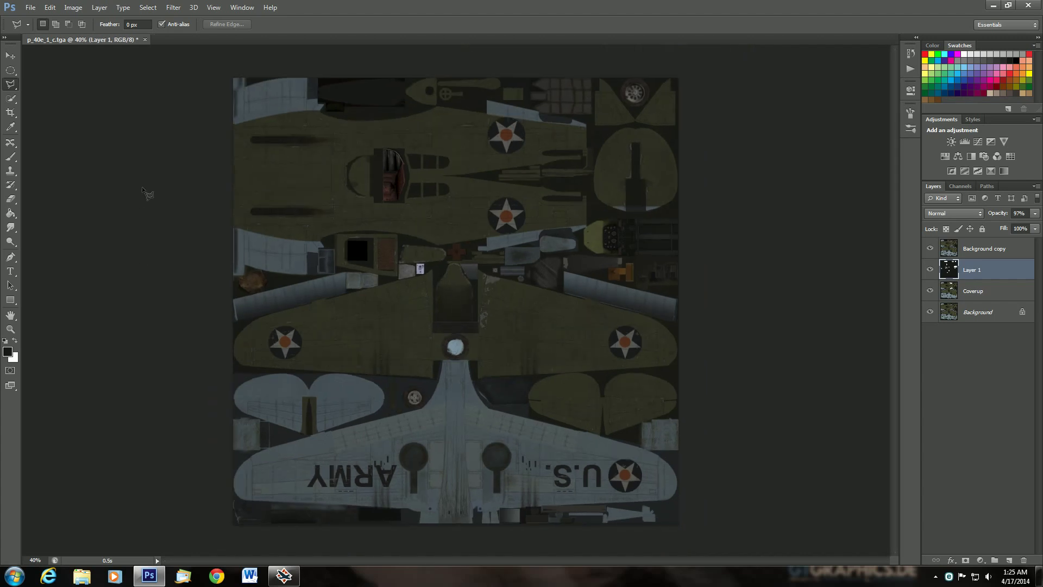
pyautogui.scroll(1, 142, 187)
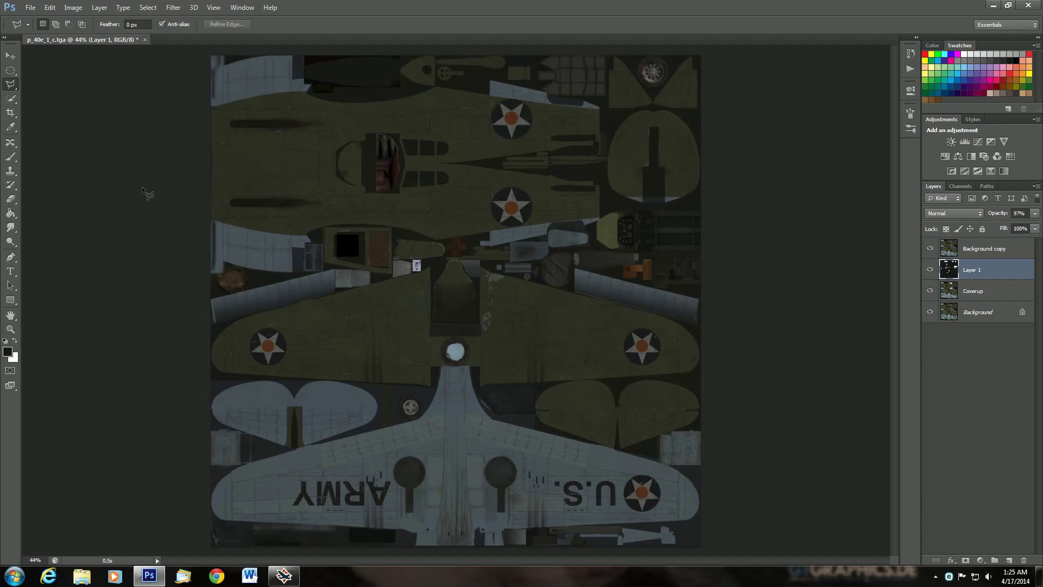
pyautogui.scroll(-1, 142, 186)
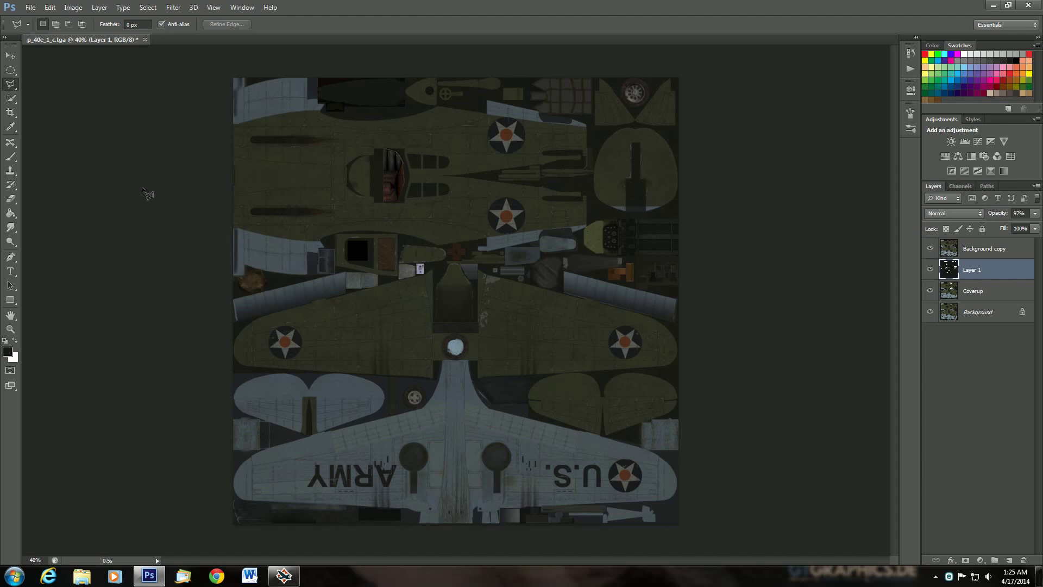
# Step: Check the cleared areas of the Layer 1 overlay by hiding the Background copy layer and showing it again
pyautogui.click(12, 56)
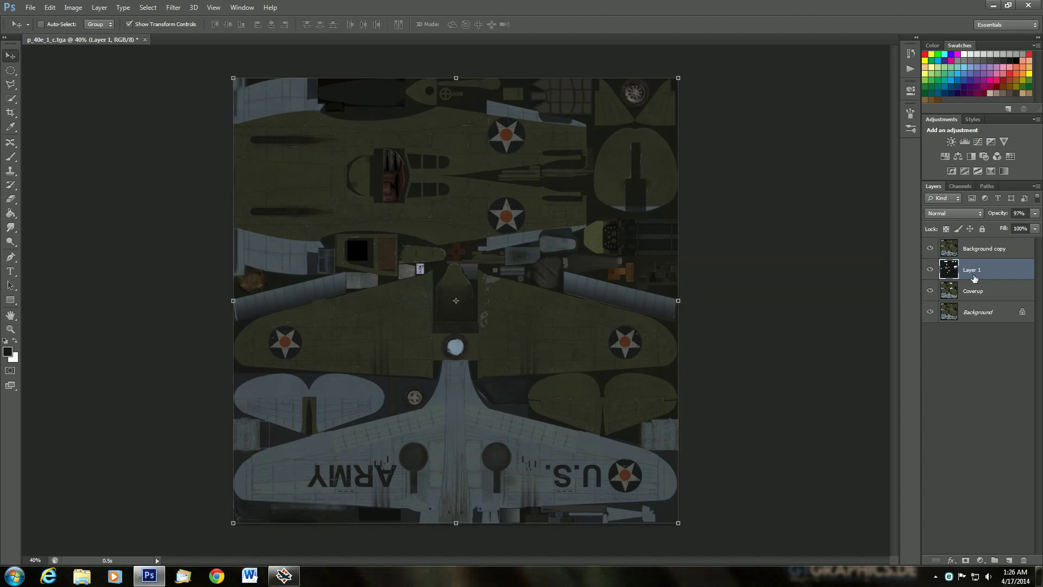
pyautogui.click(930, 249)
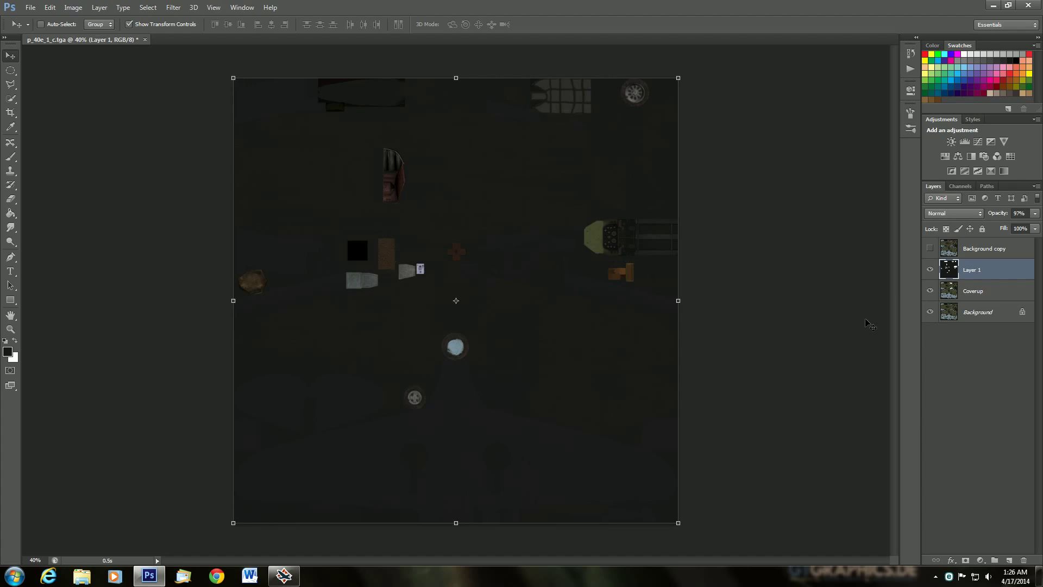
pyautogui.click(930, 250)
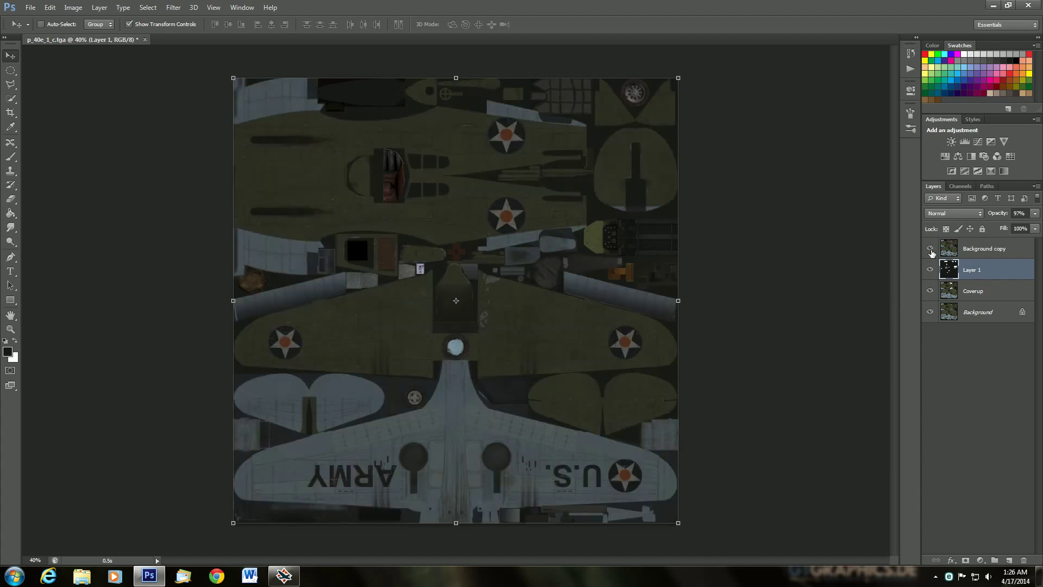
# Step: Open the Angry F4U PSD file from the War Thunder Skin Ideas folder in the Pictures library
pyautogui.click(31, 10)
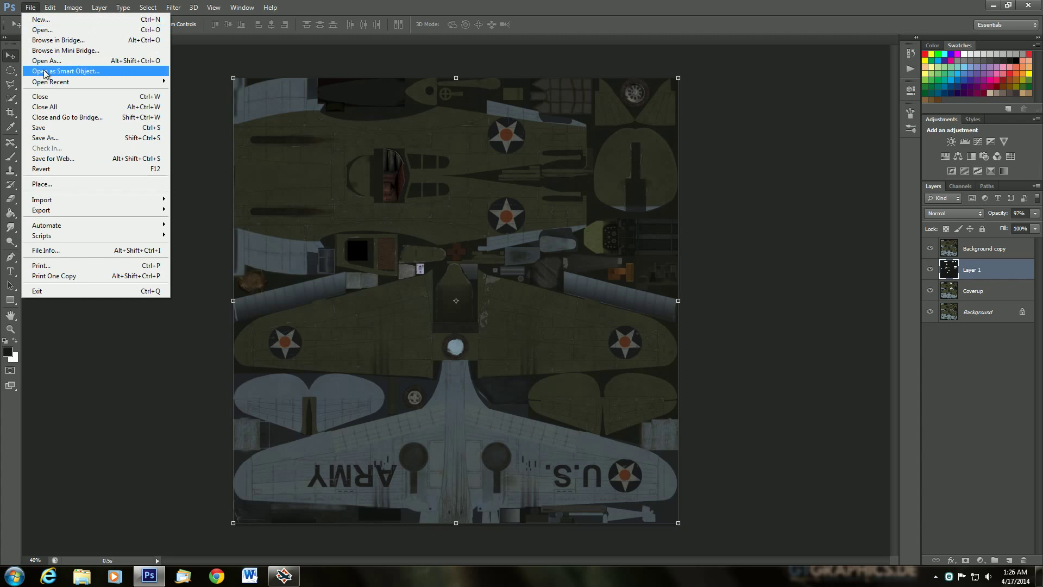
pyautogui.moveTo(51, 86)
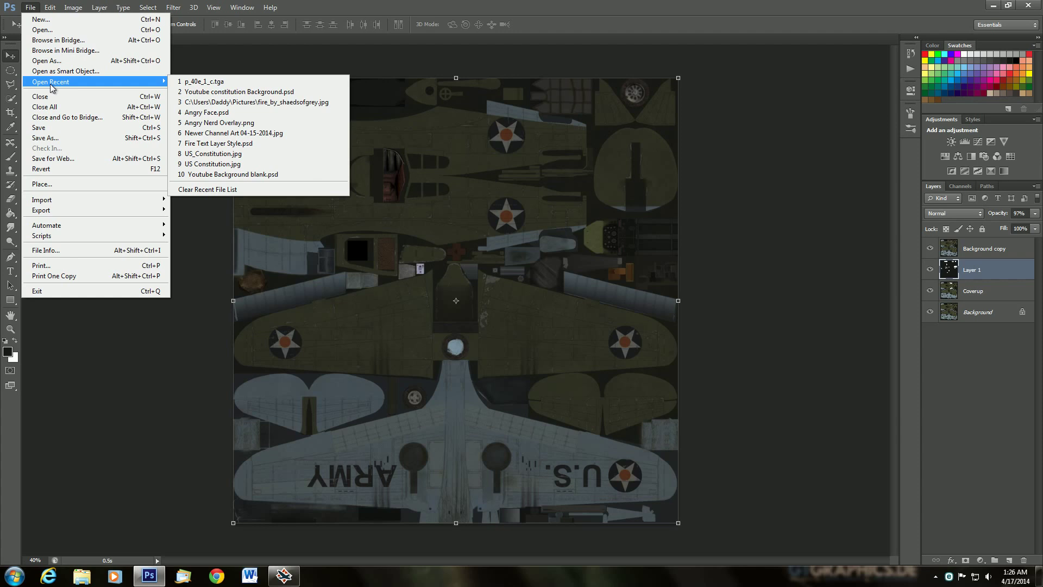
pyautogui.click(55, 30)
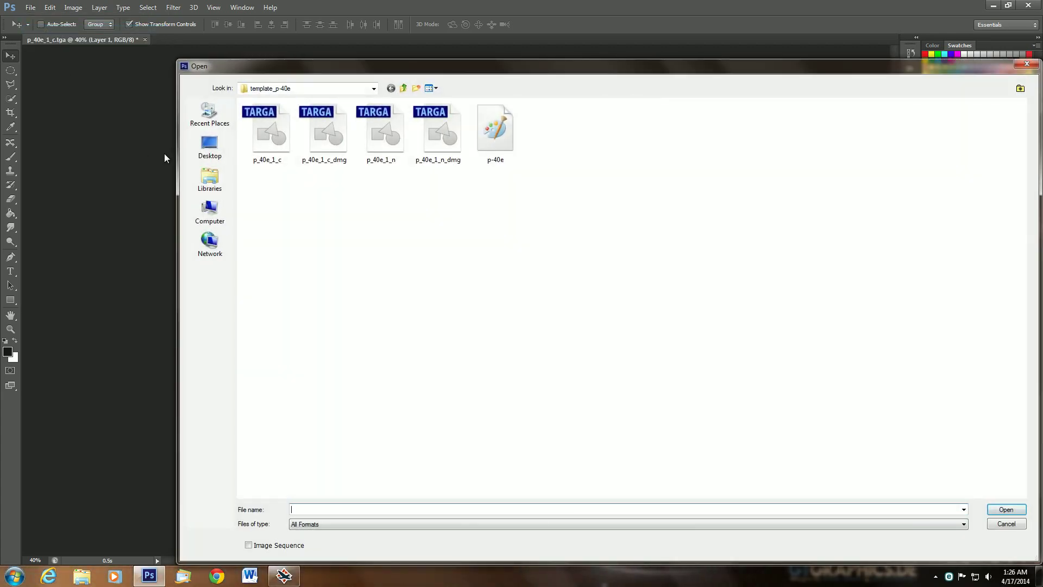
pyautogui.click(403, 88)
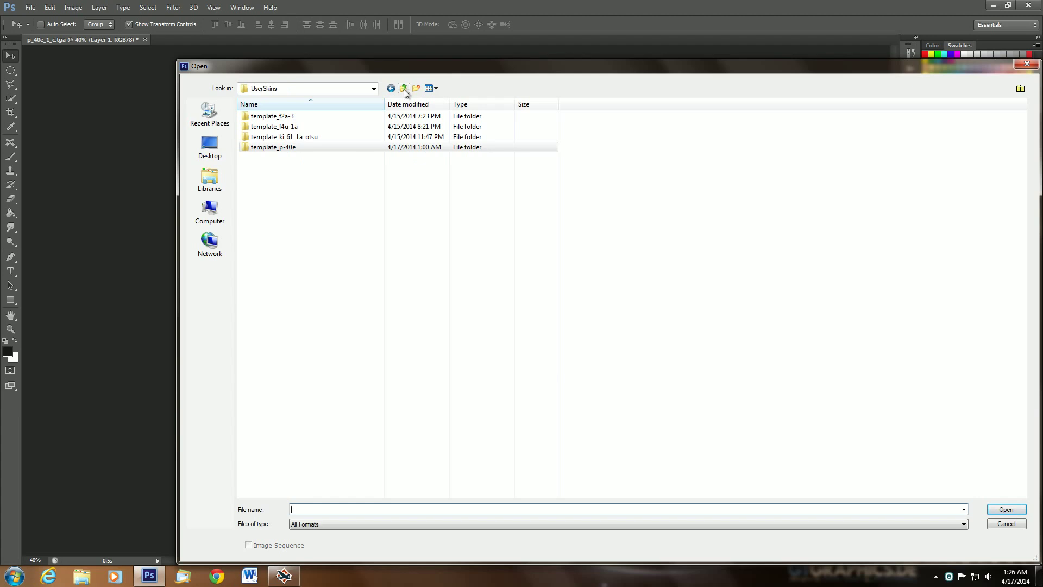
pyautogui.click(403, 89)
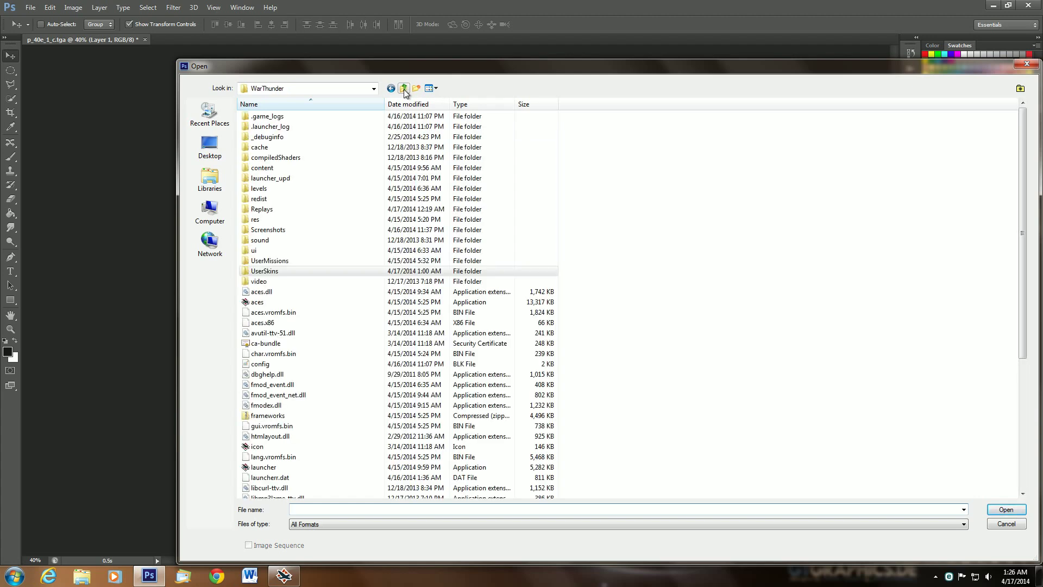
pyautogui.click(209, 180)
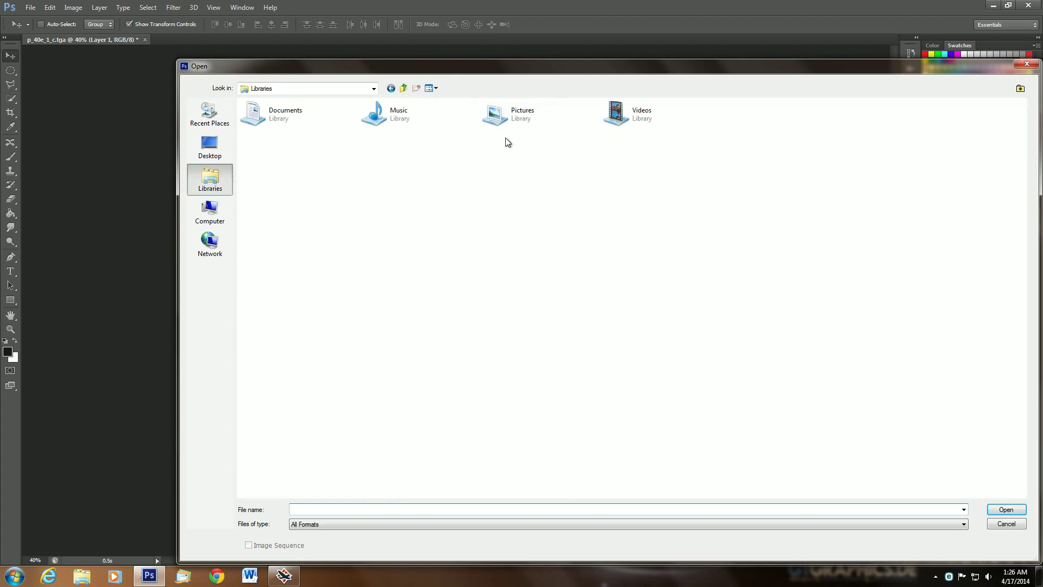
pyautogui.doubleClick(530, 122)
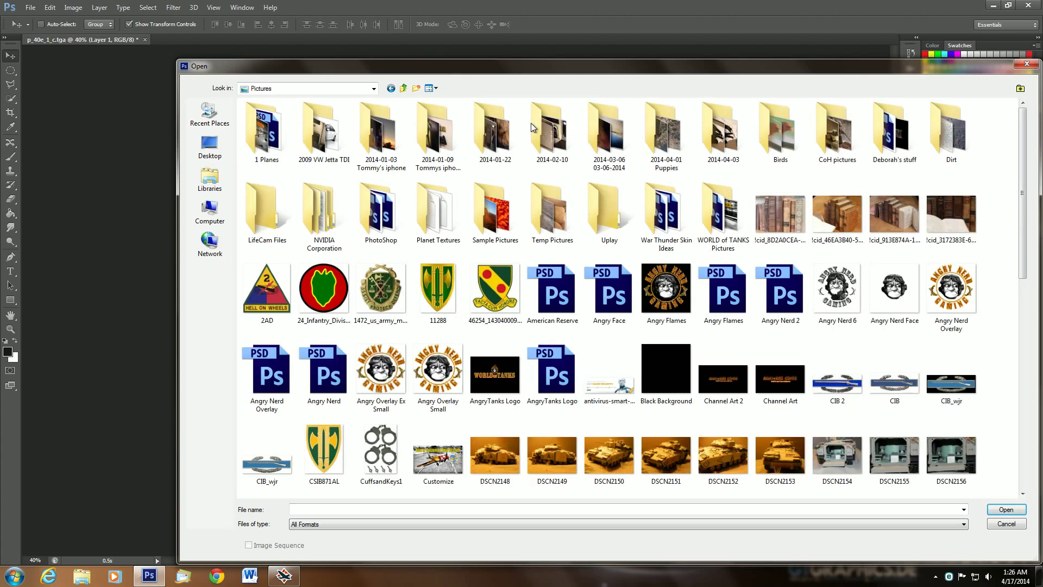
pyautogui.doubleClick(662, 234)
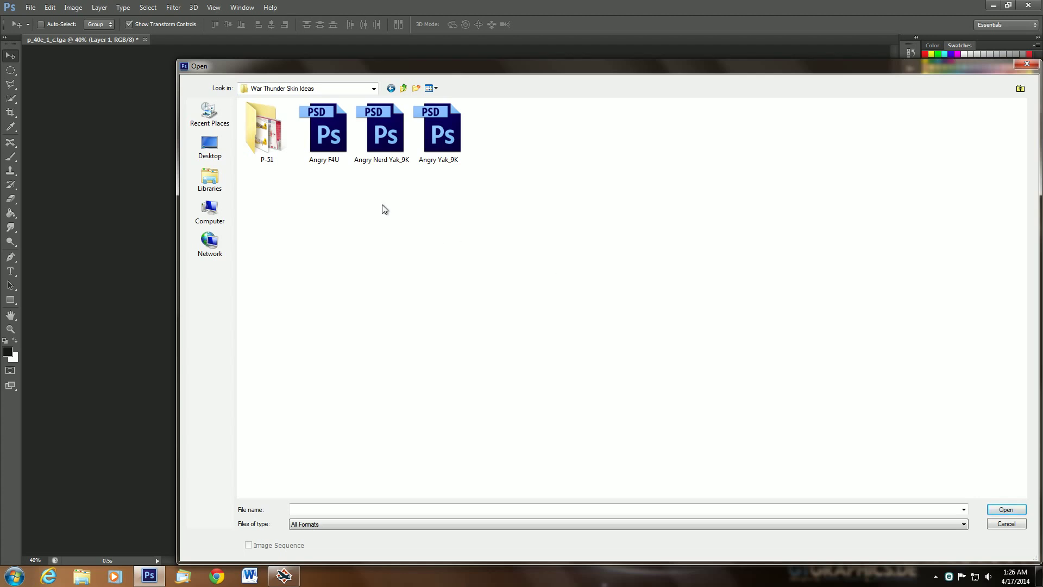
pyautogui.doubleClick(331, 135)
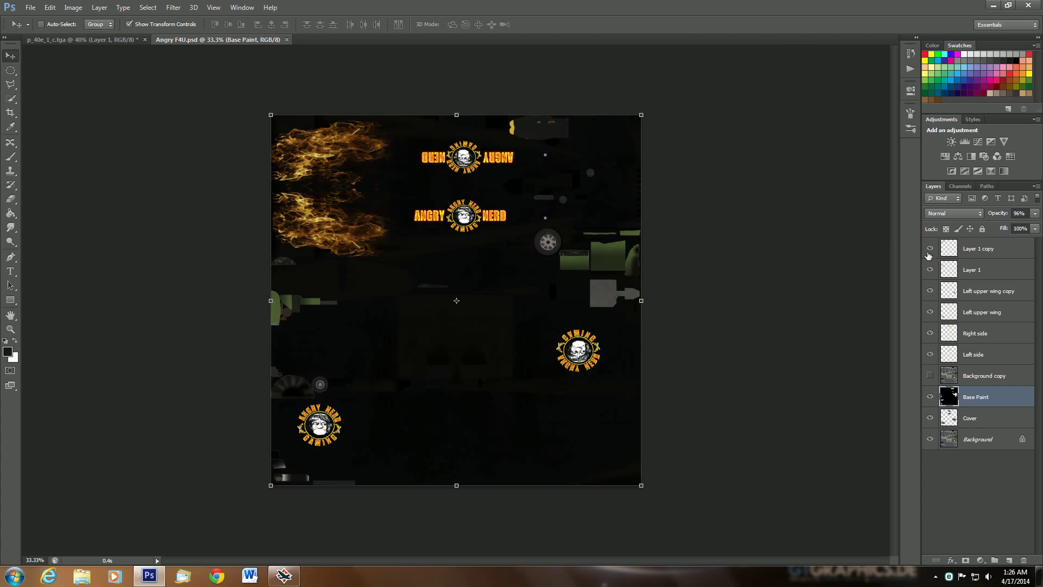
# Step: Hide every layer of Angry F4U.psd except Left side, including Base Paint, Cover and Background
pyautogui.moveTo(929, 254); pyautogui.dragTo(930, 338)
pyautogui.click(930, 337)
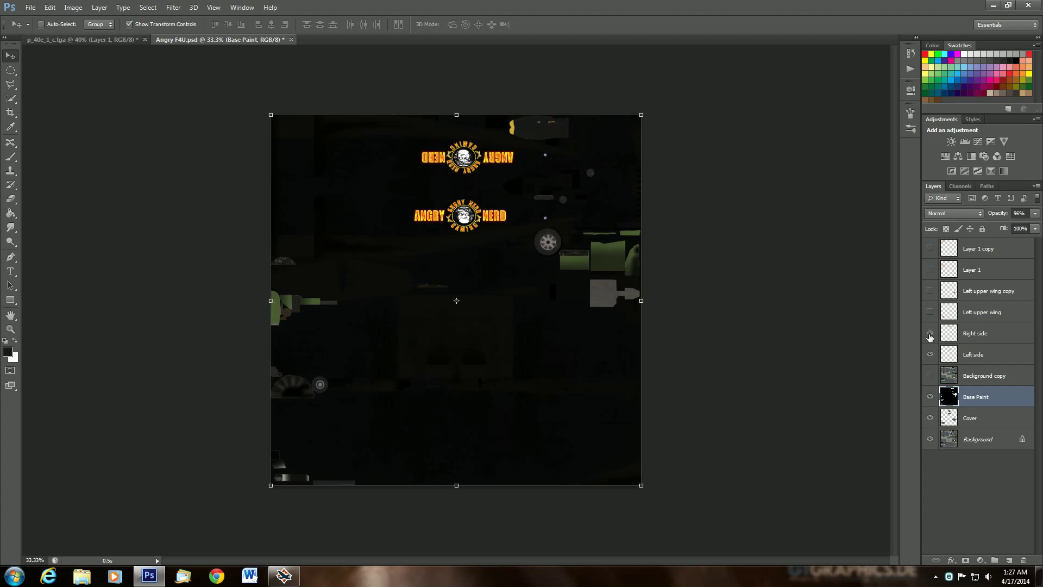
pyautogui.click(930, 337)
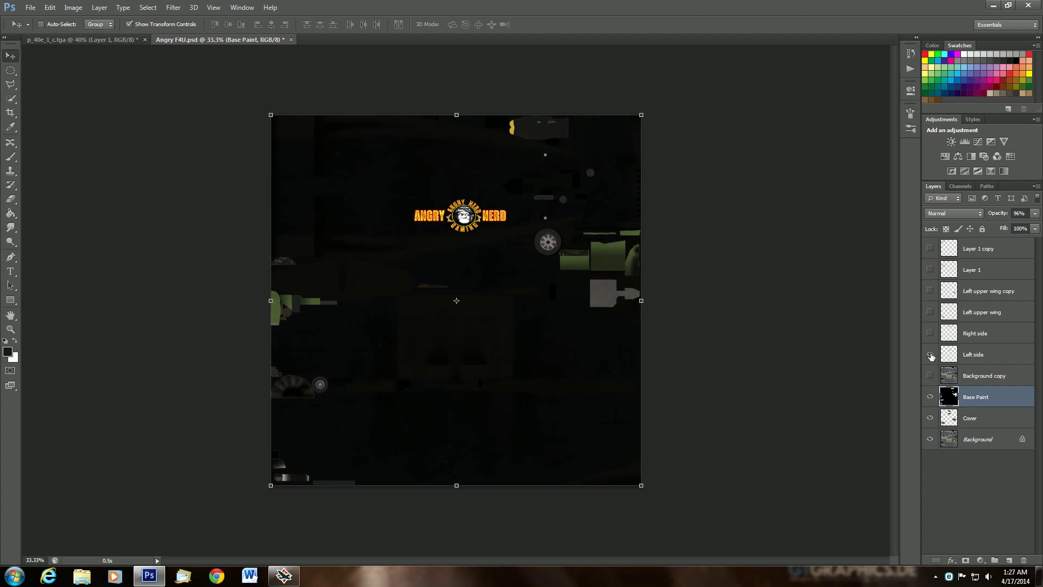
pyautogui.click(930, 377)
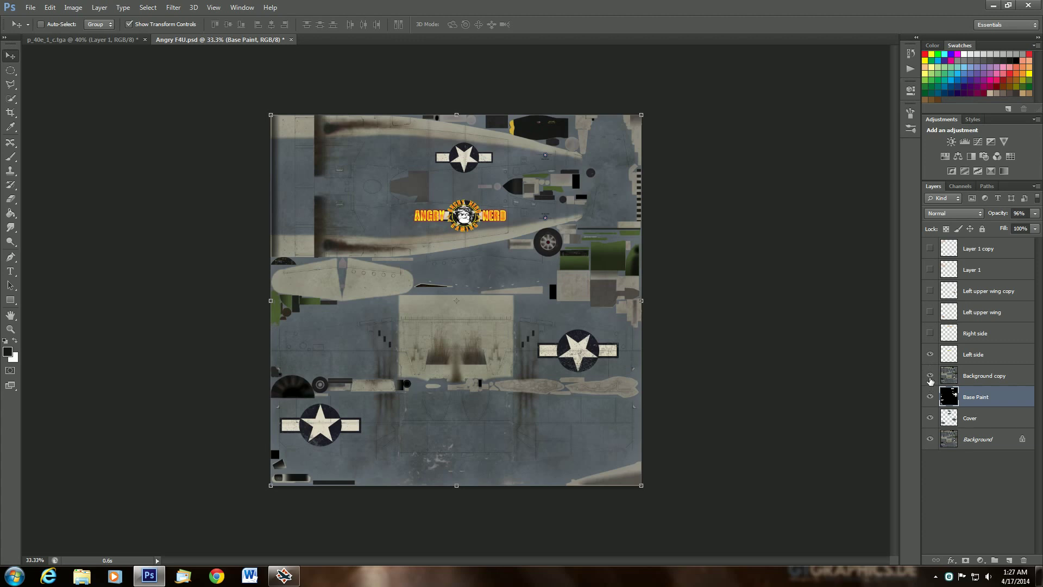
pyautogui.click(929, 377)
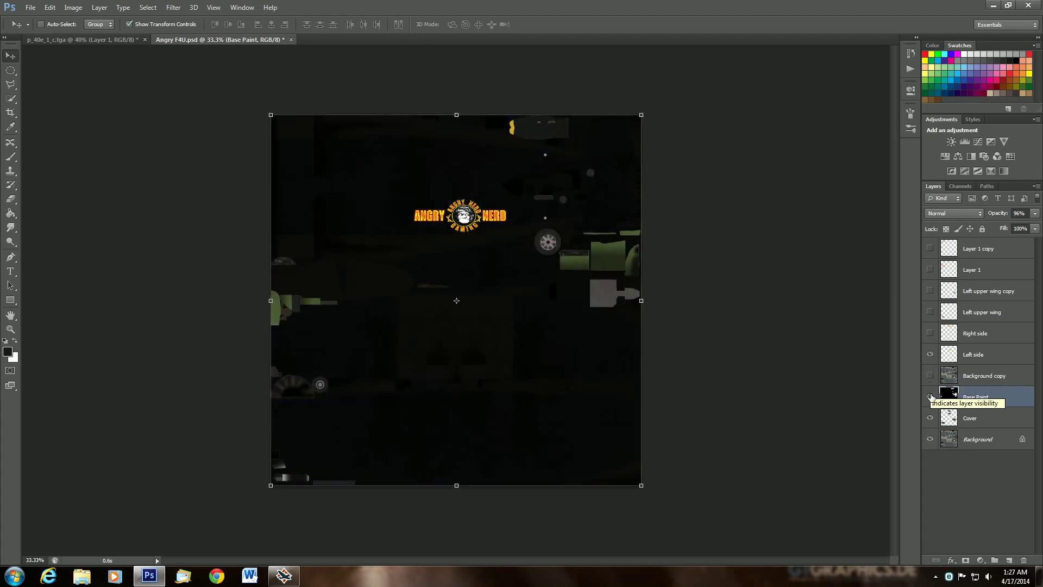
pyautogui.click(930, 397)
pyautogui.click(930, 418)
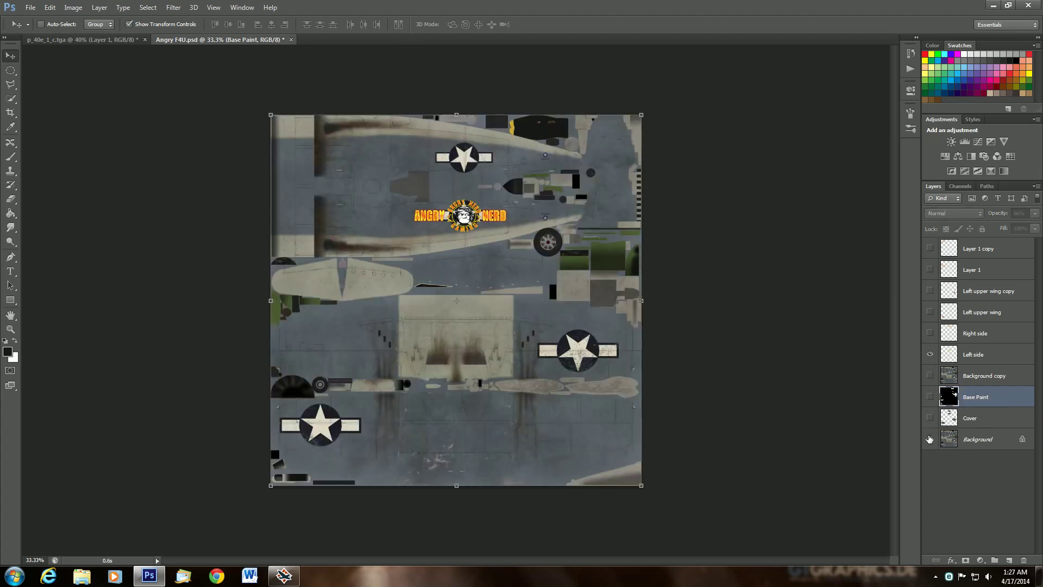
pyautogui.click(930, 440)
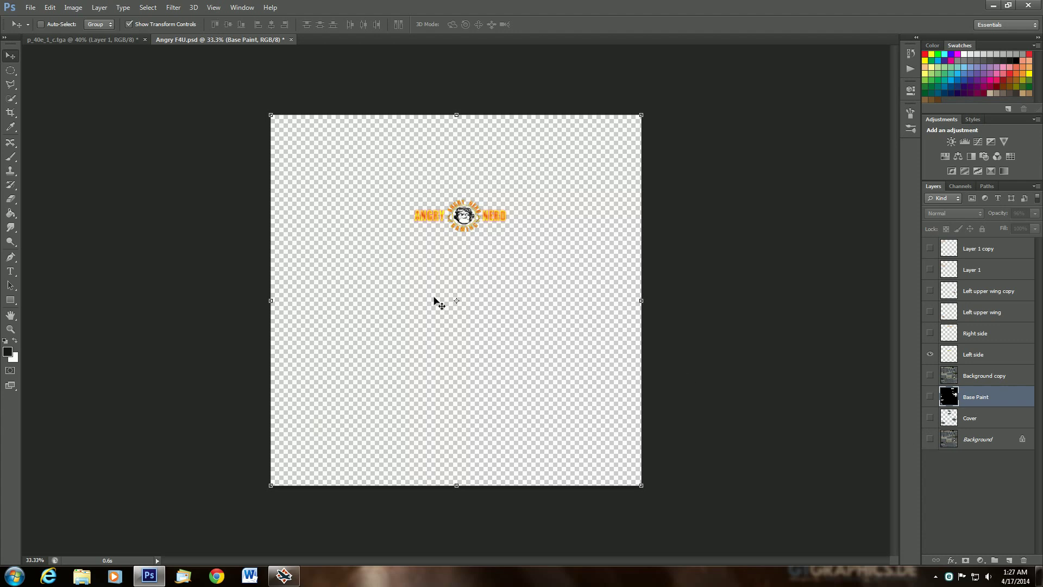
# Step: Select the whole ANGRY NERD logo with the Rectangular Marquee tool and copy it with Copy Merged
pyautogui.scroll(6, 295, 189)
pyautogui.scroll(5, 572, 118)
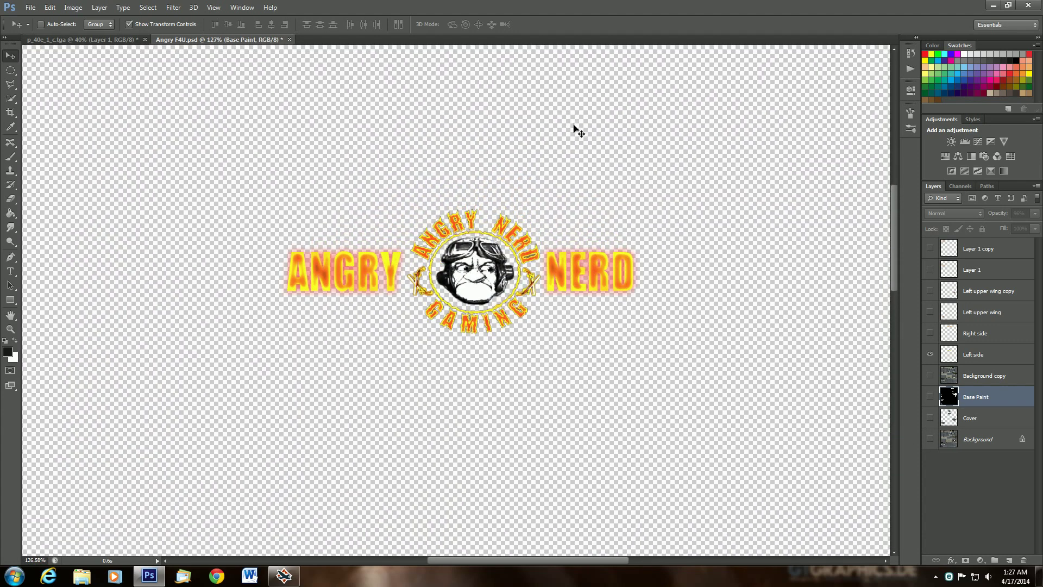
pyautogui.scroll(2, 579, 136)
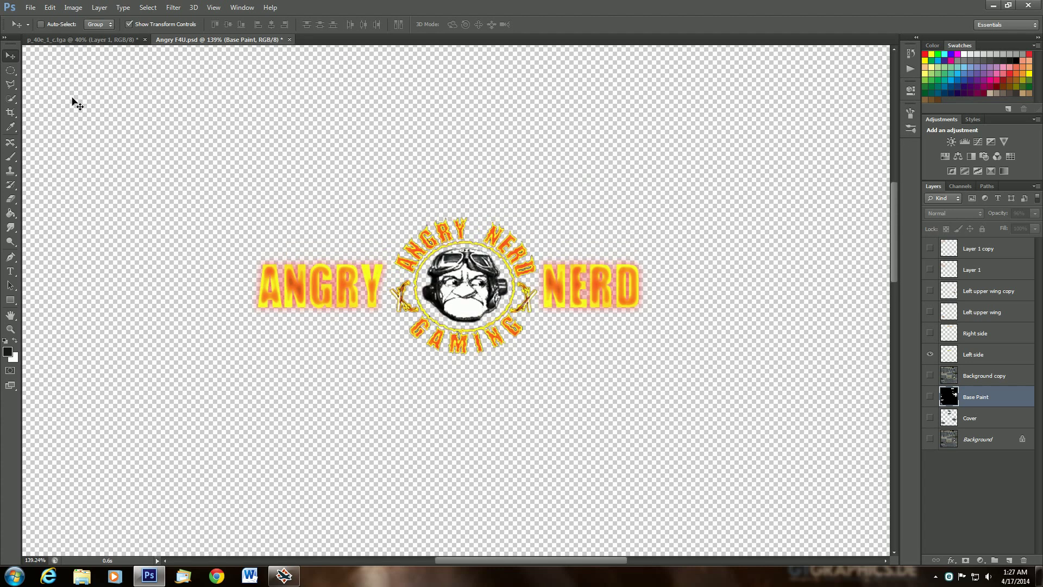
pyautogui.click(17, 73)
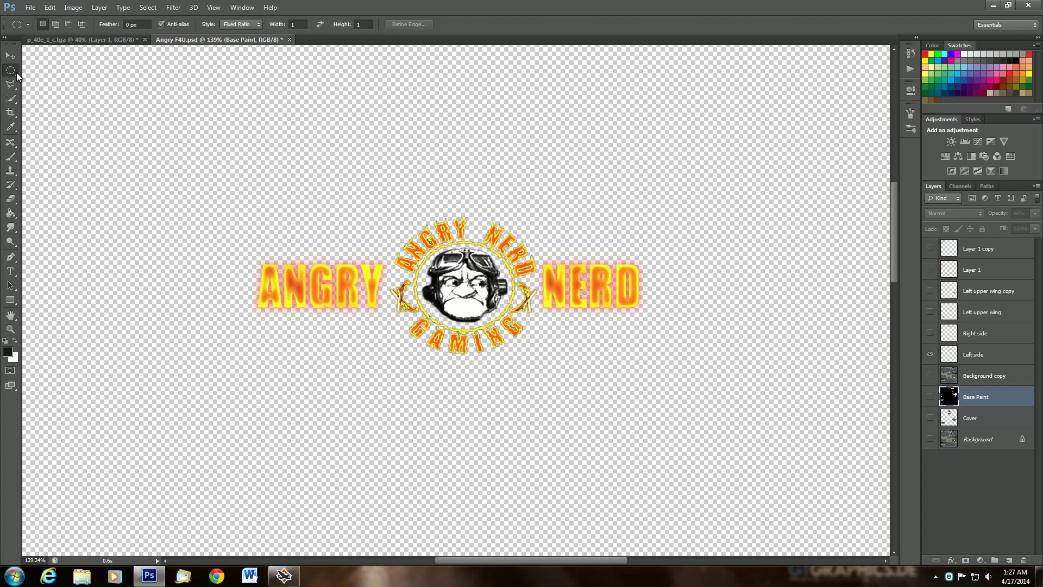
pyautogui.rightClick(16, 74)
pyautogui.click(51, 71)
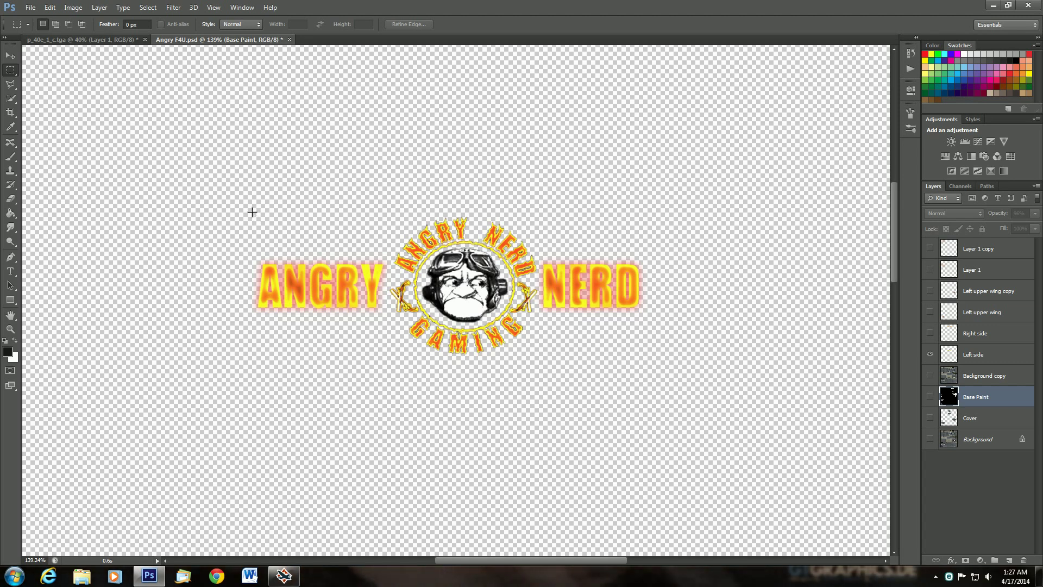
pyautogui.moveTo(252, 212); pyautogui.dragTo(646, 359)
pyautogui.click(50, 9)
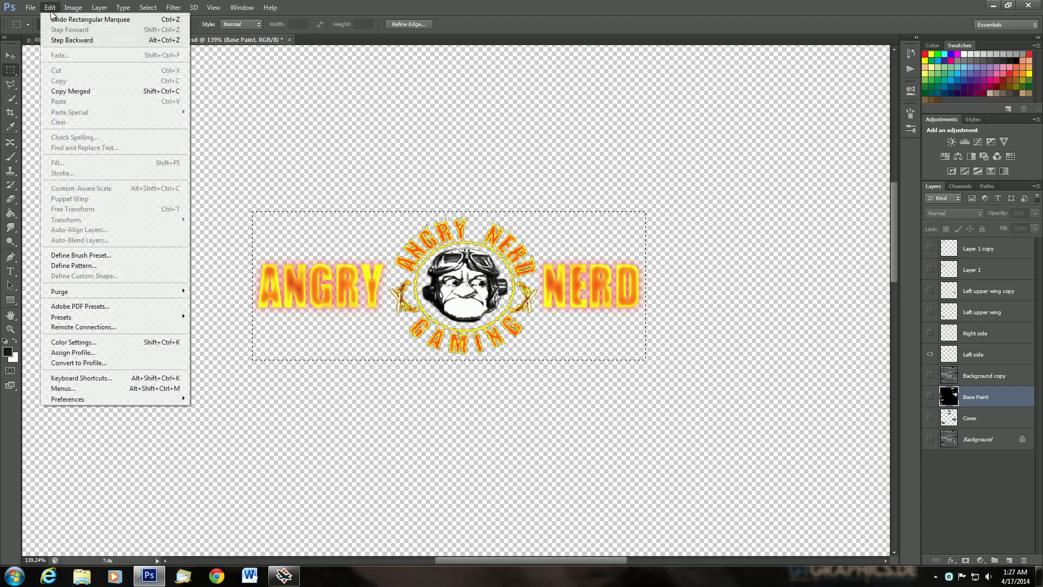
pyautogui.click(67, 90)
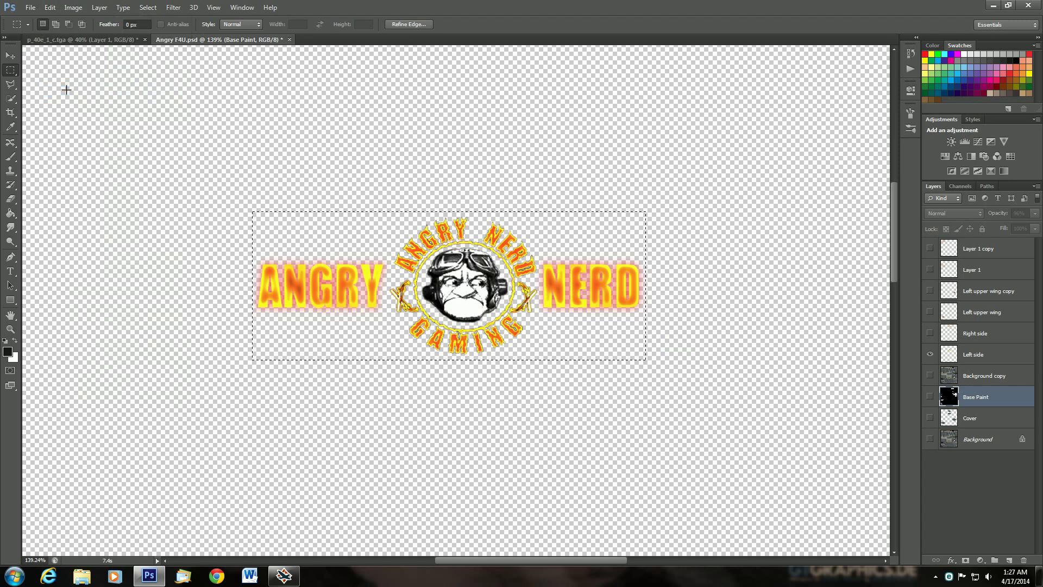
# Step: Paste the copied ANGRY NERD logo into p_40e_1_c.tga and place its layer above Background copy
pyautogui.click(78, 40)
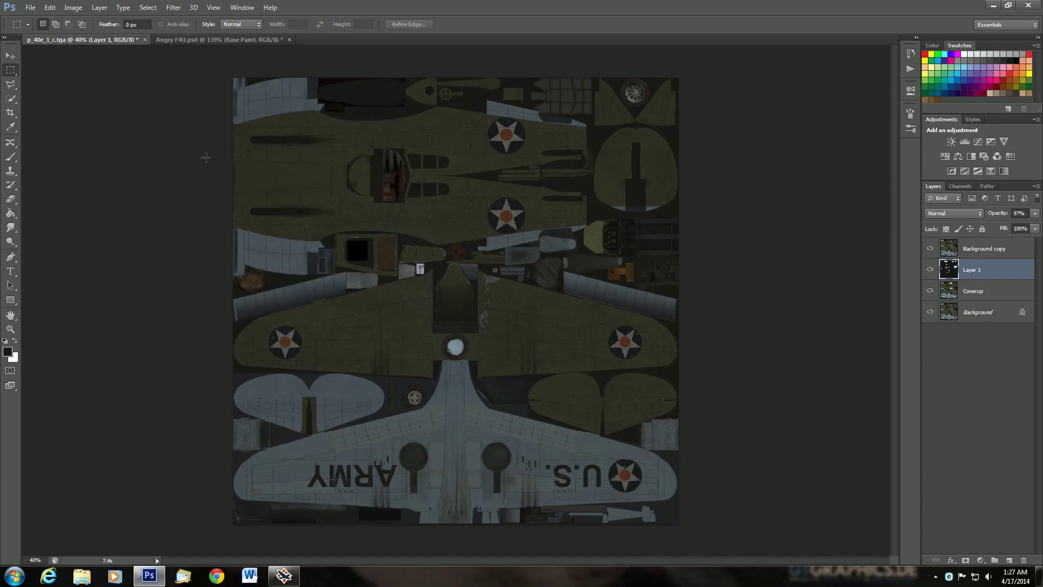
pyautogui.scroll(3, 652, 208)
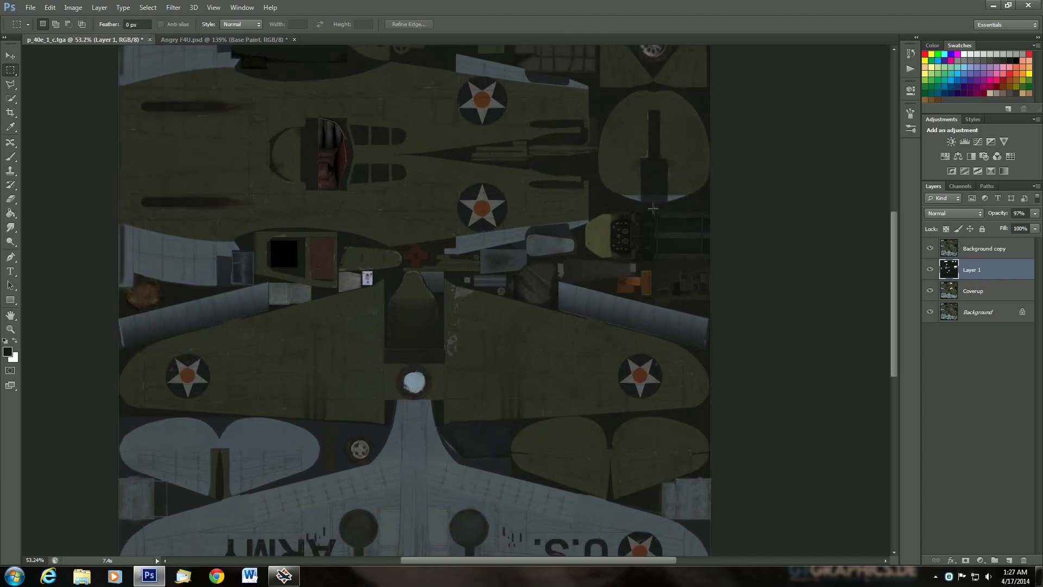
pyautogui.click(49, 7)
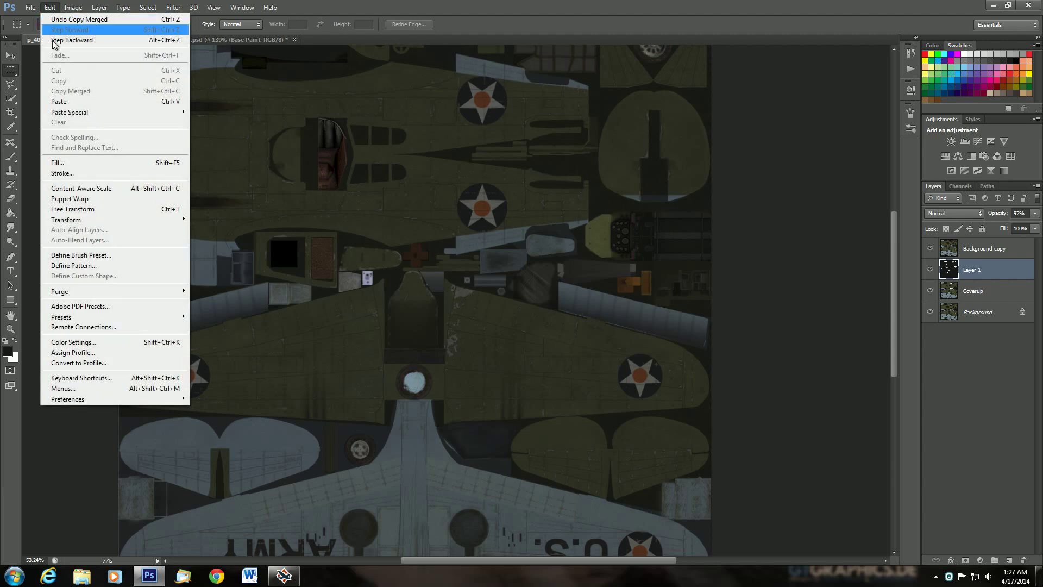
pyautogui.click(60, 102)
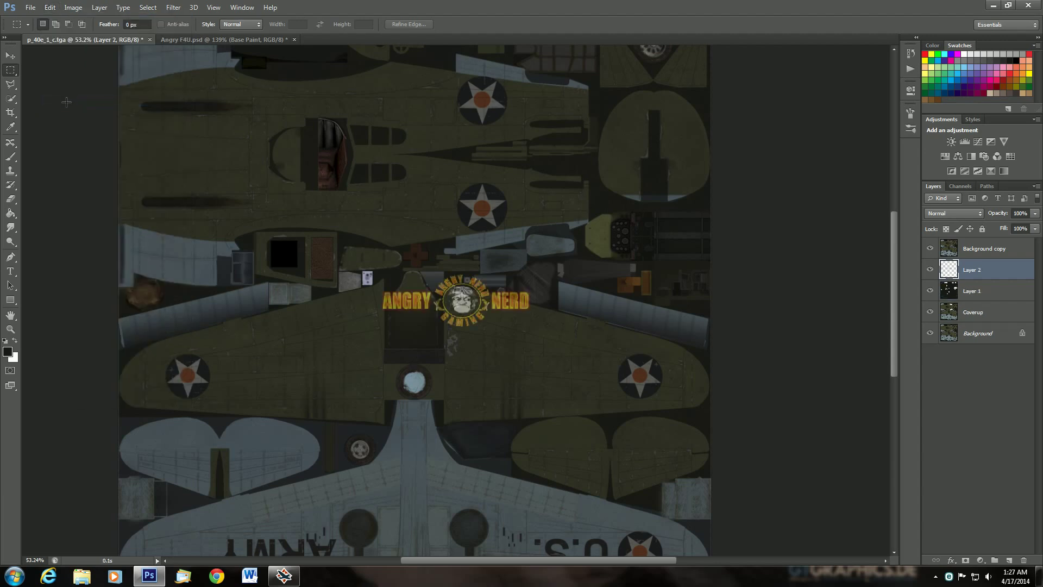
pyautogui.doubleClick(987, 271)
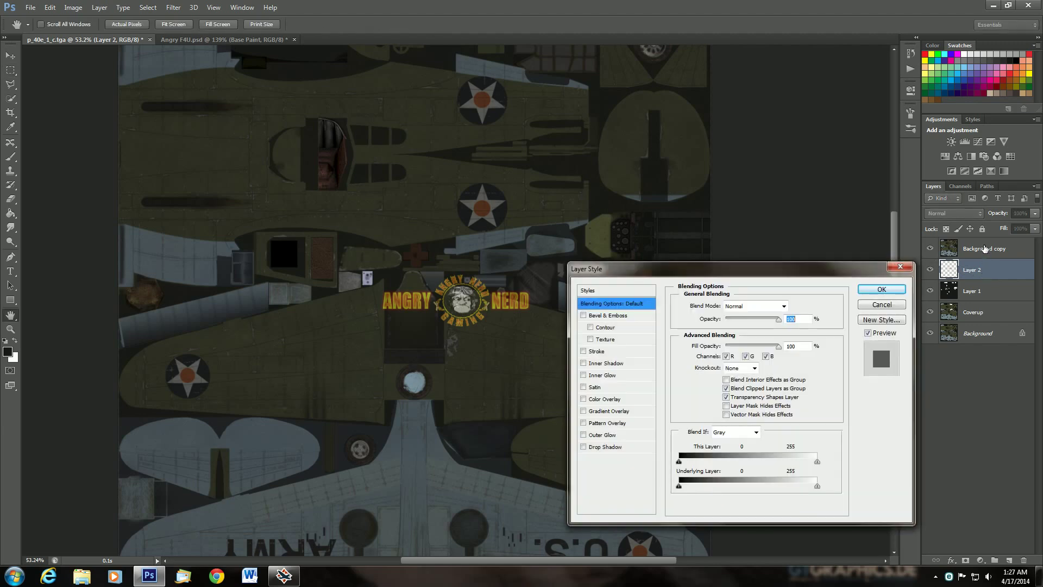
pyautogui.click(881, 304)
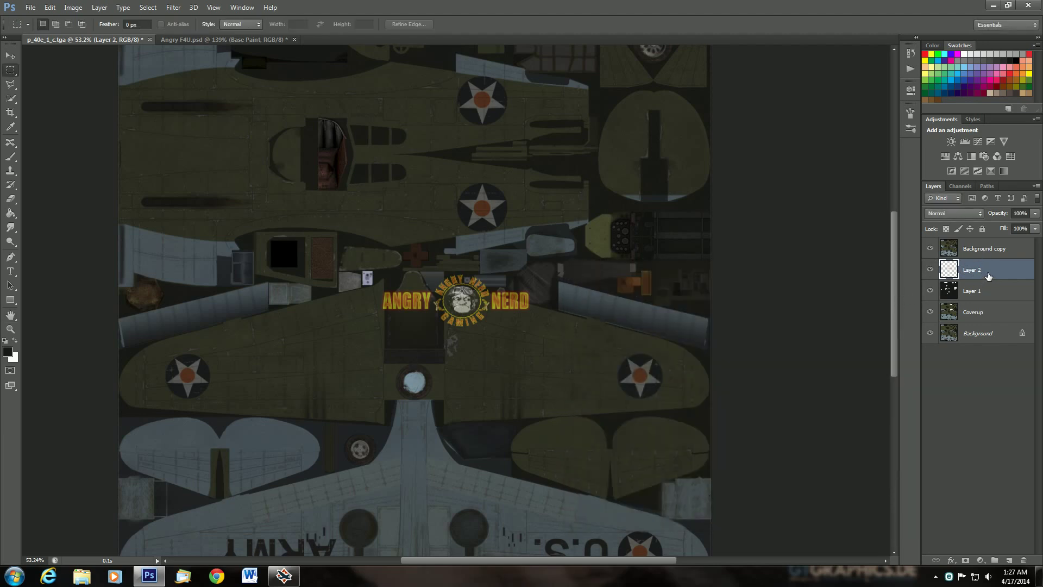
pyautogui.moveTo(988, 276); pyautogui.dragTo(986, 248)
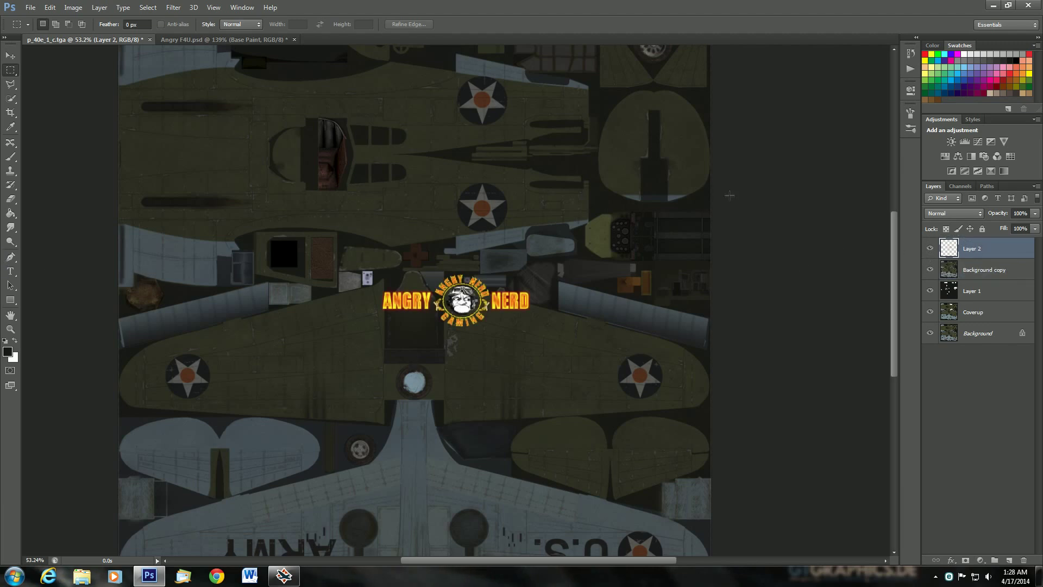
# Step: Move the pasted ANGRY NERD logo over the star on the lower fuselage side with the Move tool
pyautogui.scroll(2, 569, 382)
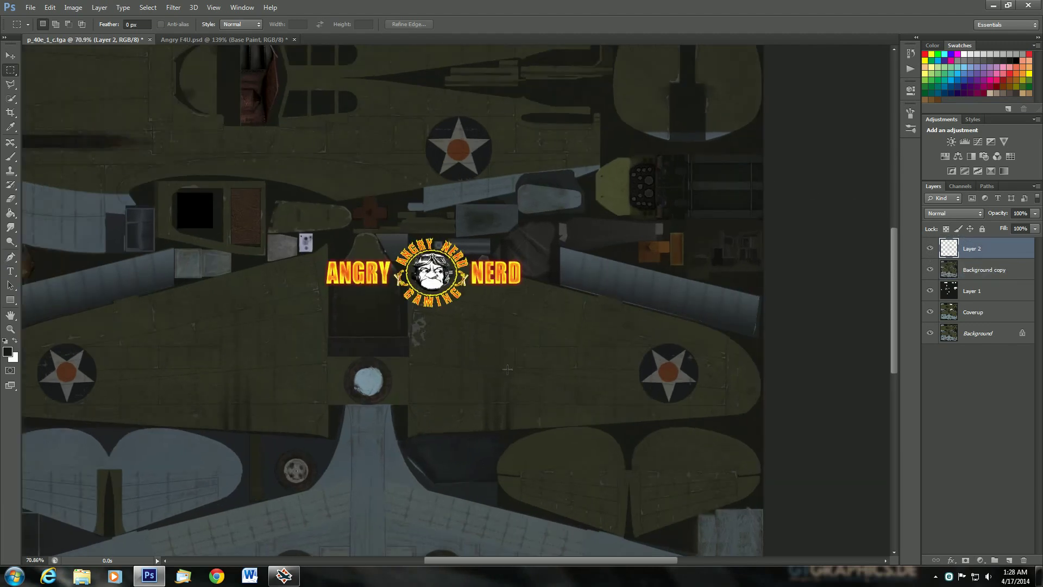
pyautogui.click(11, 56)
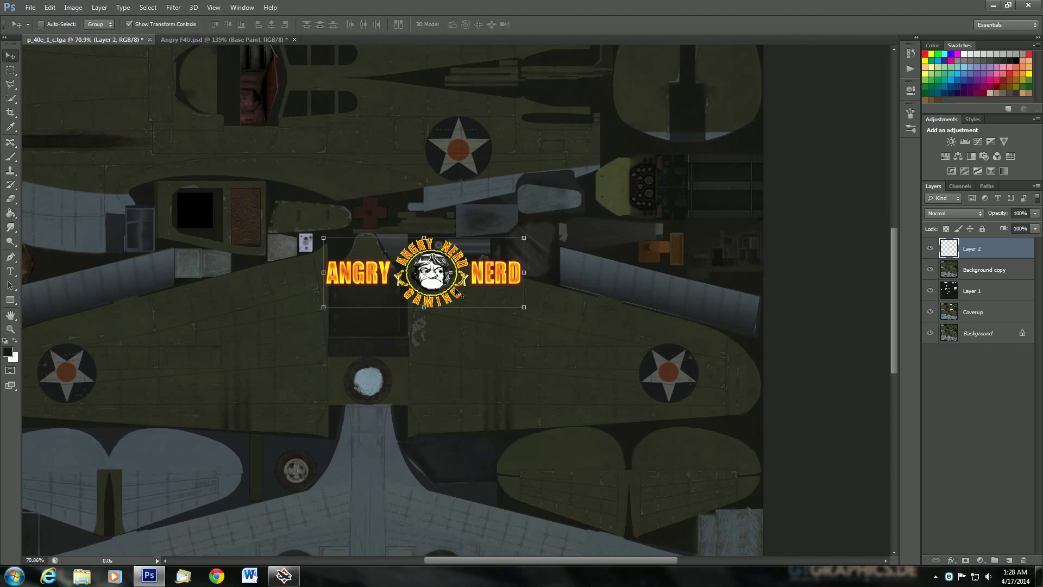
pyautogui.moveTo(469, 285); pyautogui.dragTo(493, 157)
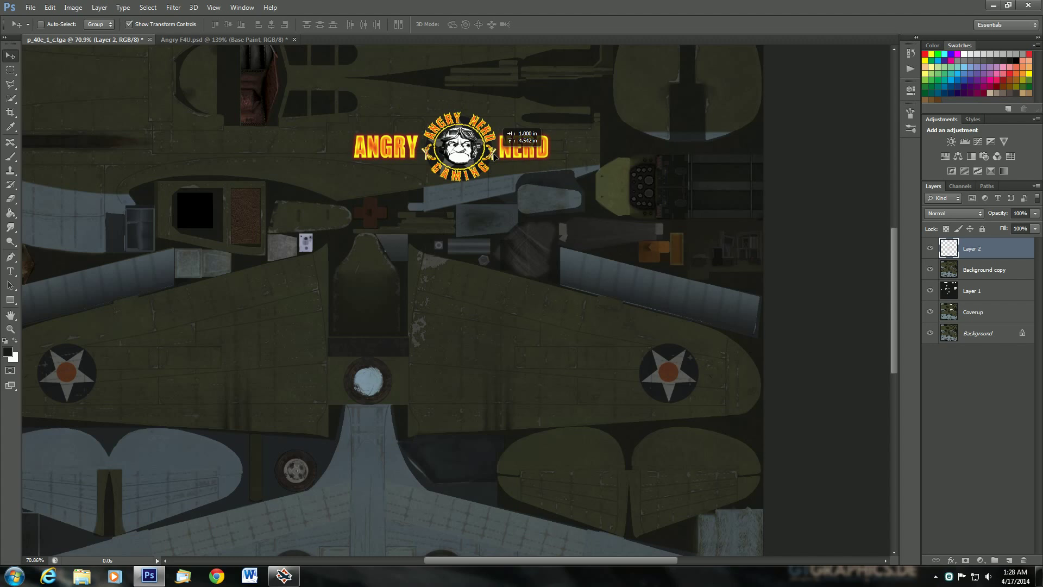
pyautogui.moveTo(493, 157); pyautogui.dragTo(493, 156)
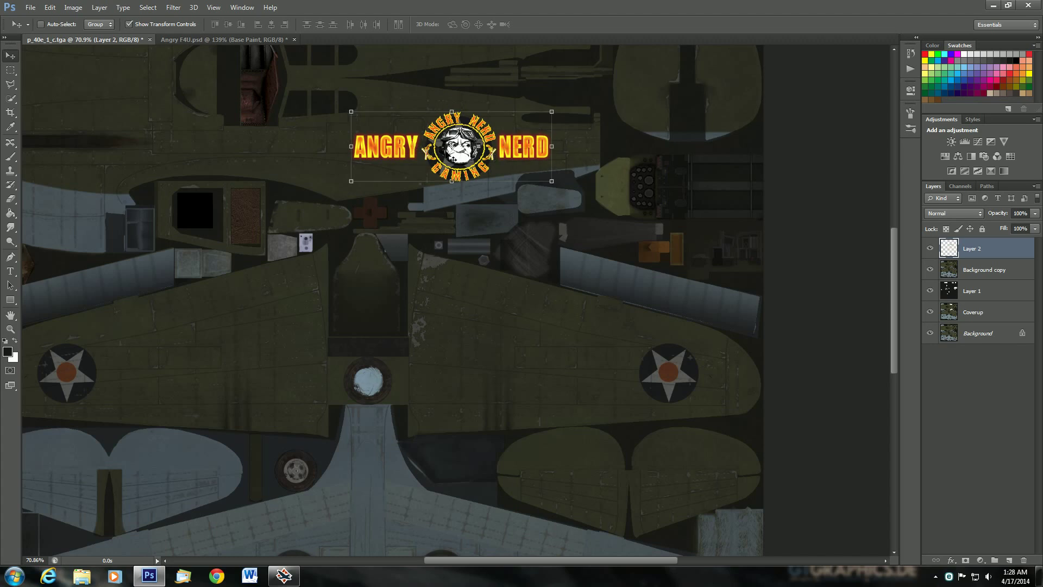
# Step: Duplicate the Layer 2 logo and move the copy directly below the original
pyautogui.scroll(-3, 452, 174)
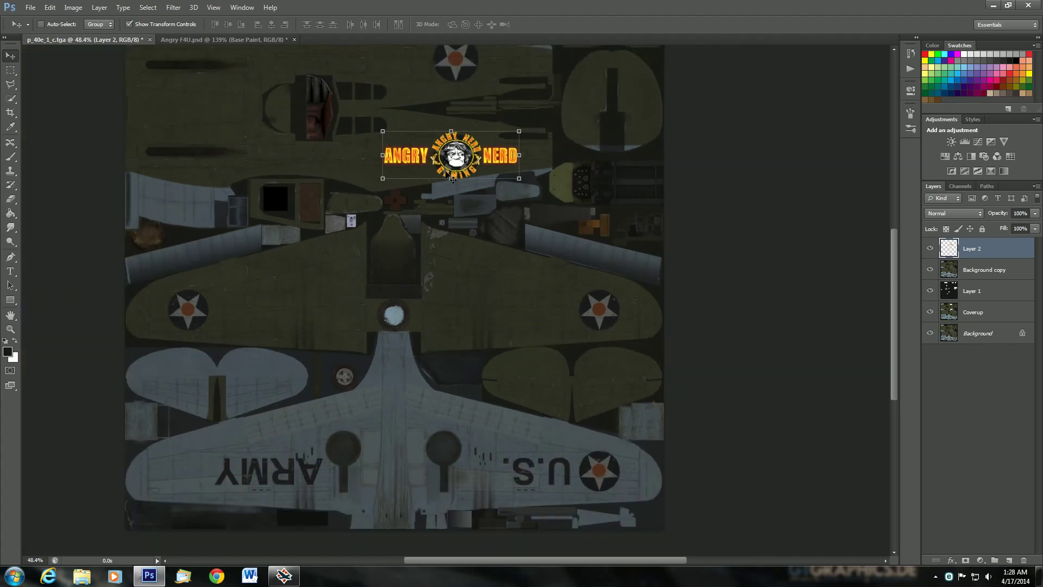
pyautogui.rightClick(984, 258)
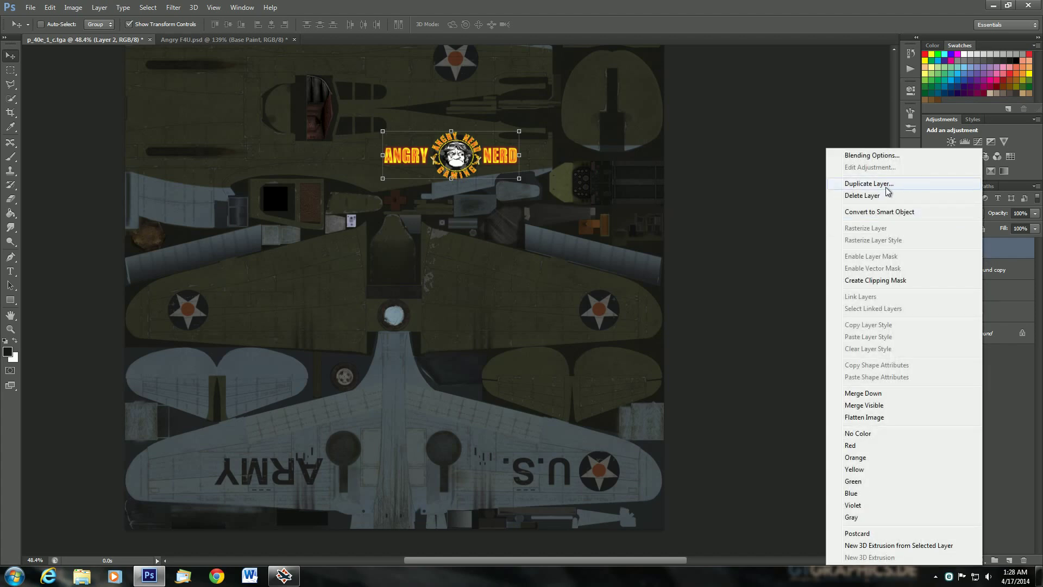
pyautogui.click(870, 184)
pyautogui.click(617, 179)
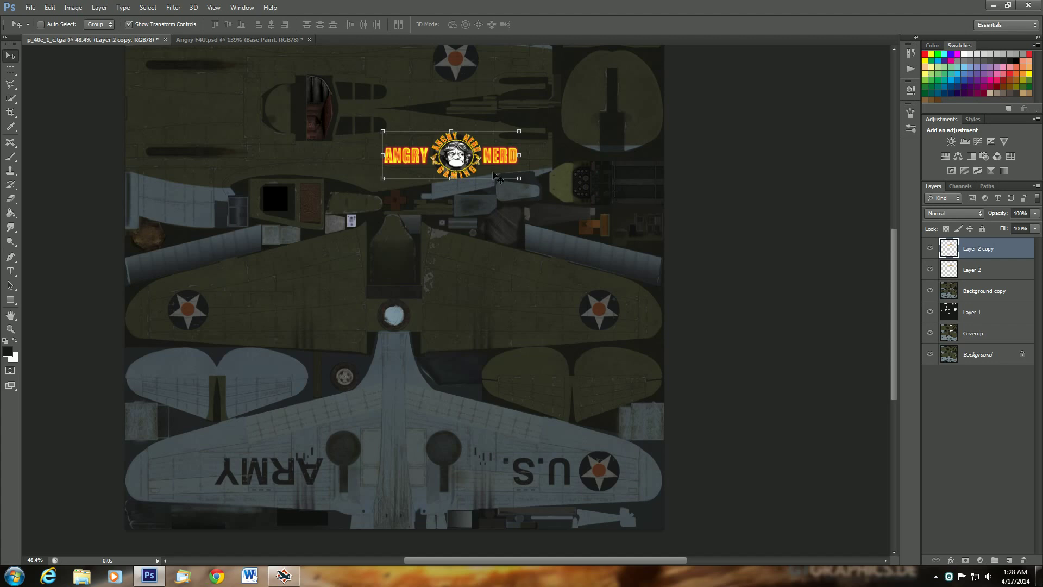
pyautogui.moveTo(496, 168); pyautogui.dragTo(495, 219)
pyautogui.moveTo(495, 230); pyautogui.dragTo(496, 231)
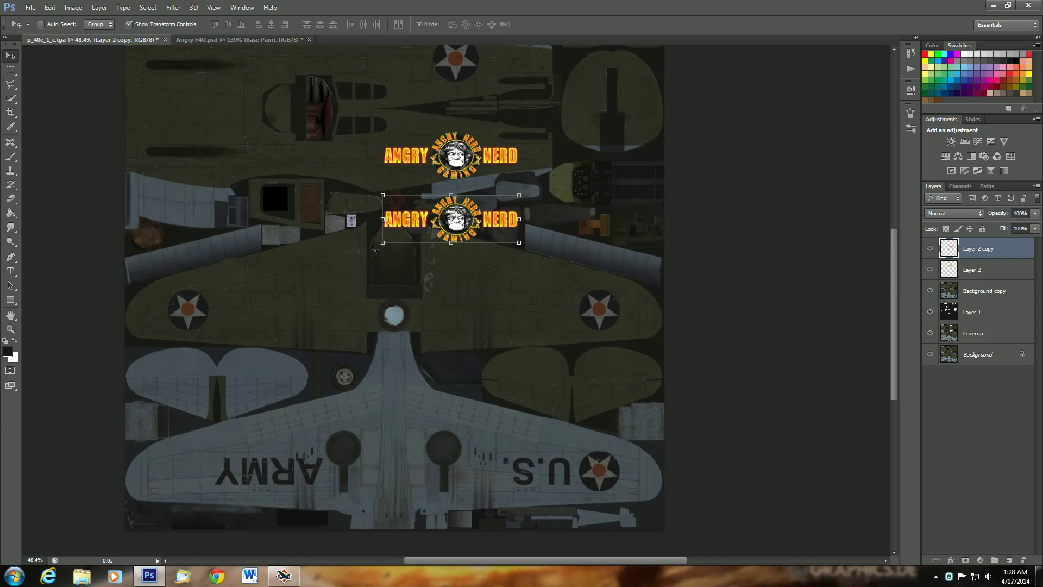
# Step: Try to rotate the duplicated logo about 180° and position it over the star on the upper fuselage side
pyautogui.moveTo(374, 248); pyautogui.dragTo(548, 182)
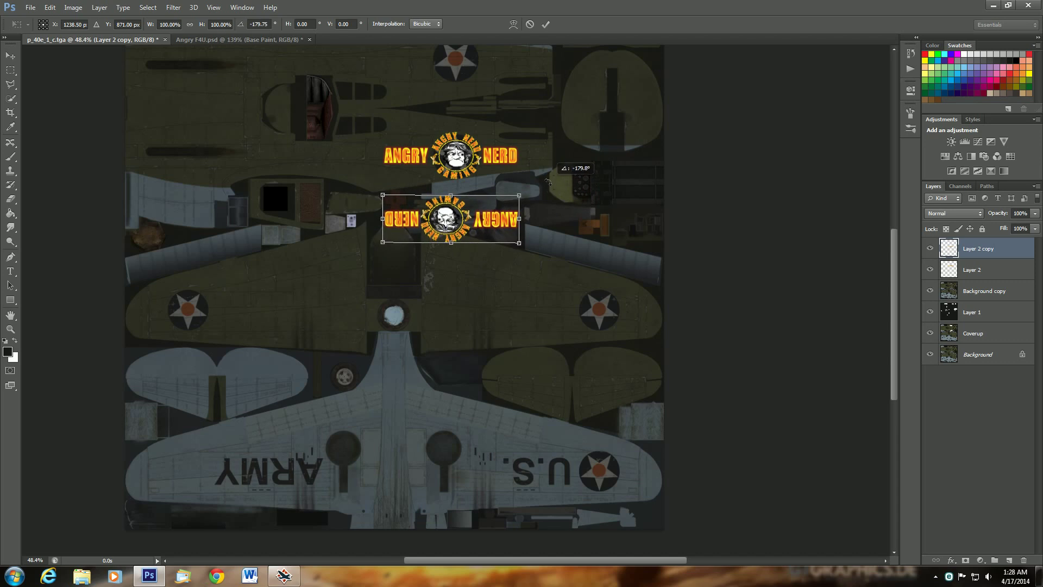
pyautogui.moveTo(548, 181); pyautogui.dragTo(549, 181)
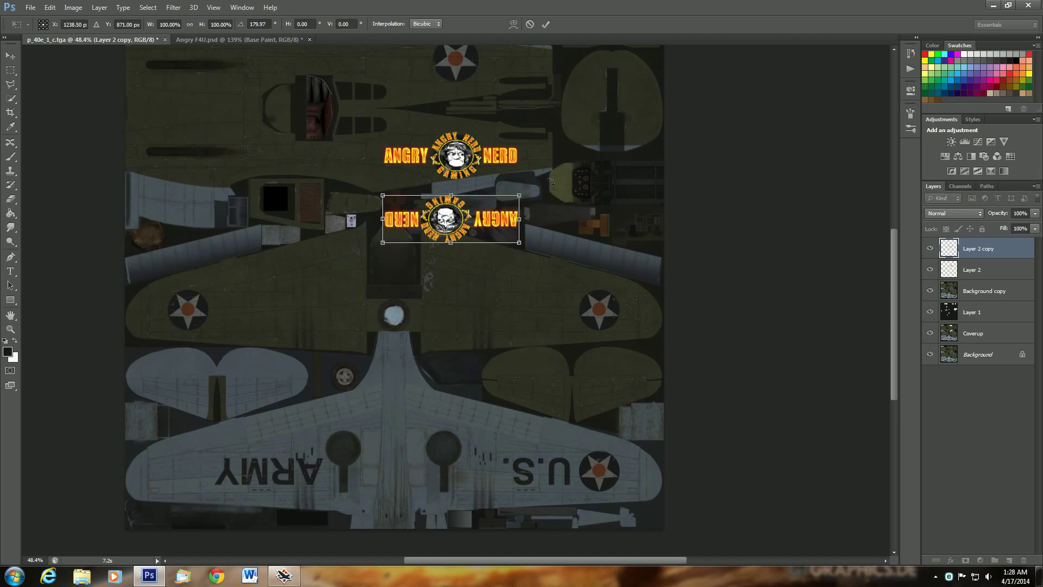
pyautogui.moveTo(896, 276); pyautogui.dragTo(898, 227)
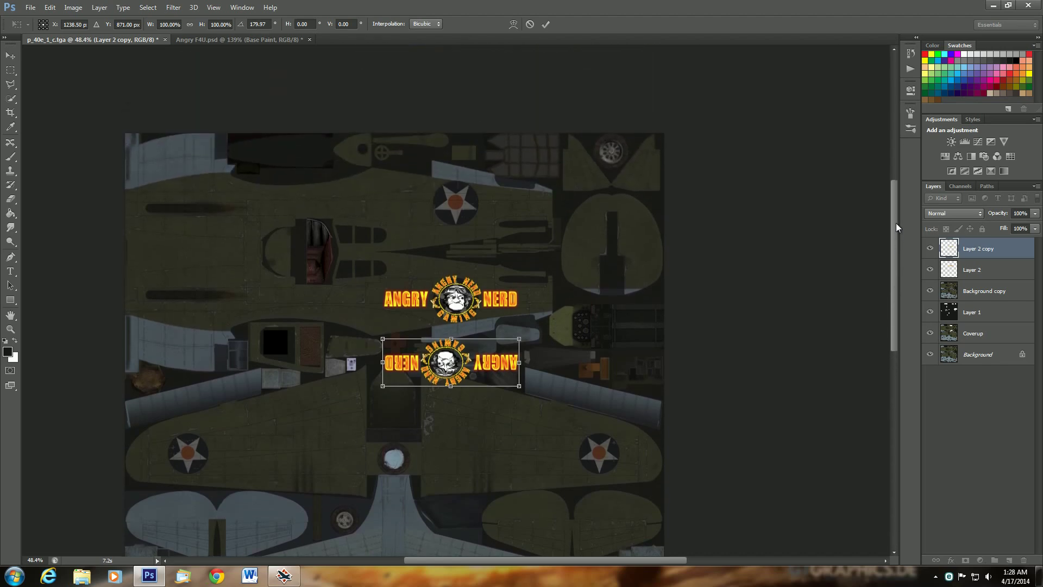
pyautogui.moveTo(484, 367); pyautogui.dragTo(497, 217)
pyautogui.scroll(4, 500, 261)
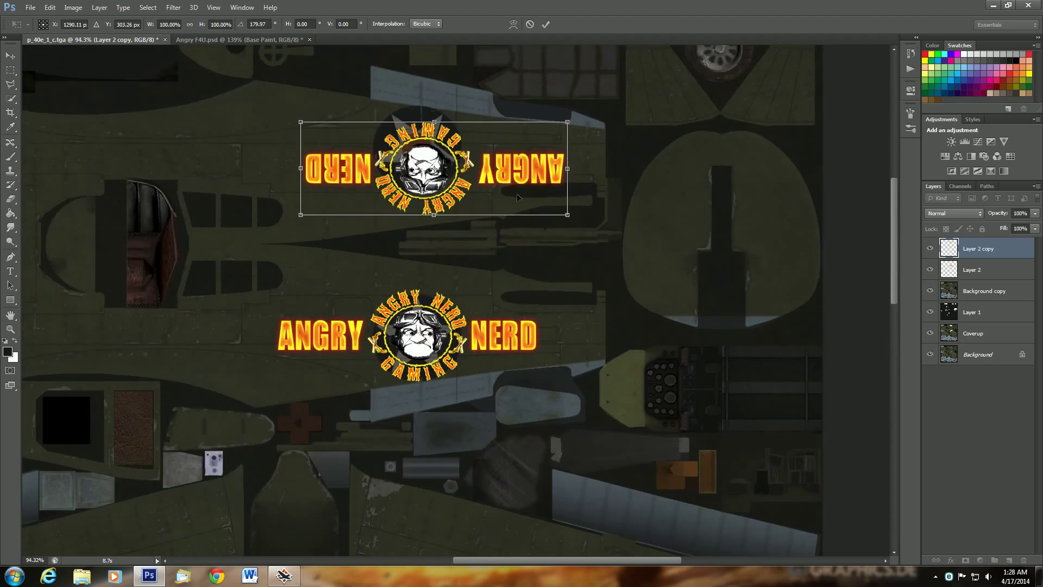
pyautogui.scroll(3, 430, 79)
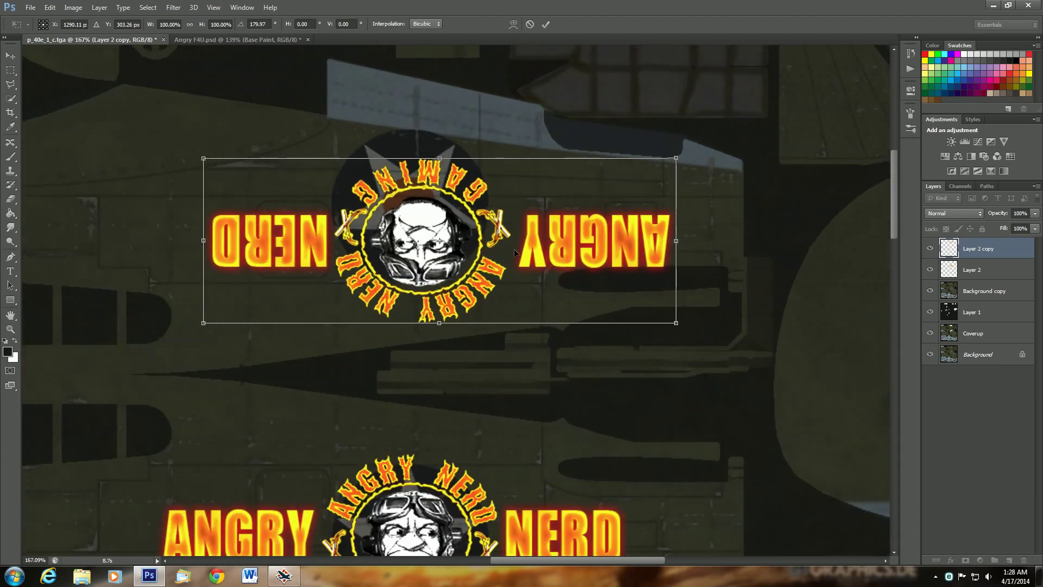
pyautogui.moveTo(546, 261); pyautogui.dragTo(532, 231)
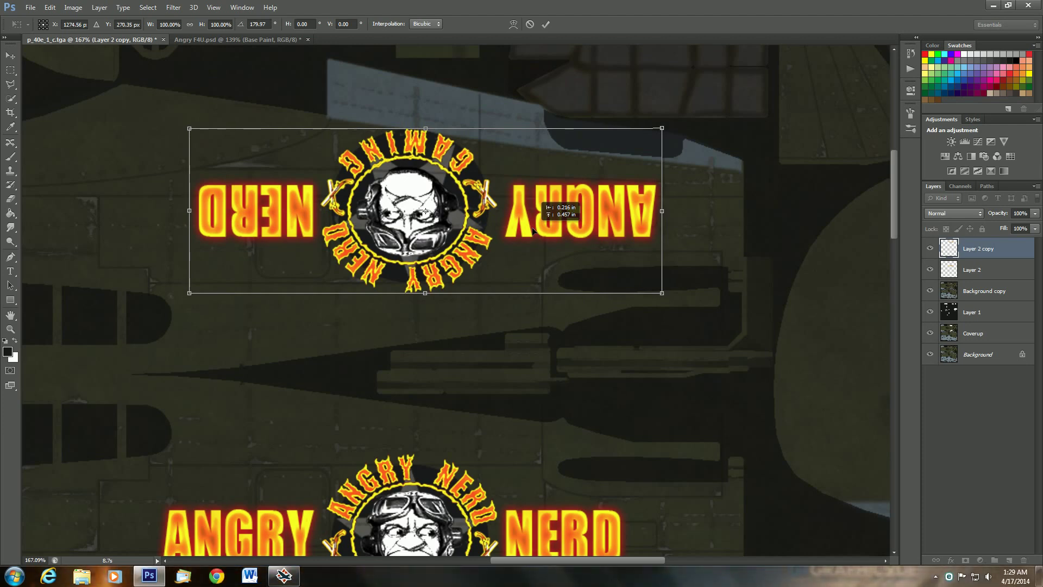
pyautogui.moveTo(533, 231); pyautogui.dragTo(533, 230)
pyautogui.scroll(-3, 552, 325)
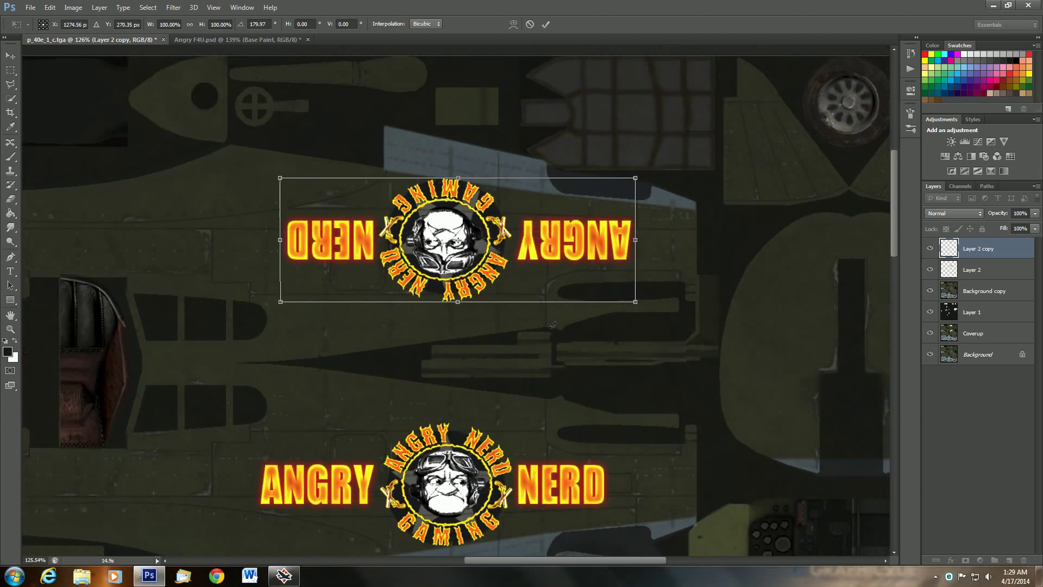
pyautogui.scroll(-3, 552, 325)
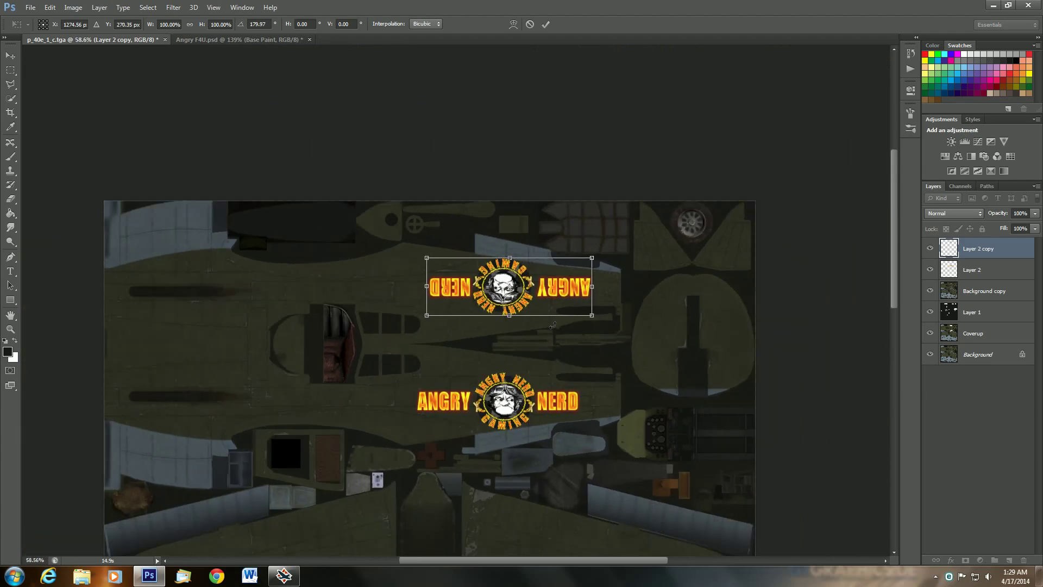
pyautogui.scroll(-2, 553, 325)
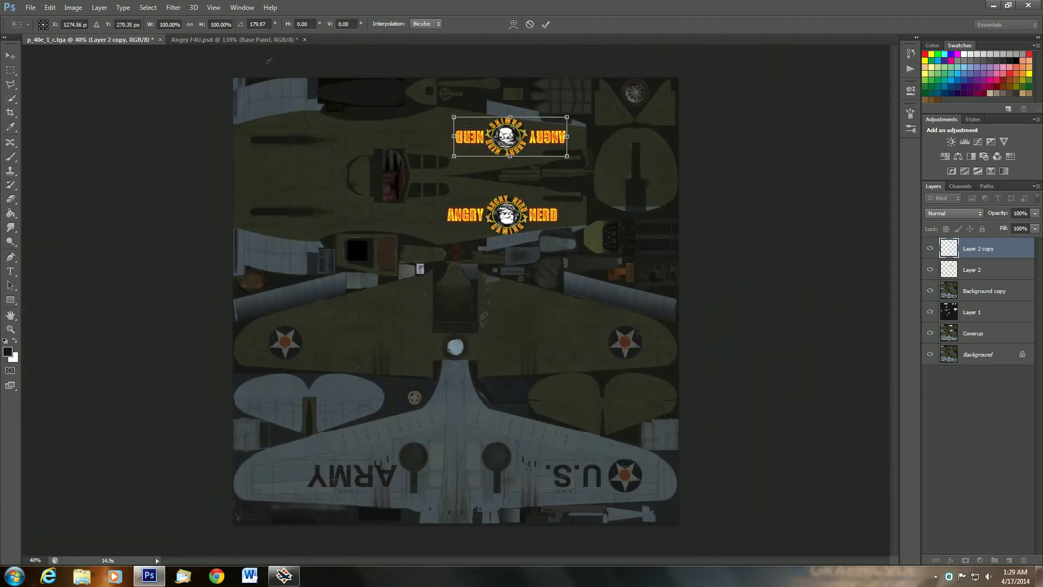
# Step: Deselect the full ANGRY NERD logo in Angry F4U.psd and switch to the Rectangular Marquee tool
pyautogui.click(263, 40)
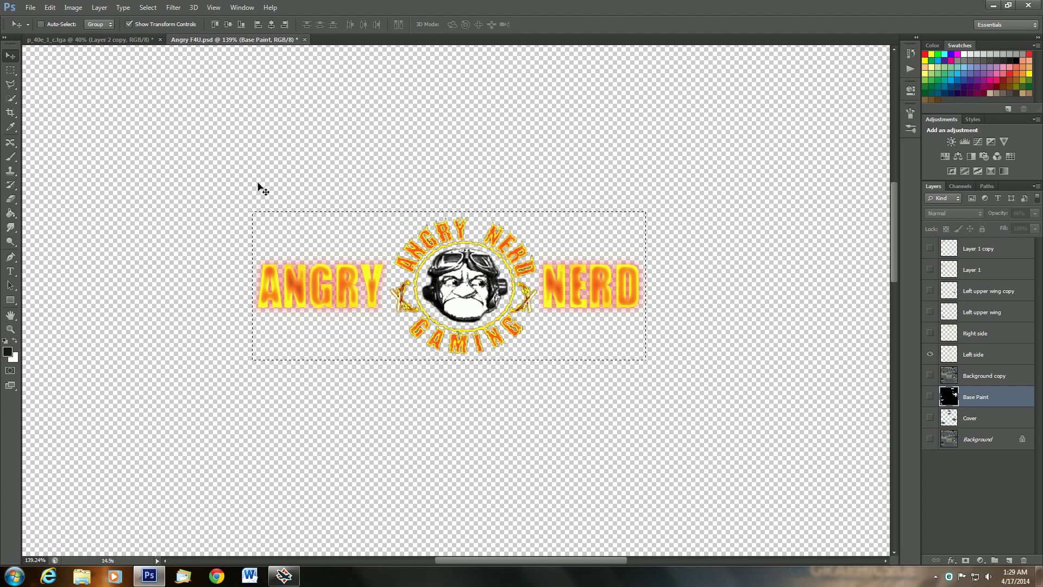
pyautogui.click(152, 11)
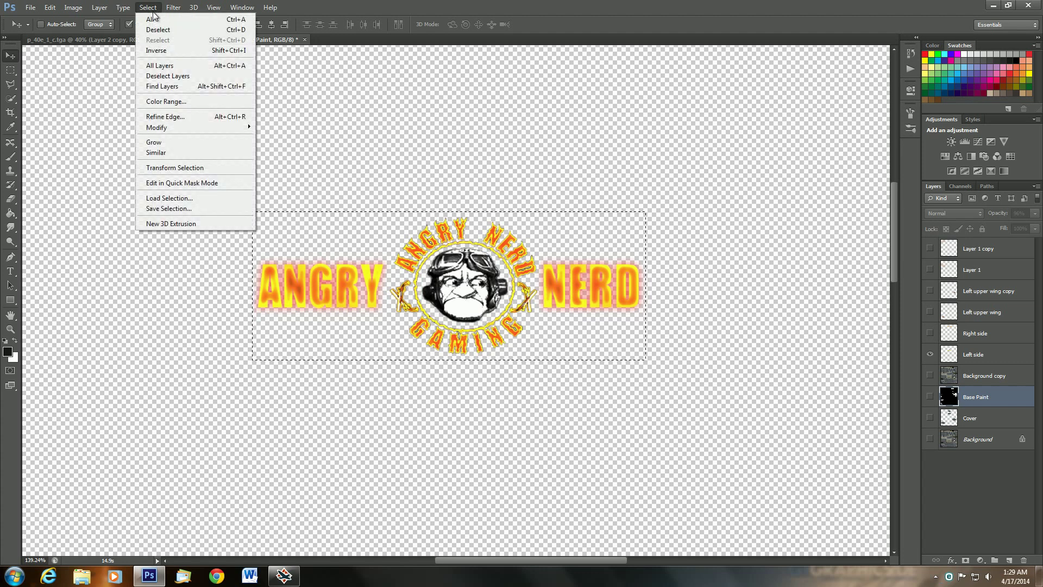
pyautogui.click(157, 29)
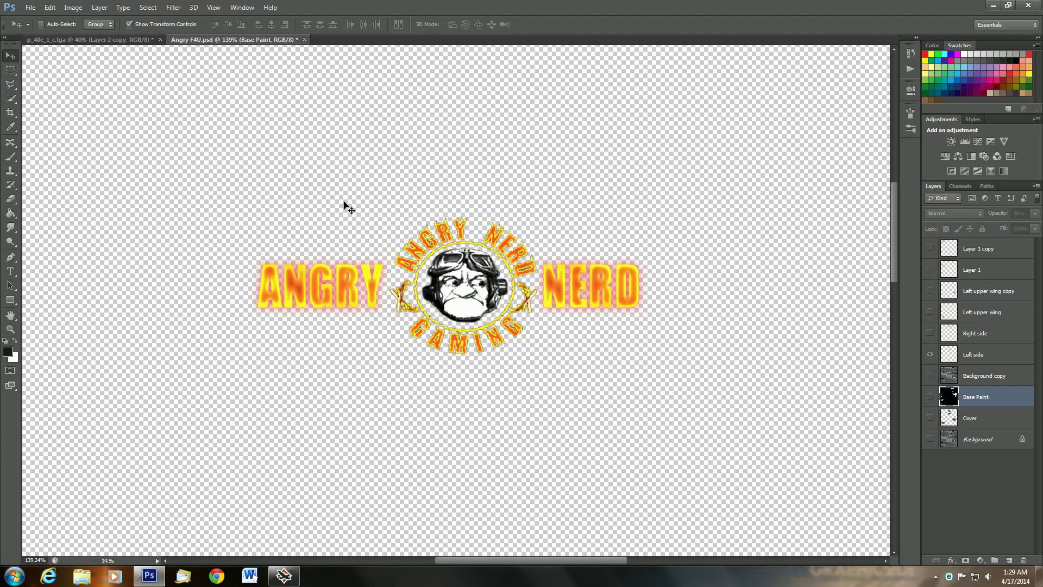
pyautogui.click(10, 70)
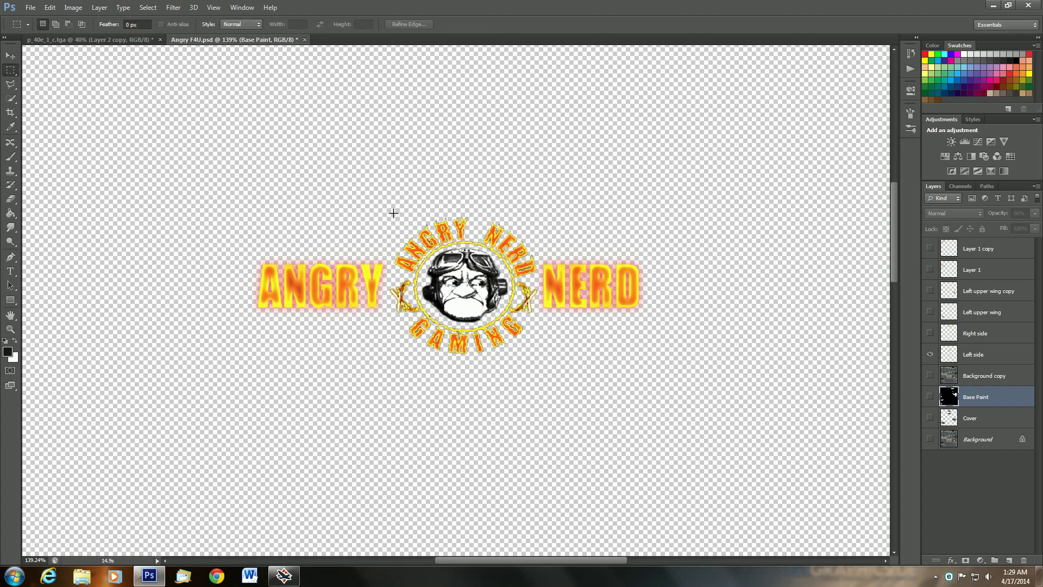
pyautogui.moveTo(393, 214); pyautogui.dragTo(448, 342)
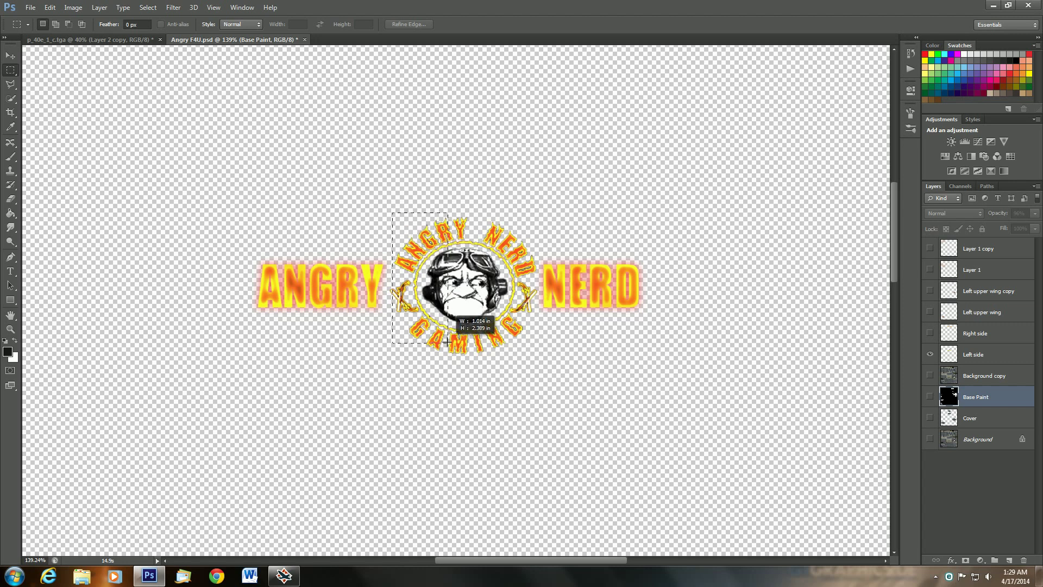
pyautogui.click(145, 7)
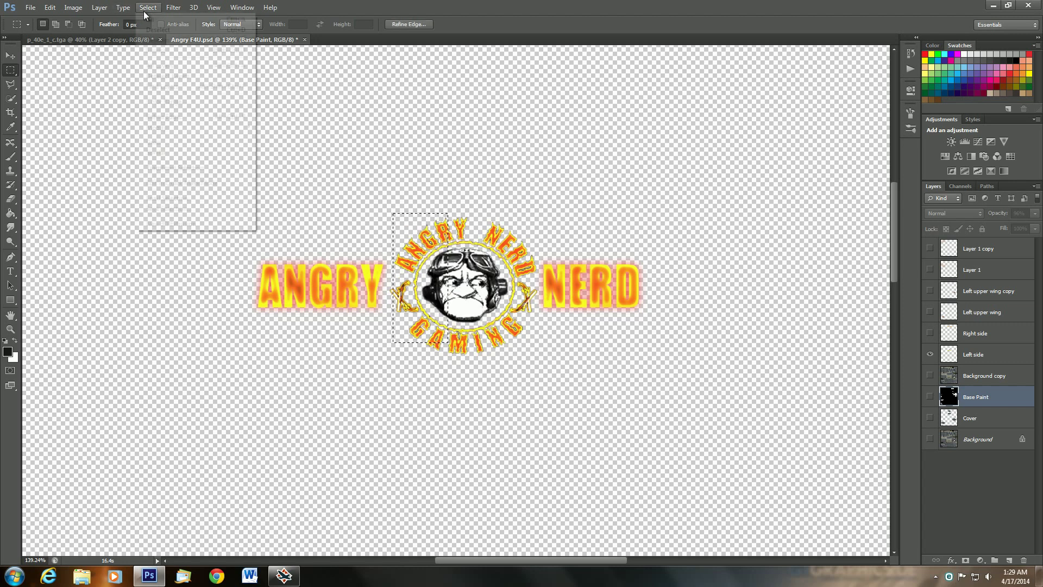
pyautogui.click(159, 29)
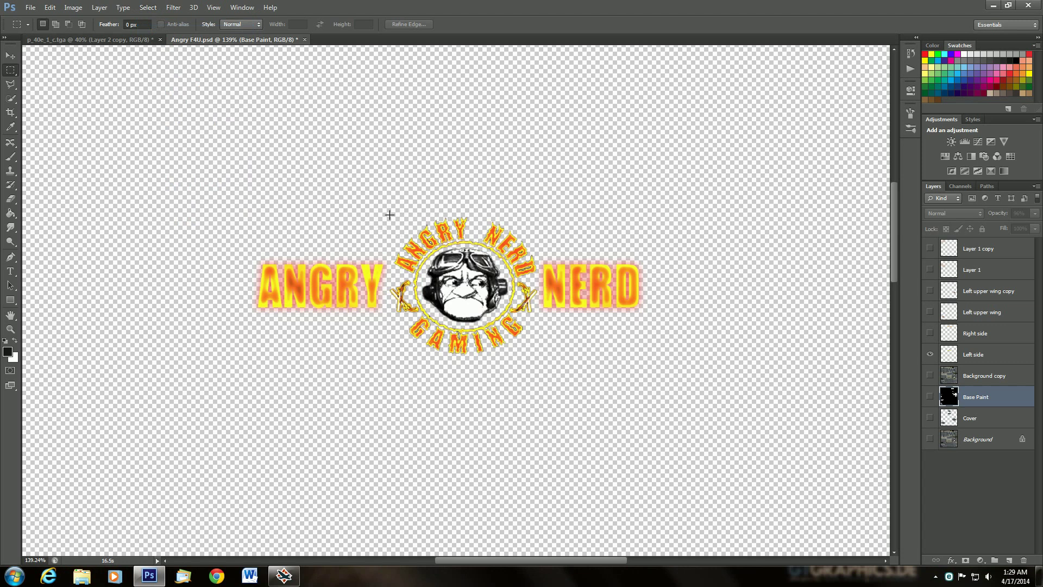
# Step: Copy only the round ANGRY NERD GAMING emblem with Copy Merged and paste it into p_40e_1_c.tga
pyautogui.moveTo(390, 215); pyautogui.dragTo(538, 357)
pyautogui.click(50, 8)
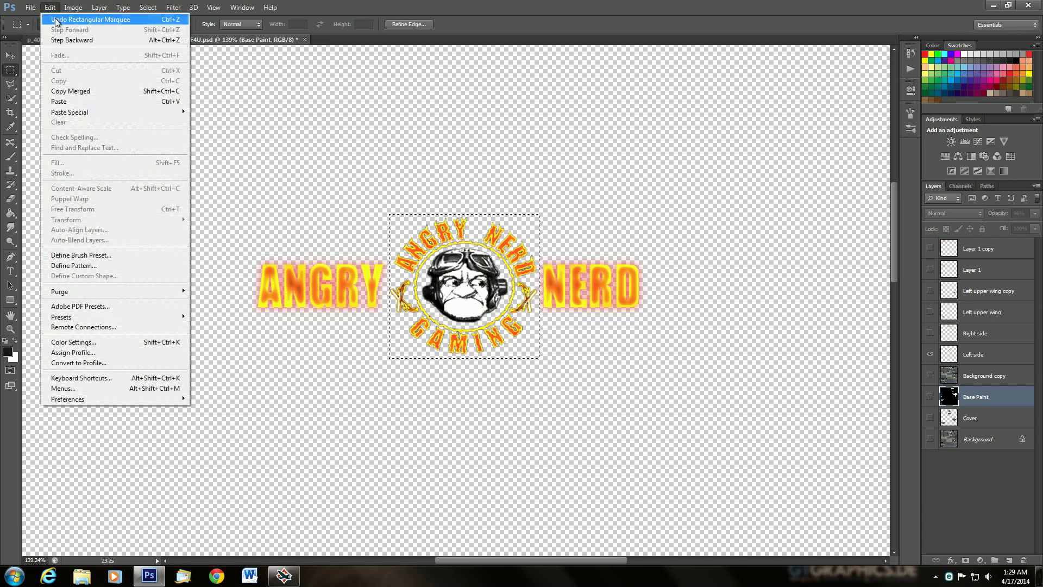
pyautogui.click(74, 93)
pyautogui.click(115, 40)
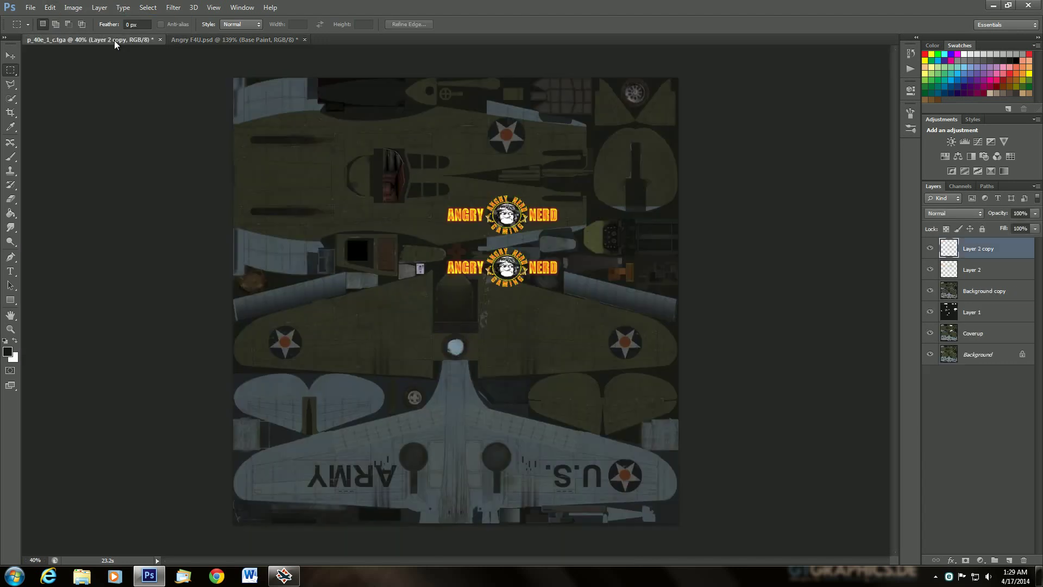
pyautogui.click(50, 8)
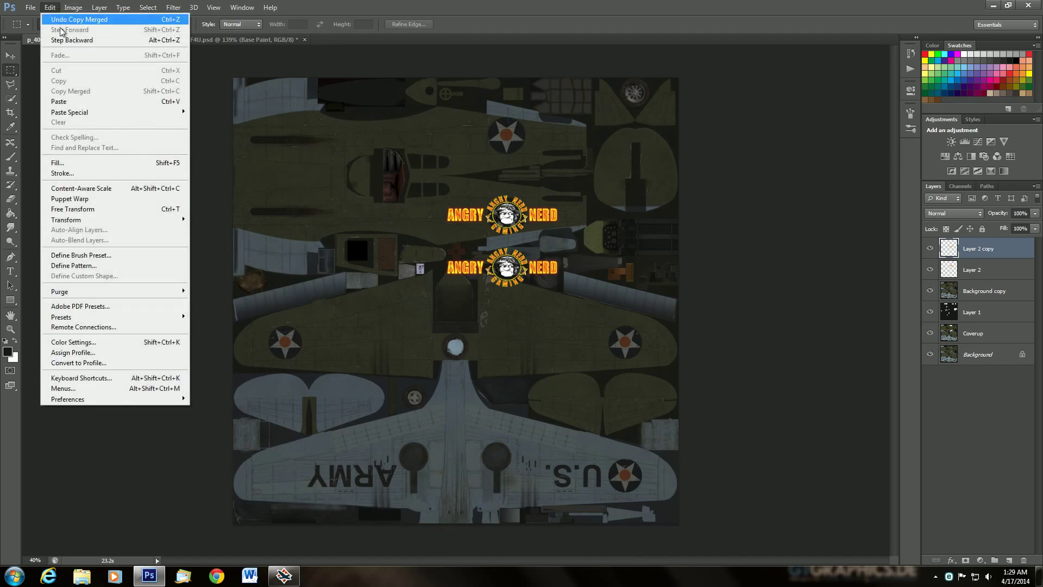
pyautogui.click(73, 103)
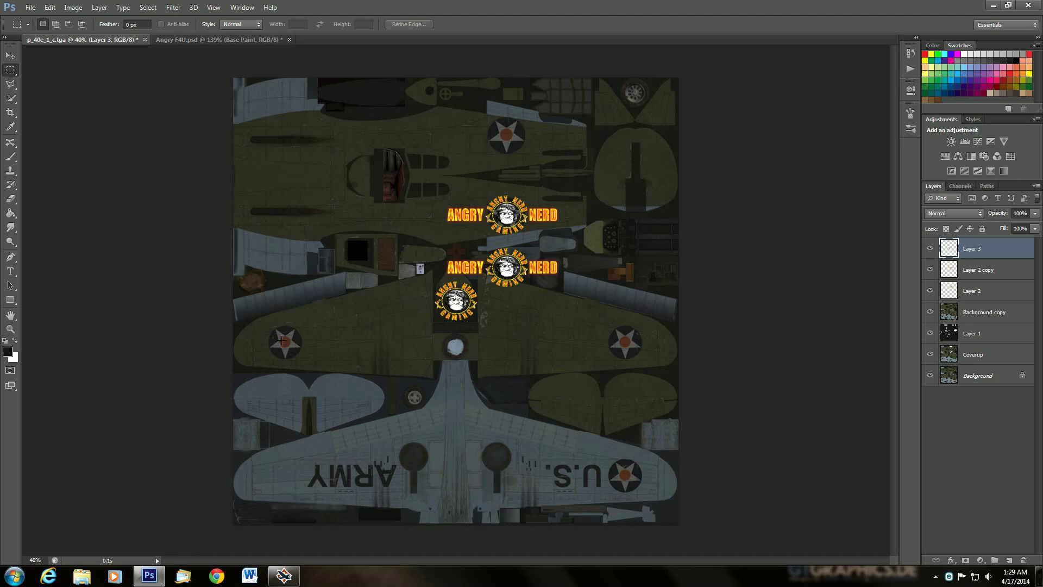
# Step: Rotate the pasted round emblem about 180° and move it over the star on the left half of the olive upper wing
pyautogui.scroll(3, 282, 340)
pyautogui.scroll(2, 708, 384)
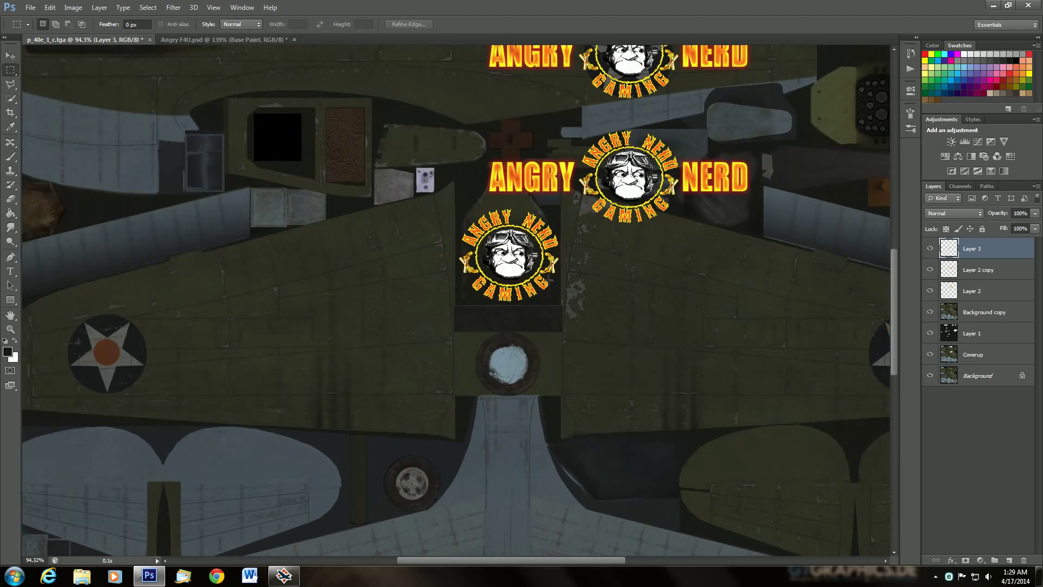
pyautogui.click(10, 55)
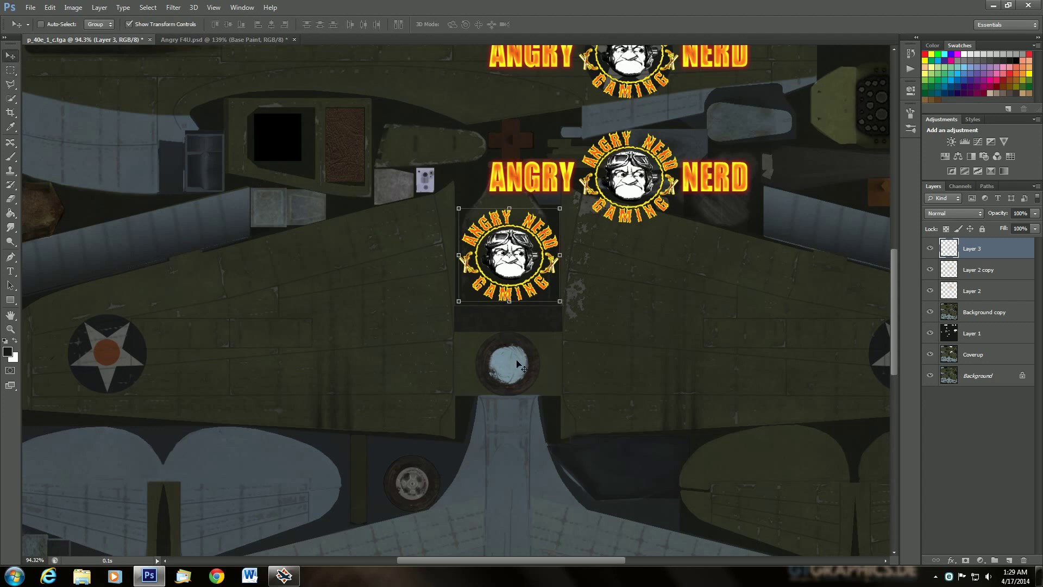
pyautogui.click(567, 308)
pyautogui.moveTo(566, 308); pyautogui.dragTo(454, 204)
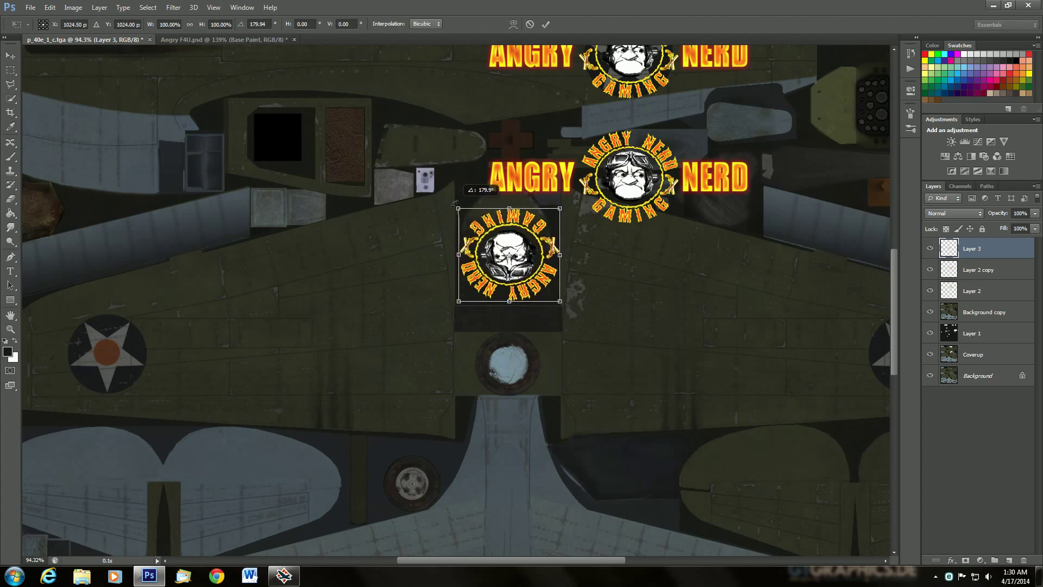
pyautogui.moveTo(455, 203); pyautogui.dragTo(455, 204)
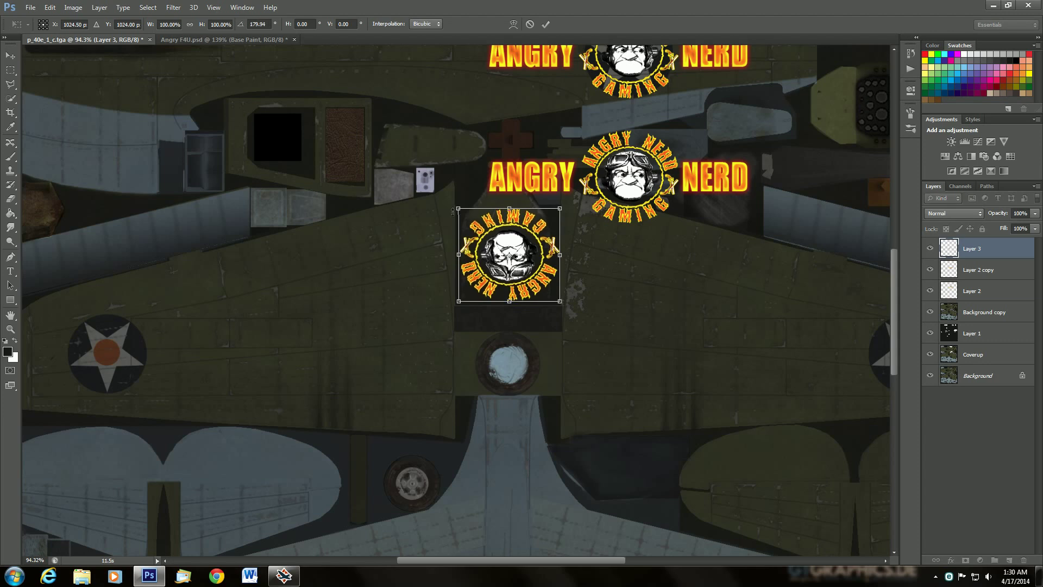
pyautogui.moveTo(529, 269); pyautogui.dragTo(125, 366)
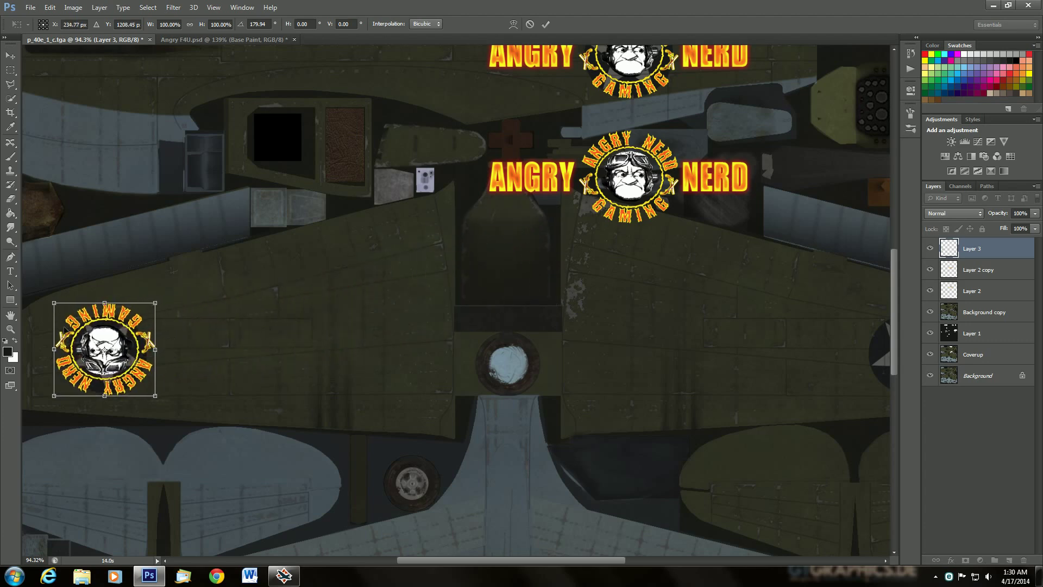
# Step: Shrink the rotated emblem to about 84% width and 86% height so it fits over the star, and apply the transform
pyautogui.scroll(-5, 64, 330)
pyautogui.scroll(4, 145, 378)
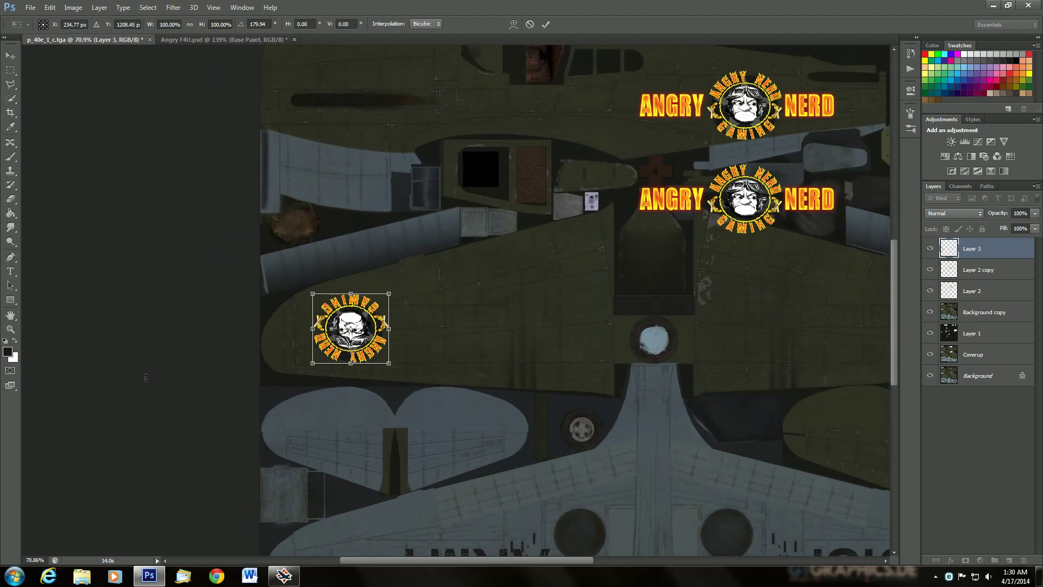
pyautogui.scroll(2, 146, 377)
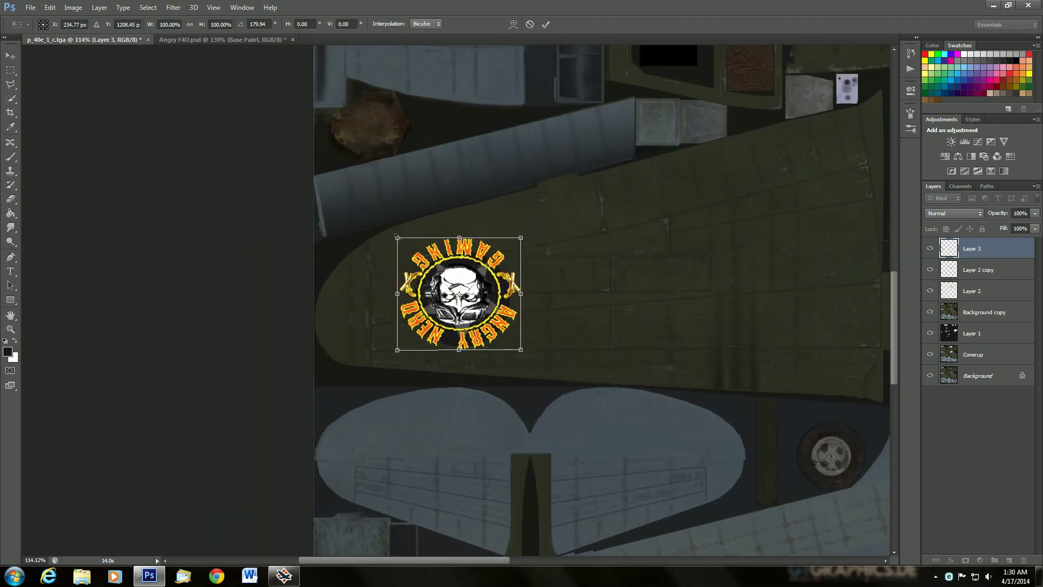
pyautogui.moveTo(400, 241); pyautogui.dragTo(415, 259)
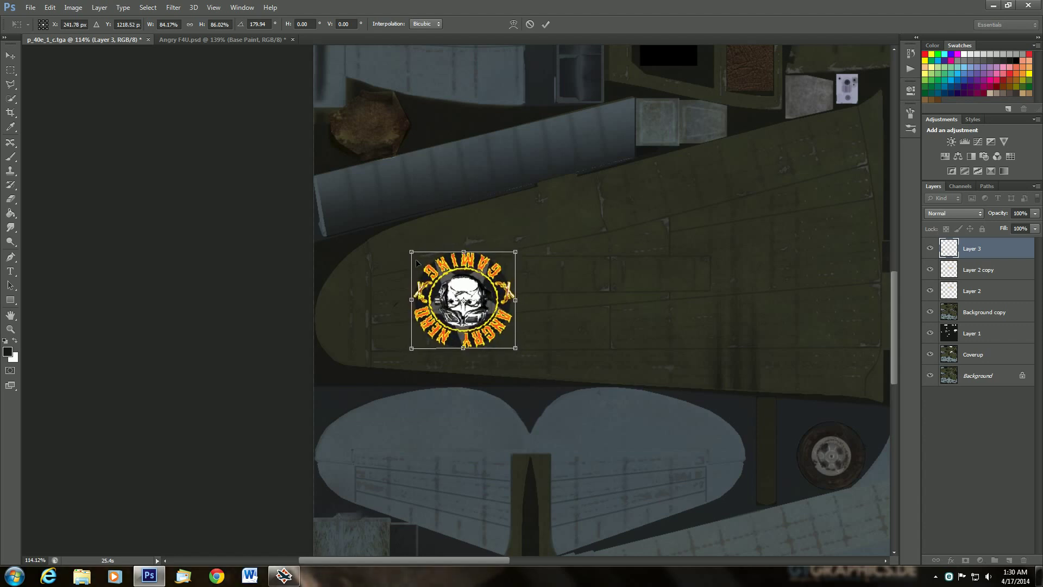
pyautogui.click(543, 26)
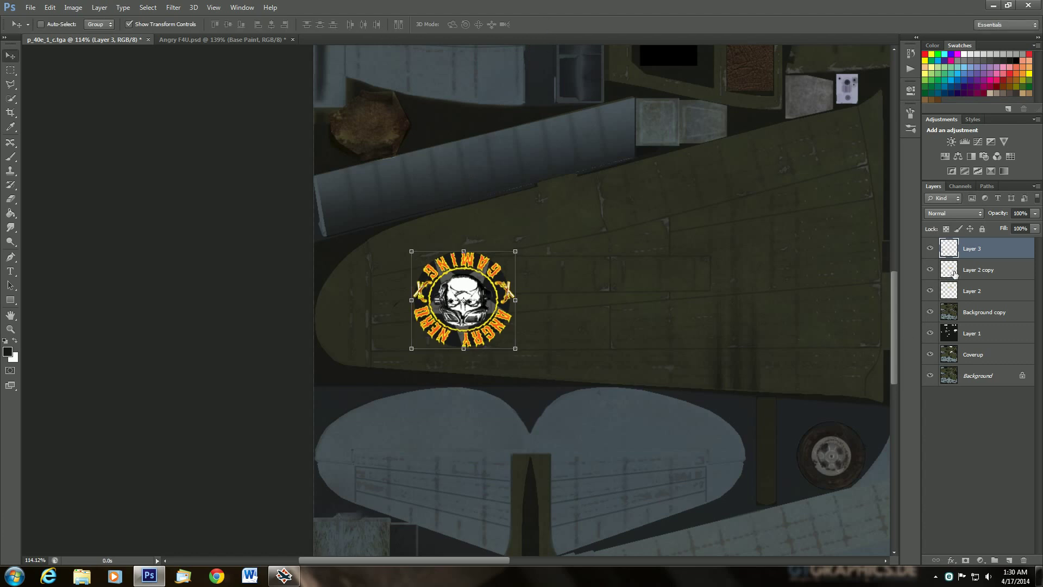
# Step: Duplicate the Layer 3 emblem and place the copy over the star on the opposite half of the olive upper wing
pyautogui.rightClick(981, 251)
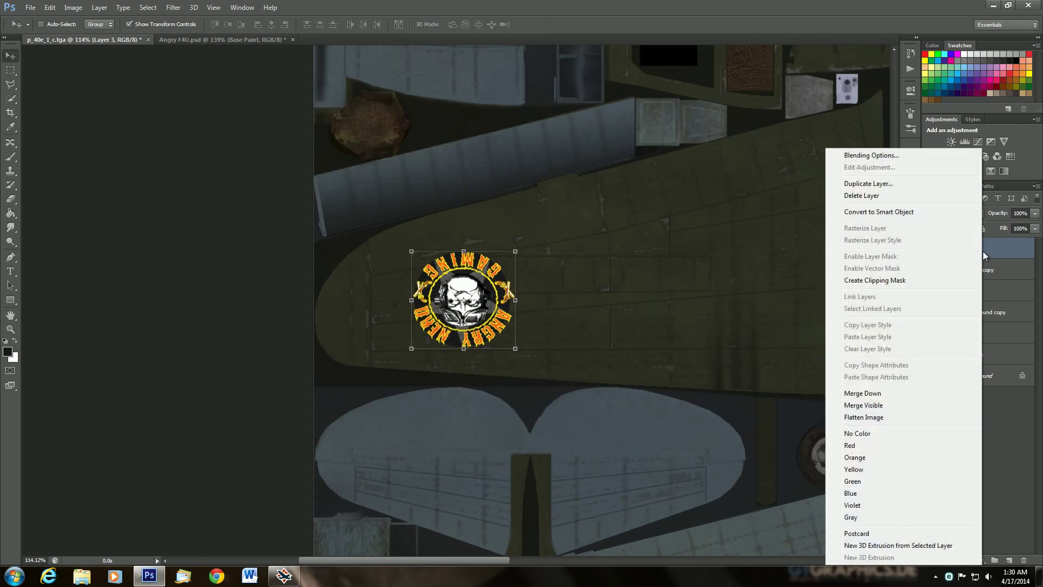
pyautogui.click(880, 184)
pyautogui.click(616, 178)
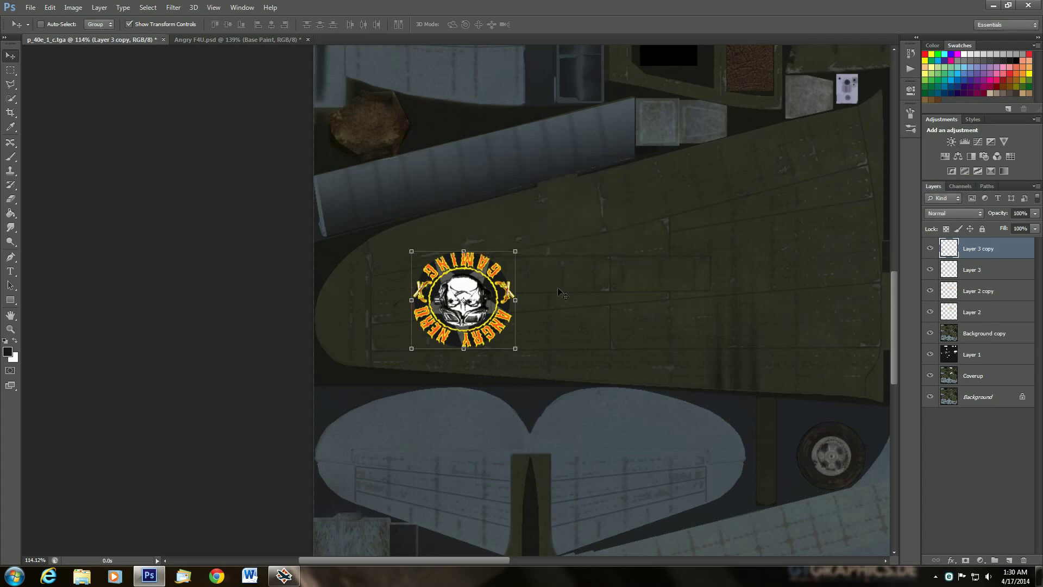
pyautogui.moveTo(491, 319); pyautogui.dragTo(739, 322)
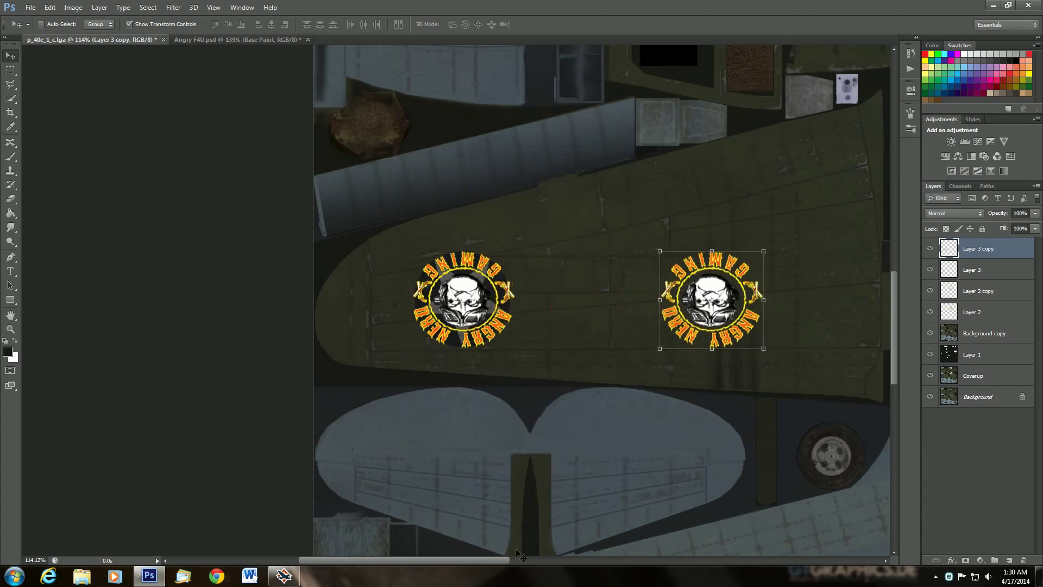
pyautogui.moveTo(496, 562); pyautogui.dragTo(651, 543)
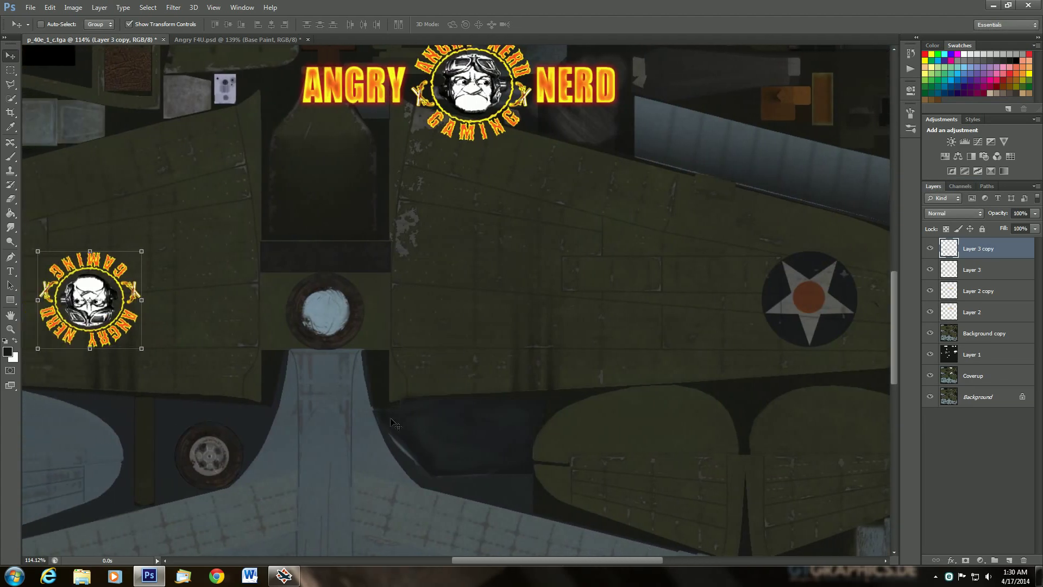
pyautogui.moveTo(132, 332); pyautogui.dragTo(905, 397)
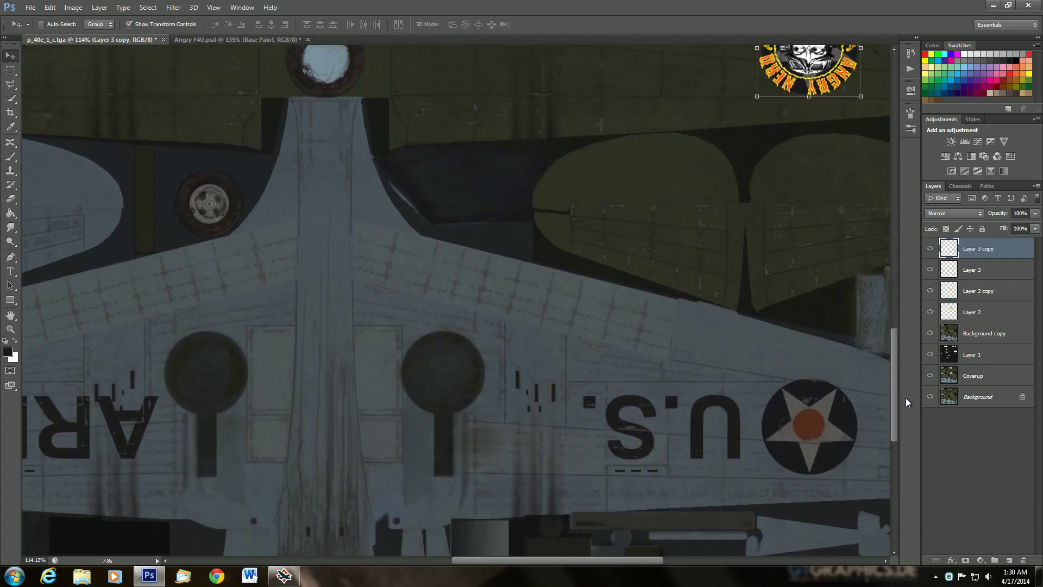
# Step: Duplicate the Layer 3 copy emblem and place the new one over the star beside the U.S. lettering on the lower wing
pyautogui.rightClick(967, 256)
pyautogui.click(858, 186)
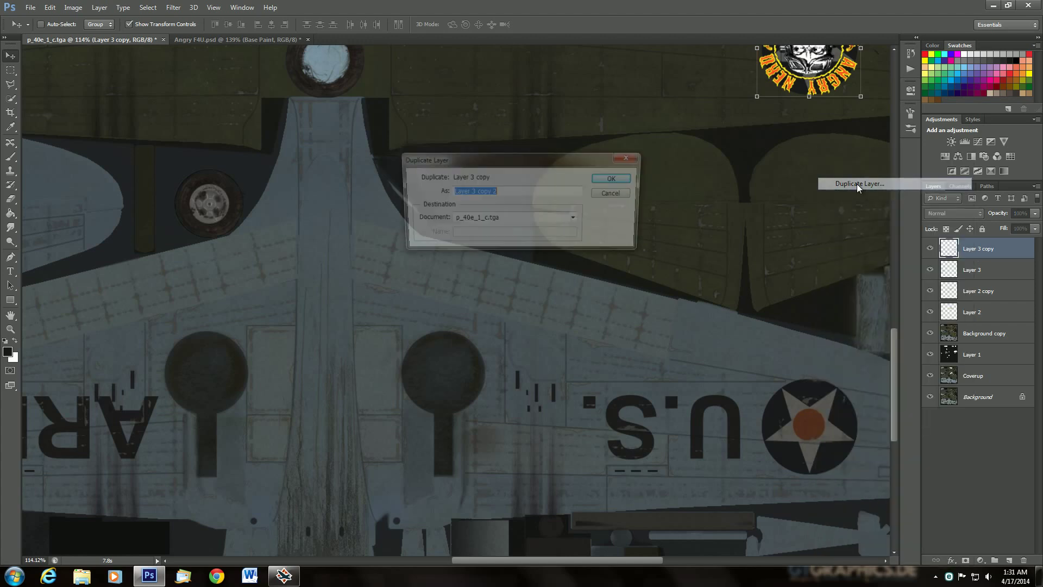
pyautogui.click(614, 182)
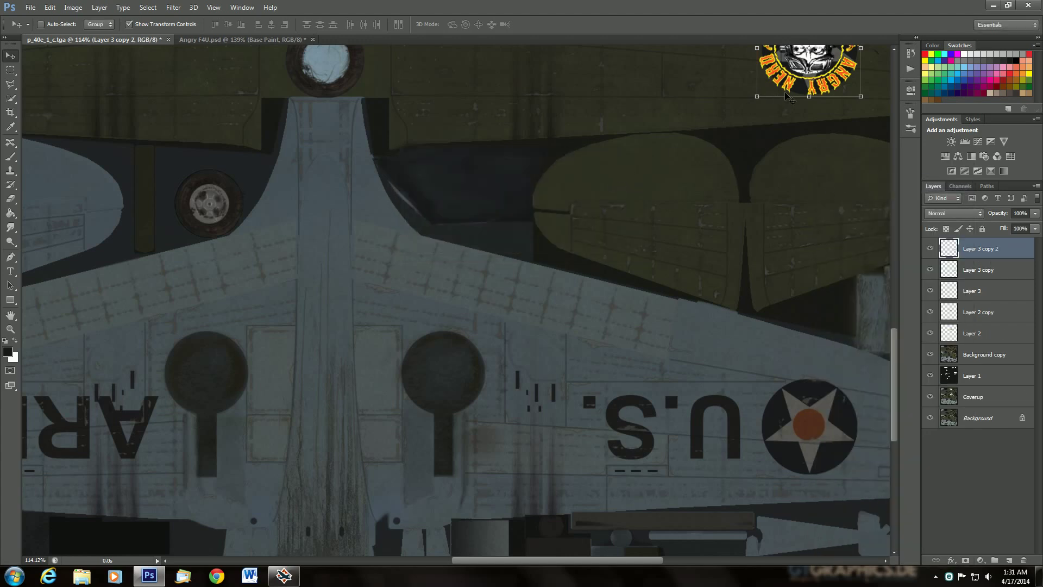
pyautogui.moveTo(792, 77); pyautogui.dragTo(796, 459)
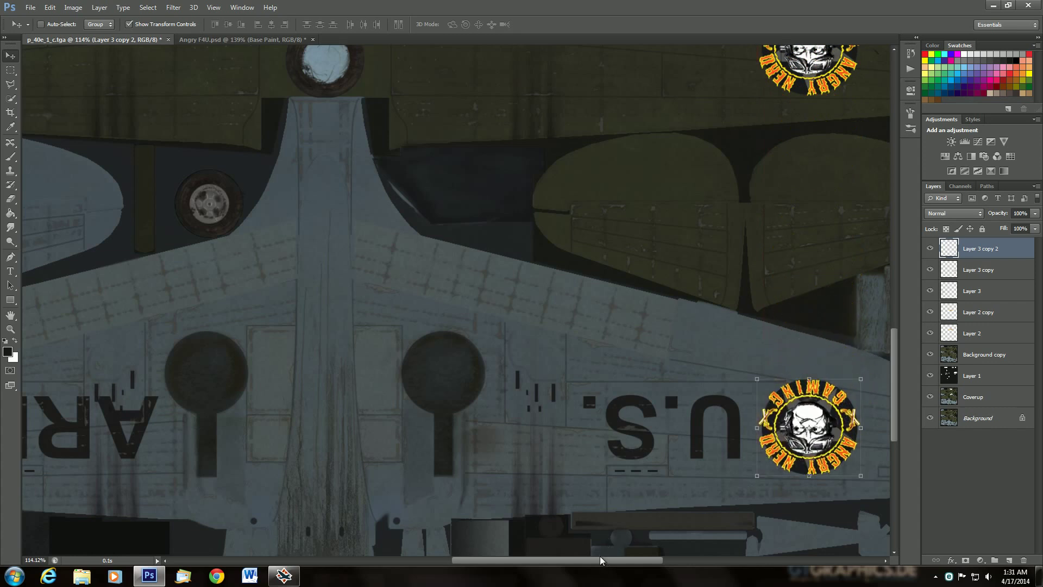
# Step: Duplicate the Layer 3 copy 2 emblem and move the new one to the lower wing tip beside the ARMY lettering
pyautogui.moveTo(604, 560); pyautogui.dragTo(509, 542)
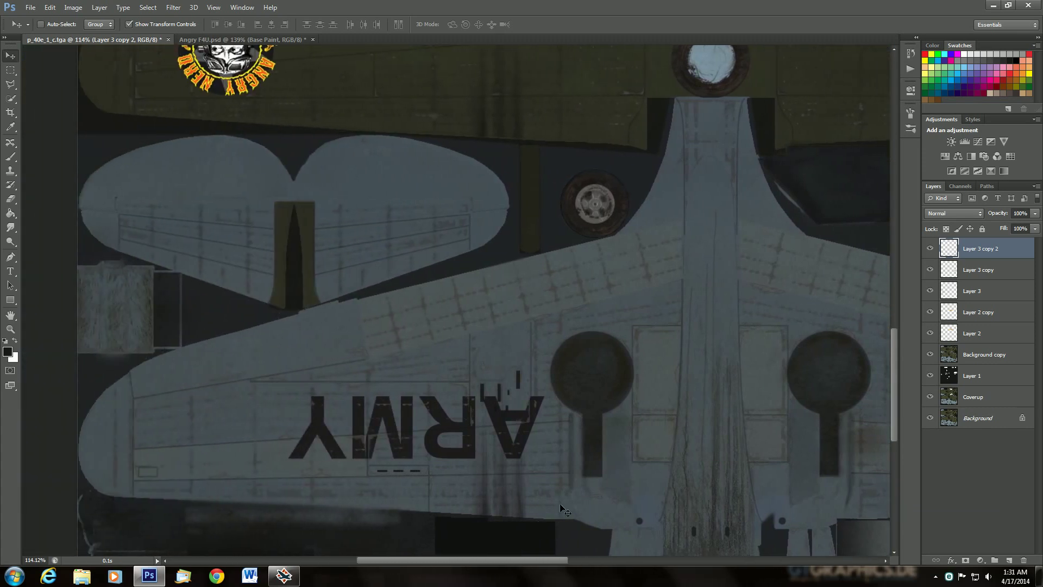
pyautogui.rightClick(984, 258)
pyautogui.click(891, 184)
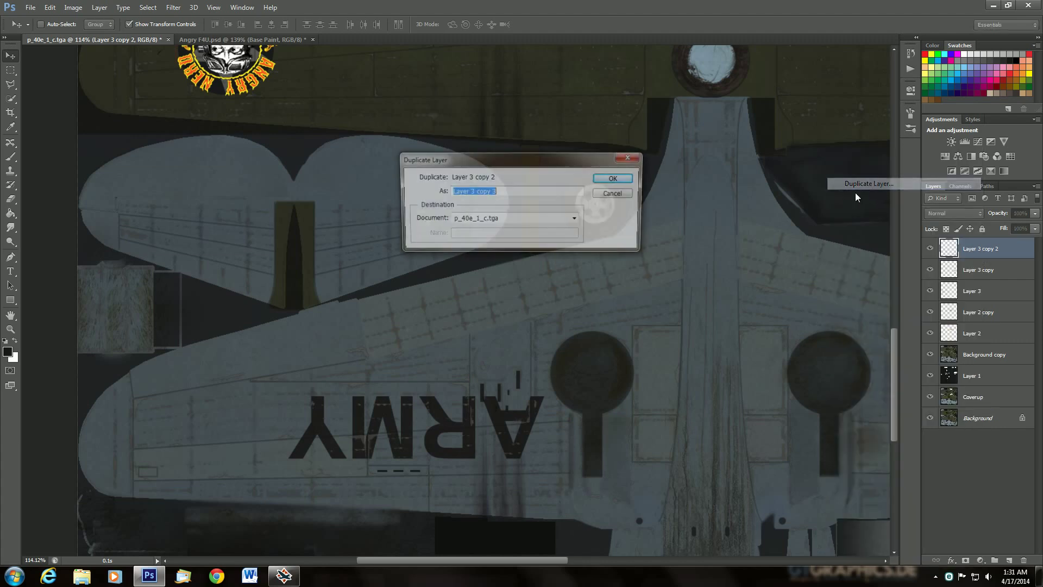
pyautogui.click(624, 179)
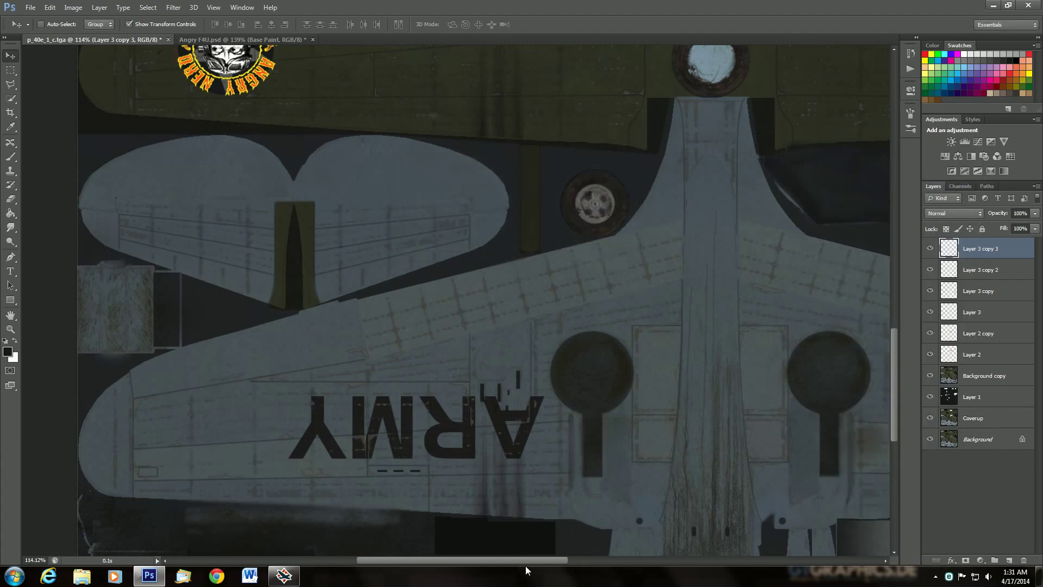
pyautogui.scroll(-3, 555, 489)
pyautogui.scroll(-2, 556, 483)
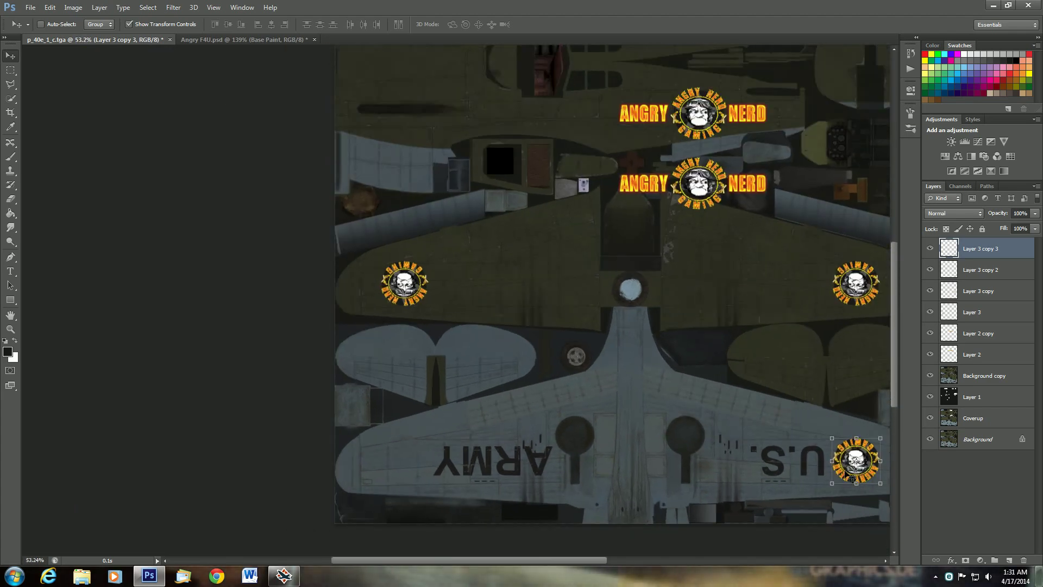
pyautogui.moveTo(853, 477); pyautogui.dragTo(388, 474)
# Step: Fine-tune the emblem beside the ARMY lettering, nudging it slightly right toward alignment with the upper wing emblem above it
pyautogui.scroll(3, 313, 495)
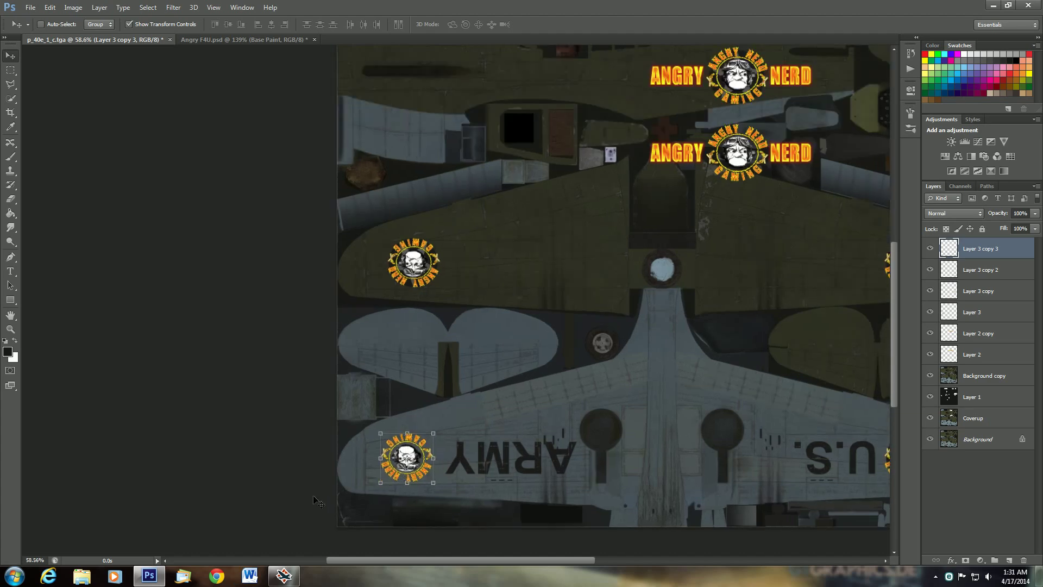
pyautogui.scroll(-2, 318, 501)
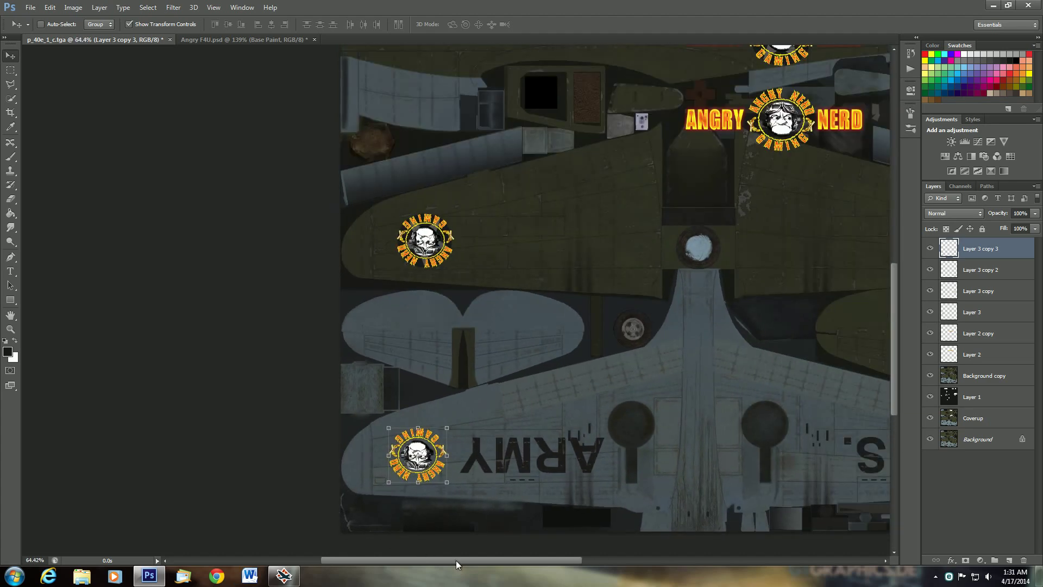
pyautogui.moveTo(455, 559); pyautogui.dragTo(510, 563)
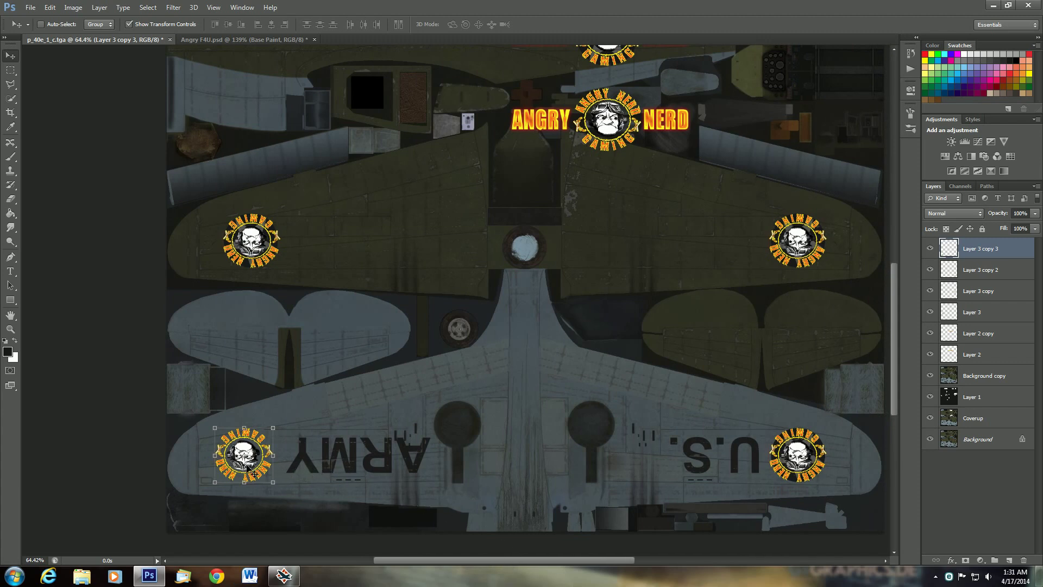
pyautogui.moveTo(255, 473); pyautogui.dragTo(251, 470)
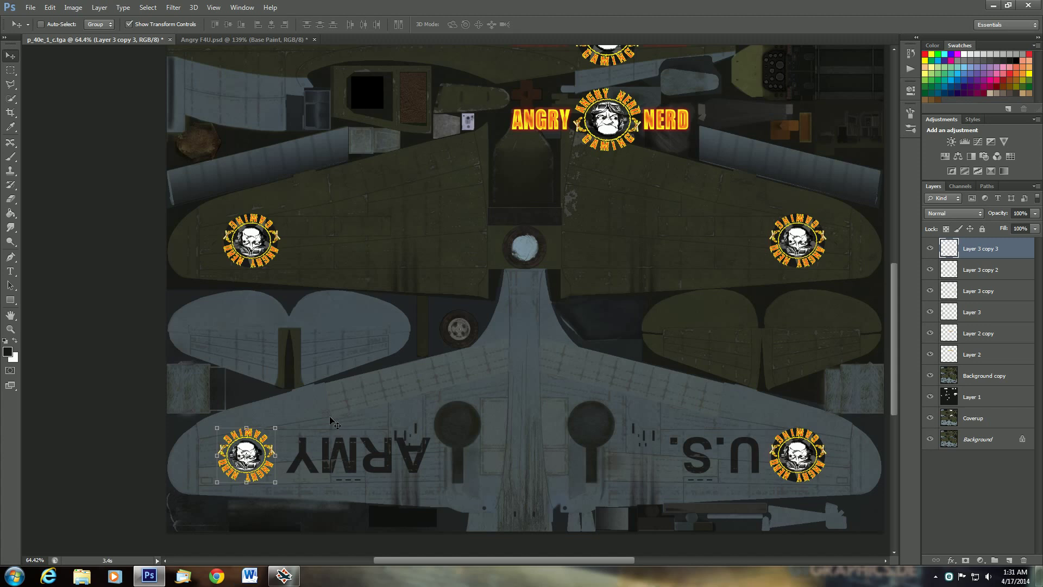
pyautogui.press('Right')
pyautogui.press('Right')
pyautogui.press('Right')
pyautogui.press('Right')
pyautogui.press('Right')
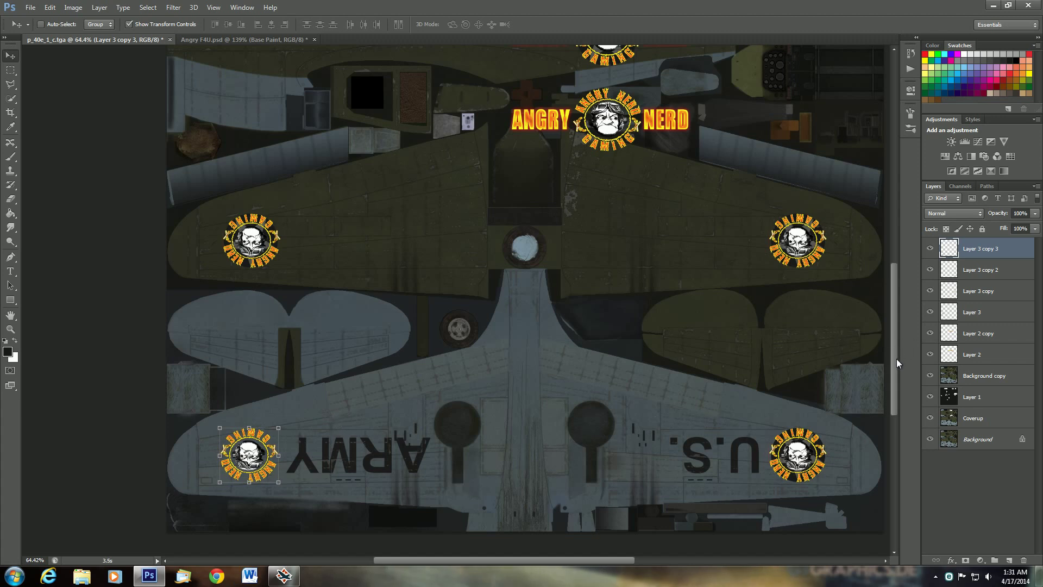
# Step: Open the image fire_by_shaedsofgrey from the Pictures library
pyautogui.moveTo(897, 359); pyautogui.dragTo(903, 263)
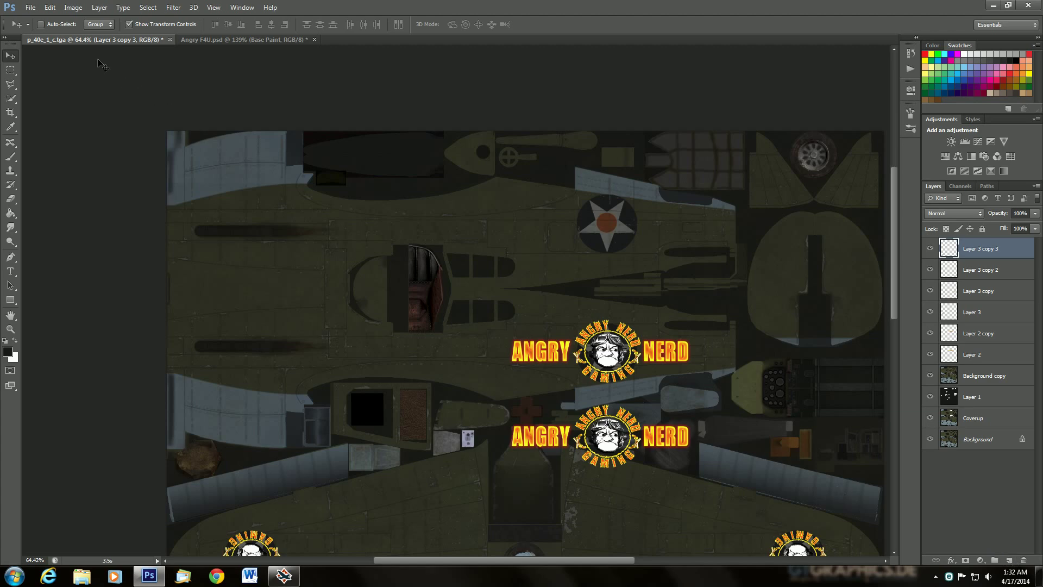
pyautogui.click(30, 8)
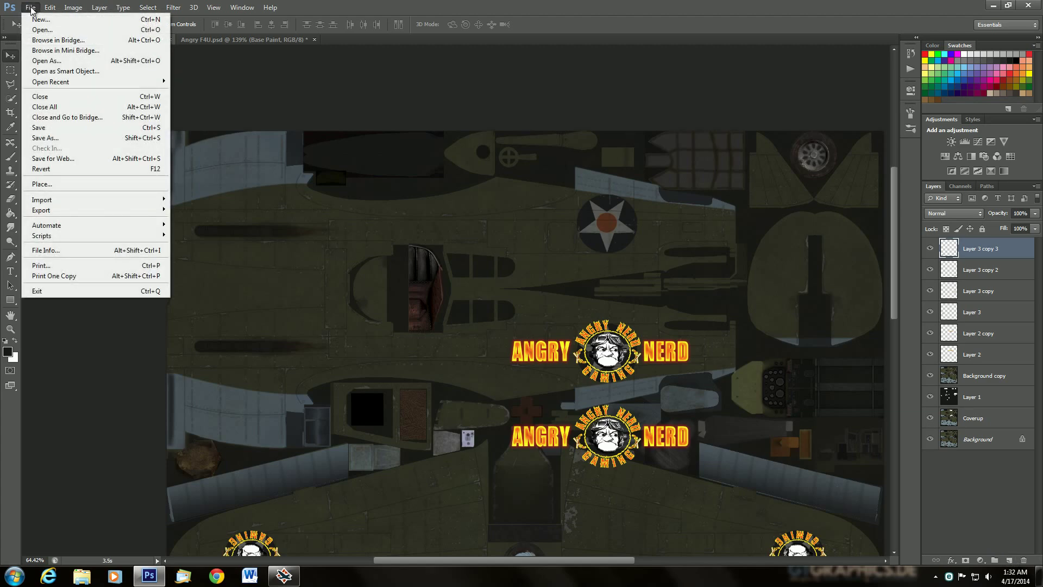
pyautogui.moveTo(62, 81)
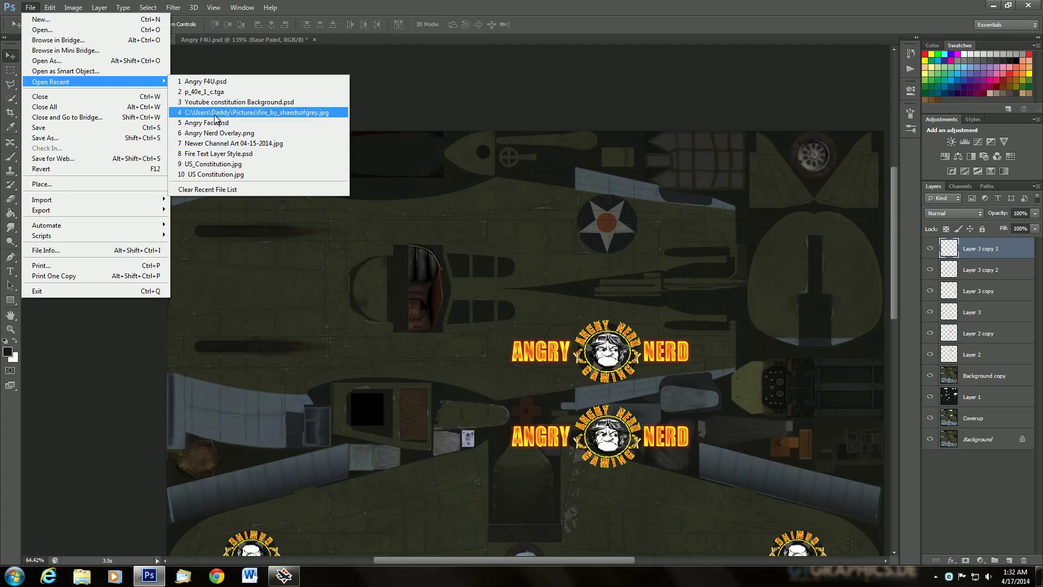
pyautogui.click(55, 30)
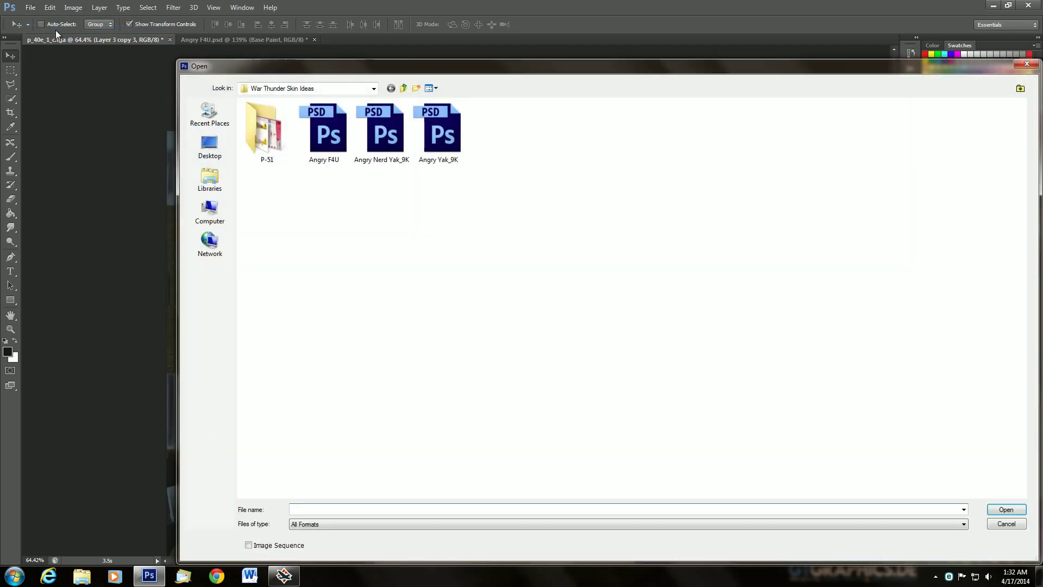
pyautogui.click(210, 179)
pyautogui.doubleClick(531, 121)
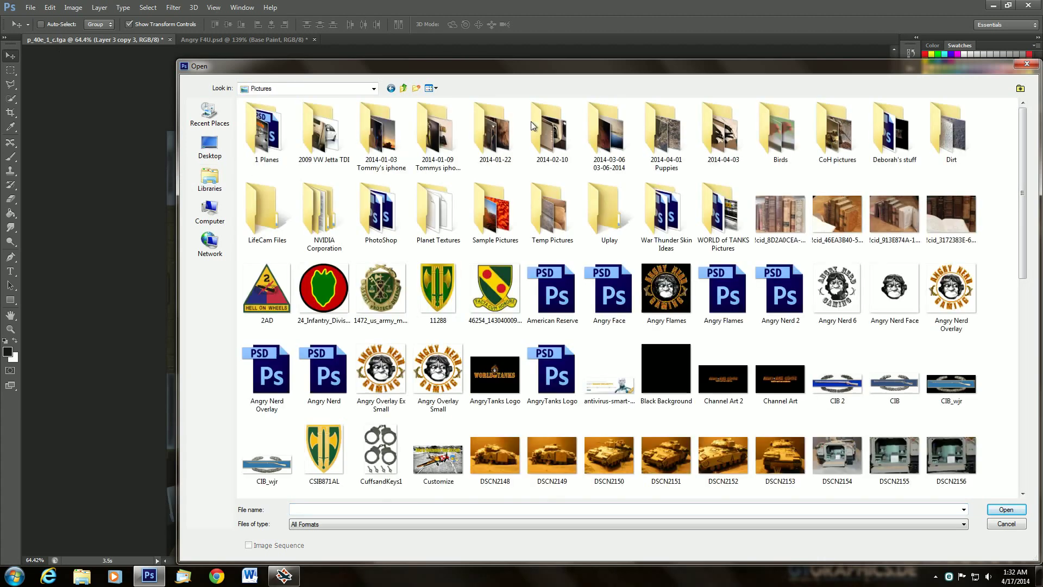
pyautogui.scroll(-10, 548, 343)
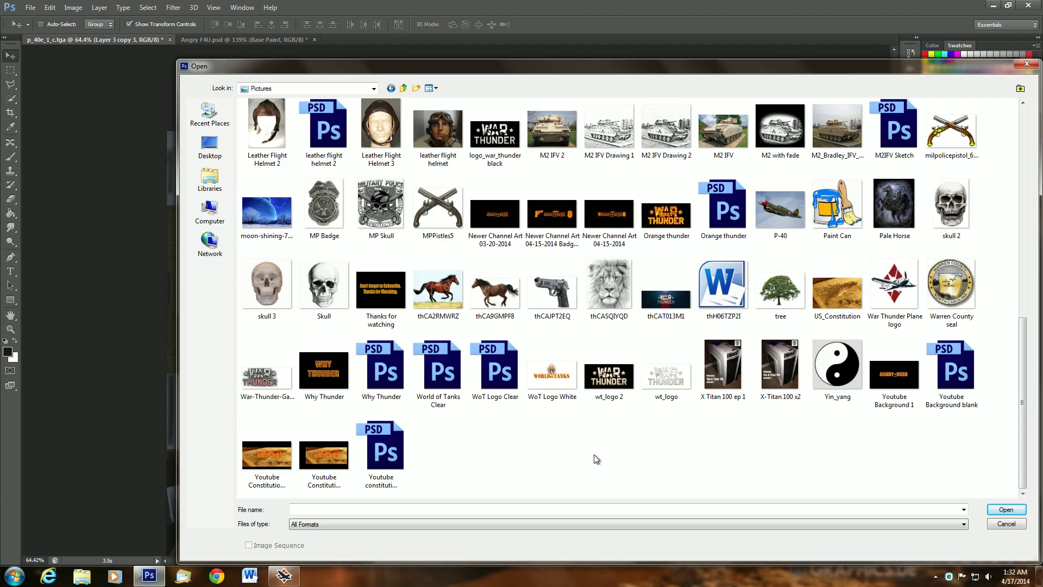
pyautogui.scroll(2, 595, 454)
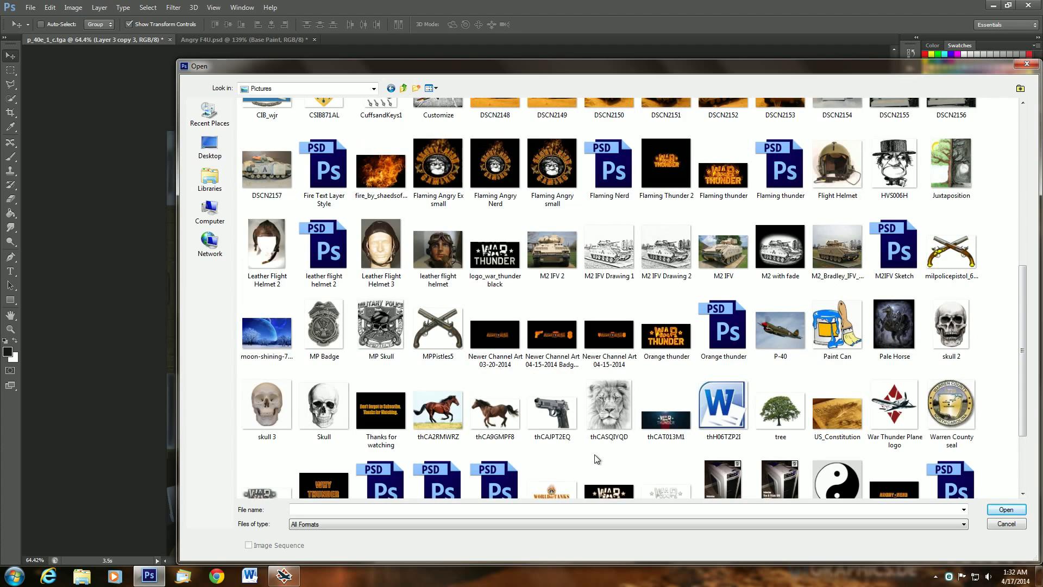
pyautogui.click(381, 170)
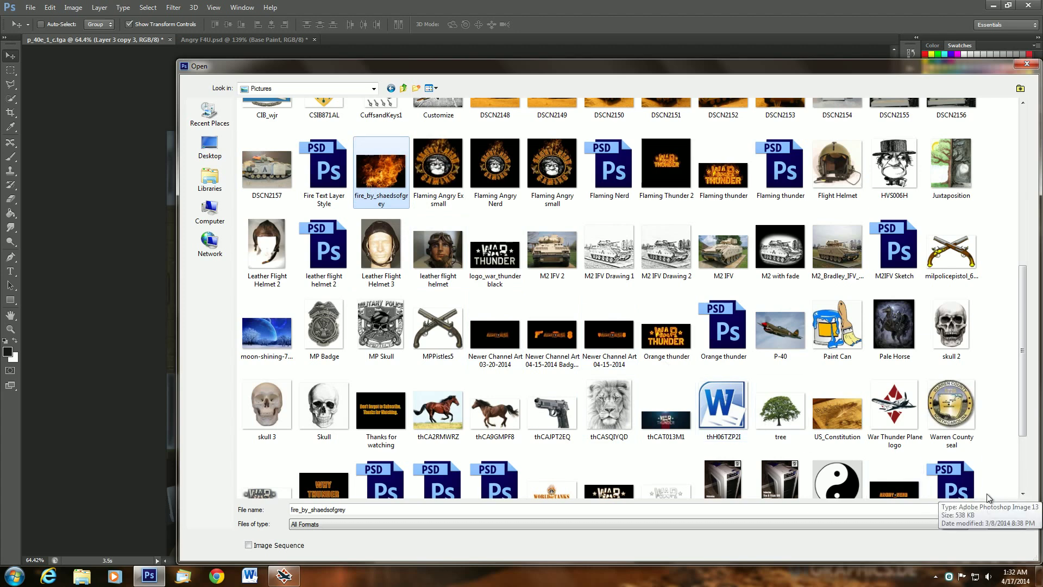
pyautogui.click(1001, 509)
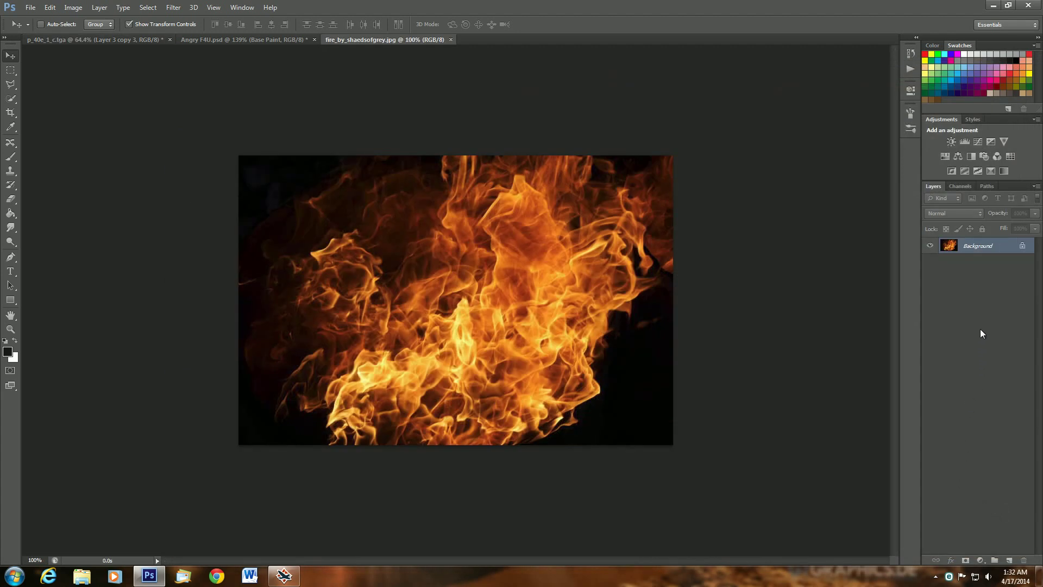
# Step: Load the bright flames as a selection from the fire image's channels, copy them, and close the image
pyautogui.click(962, 186)
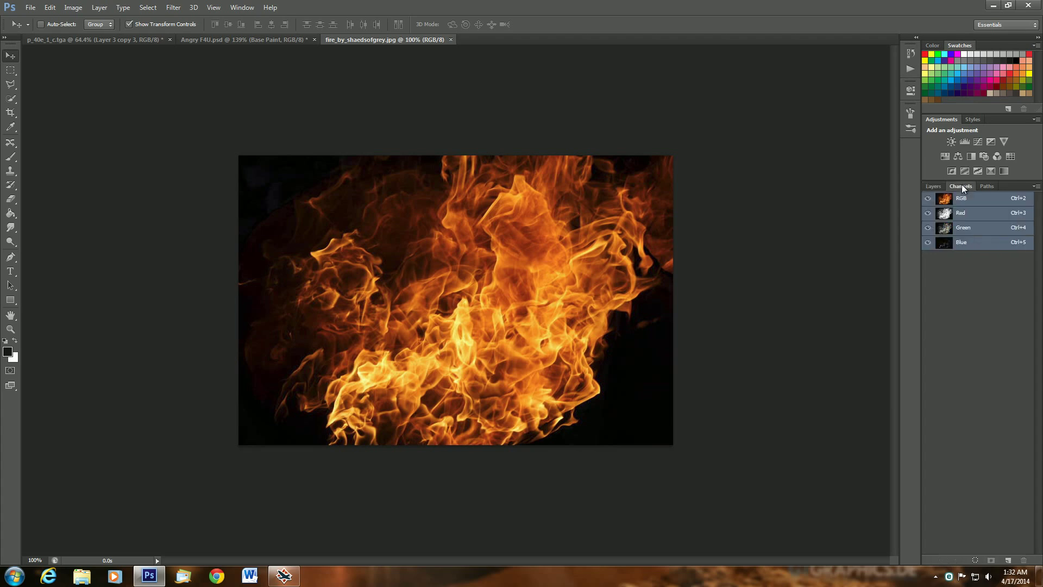
pyautogui.keyDown('ctrl'); pyautogui.click(964, 234); pyautogui.keyUp('ctrl')
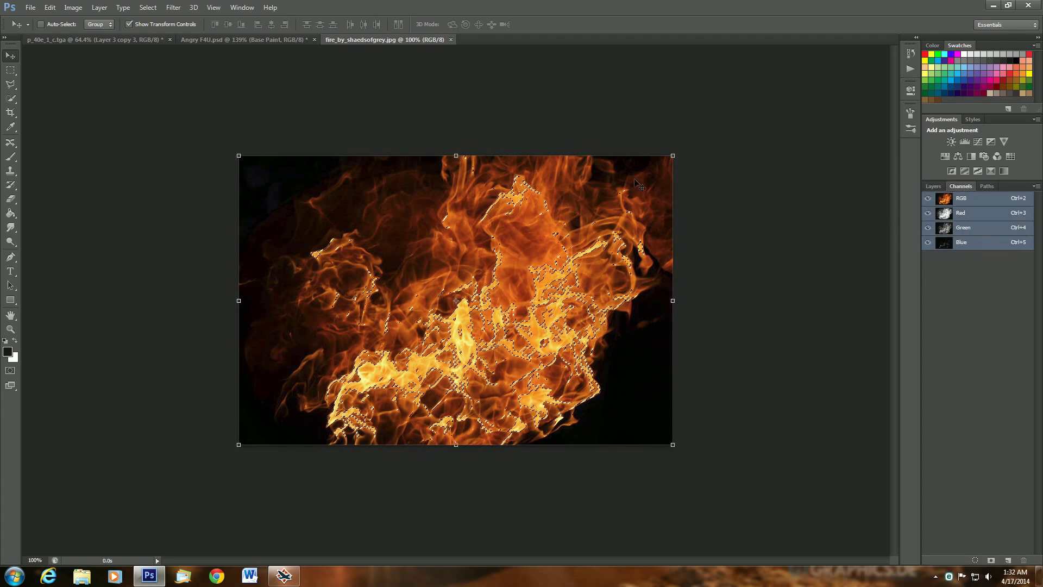
pyautogui.click(54, 9)
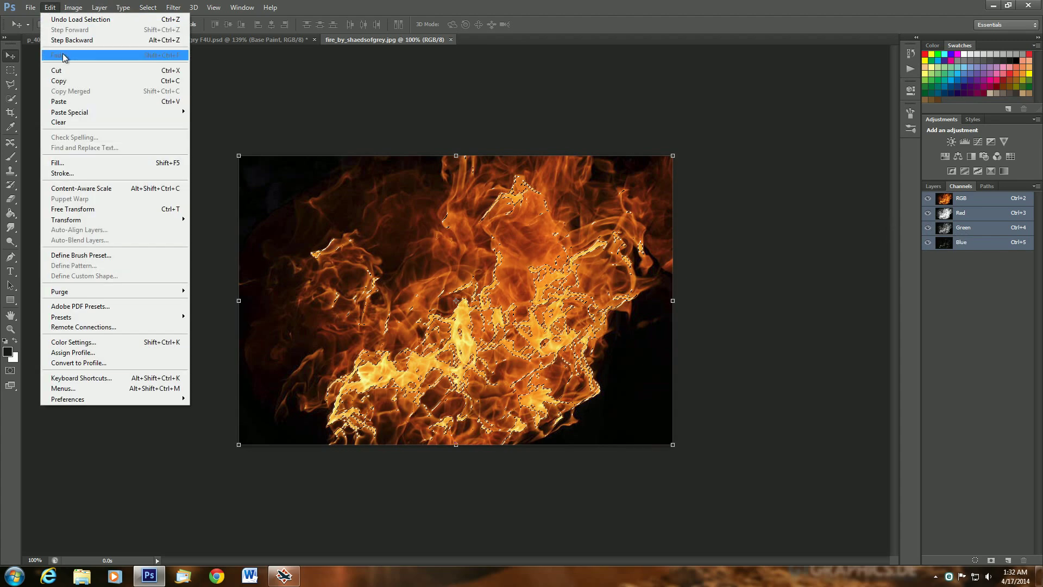
pyautogui.click(58, 80)
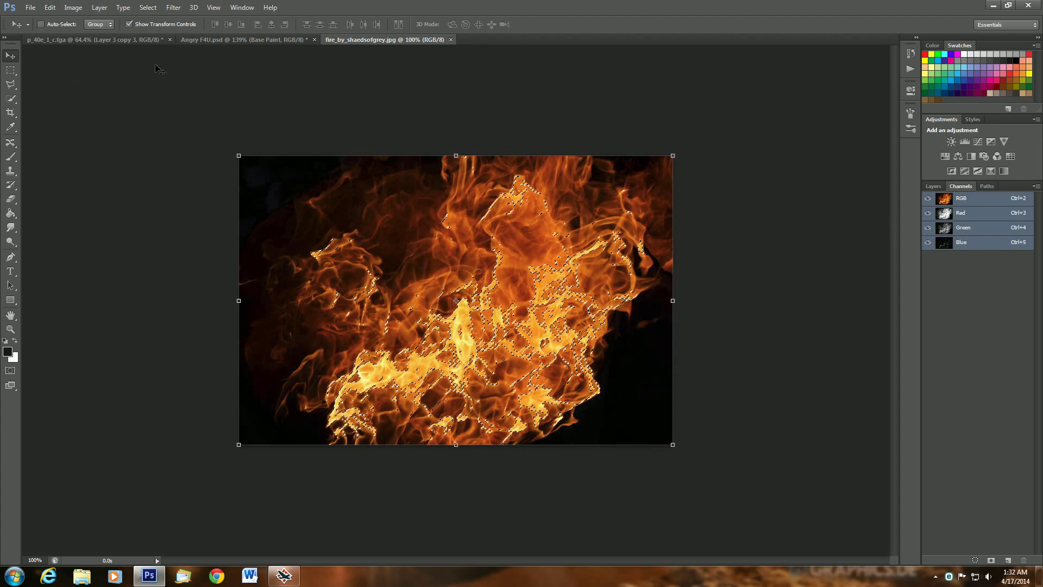
pyautogui.click(451, 40)
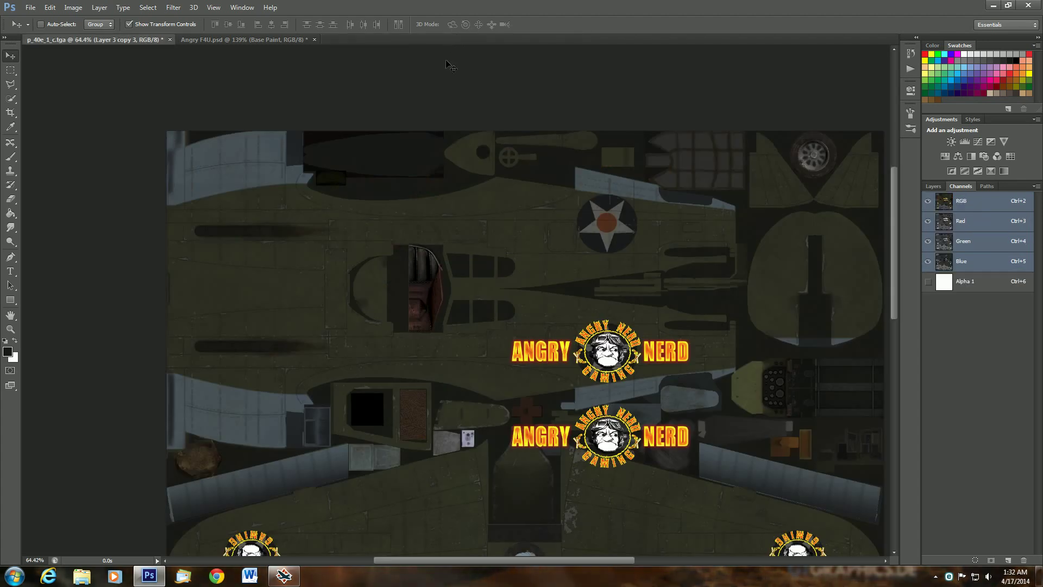
# Step: Paste the flames into p_40e_1_c.tga and move them to the left of the cockpit with the Background copy layer hidden
pyautogui.click(46, 8)
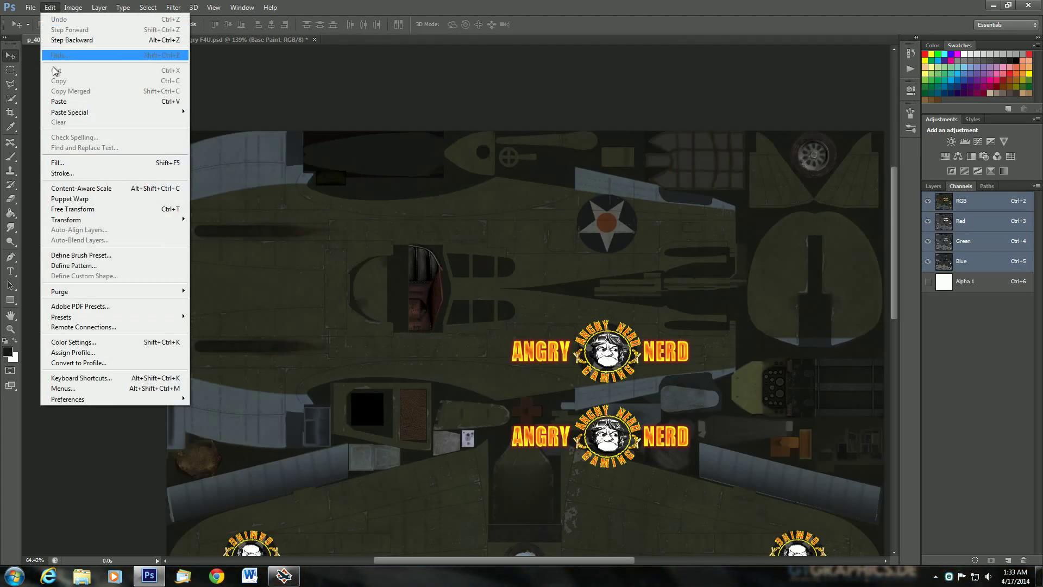
pyautogui.click(59, 102)
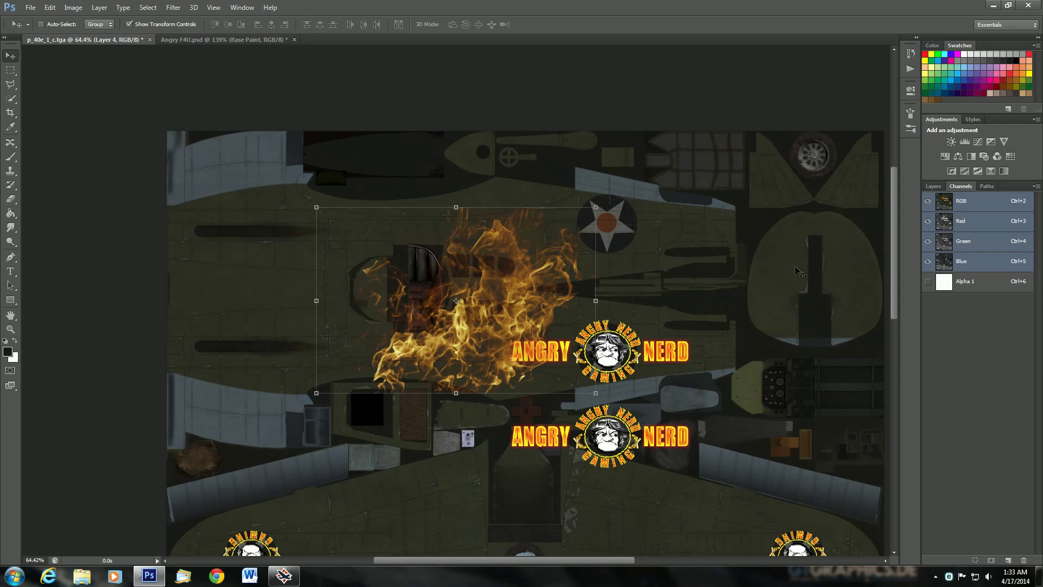
pyautogui.click(933, 186)
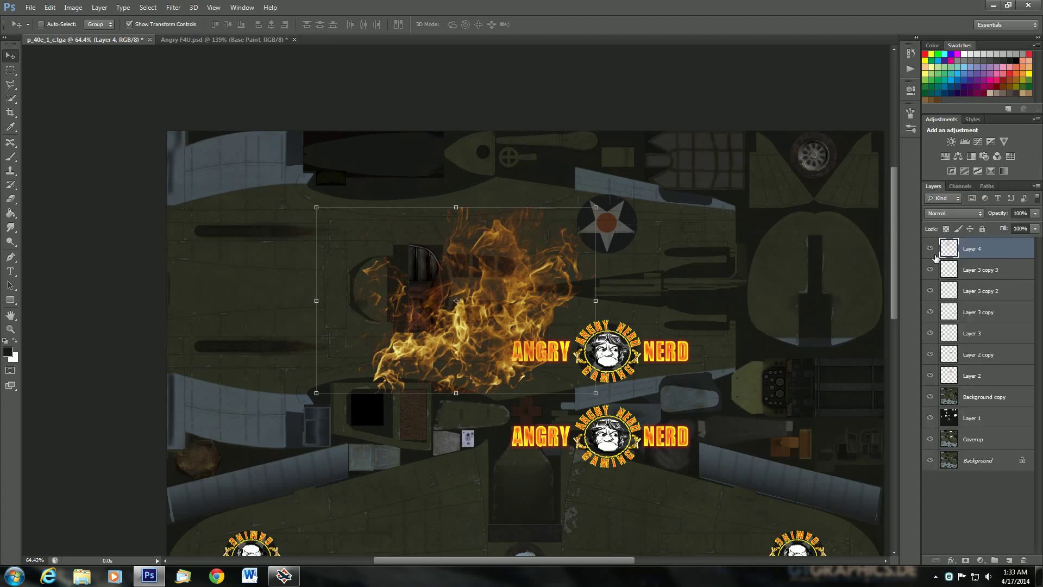
pyautogui.click(930, 397)
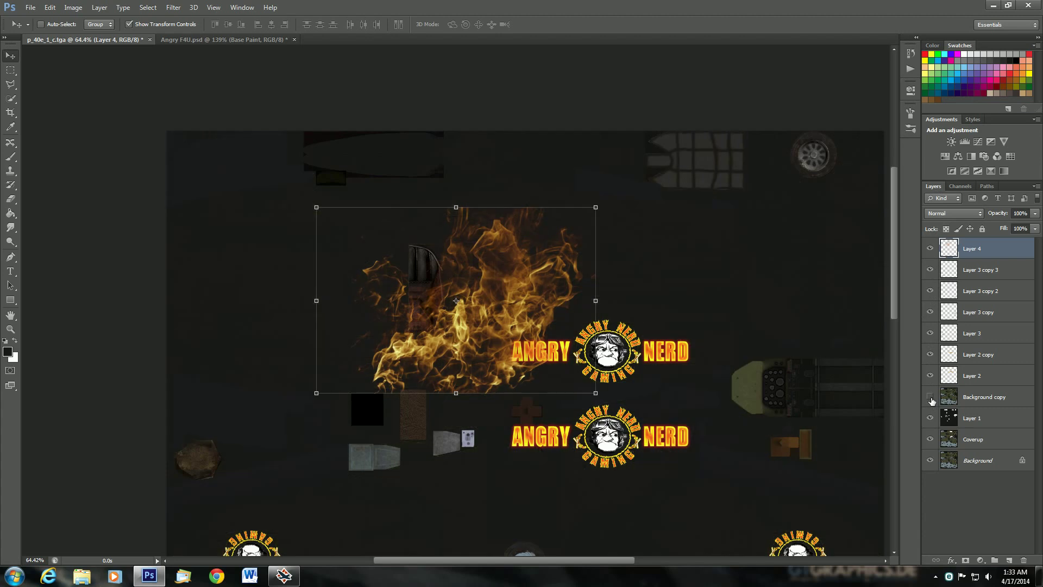
pyautogui.moveTo(380, 260); pyautogui.dragTo(199, 246)
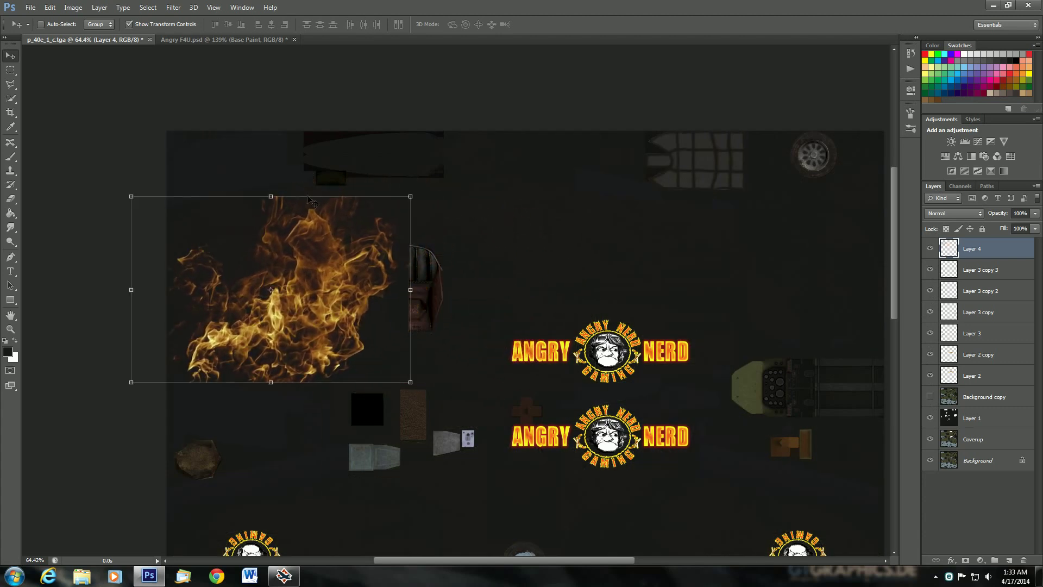
# Step: Try erasing along the upper edge of the flames with the 125 px Eraser at 100% opacity, and undo the strokes
pyautogui.click(15, 206)
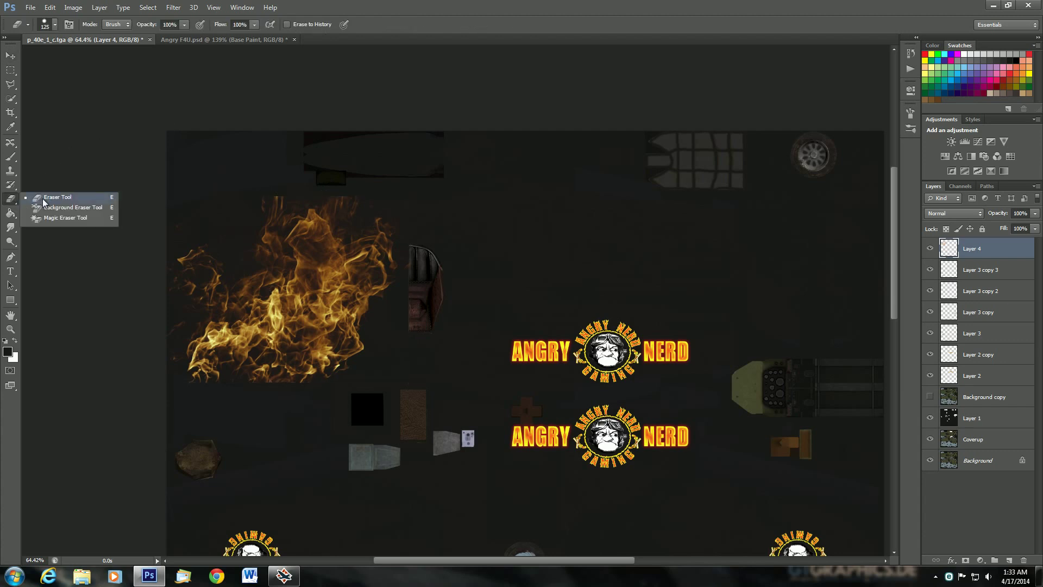
pyautogui.click(239, 187)
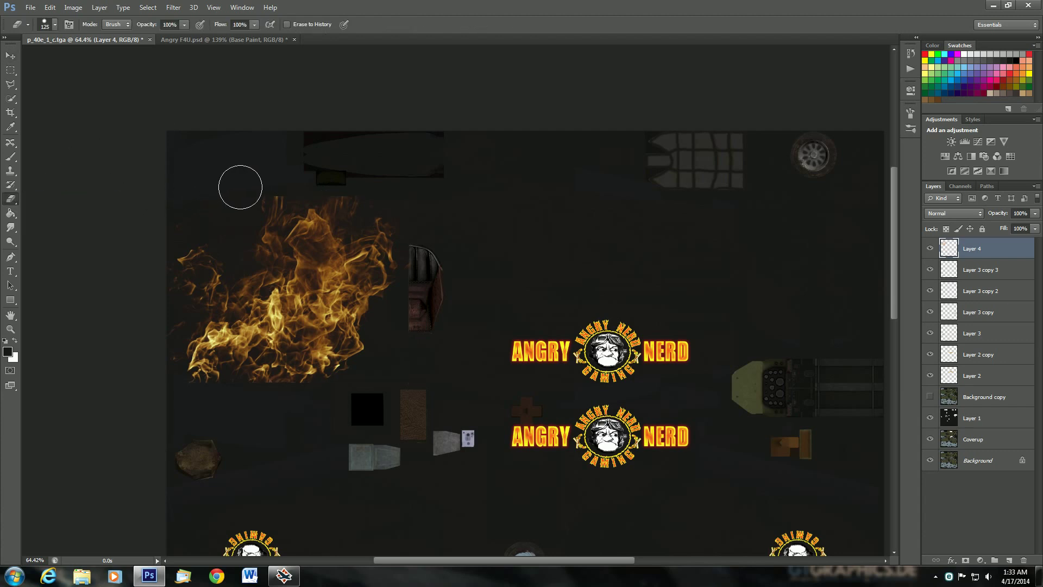
pyautogui.moveTo(257, 183); pyautogui.dragTo(292, 180)
pyautogui.click(49, 8)
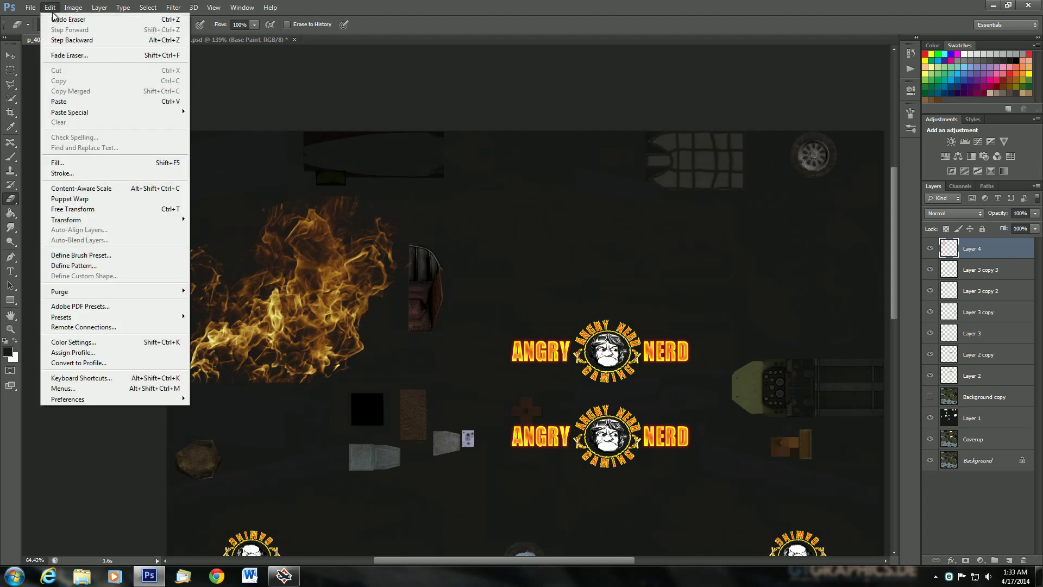
pyautogui.click(60, 40)
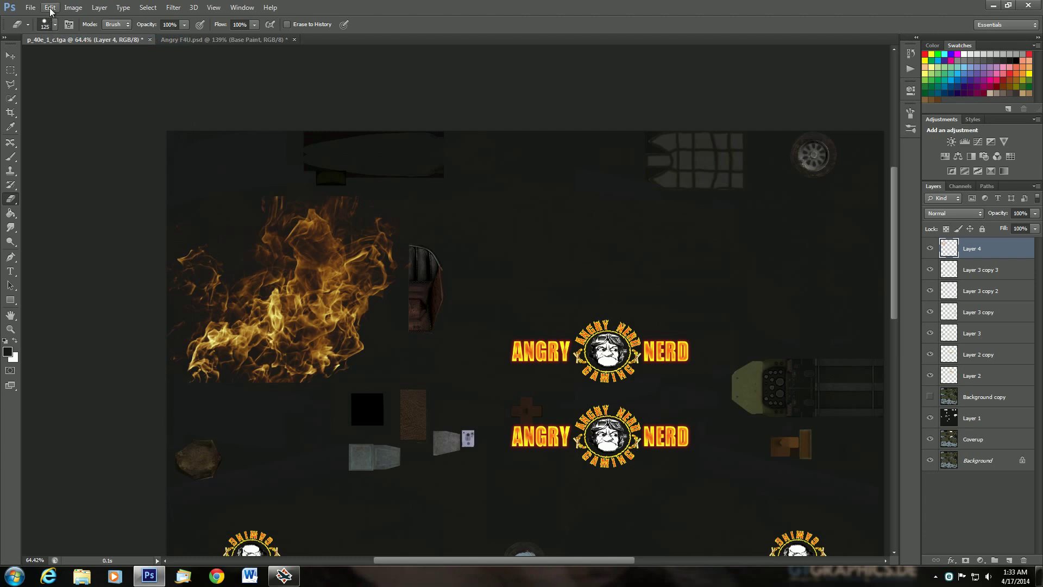
# Step: Set the Eraser opacity to 75% and fade out the cut-off outer edges all around the flames
pyautogui.click(54, 25)
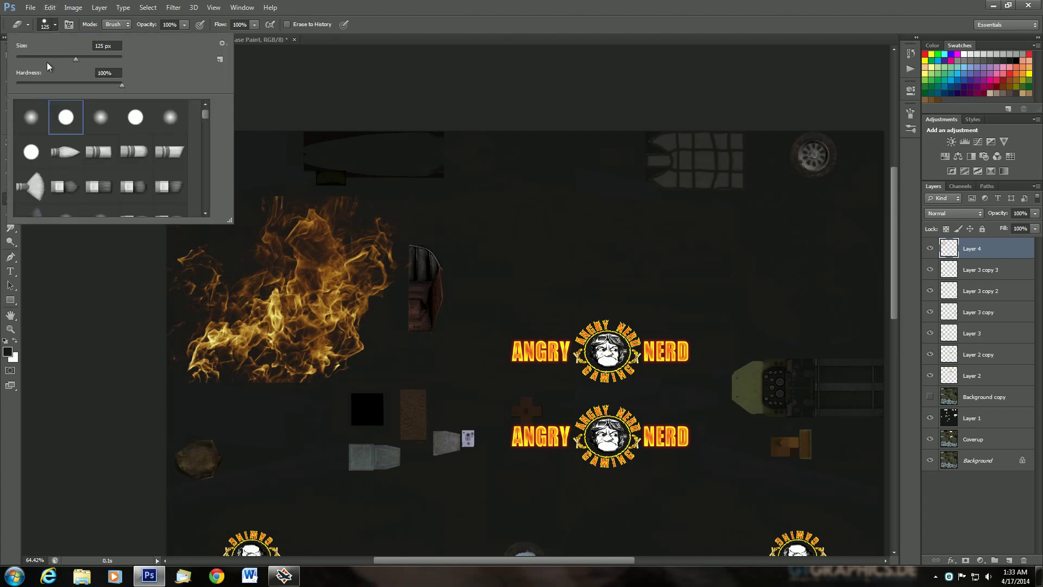
pyautogui.click(57, 24)
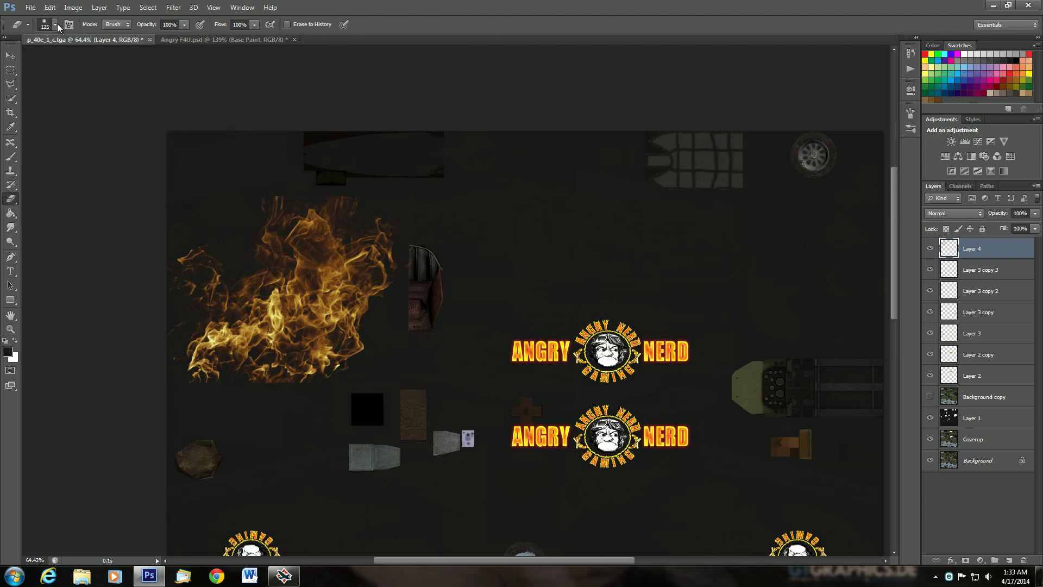
pyautogui.click(185, 25)
pyautogui.click(158, 37)
pyautogui.moveTo(182, 206)
pyautogui.mouseDown()
pyautogui.moveTo(282, 193)
pyautogui.moveTo(254, 198)
pyautogui.mouseUp()
pyautogui.hotkey('ctrl', 'z')
pyautogui.click(198, 37)
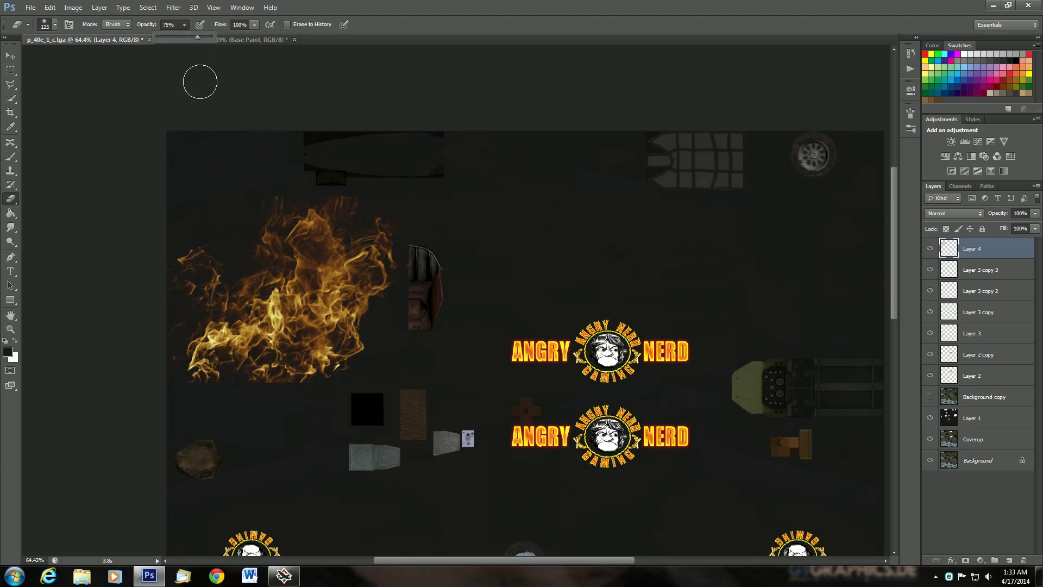
pyautogui.moveTo(263, 200)
pyautogui.mouseDown()
pyautogui.moveTo(241, 202)
pyautogui.moveTo(328, 191)
pyautogui.moveTo(354, 196)
pyautogui.moveTo(269, 198)
pyautogui.moveTo(337, 194)
pyautogui.moveTo(389, 210)
pyautogui.moveTo(407, 262)
pyautogui.moveTo(410, 249)
pyautogui.moveTo(365, 367)
pyautogui.moveTo(316, 389)
pyautogui.moveTo(246, 386)
pyautogui.moveTo(319, 380)
pyautogui.moveTo(171, 379)
pyautogui.moveTo(164, 245)
pyautogui.moveTo(191, 217)
pyautogui.moveTo(295, 194)
pyautogui.mouseUp()
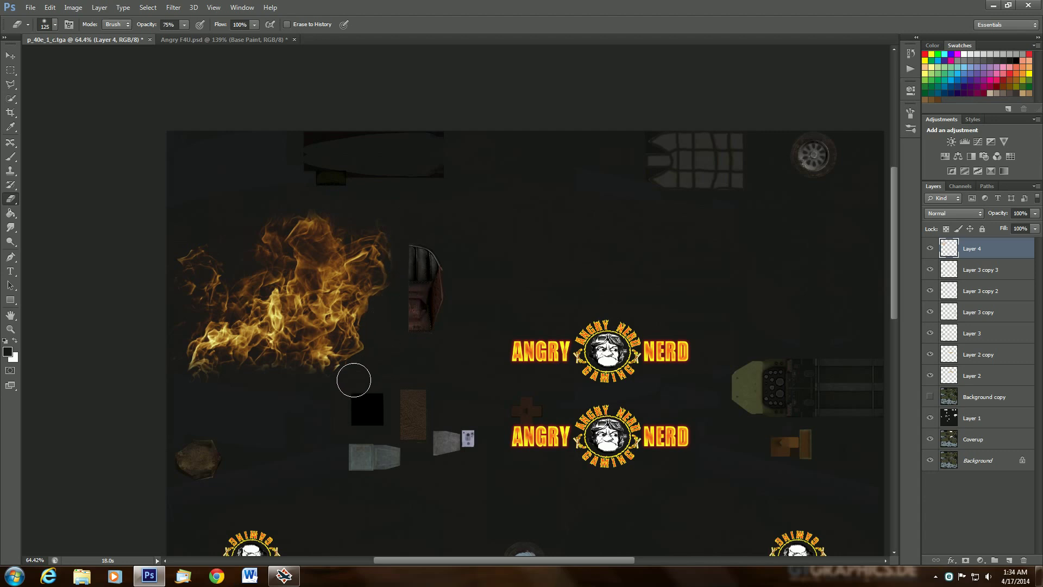
pyautogui.moveTo(154, 307)
pyautogui.mouseDown()
pyautogui.moveTo(175, 235)
pyautogui.moveTo(245, 202)
pyautogui.moveTo(277, 156)
pyautogui.mouseUp()
# Step: Show the Background copy layer again and rotate the flames about 90 degrees clockwise
pyautogui.click(10, 57)
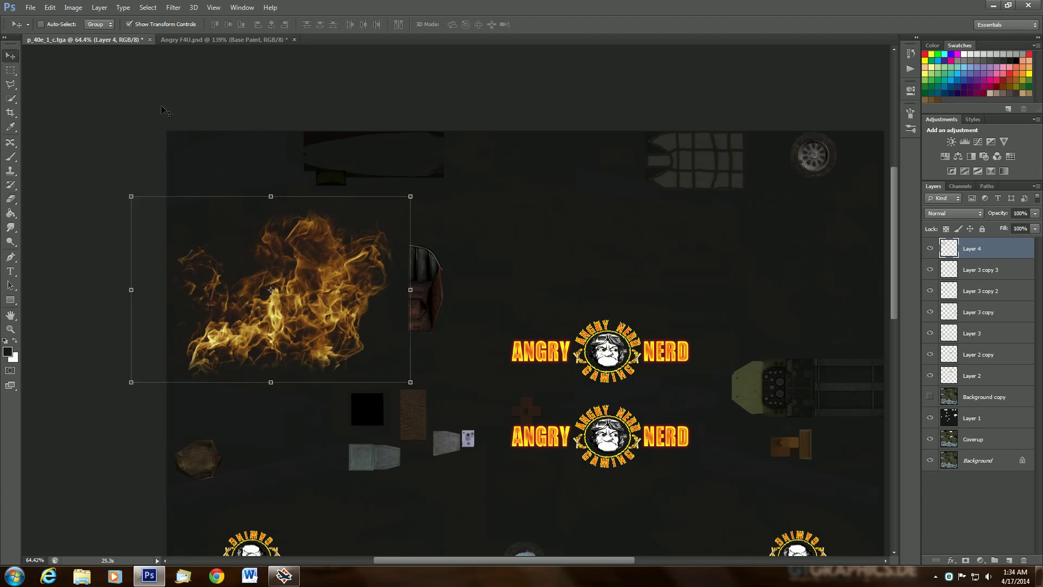
pyautogui.click(930, 396)
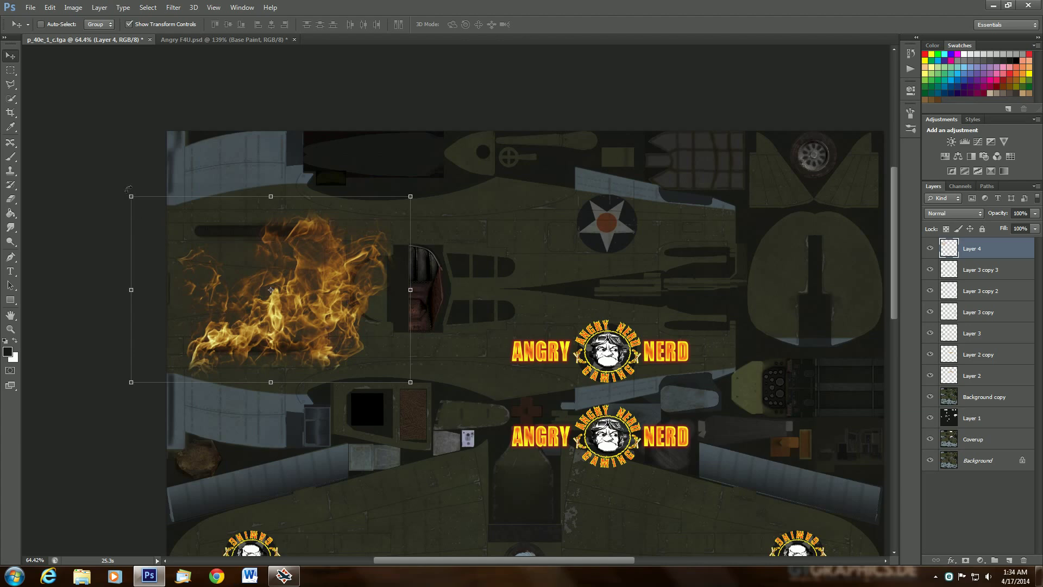
pyautogui.moveTo(128, 188); pyautogui.dragTo(337, 194)
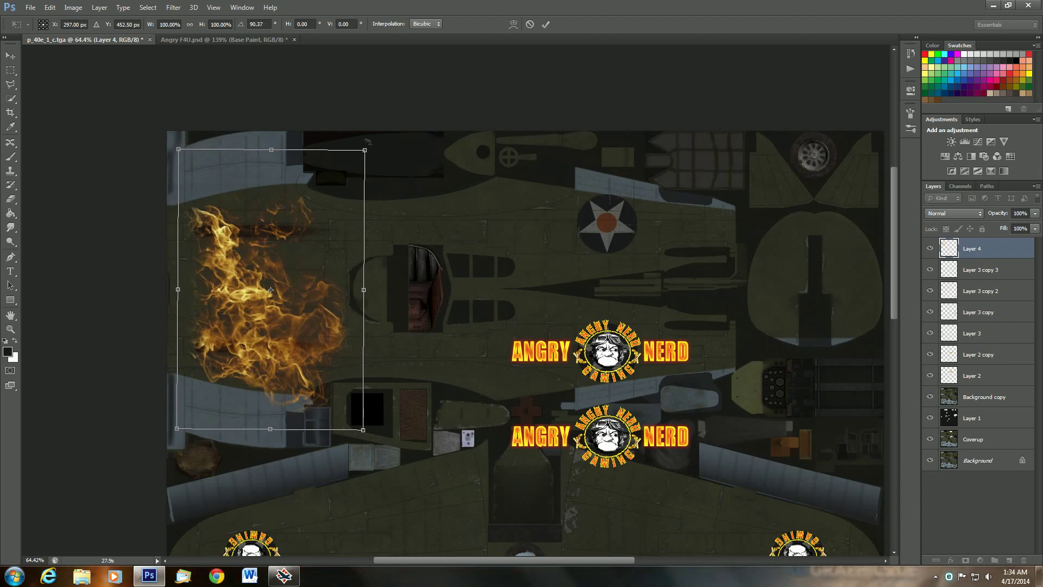
pyautogui.moveTo(367, 141); pyautogui.dragTo(366, 140)
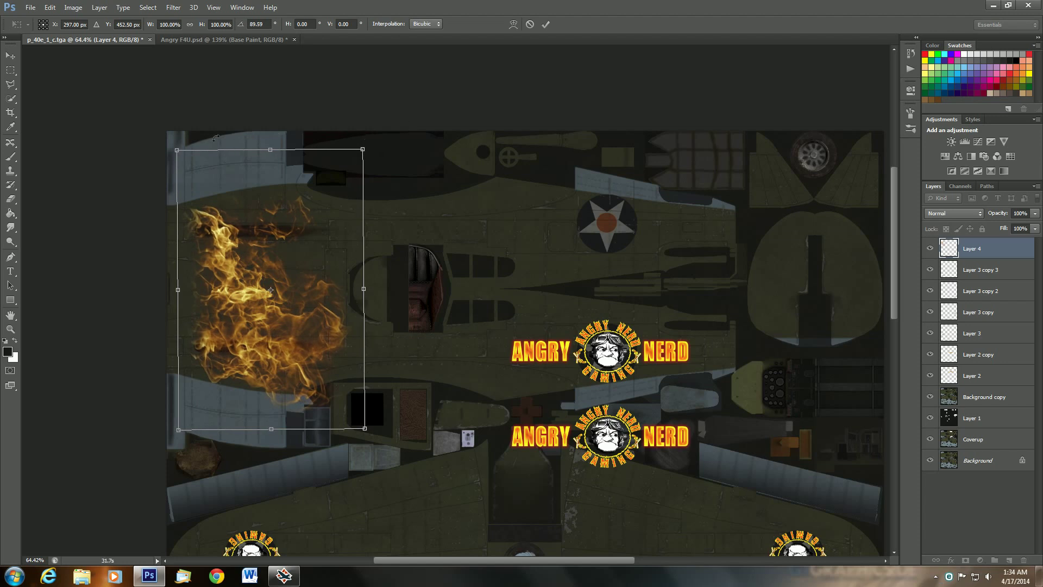
# Step: Scale the flames to about 54% width and 76% height and place them on the lower half of the nose section
pyautogui.moveTo(178, 150); pyautogui.dragTo(222, 269)
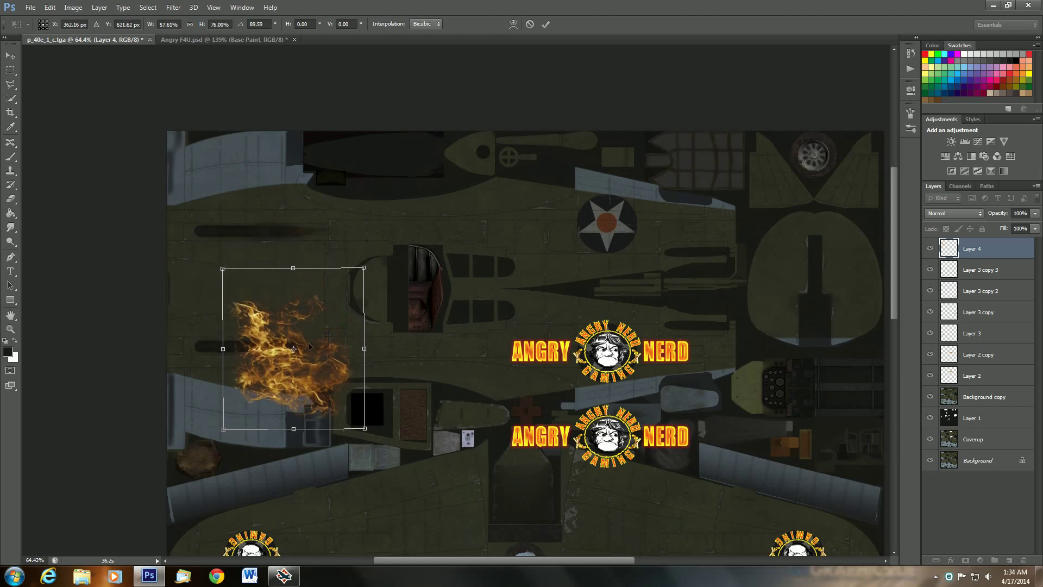
pyautogui.moveTo(322, 348); pyautogui.dragTo(280, 343)
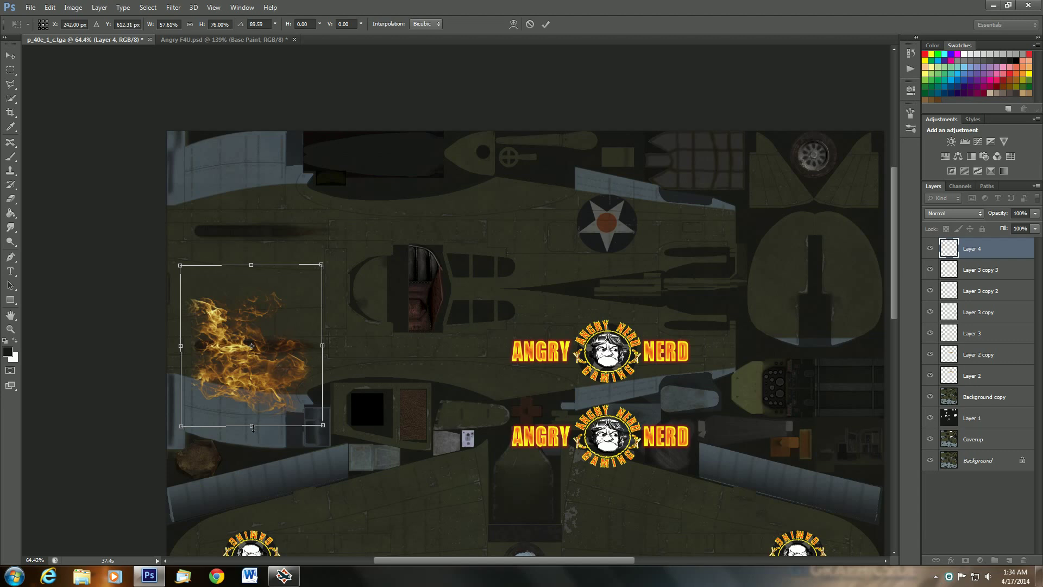
pyautogui.moveTo(252, 429); pyautogui.dragTo(245, 418)
pyautogui.moveTo(263, 321); pyautogui.dragTo(241, 313)
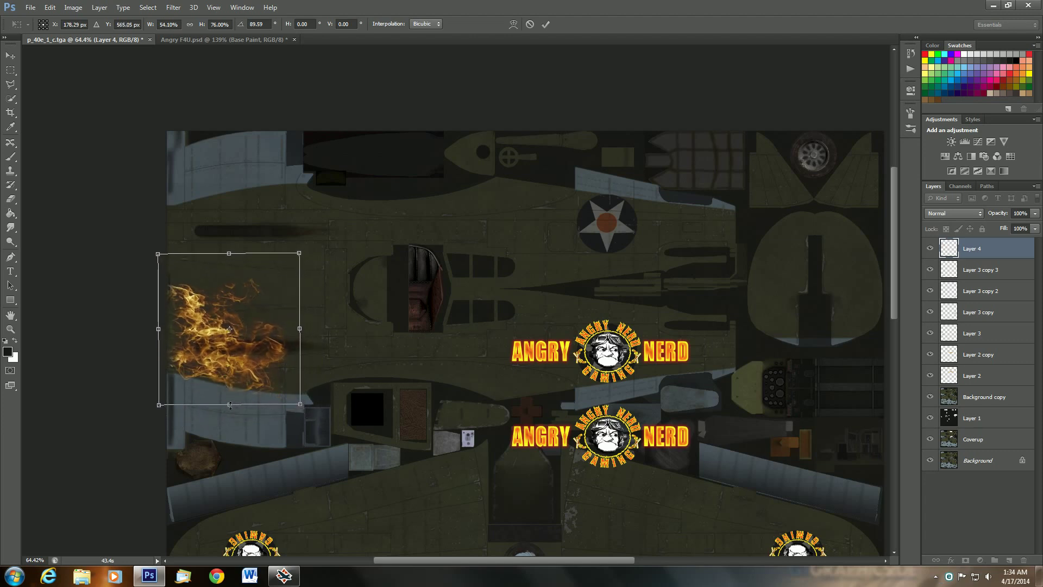
pyautogui.moveTo(230, 405)
pyautogui.mouseDown()
pyautogui.moveTo(230, 466)
pyautogui.moveTo(228, 395)
pyautogui.moveTo(228, 403)
pyautogui.mouseUp()
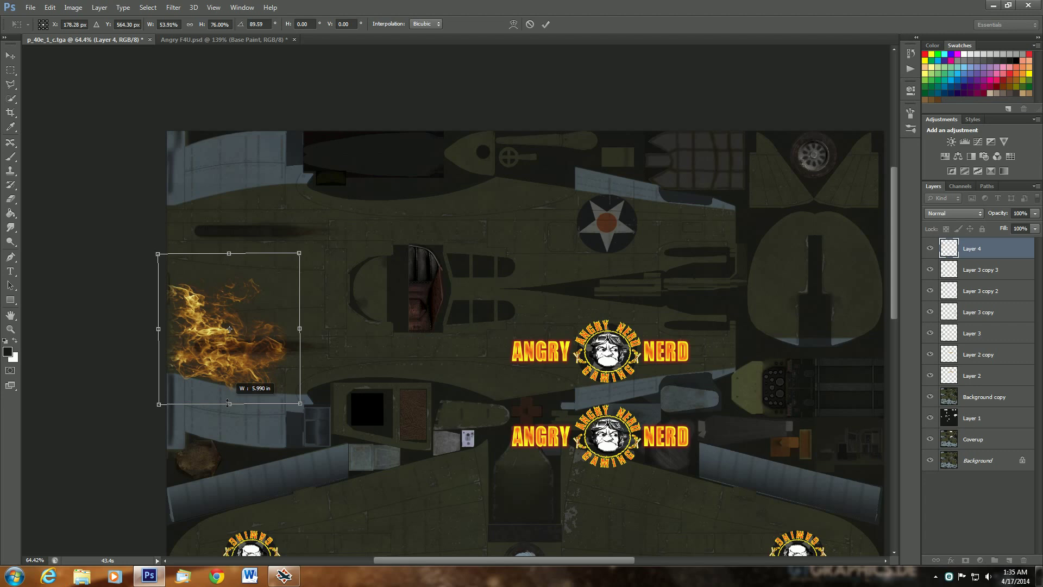
# Step: Stretch the flames back toward the cockpit to about 61% width and 127% height, and apply the transformation
pyautogui.moveTo(298, 330); pyautogui.dragTo(394, 338)
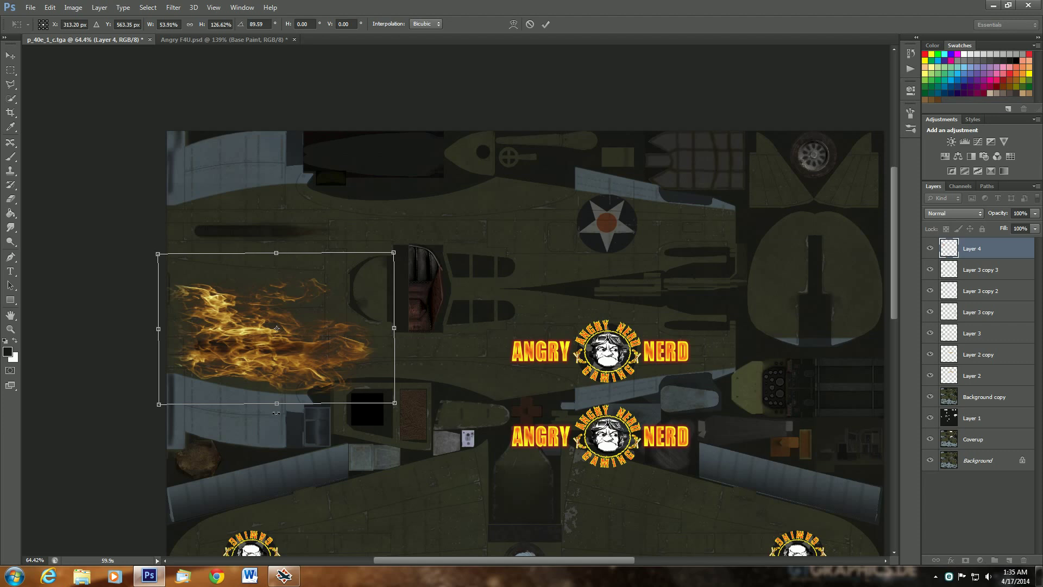
pyautogui.moveTo(277, 402); pyautogui.dragTo(276, 422)
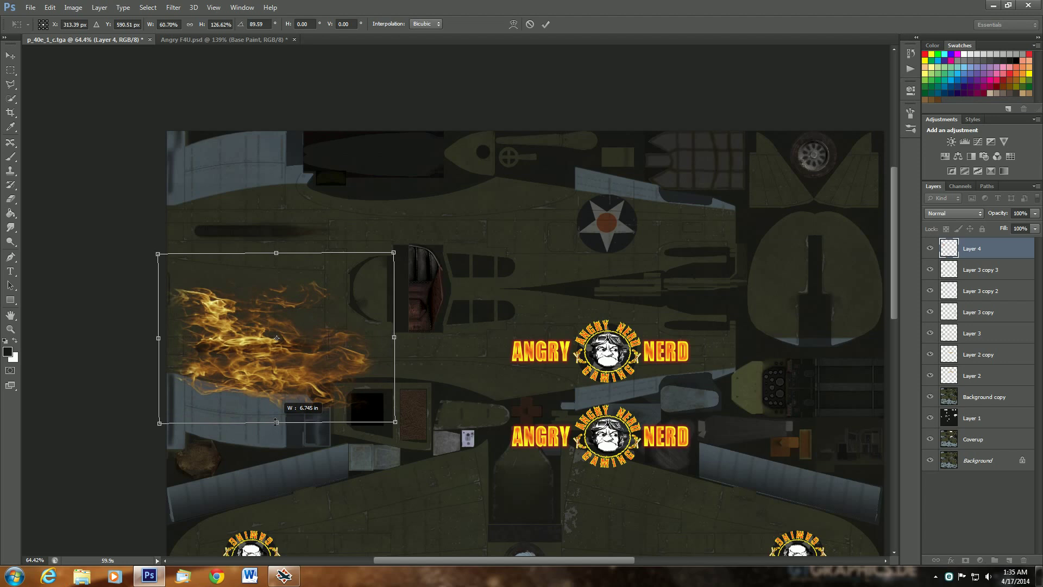
pyautogui.moveTo(276, 422); pyautogui.dragTo(274, 396)
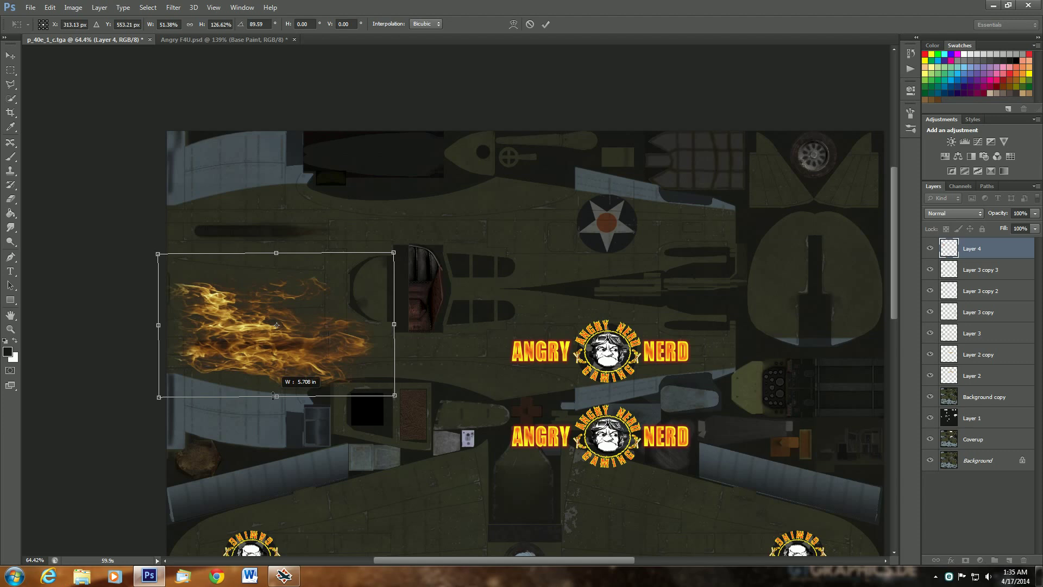
pyautogui.moveTo(273, 396); pyautogui.dragTo(271, 424)
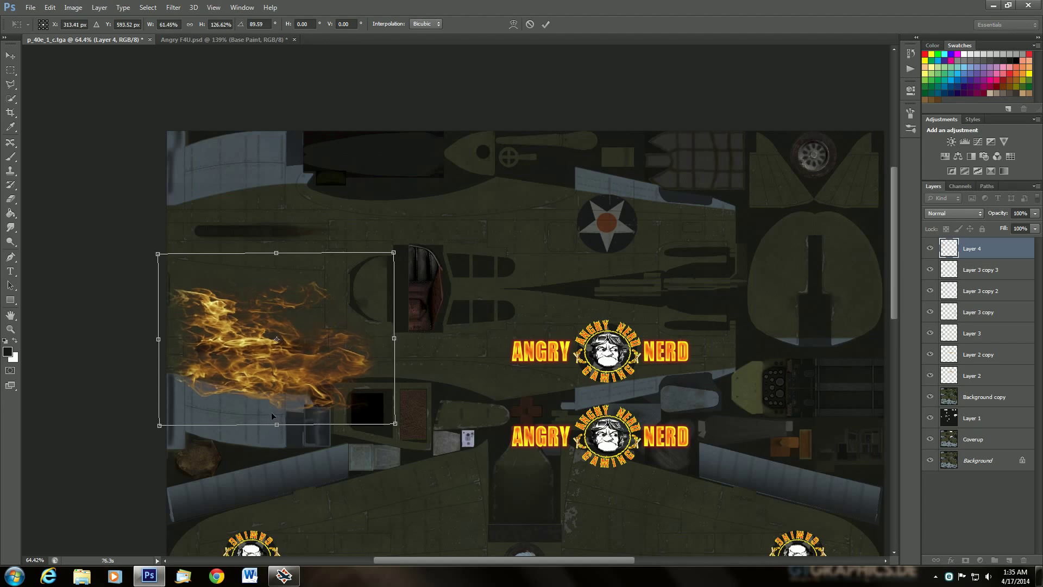
pyautogui.scroll(5, 330, 447)
pyautogui.scroll(1, 333, 449)
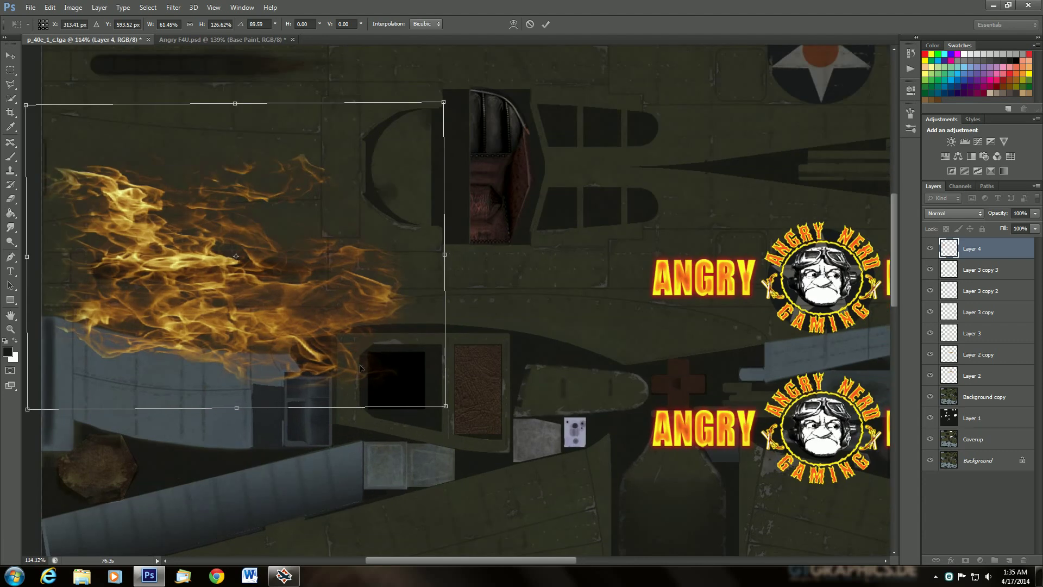
pyautogui.click(14, 204)
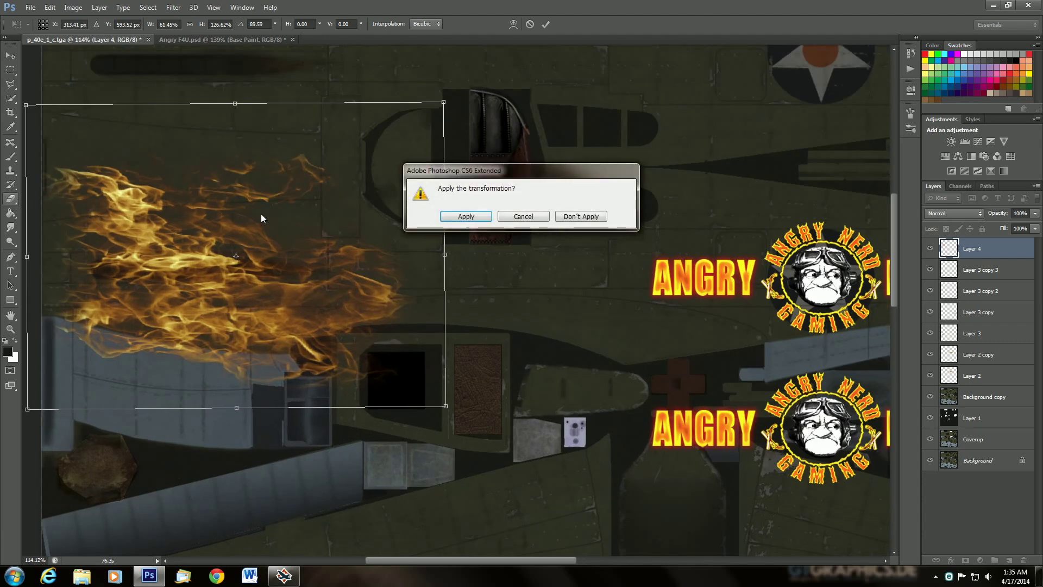
pyautogui.click(451, 218)
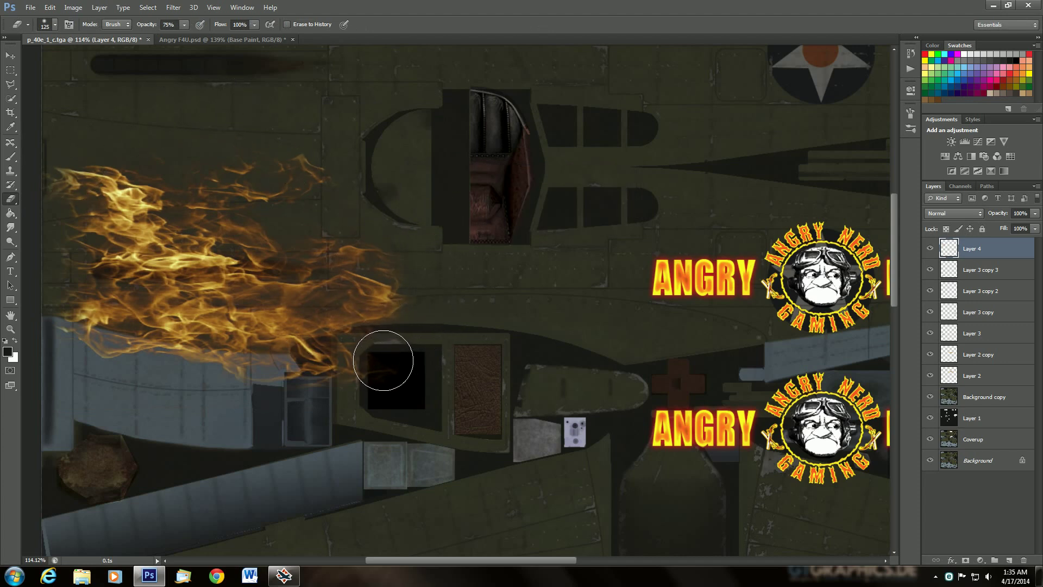
# Step: Erase the flame edges spilling past the fuselage onto the parts below and behind it, reducing the Eraser size to 50
pyautogui.moveTo(385, 357); pyautogui.dragTo(329, 365)
pyautogui.press('[')
pyautogui.press('[')
pyautogui.press('[')
pyautogui.press('[')
pyautogui.press('[')
pyautogui.press('[')
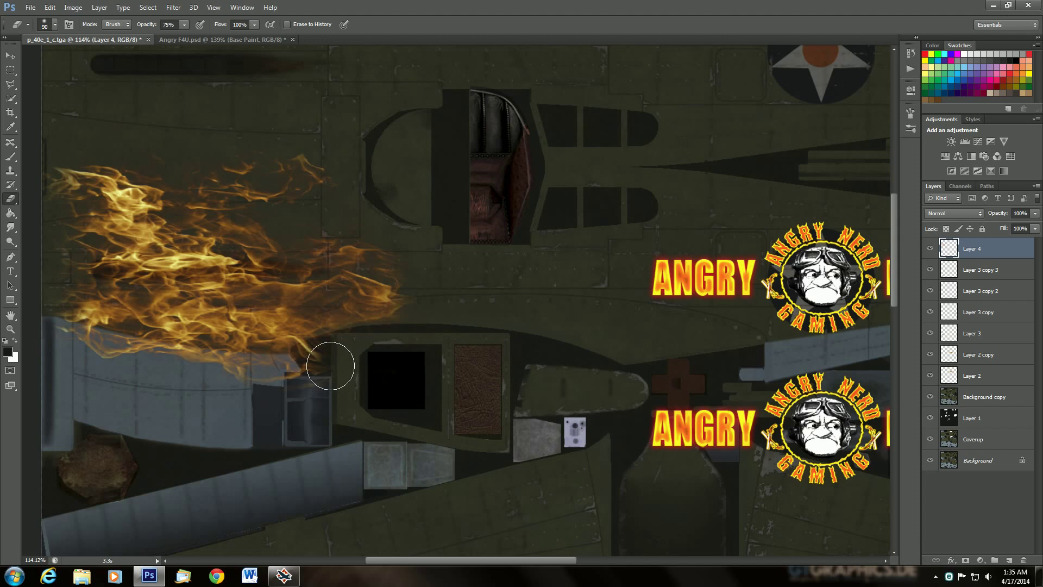
pyautogui.moveTo(311, 358)
pyautogui.mouseDown()
pyautogui.moveTo(299, 353)
pyautogui.moveTo(326, 347)
pyautogui.moveTo(310, 344)
pyautogui.moveTo(366, 338)
pyautogui.moveTo(336, 345)
pyautogui.moveTo(313, 362)
pyautogui.moveTo(319, 368)
pyautogui.moveTo(303, 353)
pyautogui.moveTo(329, 377)
pyautogui.moveTo(304, 356)
pyautogui.moveTo(313, 370)
pyautogui.moveTo(344, 344)
pyautogui.moveTo(411, 330)
pyautogui.mouseUp()
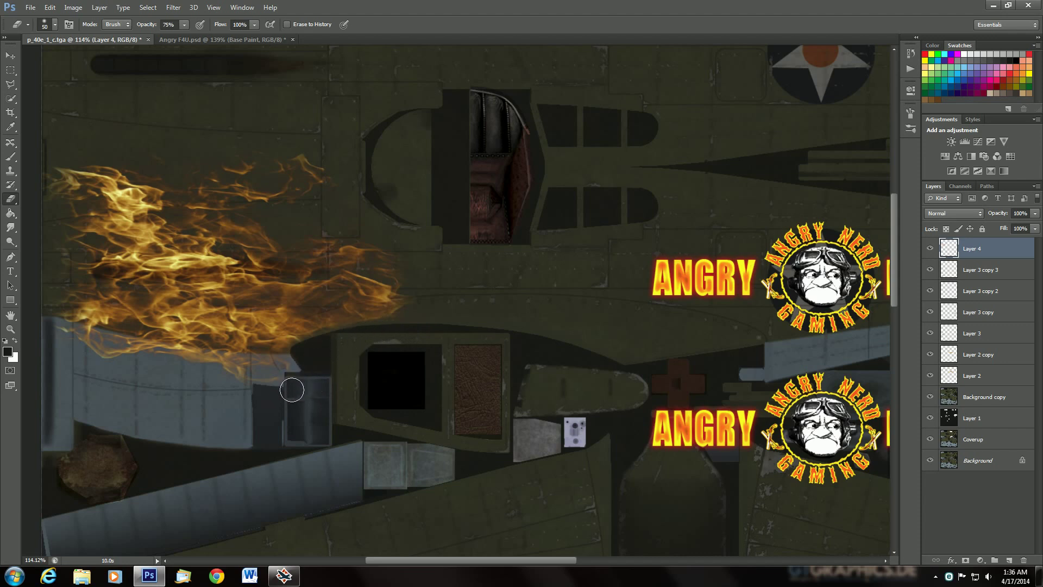
pyautogui.moveTo(293, 389)
pyautogui.mouseDown()
pyautogui.moveTo(309, 375)
pyautogui.moveTo(296, 384)
pyautogui.mouseUp()
pyautogui.scroll(-3, 307, 412)
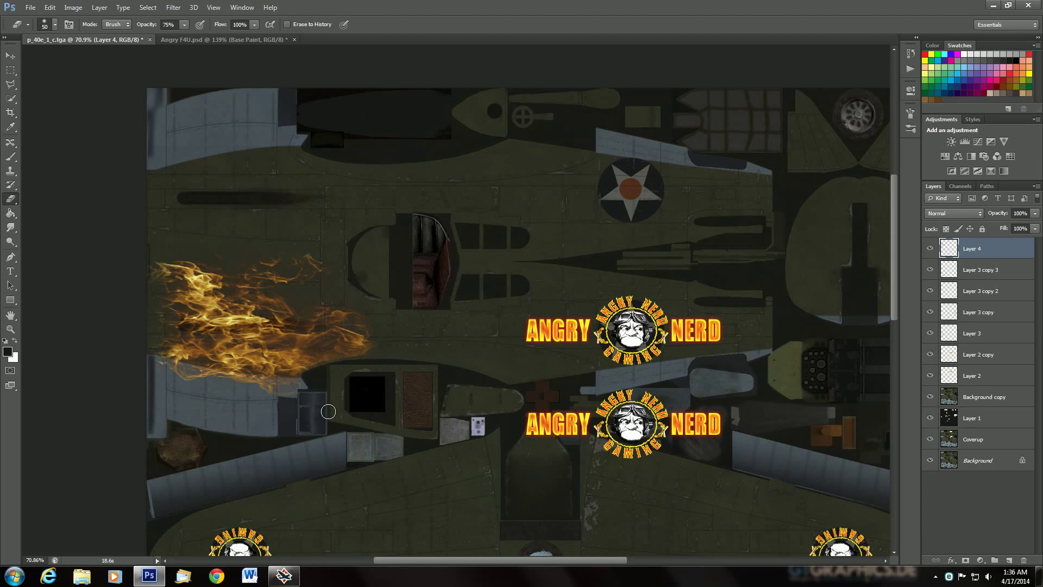
pyautogui.moveTo(366, 370)
pyautogui.mouseDown()
pyautogui.moveTo(324, 363)
pyautogui.moveTo(363, 361)
pyautogui.mouseUp()
pyautogui.moveTo(306, 369); pyautogui.dragTo(307, 389)
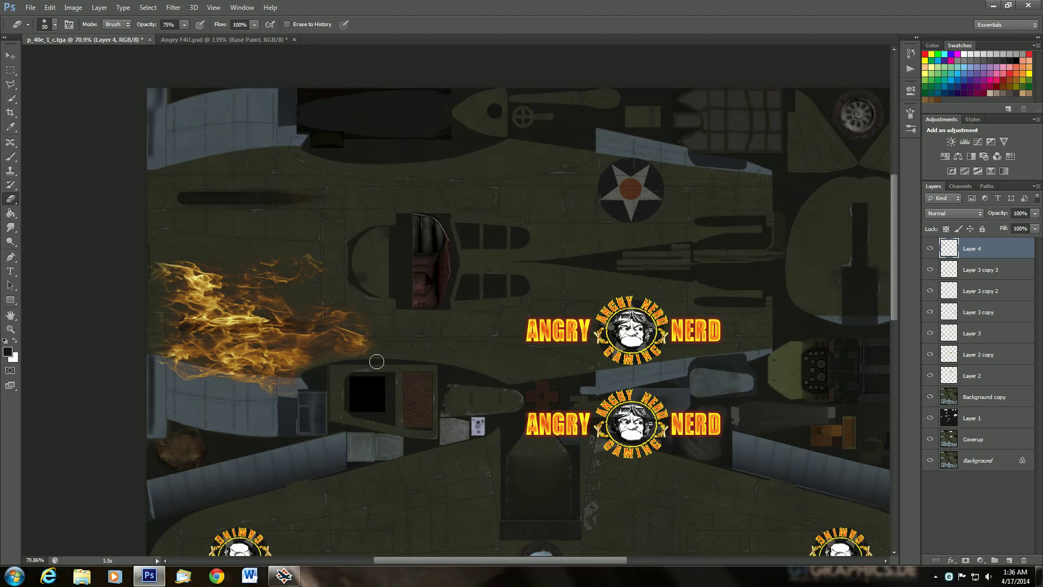
# Step: Duplicate the flames layer, Layer 4, within p_40e_1_c.tga as Layer 4 copy
pyautogui.click(15, 56)
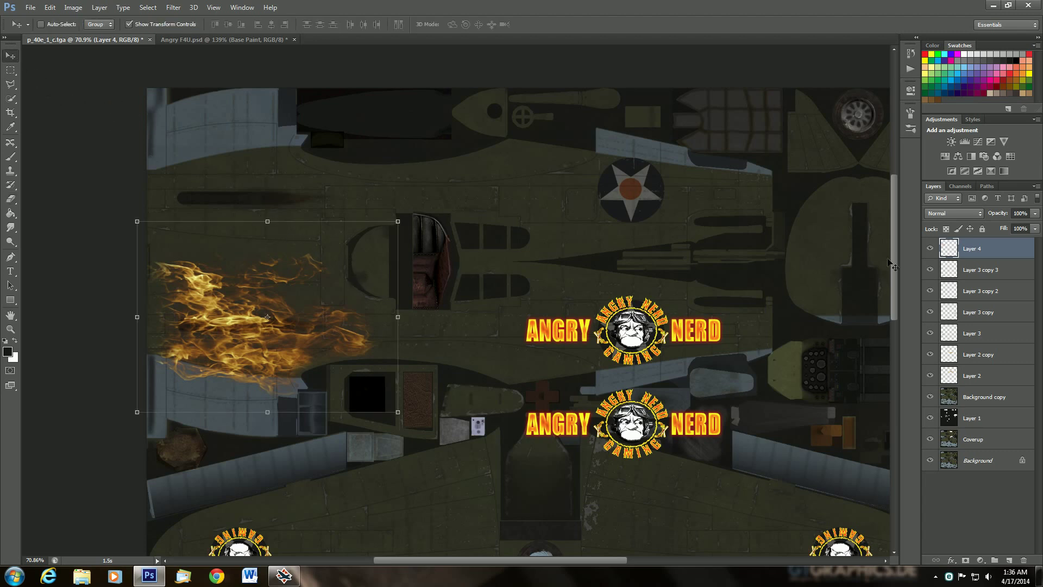
pyautogui.rightClick(976, 252)
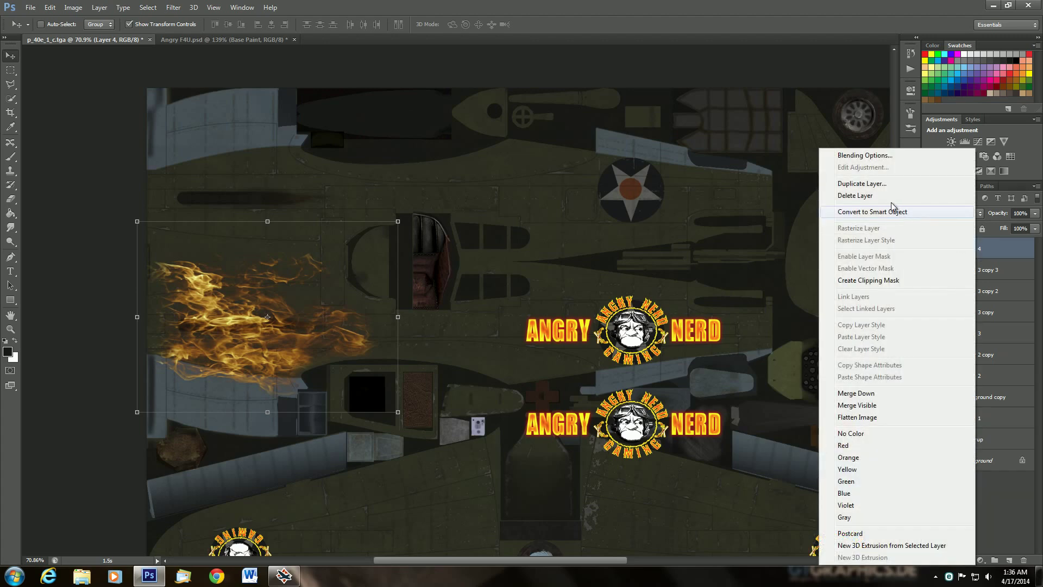
pyautogui.click(863, 188)
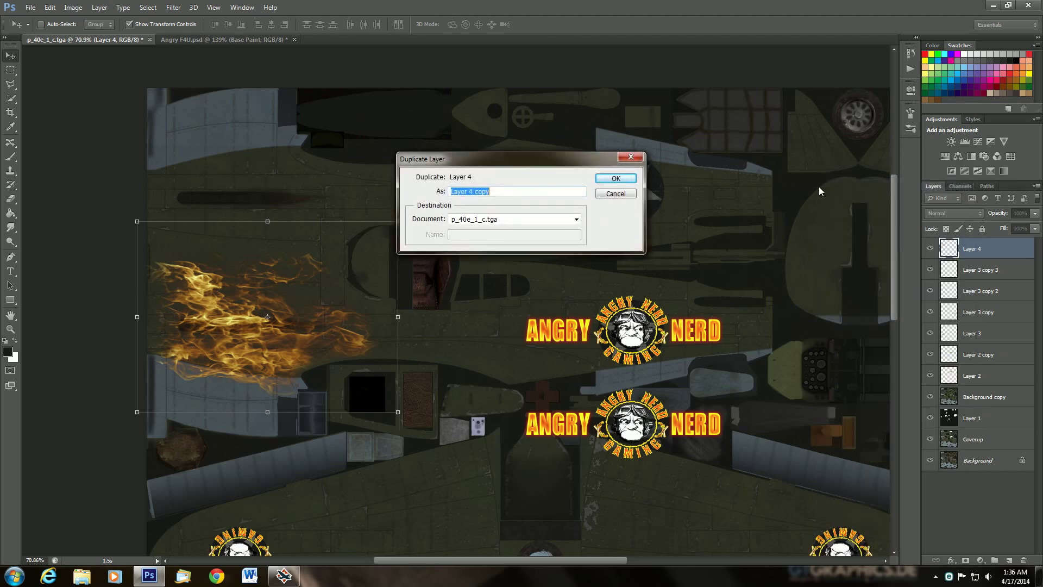
pyautogui.click(625, 177)
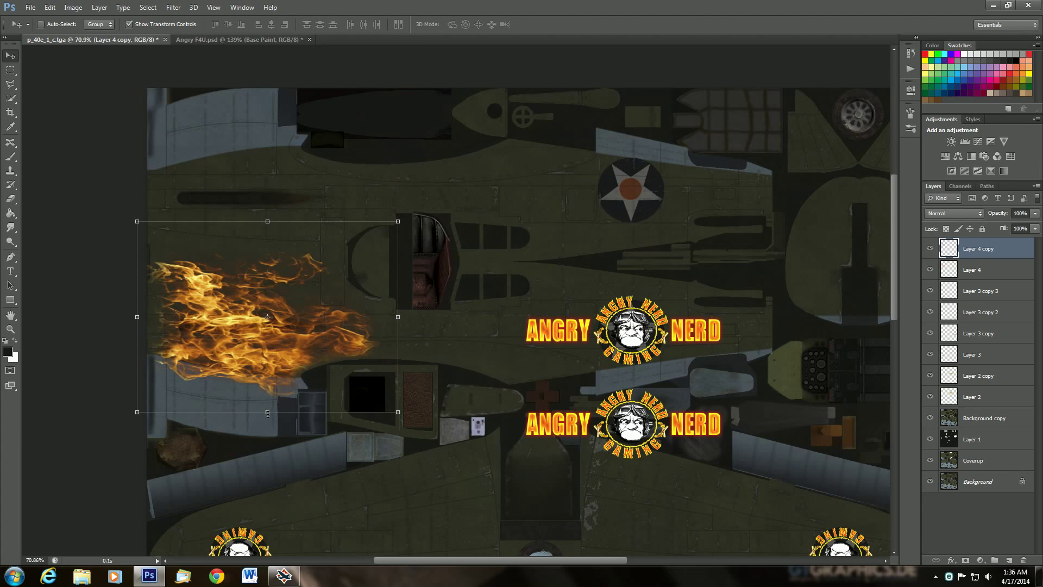
# Step: Flip the copied flames vertically, fit them to the upper half of the nose at about -95.6% height, and apply the transformation
pyautogui.moveTo(268, 411); pyautogui.dragTo(265, 72)
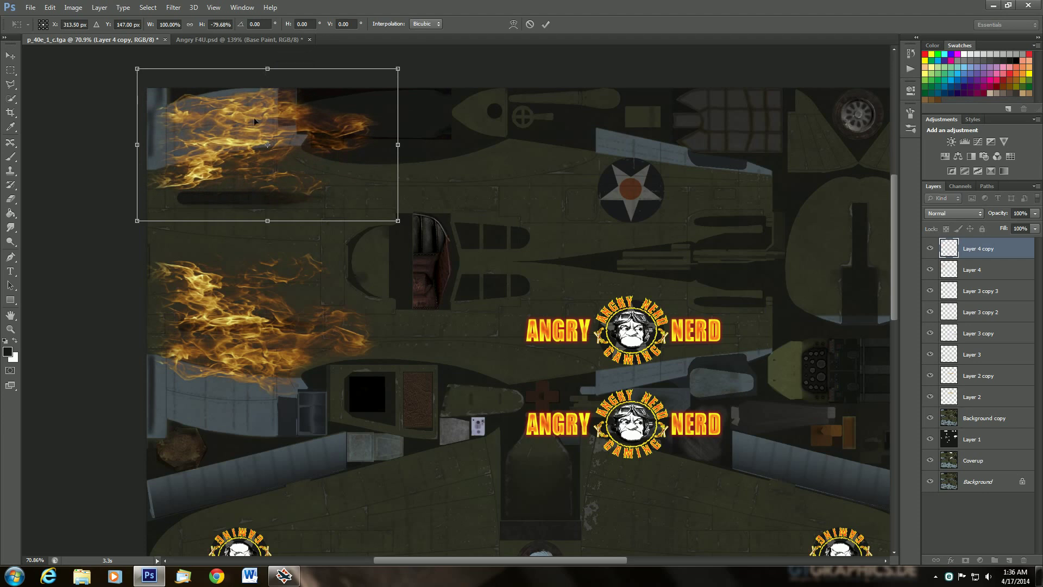
pyautogui.moveTo(237, 155); pyautogui.dragTo(235, 221)
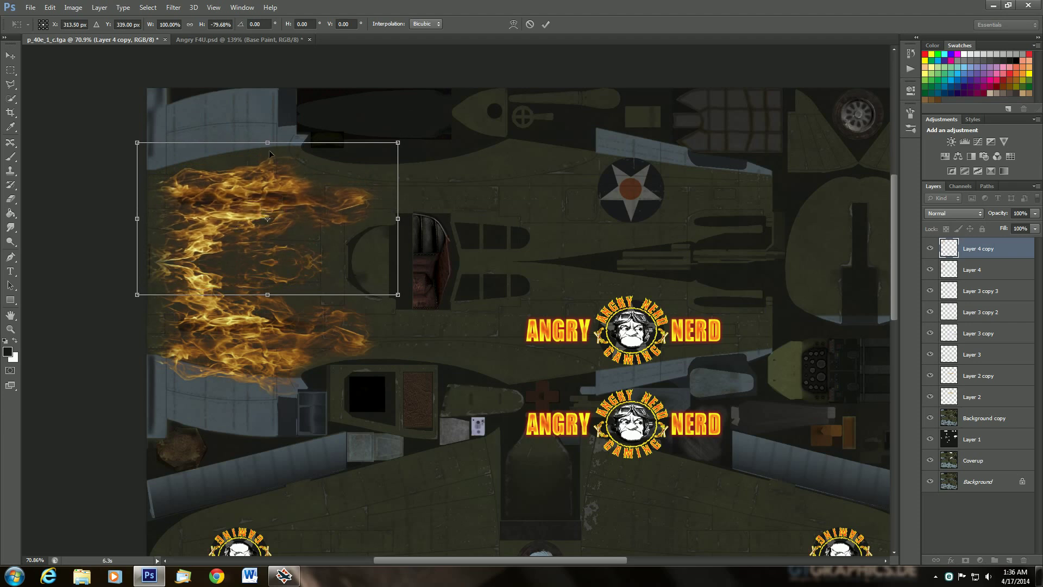
pyautogui.moveTo(268, 142); pyautogui.dragTo(267, 110)
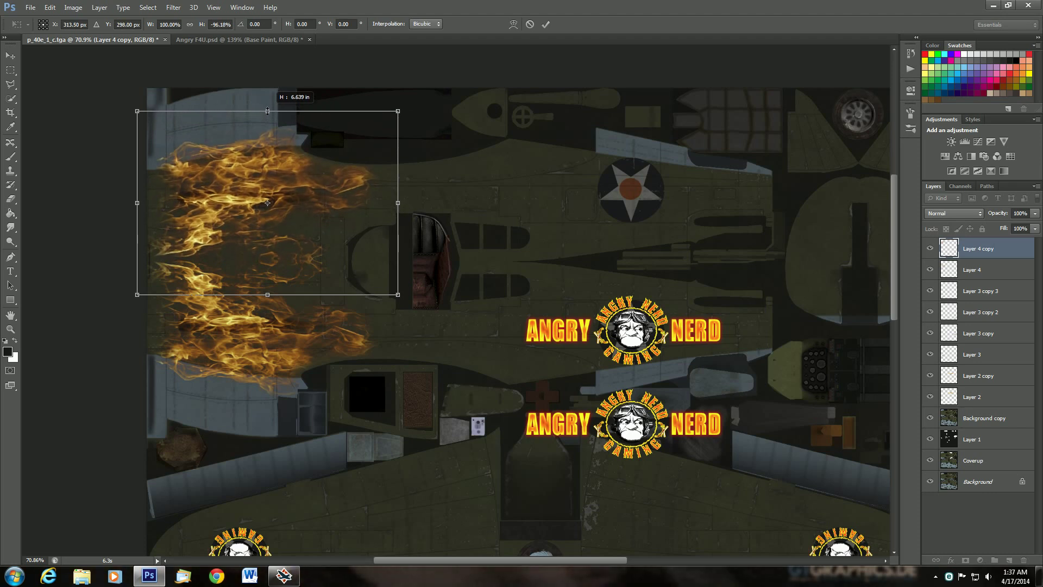
pyautogui.moveTo(267, 110); pyautogui.dragTo(268, 111)
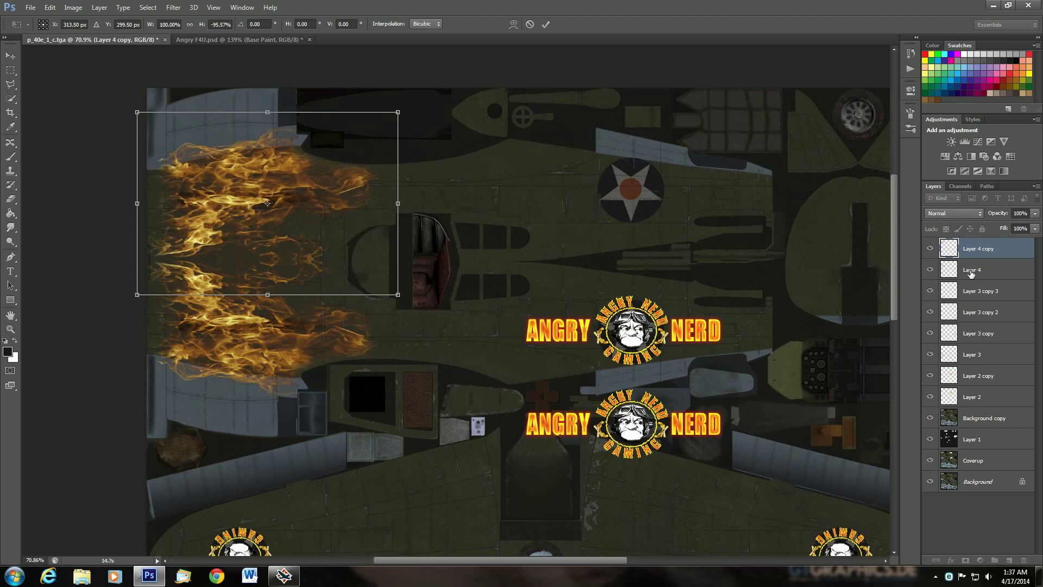
pyautogui.click(546, 24)
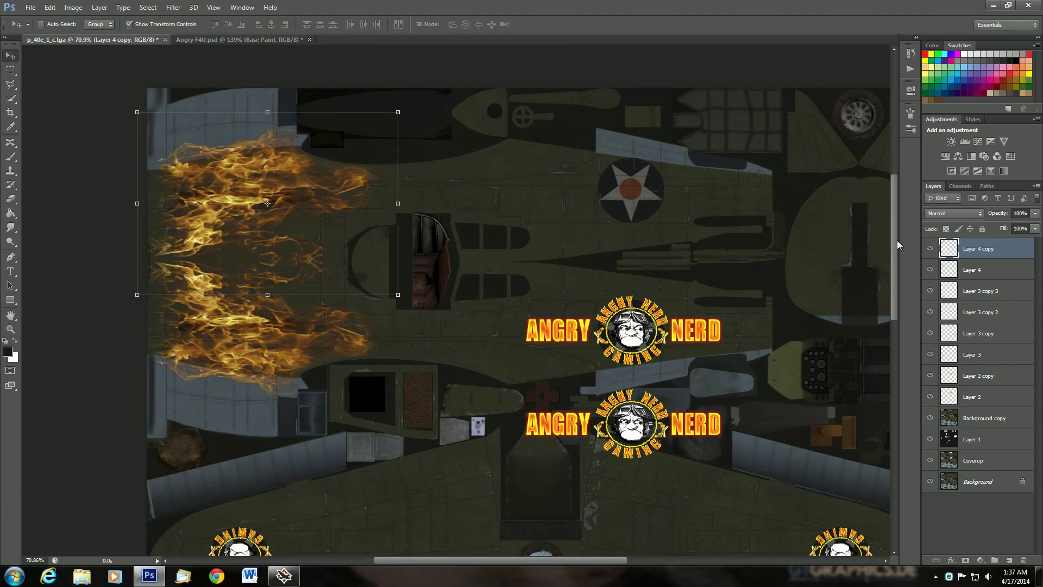
# Step: Duplicate Layer 4 copy and Layer 4 once each in place to intensify the flames on both nose halves
pyautogui.rightClick(974, 254)
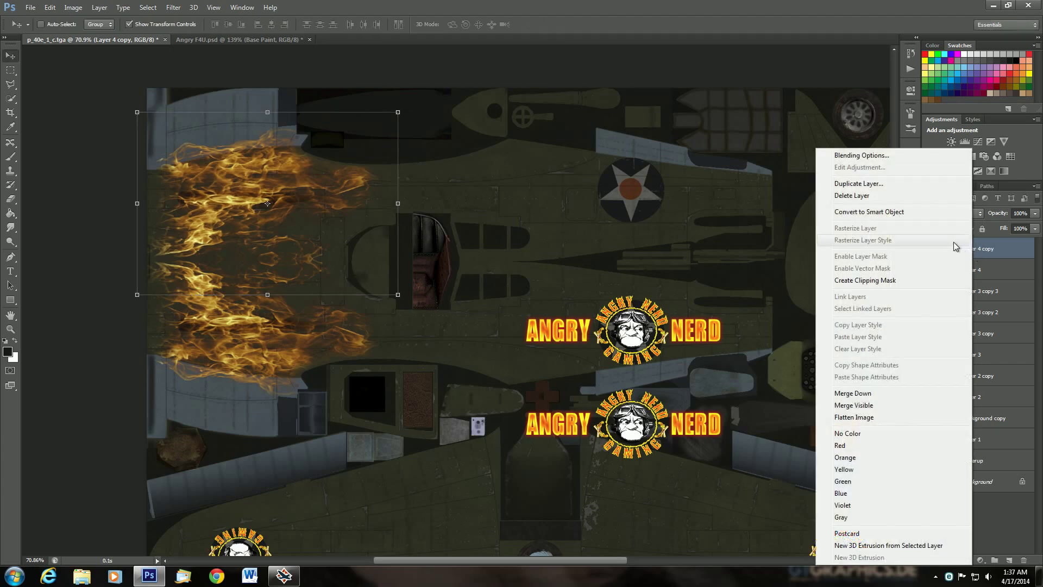
pyautogui.click(868, 191)
pyautogui.click(615, 178)
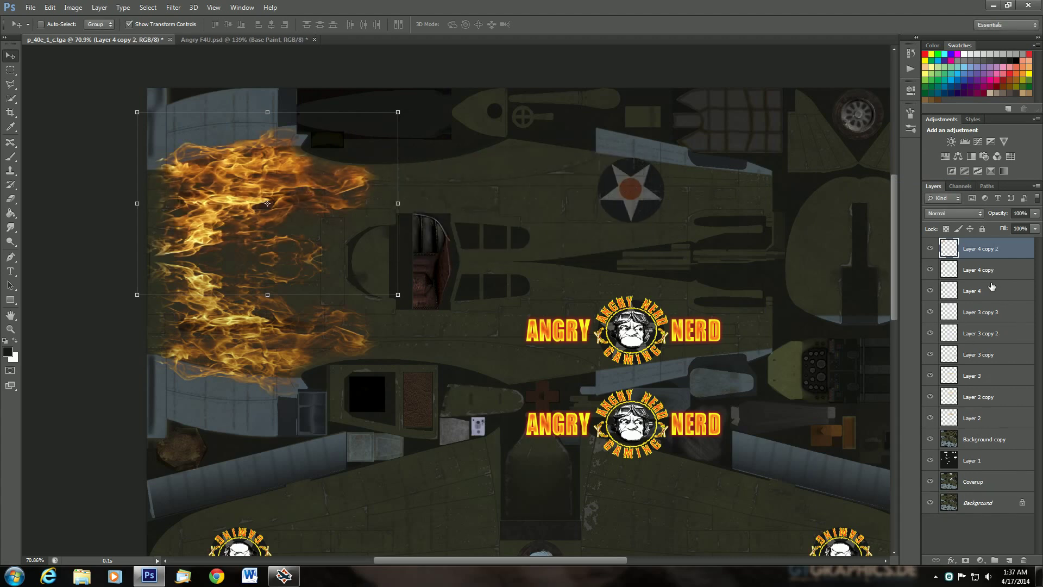
pyautogui.click(986, 294)
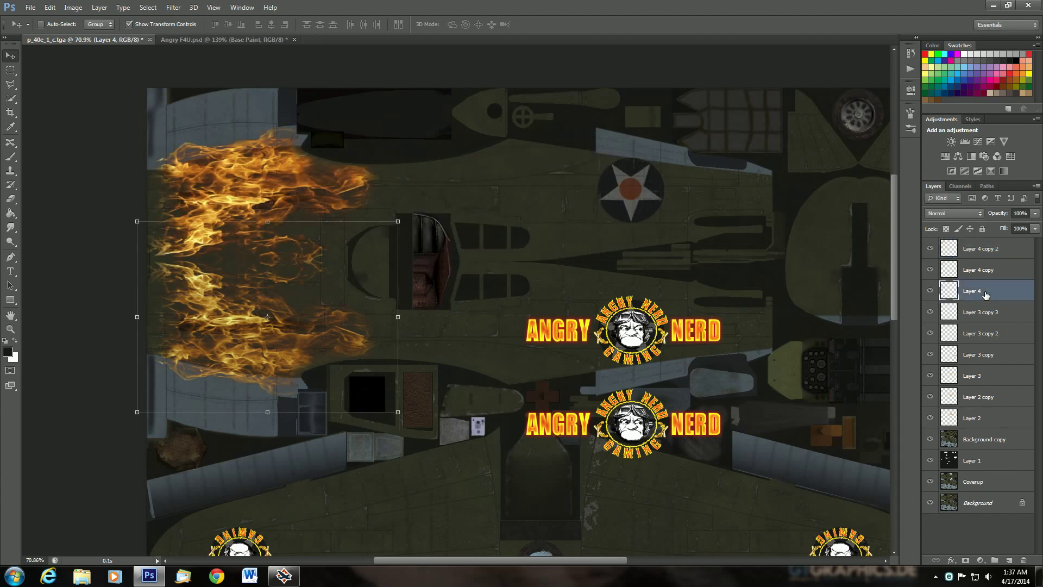
pyautogui.rightClick(985, 294)
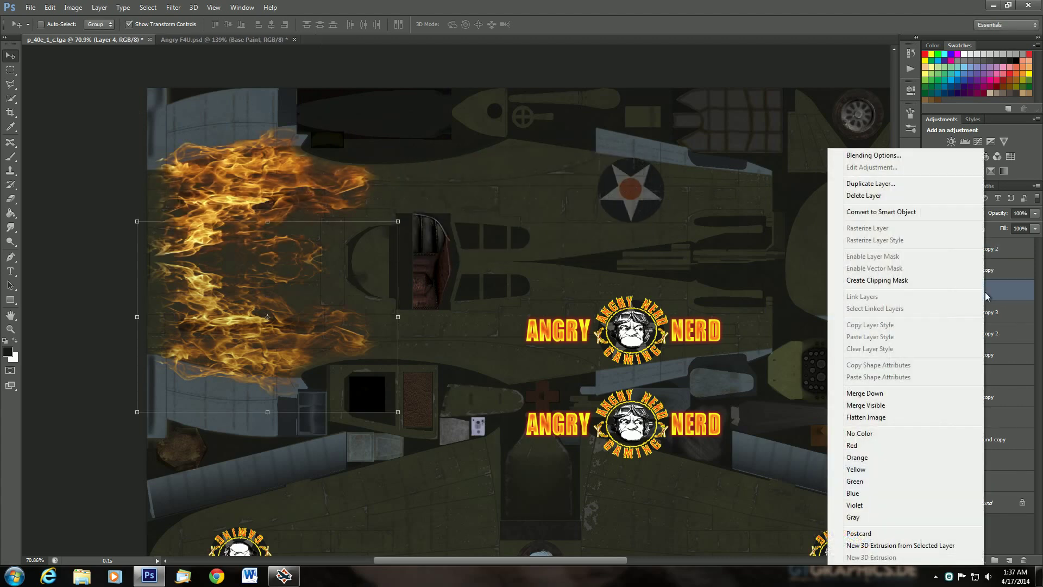
pyautogui.click(870, 183)
pyautogui.click(619, 178)
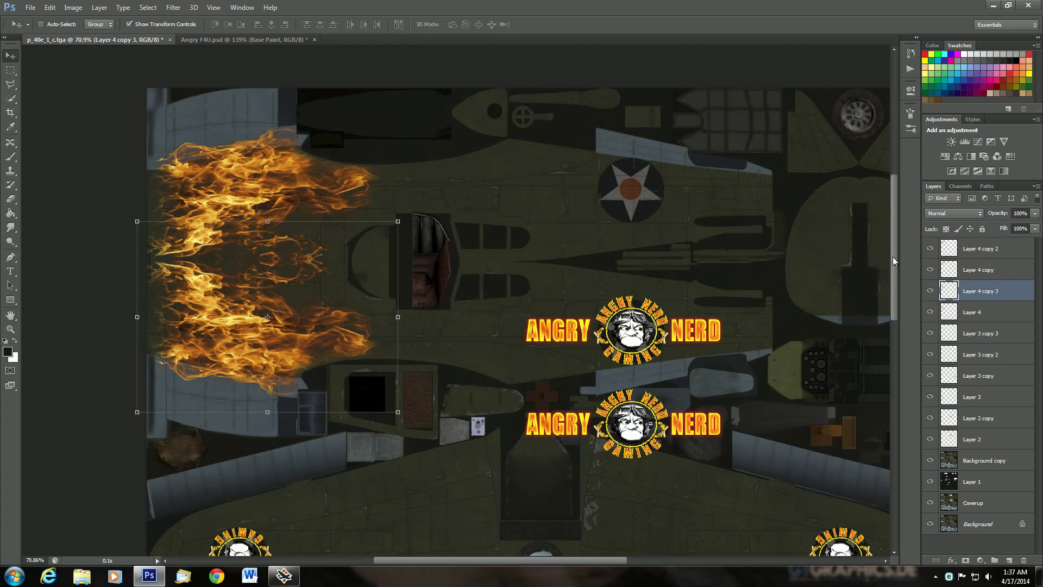
# Step: Examine the whole skin texture, including the nose flames, fuselage logos and wing emblems
pyautogui.moveTo(892, 256); pyautogui.dragTo(913, 357)
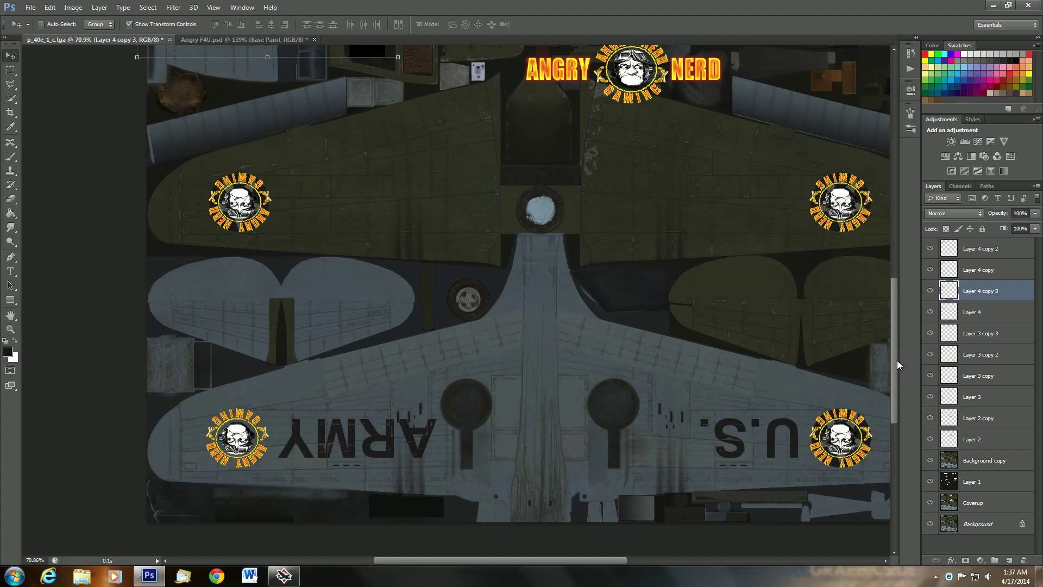
pyautogui.moveTo(897, 360); pyautogui.dragTo(901, 323)
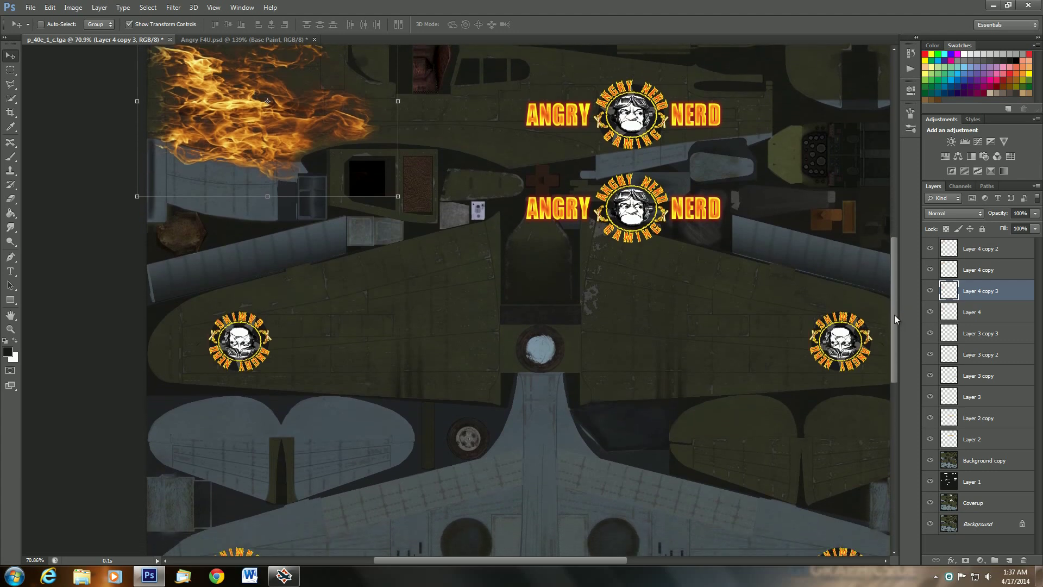
pyautogui.moveTo(894, 314); pyautogui.dragTo(913, 252)
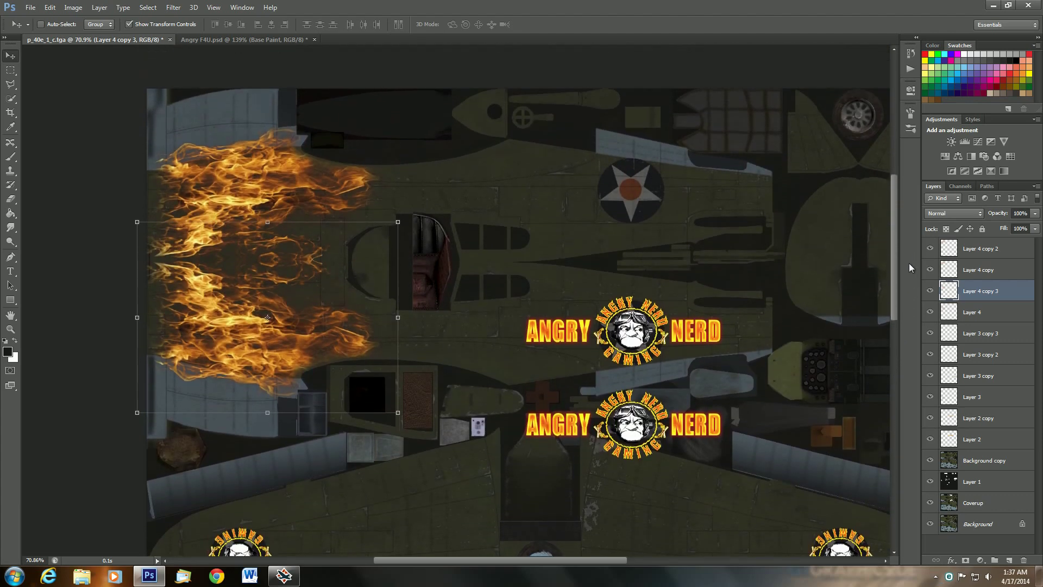
pyautogui.keyDown('alt'); pyautogui.scroll(-2, 789, 348); pyautogui.keyUp('alt')
pyautogui.keyDown('alt'); pyautogui.scroll(-1, 789, 348); pyautogui.keyUp('alt')
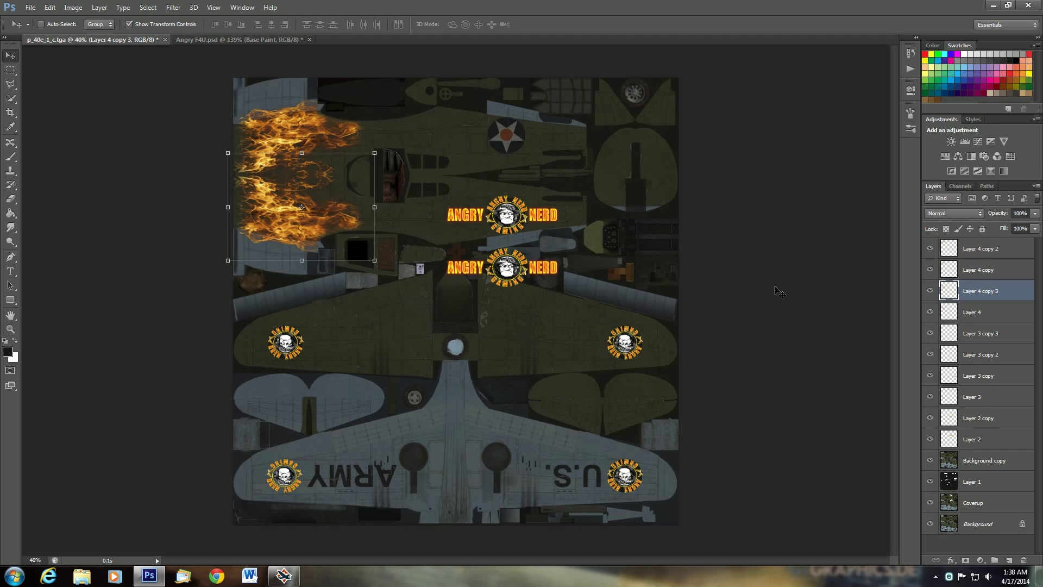
pyautogui.scroll(1, 778, 291)
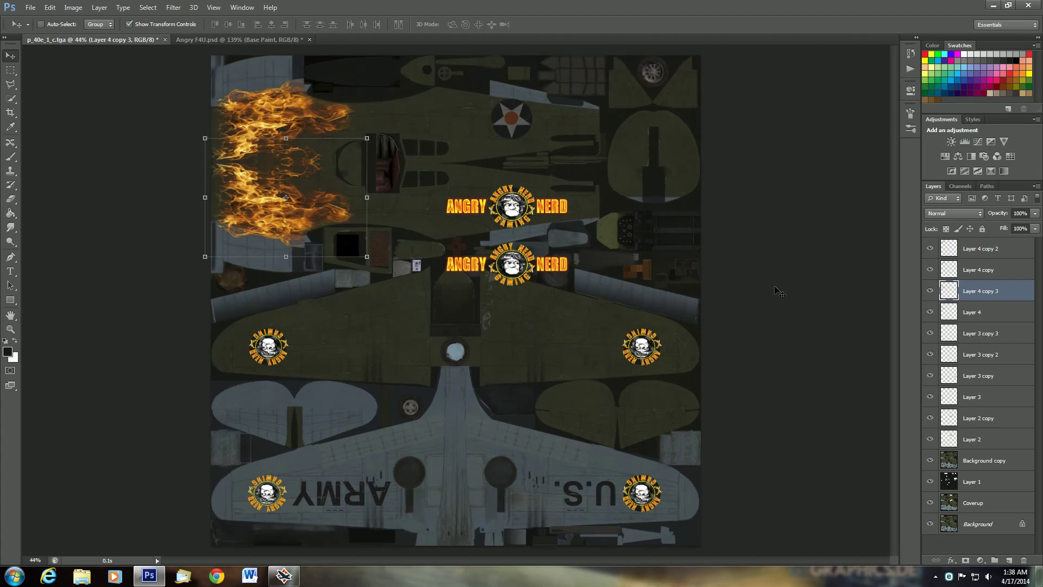
pyautogui.scroll(1, 778, 291)
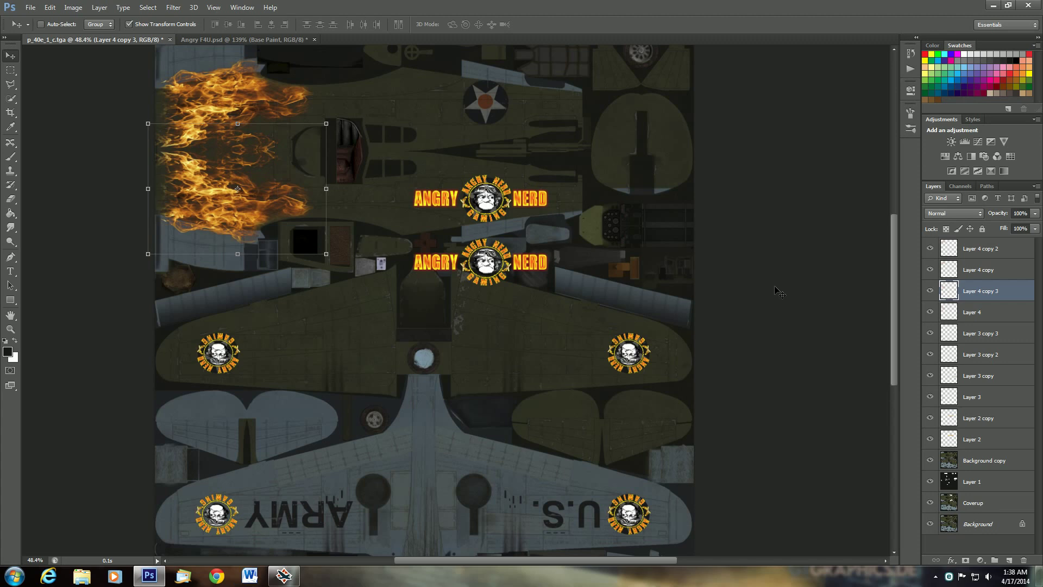
pyautogui.scroll(-1, 778, 292)
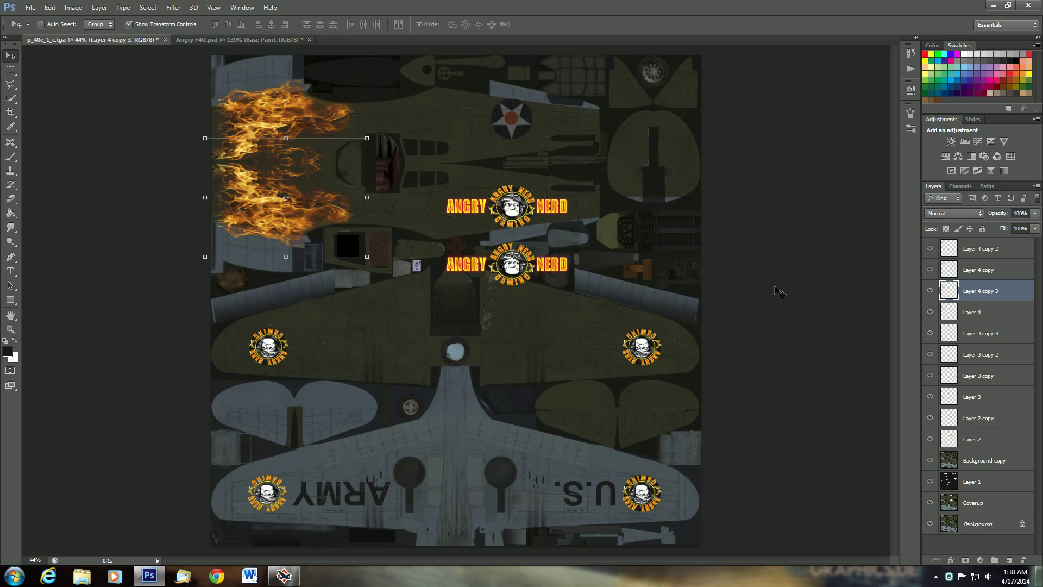
pyautogui.scroll(-1, 778, 292)
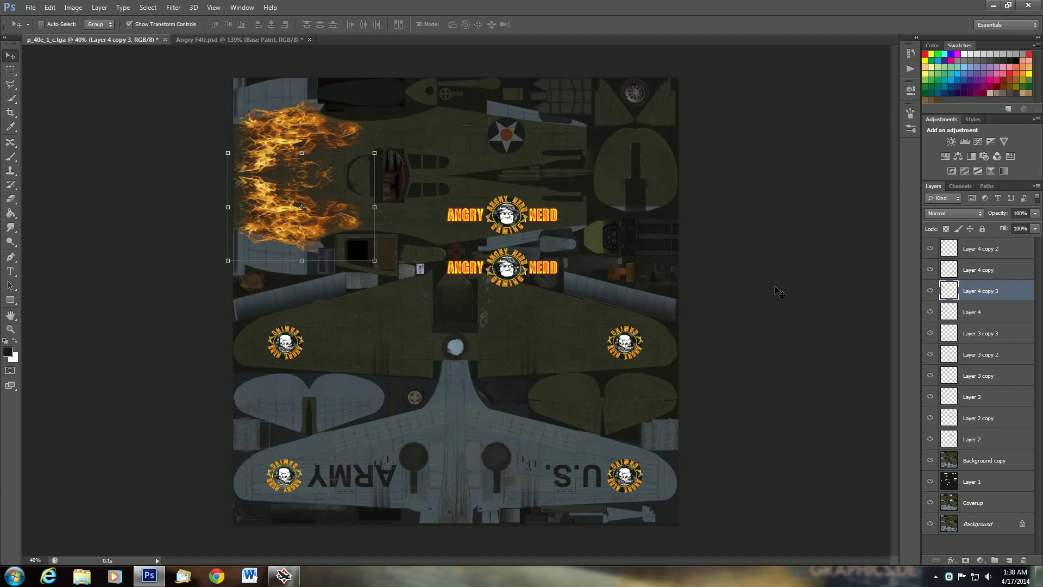
pyautogui.scroll(-1, 777, 292)
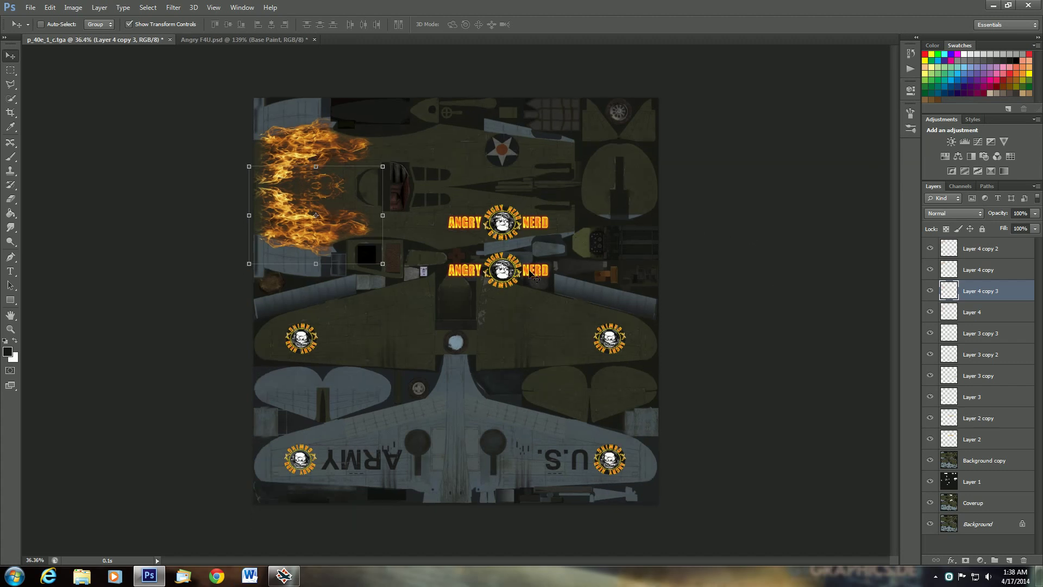
# Step: Move the Layer 2 copy logo over the star on the upper fuselage half, rotated about 179.77°, and apply the transformation
pyautogui.click(978, 425)
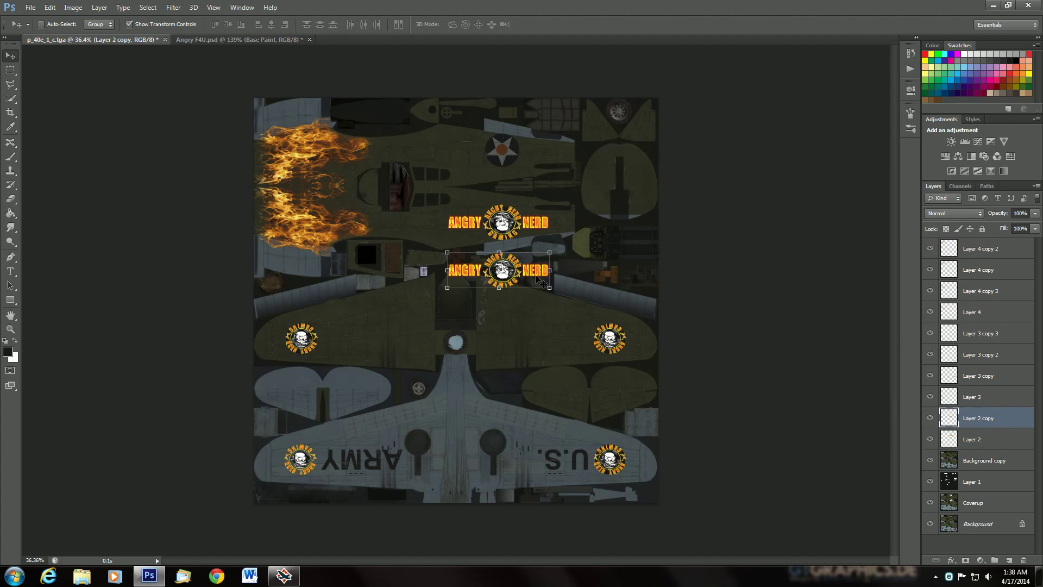
pyautogui.moveTo(535, 273); pyautogui.dragTo(536, 158)
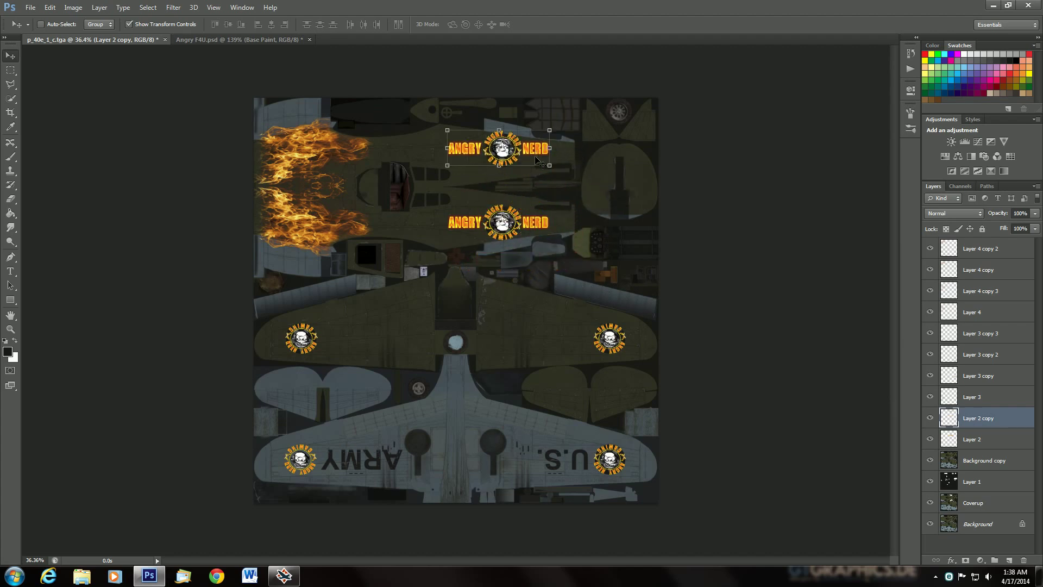
pyautogui.scroll(5, 504, 207)
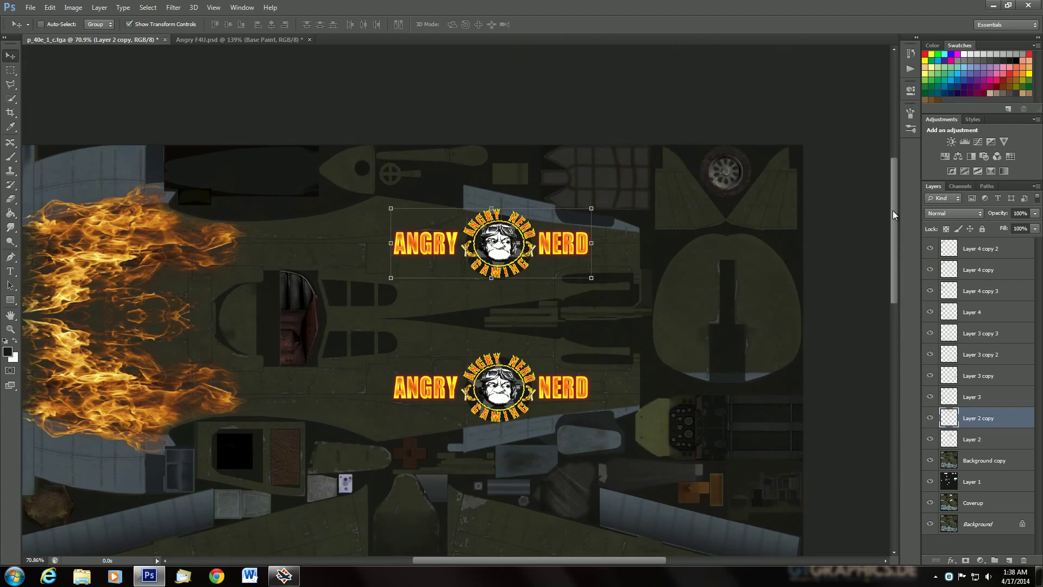
pyautogui.moveTo(894, 259); pyautogui.dragTo(895, 216)
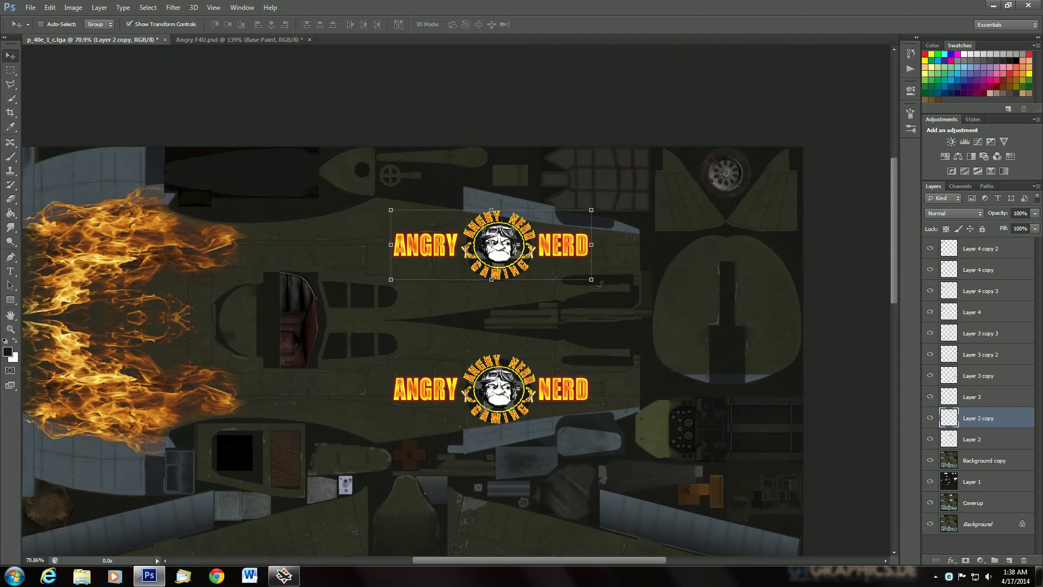
pyautogui.moveTo(599, 283); pyautogui.dragTo(392, 208)
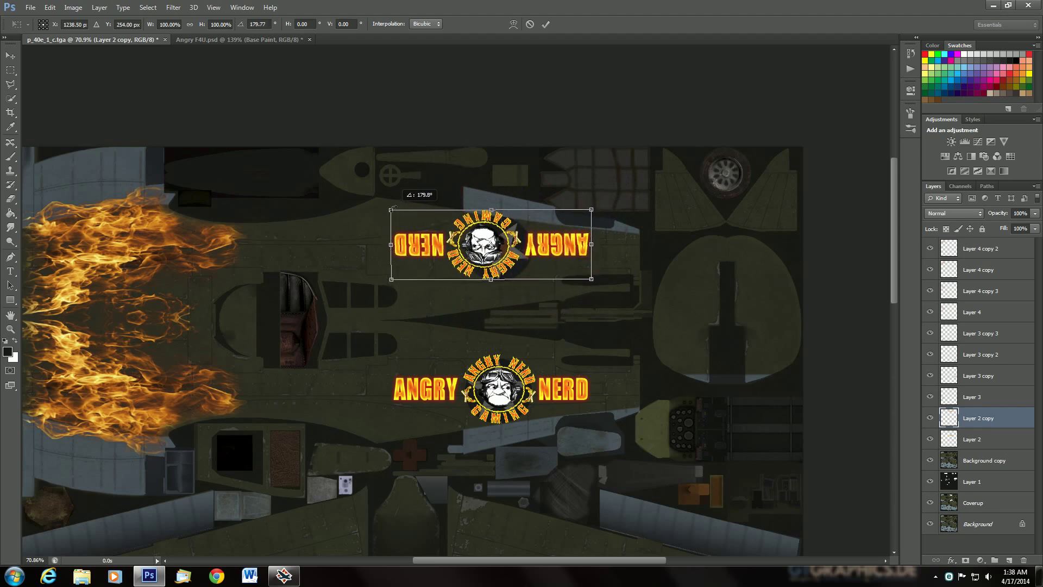
pyautogui.moveTo(539, 238); pyautogui.dragTo(554, 245)
pyautogui.scroll(3, 552, 241)
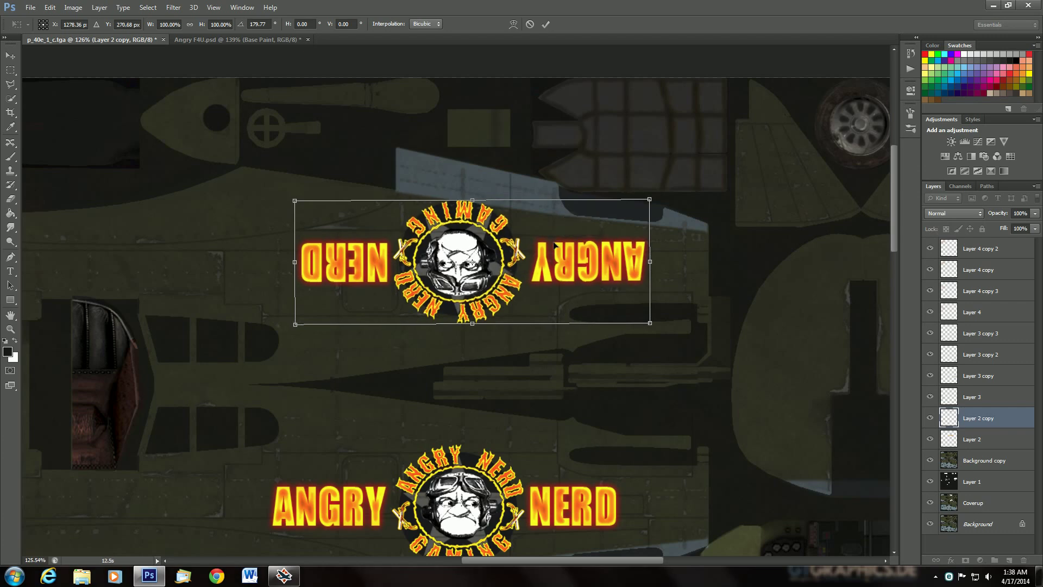
pyautogui.scroll(-1, 555, 246)
pyautogui.scroll(-7, 554, 246)
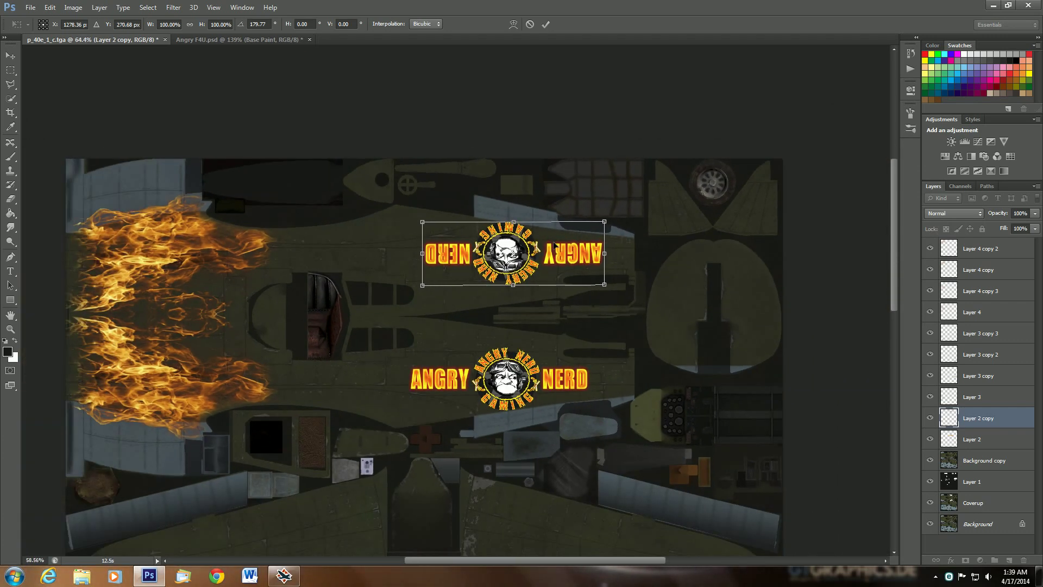
pyautogui.scroll(-1, 554, 245)
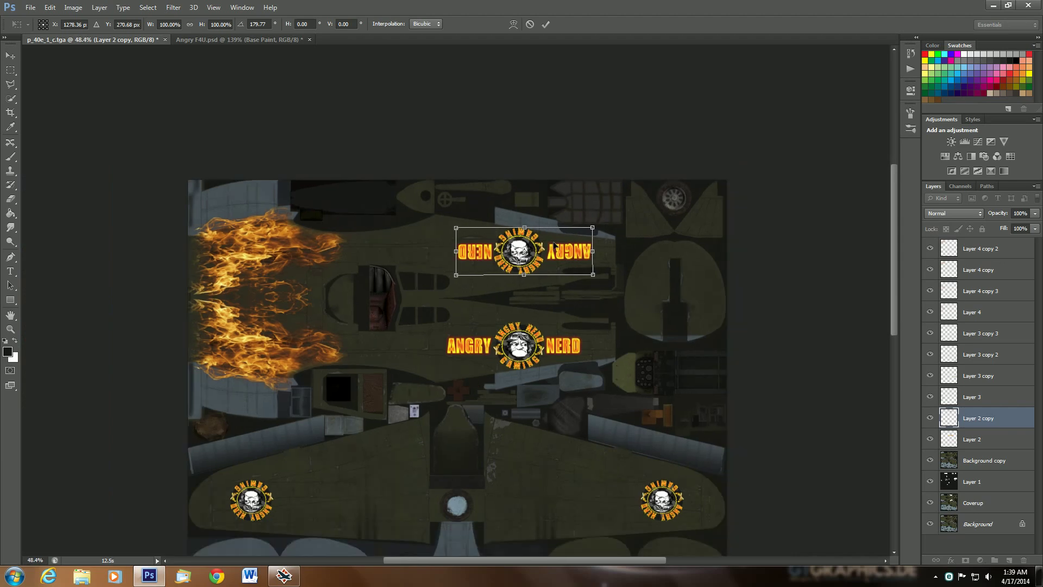
pyautogui.scroll(-1, 554, 245)
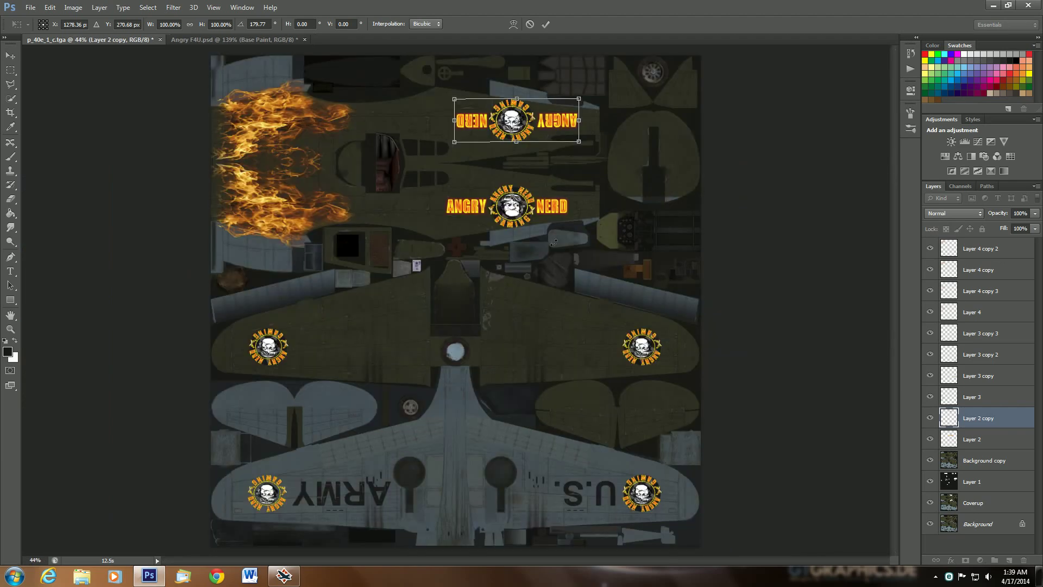
pyautogui.scroll(-1, 554, 243)
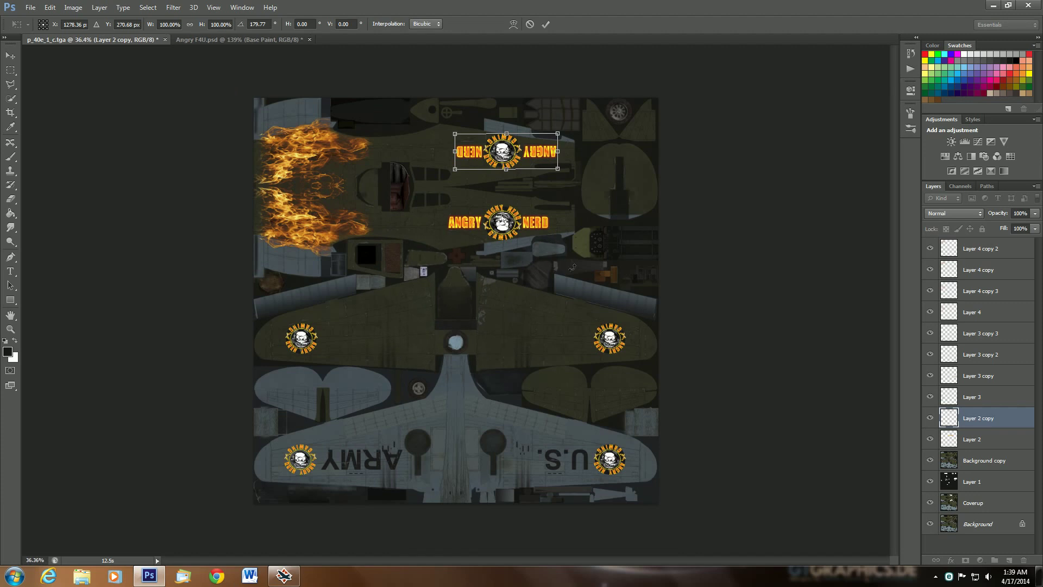
pyautogui.scroll(-1, 572, 267)
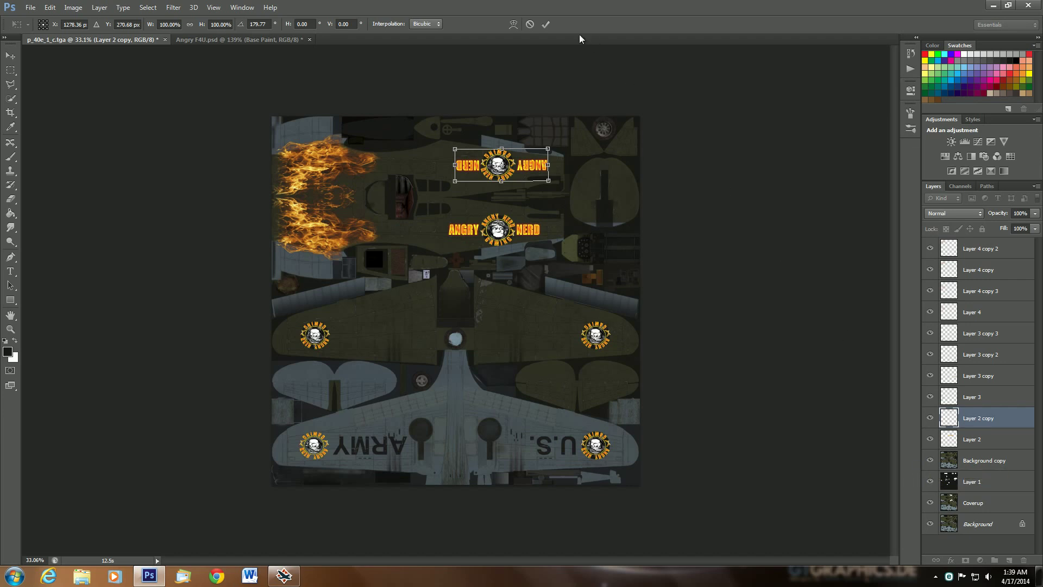
pyautogui.click(542, 22)
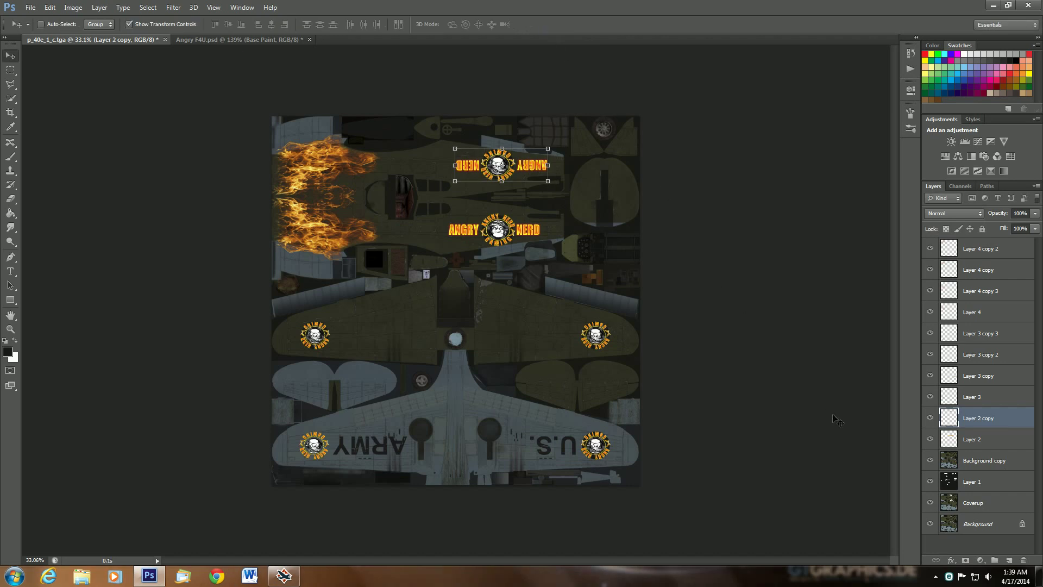
# Step: Briefly hide Background copy to check the texture beneath it, and add an empty layer above Layer 4 copy 2
pyautogui.click(930, 460)
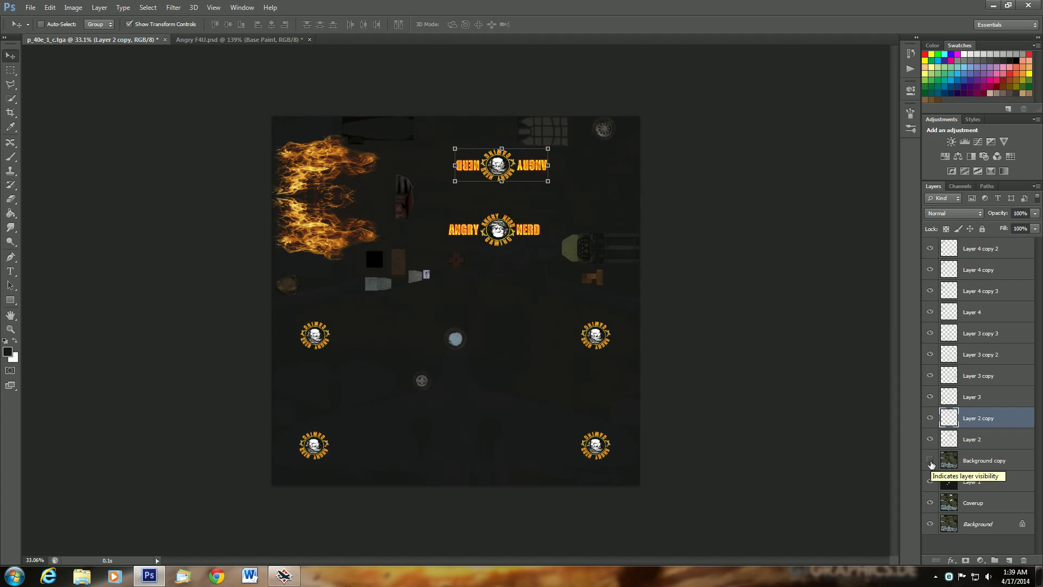
pyautogui.click(930, 461)
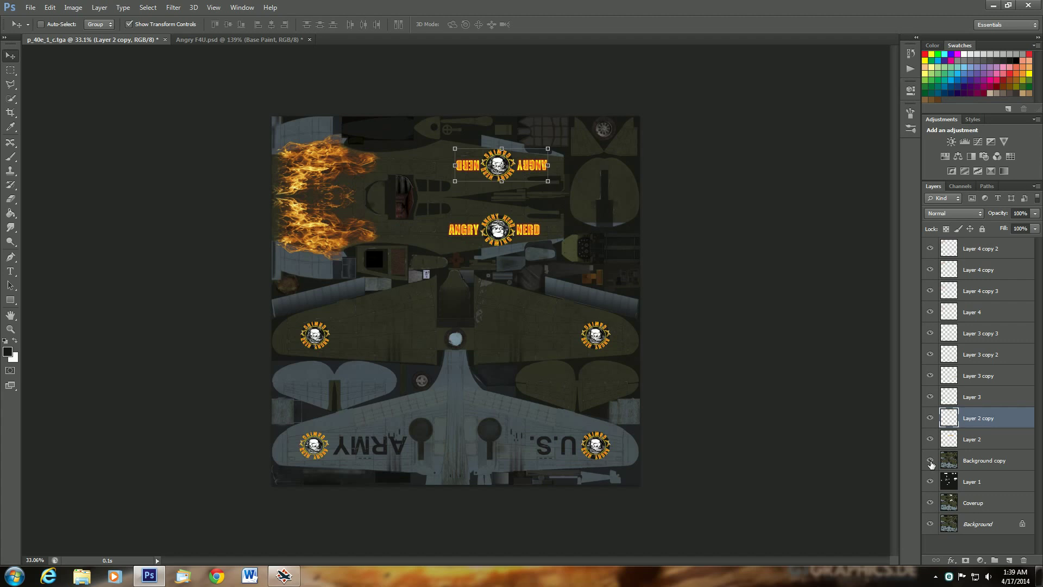
pyautogui.click(974, 256)
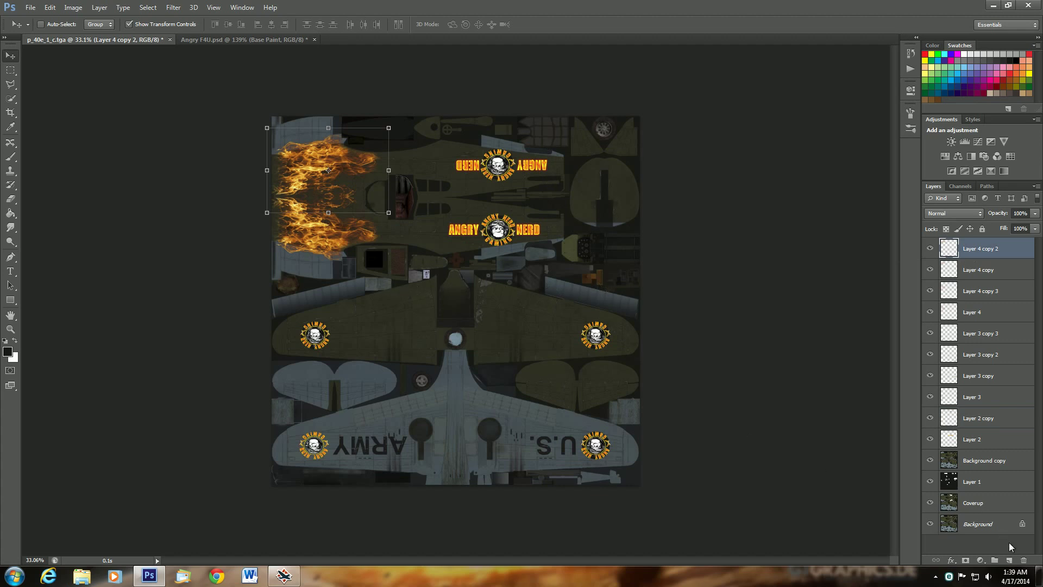
pyautogui.click(1009, 560)
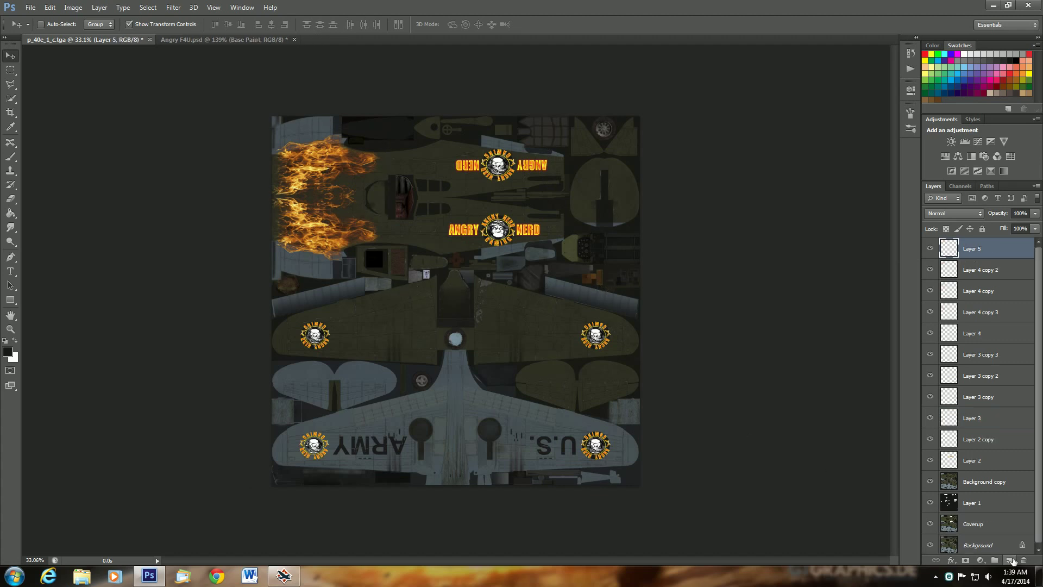
# Step: Open the recent file Fire Text Layer Style.psd, copy the layer style of the N in NERD, and close the file
pyautogui.click(35, 9)
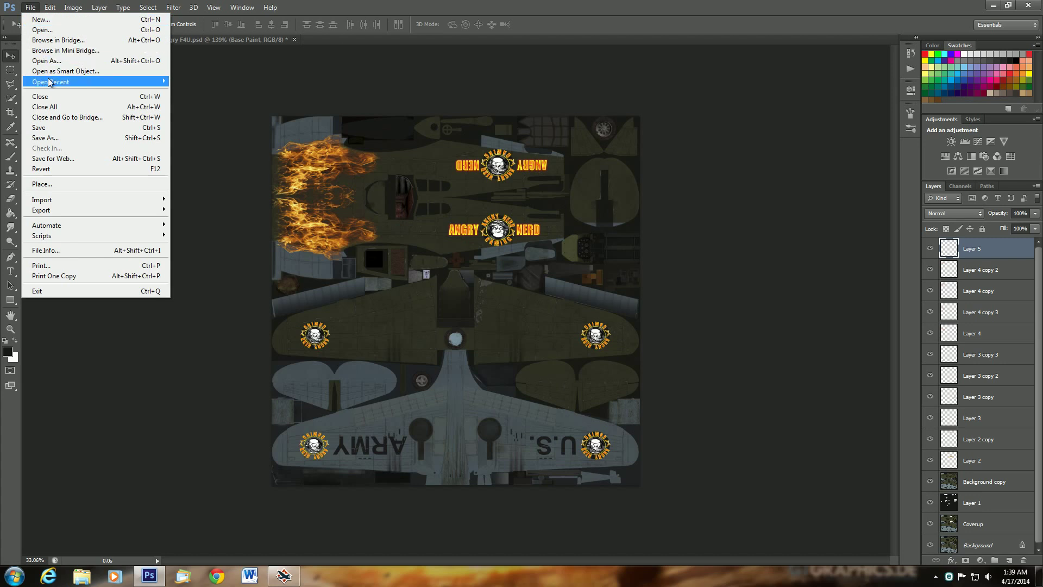
pyautogui.moveTo(53, 83)
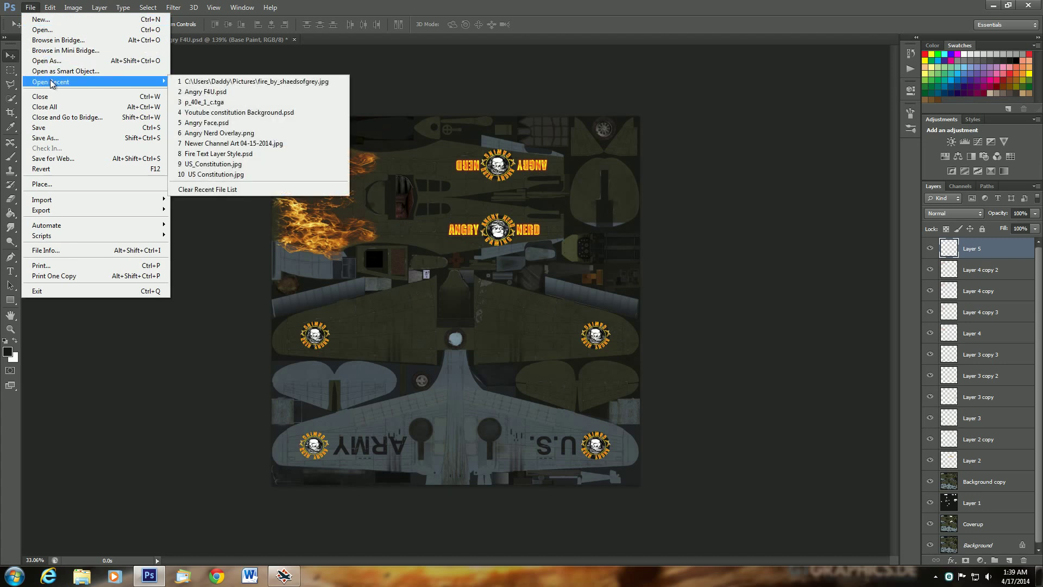
pyautogui.click(209, 153)
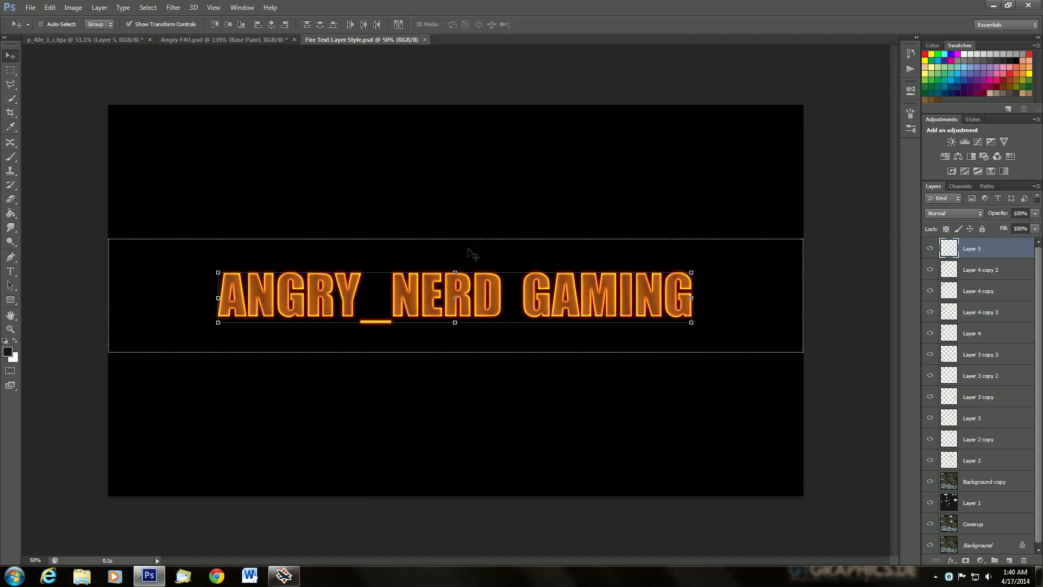
pyautogui.click(992, 333)
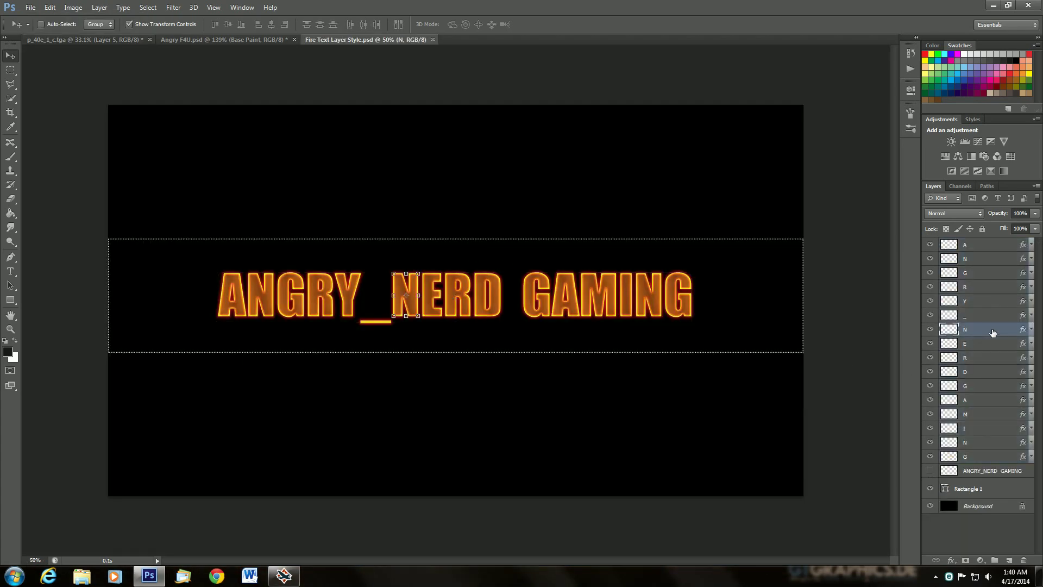
pyautogui.rightClick(993, 333)
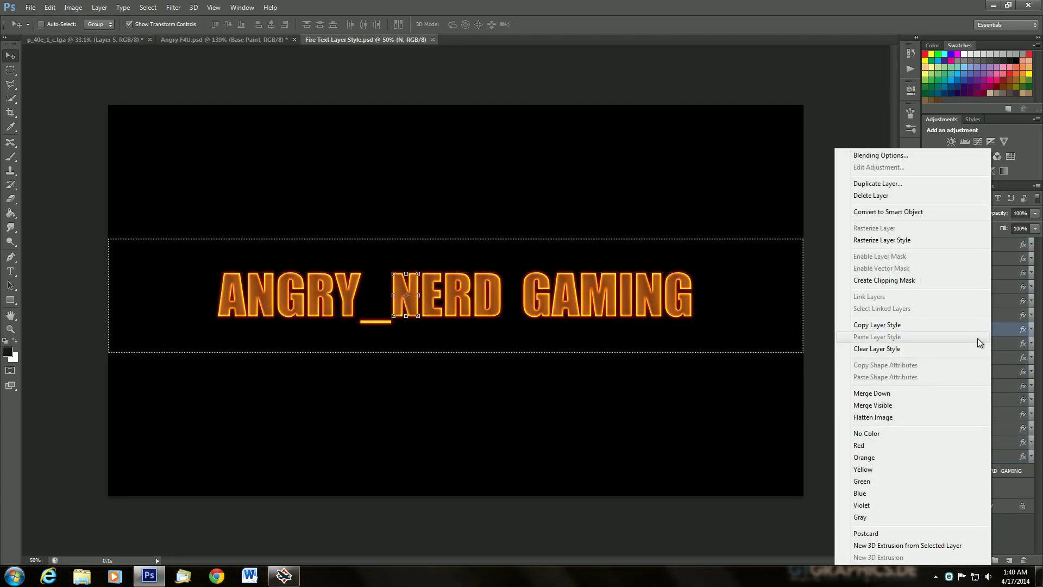
pyautogui.click(882, 325)
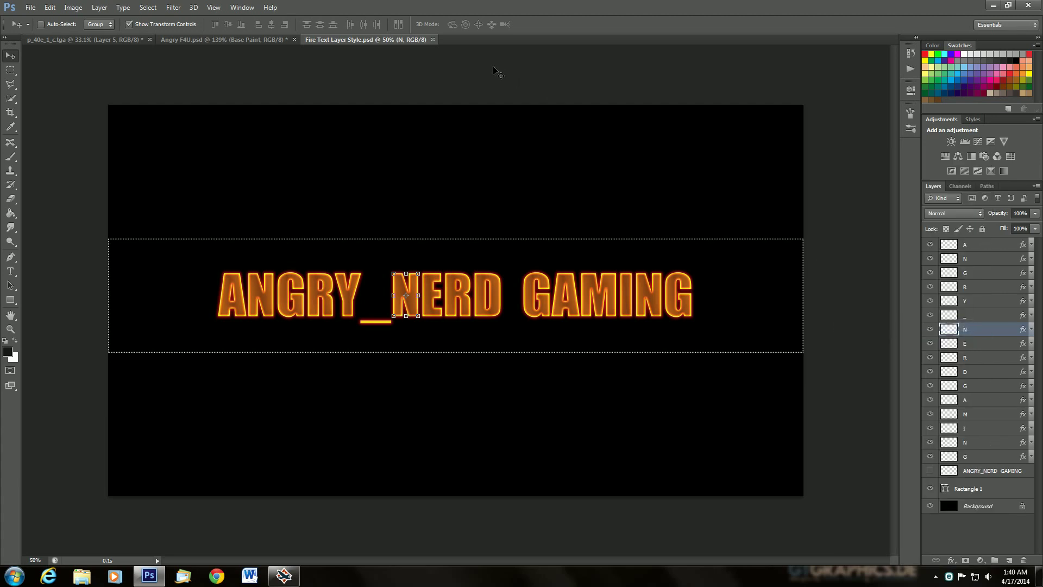
pyautogui.click(435, 41)
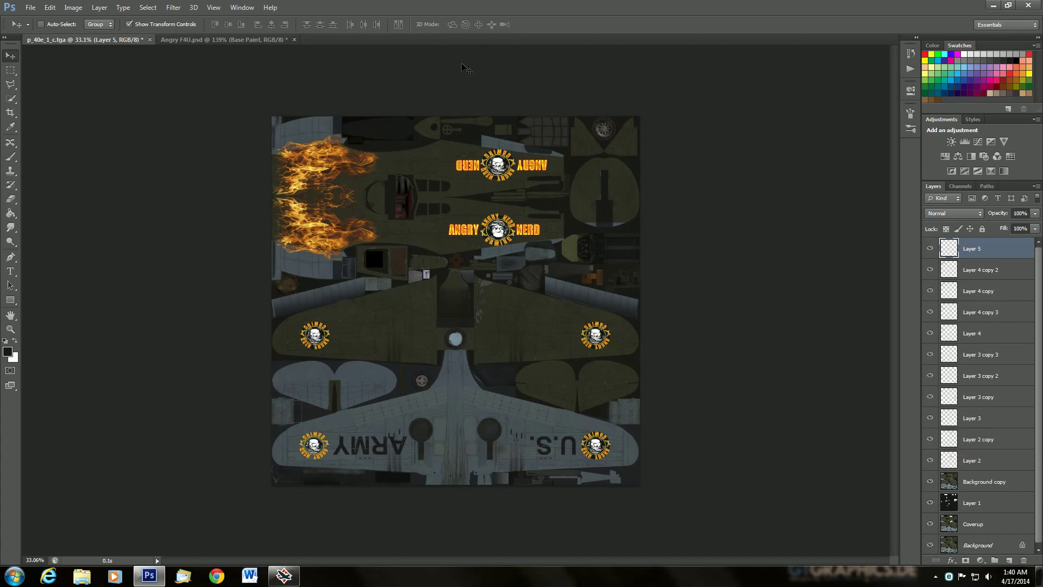
# Step: Add the text SUBSCRIBE in white 72 pt Impact on the upper wing surface, using the new empty layer
pyautogui.click(931, 249)
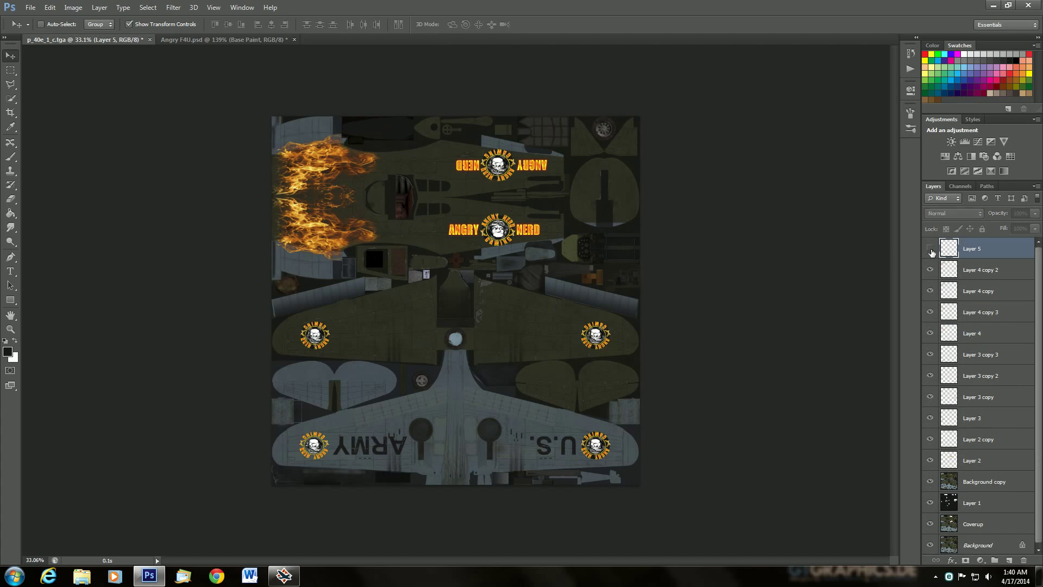
pyautogui.click(930, 249)
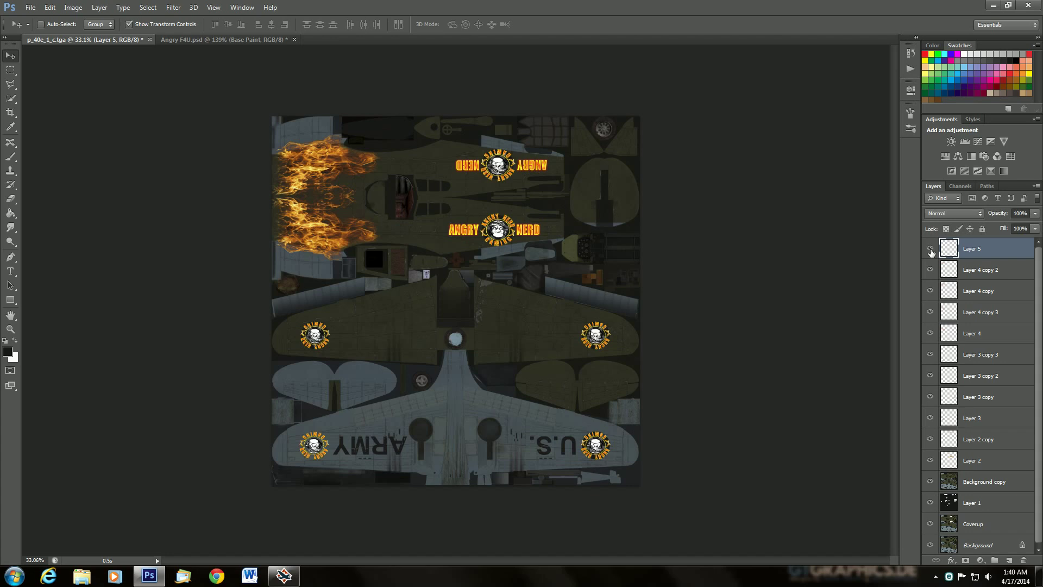
pyautogui.click(10, 271)
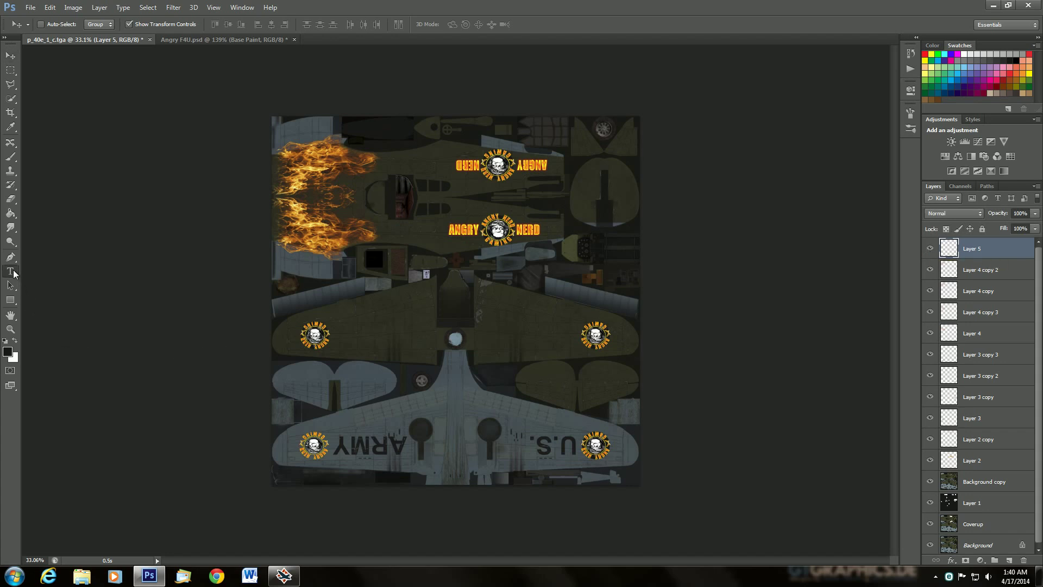
pyautogui.click(395, 347)
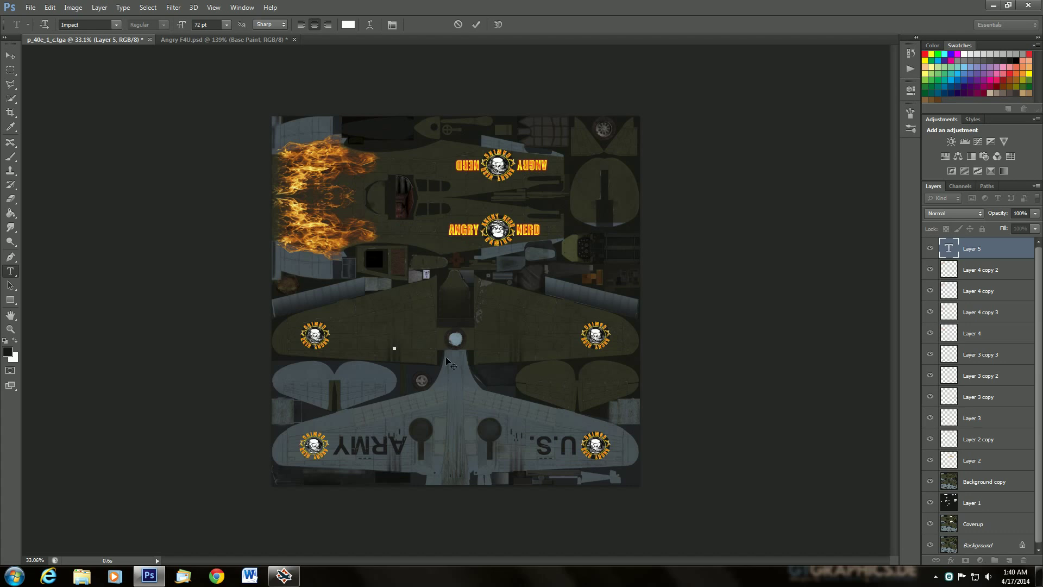
pyautogui.write('SUB')
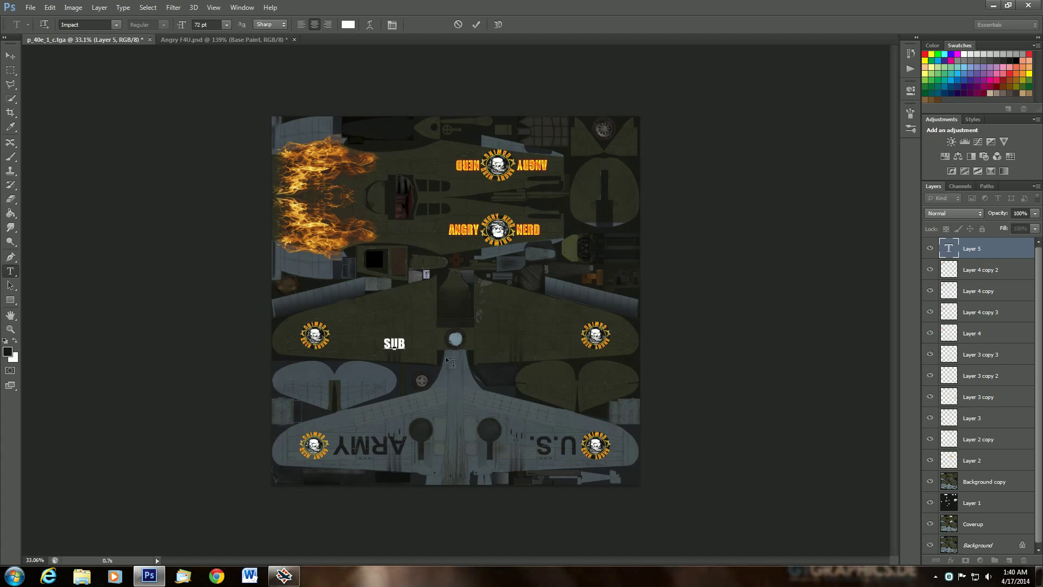
pyautogui.write('SCRIB')
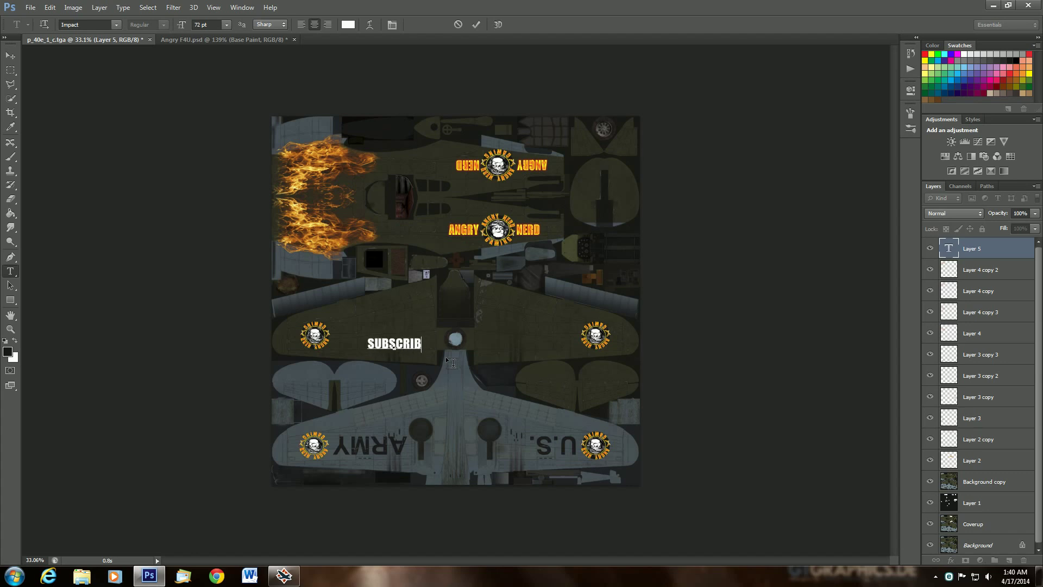
pyautogui.write('E')
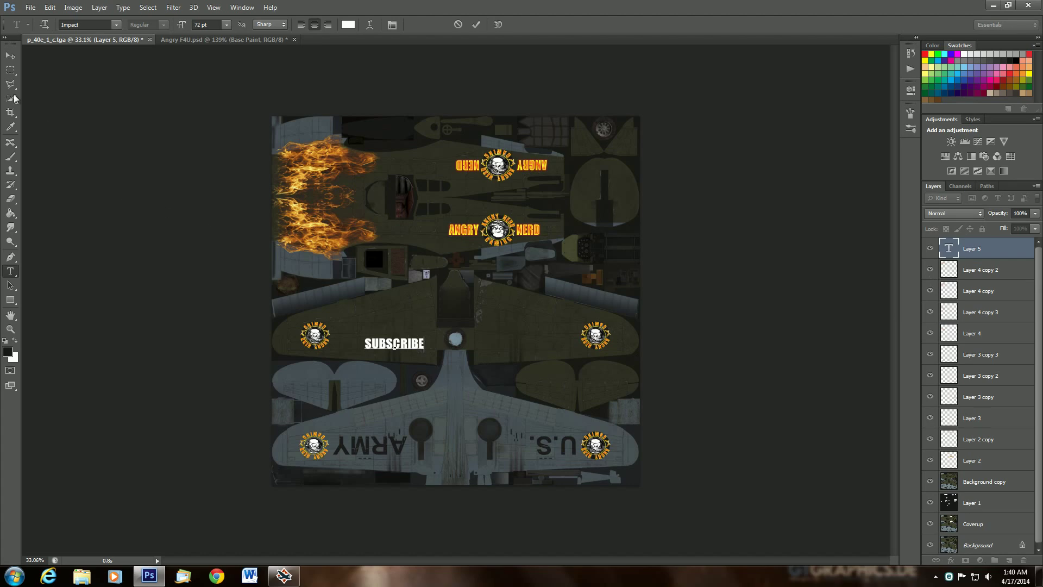
pyautogui.click(15, 58)
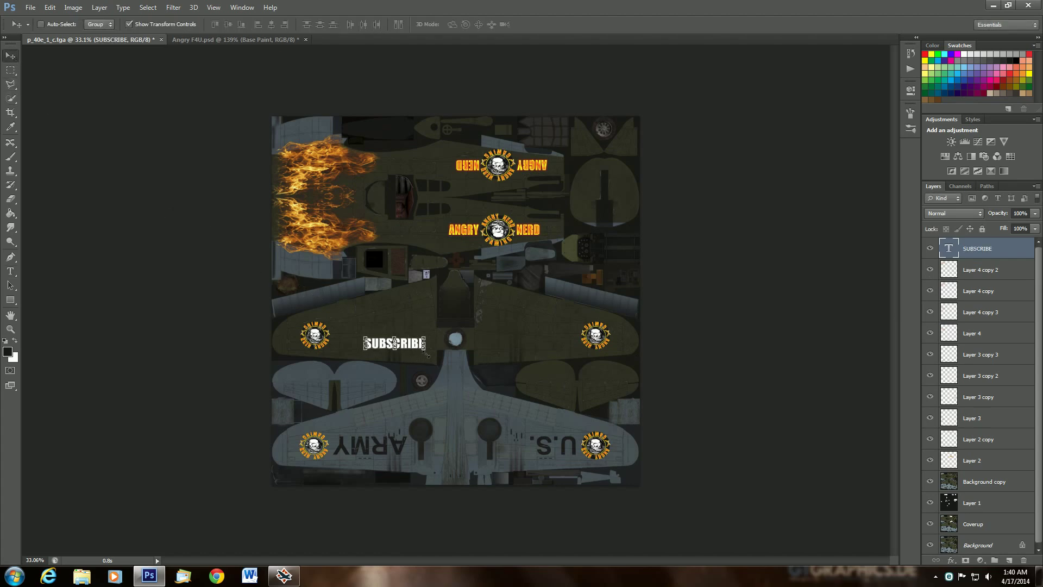
# Step: Scale the SUBSCRIBE text to about 326% width and 267% height, and paste the copied fire layer style onto it
pyautogui.scroll(3, 426, 356)
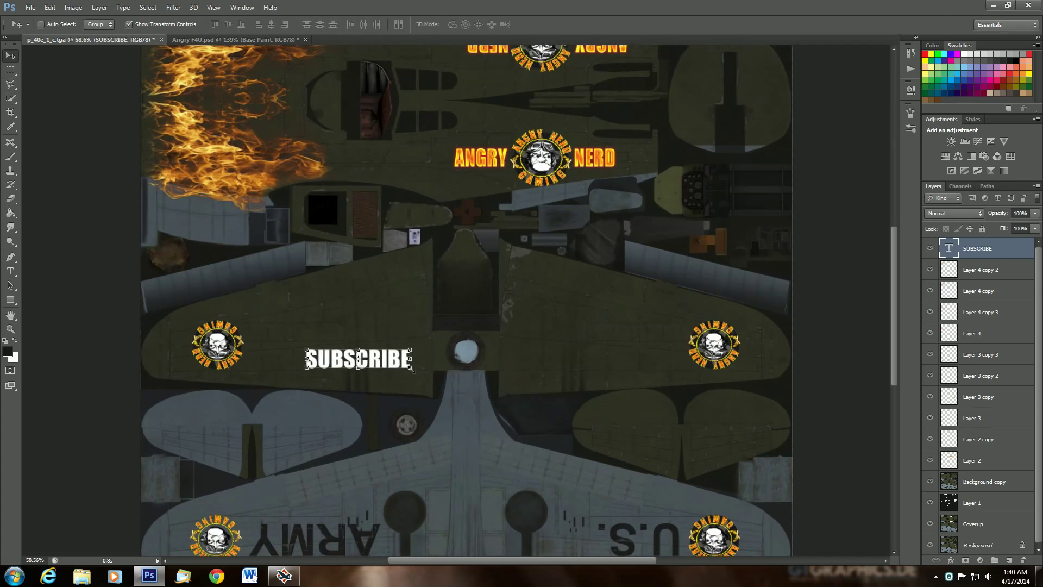
pyautogui.moveTo(413, 371); pyautogui.dragTo(647, 423)
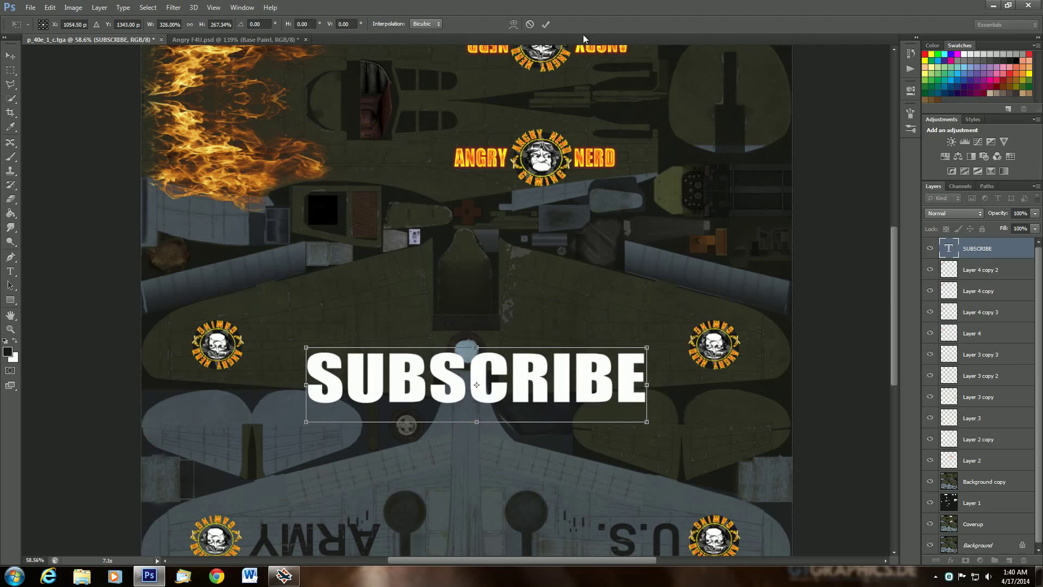
pyautogui.click(546, 24)
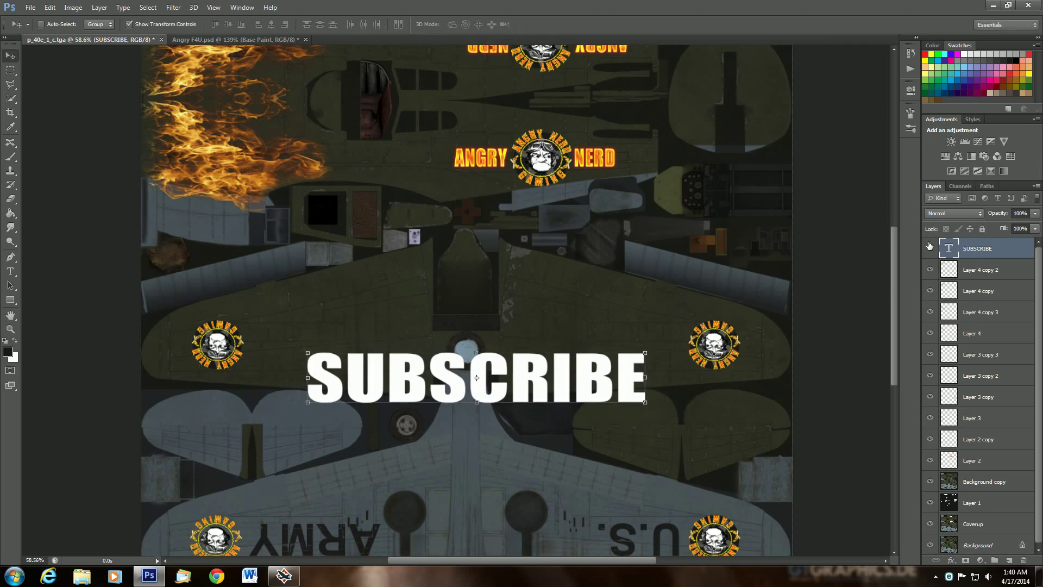
pyautogui.rightClick(986, 255)
pyautogui.click(890, 417)
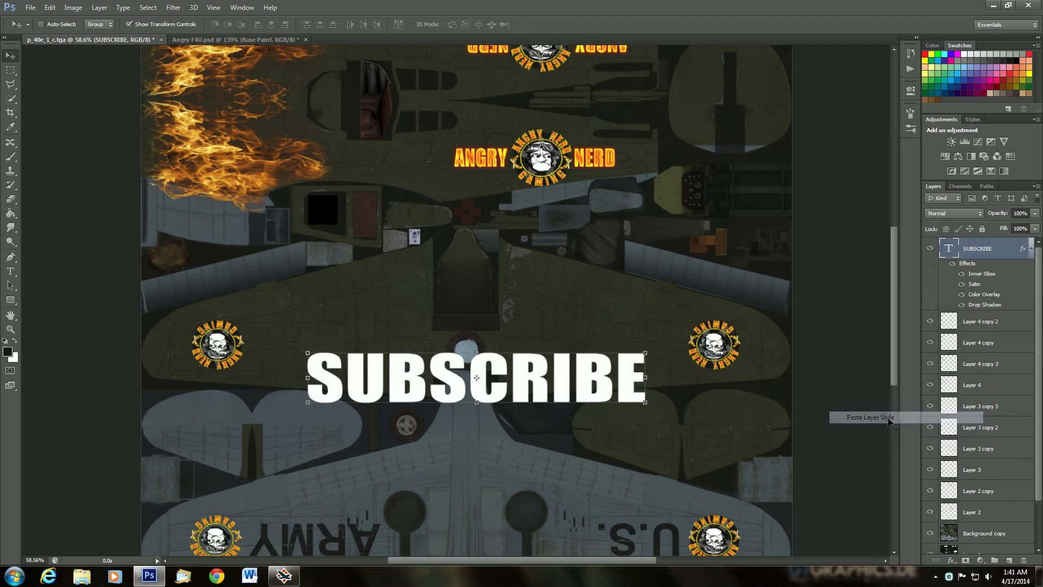